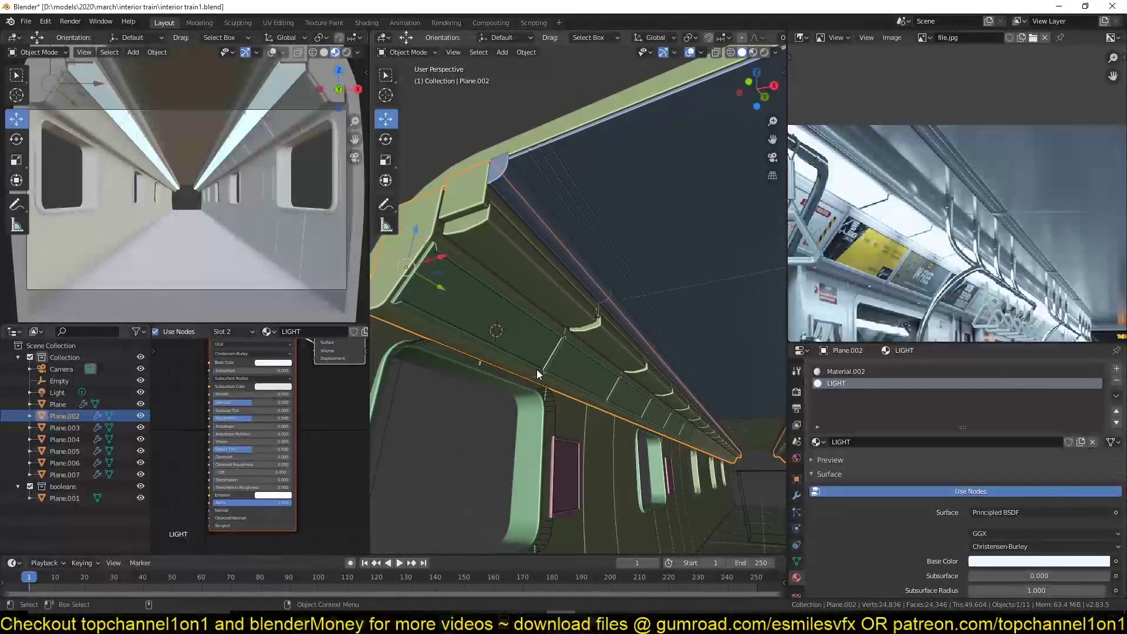
Select the whole linked panel strip just below the ceiling edge and scale it slightly.
{"action": "key", "text": "Tab"}
{"action": "left_click", "coordinate": [528, 297]}
{"action": "key", "text": "ctrl+s"}
{"action": "key", "text": "ctrl+l"}
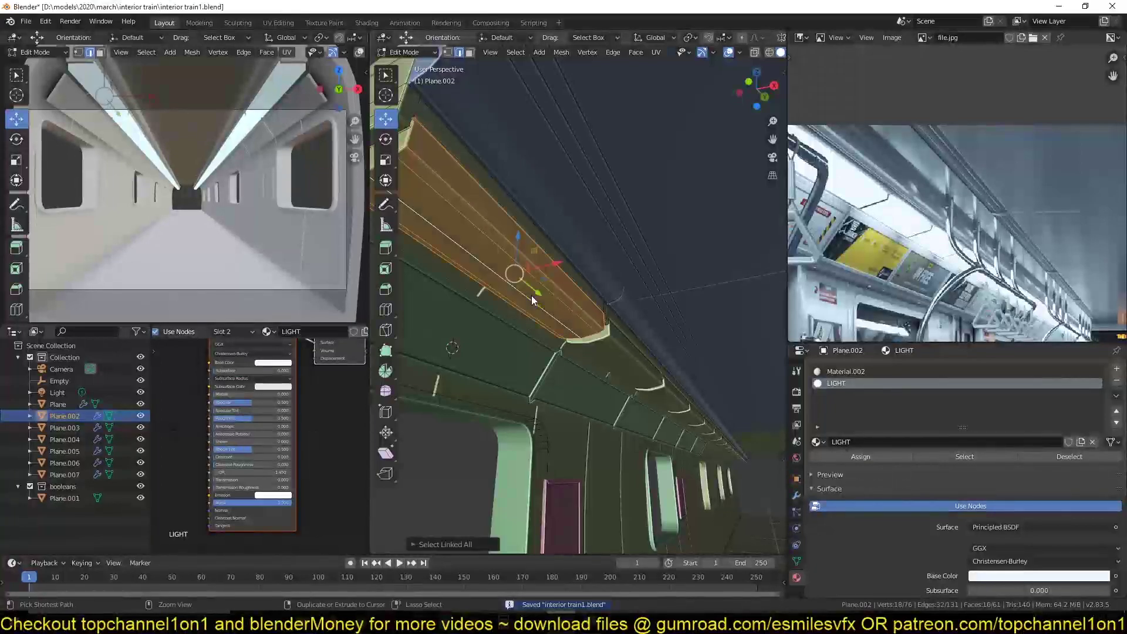
{"action": "right_click", "coordinate": [553, 238]}
{"action": "key", "text": "s"}
{"action": "right_click", "coordinate": [599, 274]}
{"action": "left_click", "coordinate": [601, 274]}
Move the selected panel strip up about 0.14 m along Z, leave mesh editing and save the file.
{"action": "key", "text": "g"}
{"action": "key", "text": "z"}
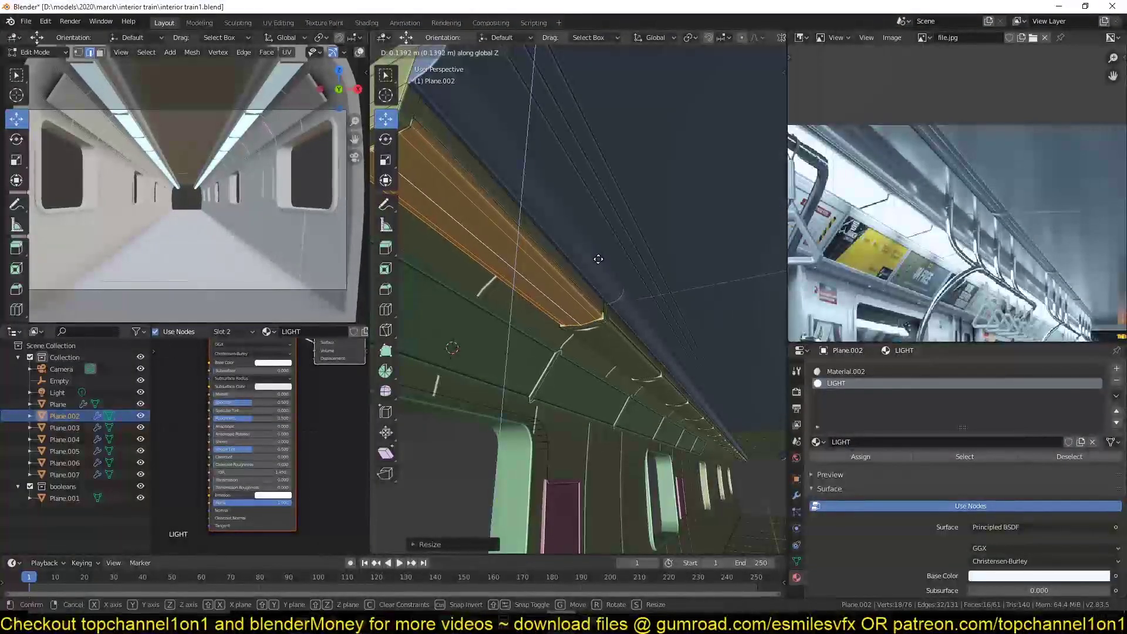
{"action": "left_click", "coordinate": [599, 262]}
{"action": "key", "text": "Tab"}
{"action": "middle_click_drag", "start_coordinate": [600, 266], "coordinate": [623, 336]}
{"action": "key", "text": "ctrl+s"}
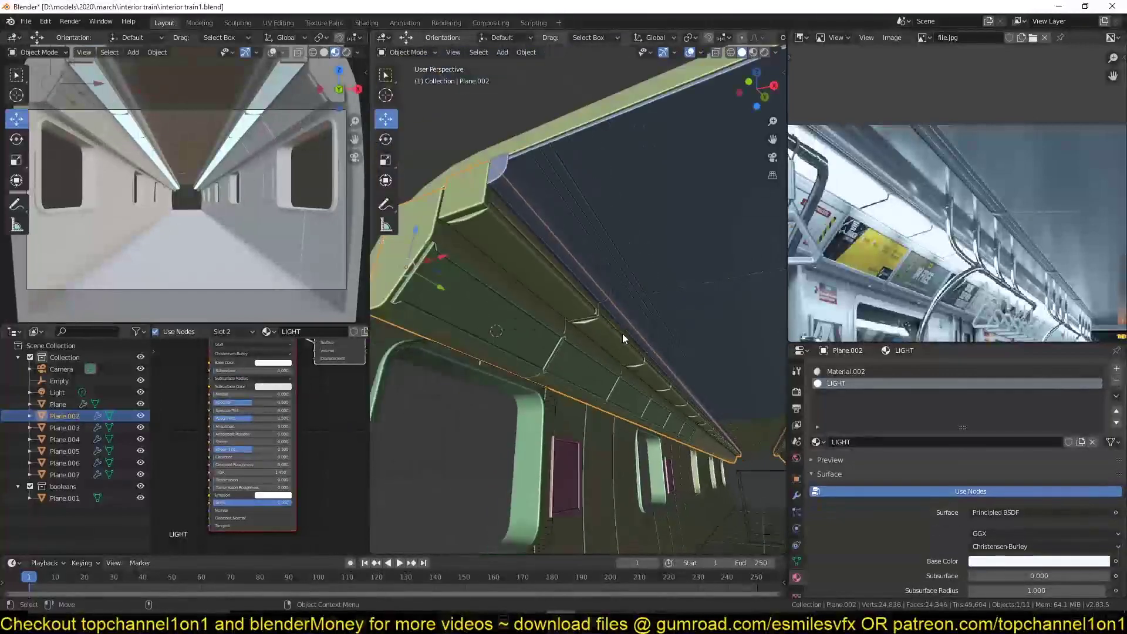
{"action": "key", "text": "alt+a"}
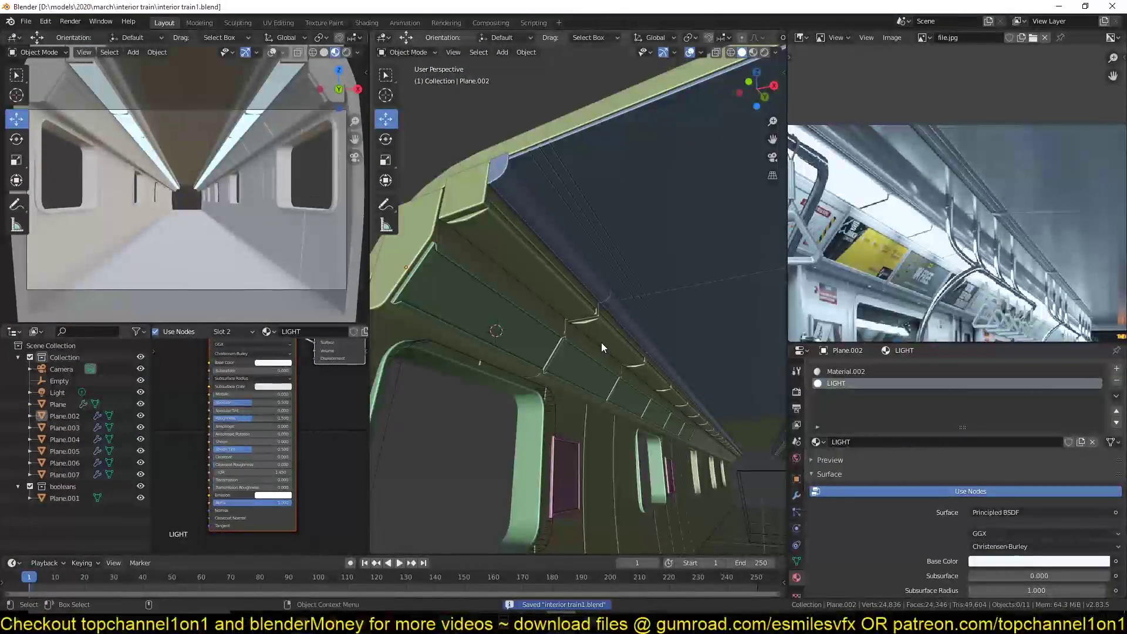
Add a cube beside the carriage wall in top view and move it to the booleans collection.
{"action": "scroll", "coordinate": [601, 343], "scroll_direction": "down", "scroll_amount": 2}
{"action": "mouse_move", "coordinate": [601, 344]}
{"action": "middle_mouse_down"}
{"action": "mouse_move", "coordinate": [623, 390]}
{"action": "mouse_move", "coordinate": [611, 347]}
{"action": "mouse_move", "coordinate": [618, 367]}
{"action": "mouse_move", "coordinate": [620, 351]}
{"action": "middle_mouse_up"}
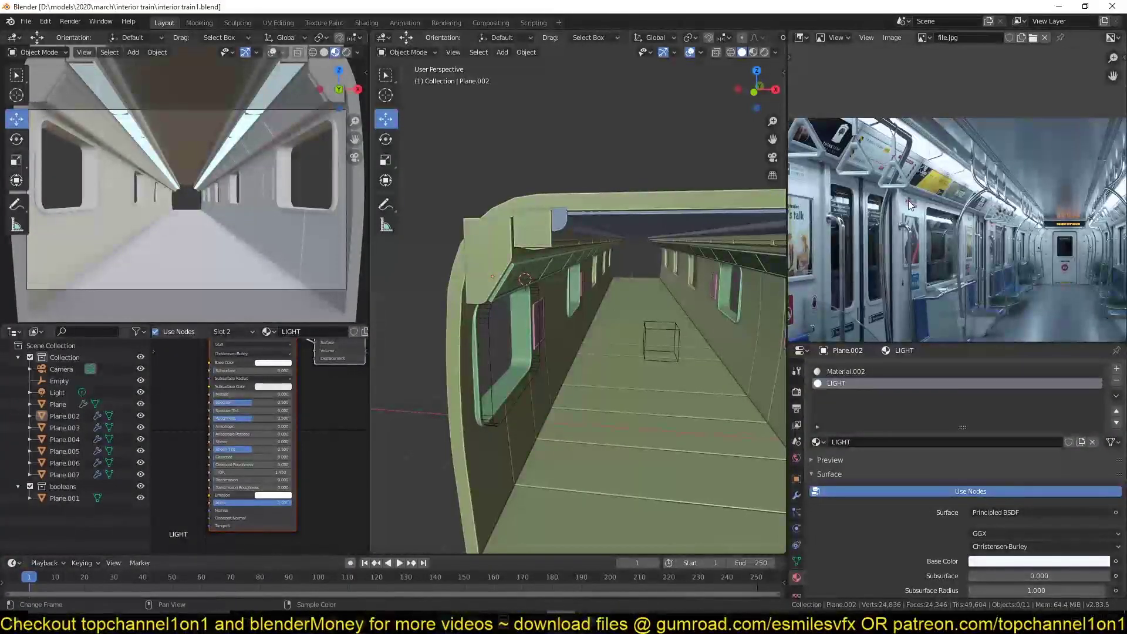
{"action": "key", "text": "KP_7"}
{"action": "scroll", "coordinate": [529, 325], "scroll_direction": "down", "scroll_amount": 2}
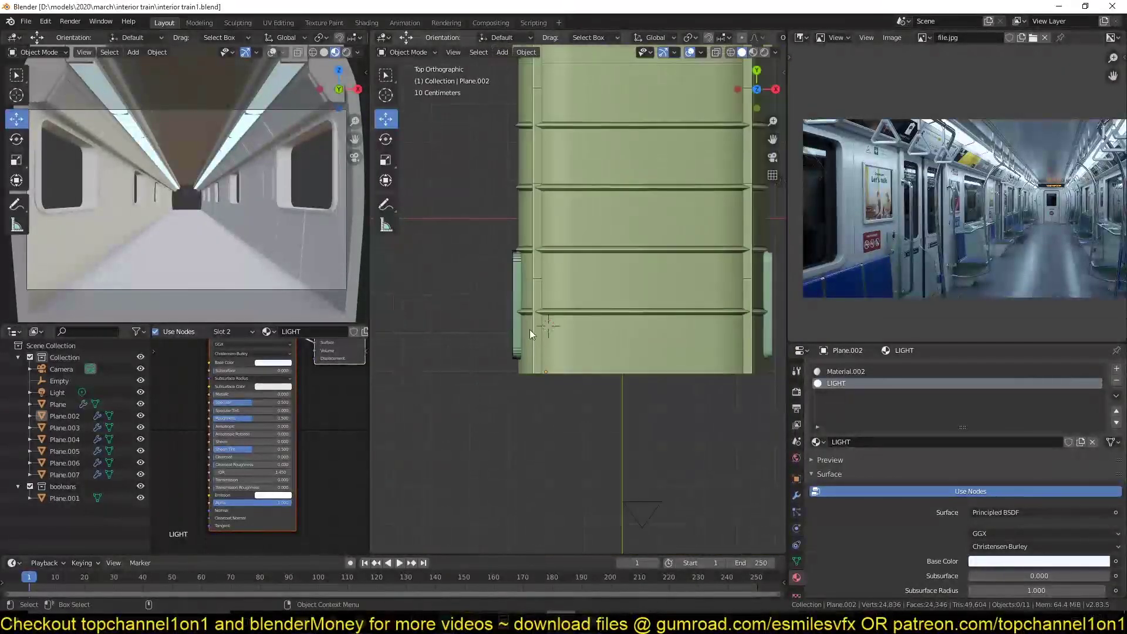
{"action": "middle_click_drag", "start_coordinate": [617, 255], "coordinate": [629, 326], "text": "shift"}
{"action": "key", "text": "shift+a"}
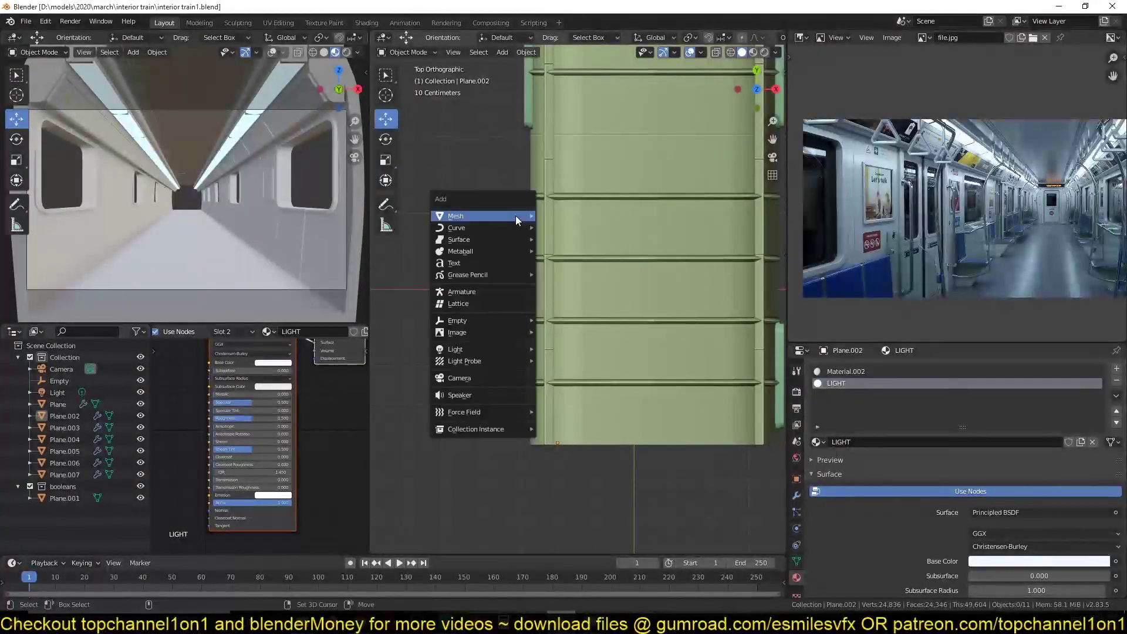
{"action": "mouse_move", "coordinate": [516, 220]}
{"action": "left_click", "coordinate": [585, 225]}
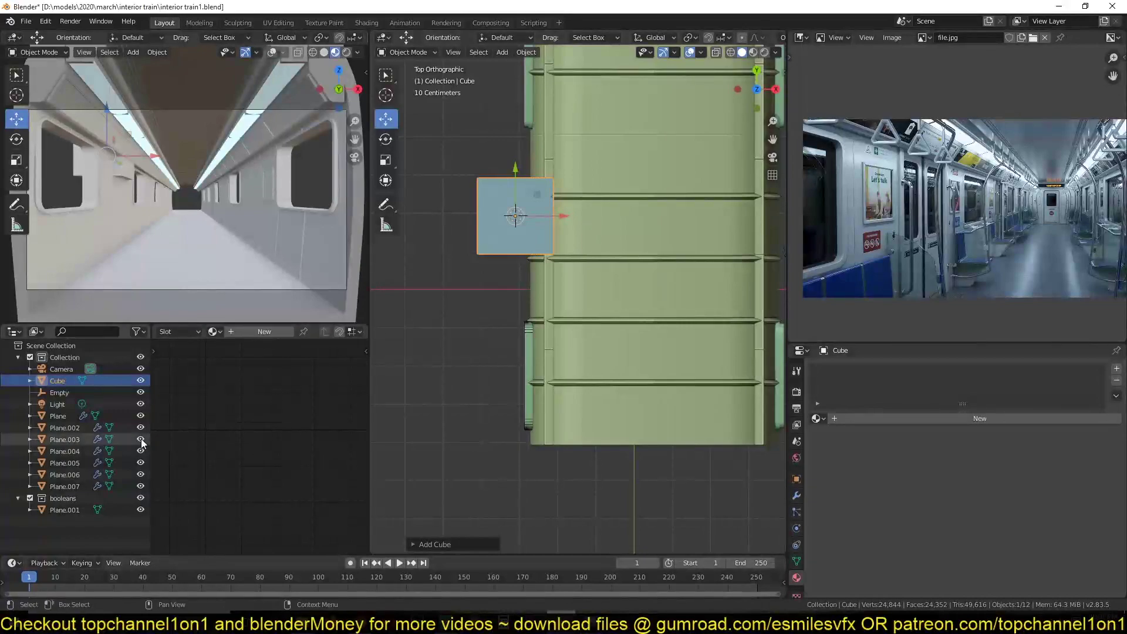
{"action": "key", "text": "m"}
{"action": "left_click", "coordinate": [493, 273]}
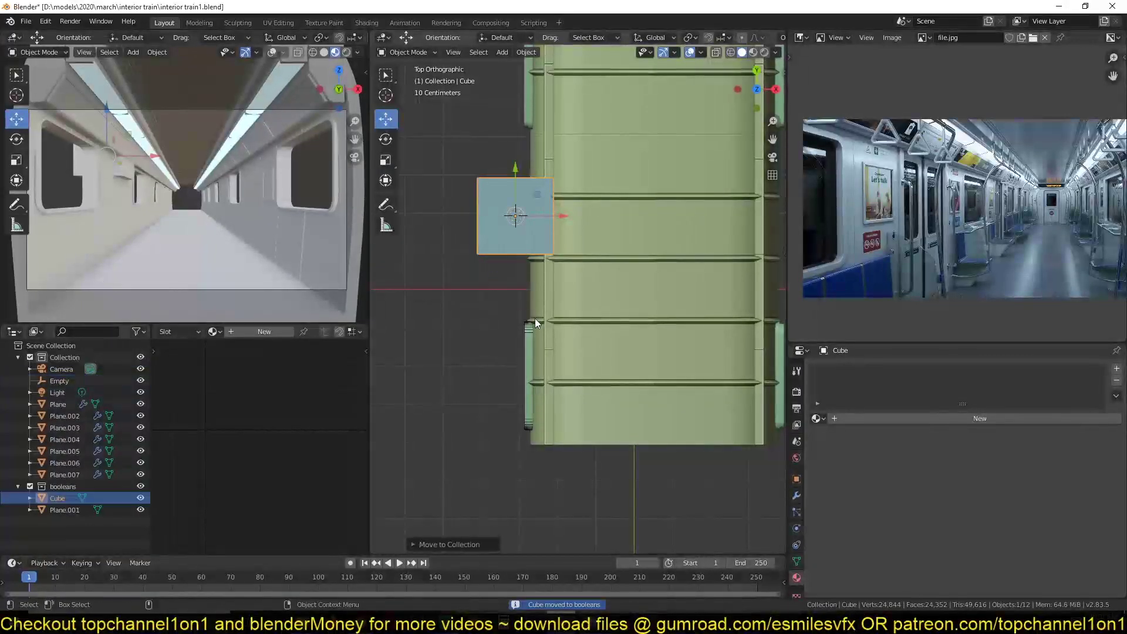
Lower the cube so that it intersects the side wall between the small panel and the next window.
{"action": "middle_click_drag", "start_coordinate": [534, 318], "coordinate": [478, 216]}
{"action": "scroll", "coordinate": [525, 230], "scroll_direction": "up", "scroll_amount": 3}
{"action": "left_click_drag", "start_coordinate": [622, 254], "coordinate": [627, 315]}
Duplicate the carriage body's Boolean modifier and set the copy's object to the cube.
{"action": "left_click", "coordinate": [639, 413]}
{"action": "left_click", "coordinate": [796, 495]}
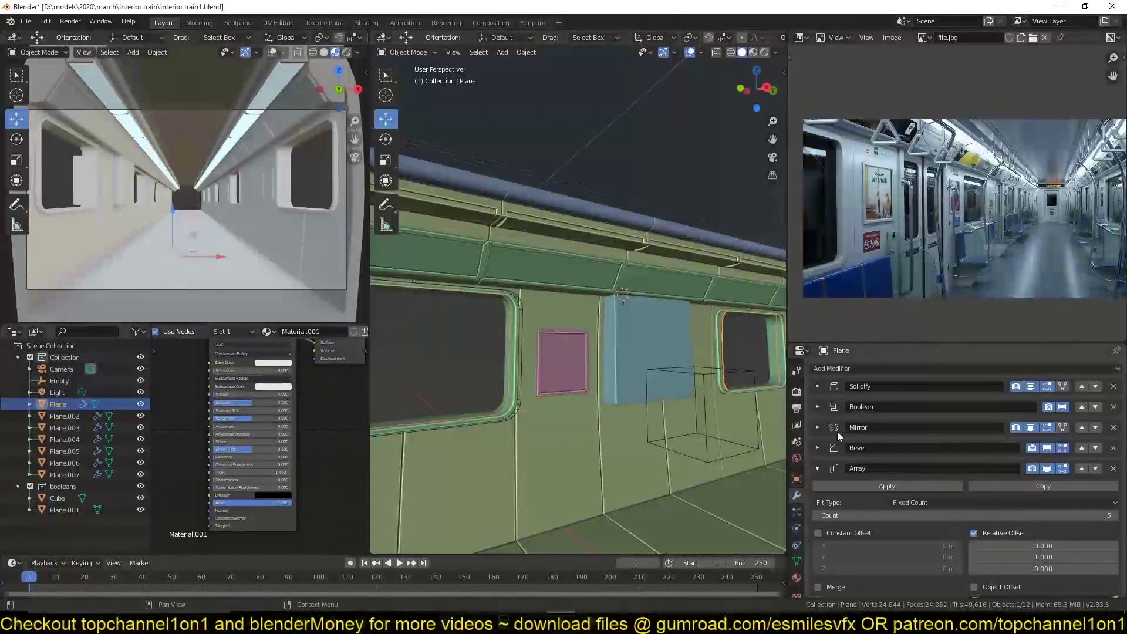
{"action": "left_click", "coordinate": [817, 474]}
{"action": "left_click", "coordinate": [818, 407]}
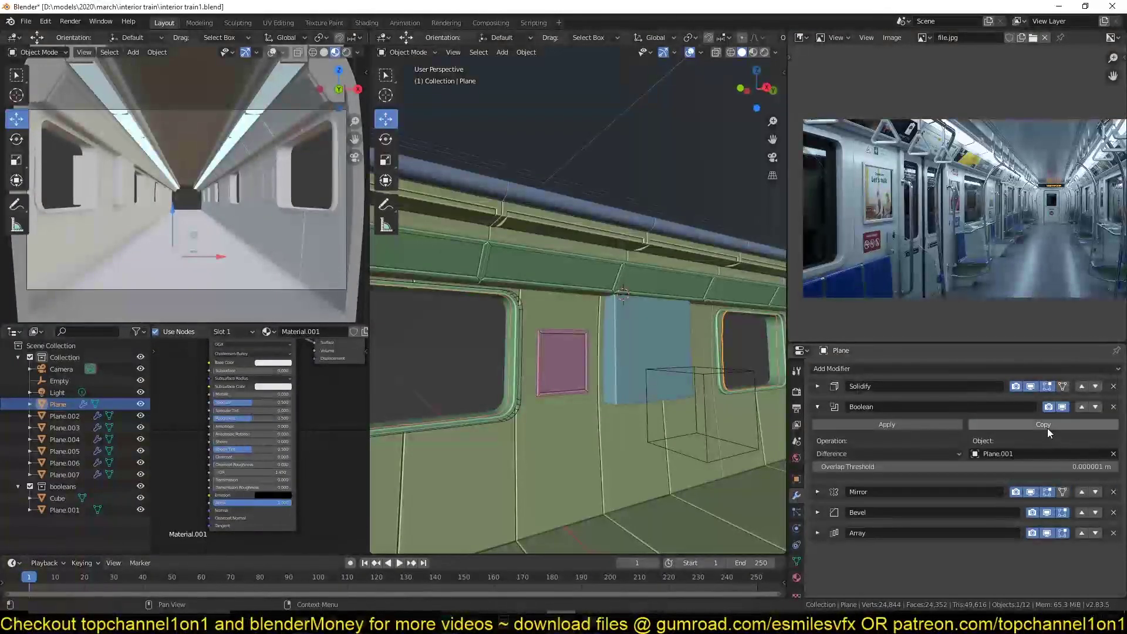
{"action": "left_click", "coordinate": [1044, 425]}
{"action": "left_click", "coordinate": [818, 406]}
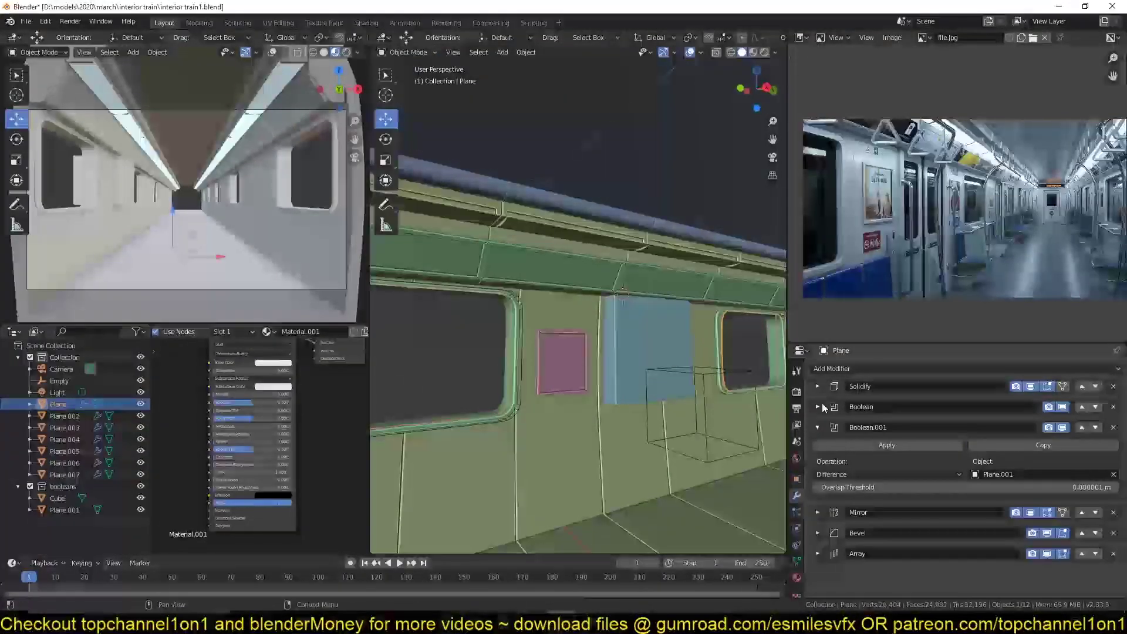
{"action": "left_click", "coordinate": [1106, 474]}
{"action": "left_click", "coordinate": [1104, 467]}
{"action": "left_click", "coordinate": [1114, 474]}
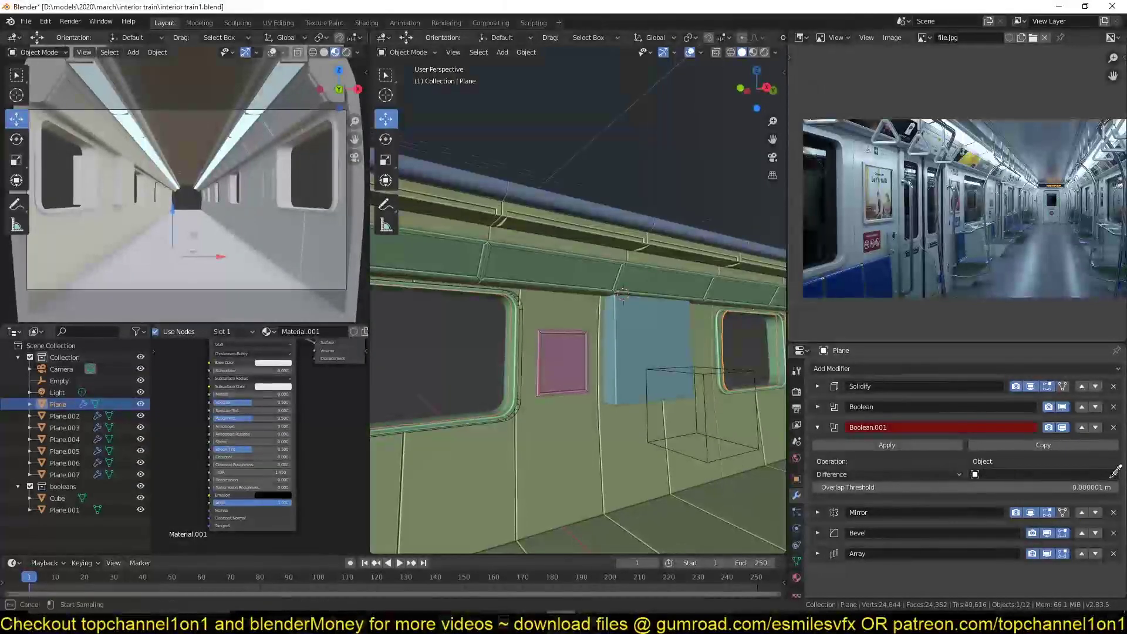
{"action": "left_click", "coordinate": [646, 354]}
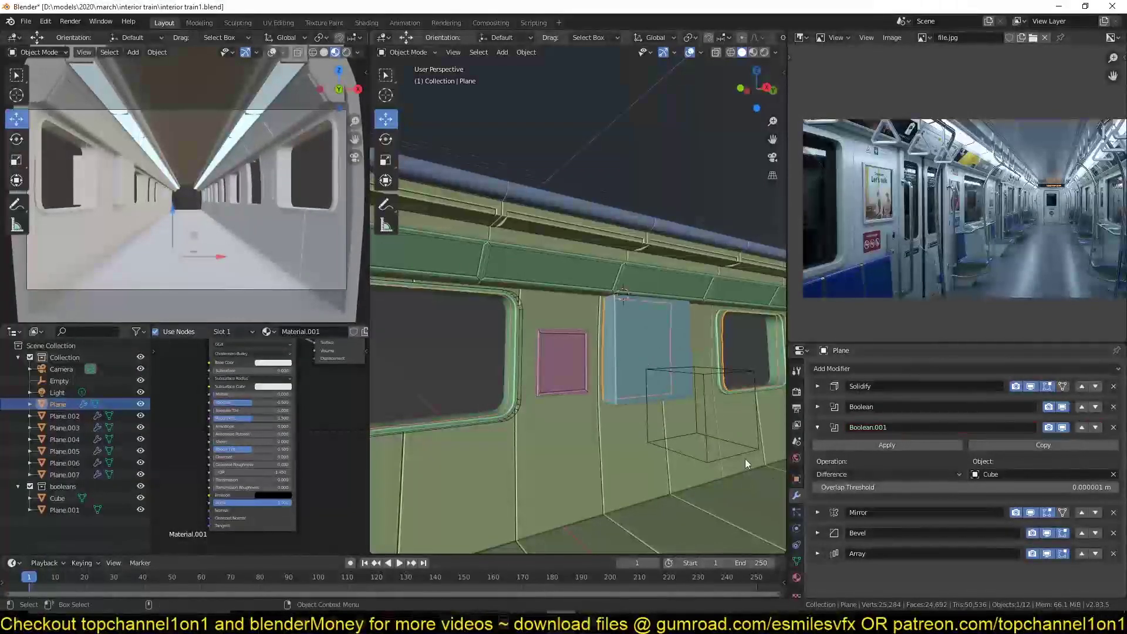
Set the cube's viewport display to Wire.
{"action": "left_click", "coordinate": [644, 355]}
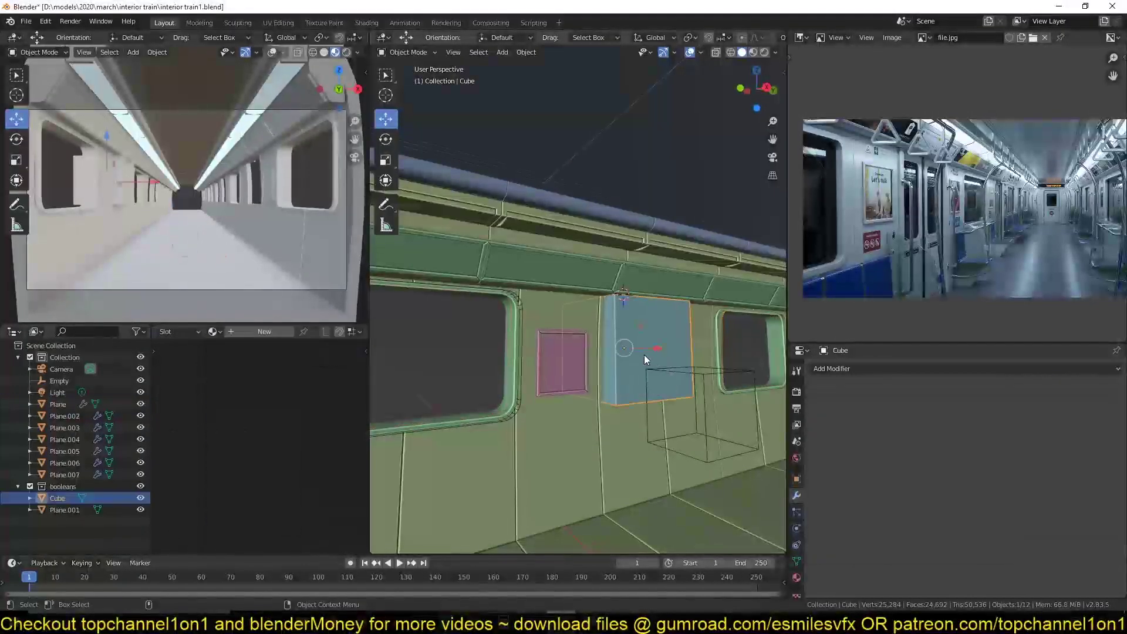
{"action": "left_click", "coordinate": [796, 479]}
{"action": "left_click", "coordinate": [911, 573]}
{"action": "left_click", "coordinate": [908, 545]}
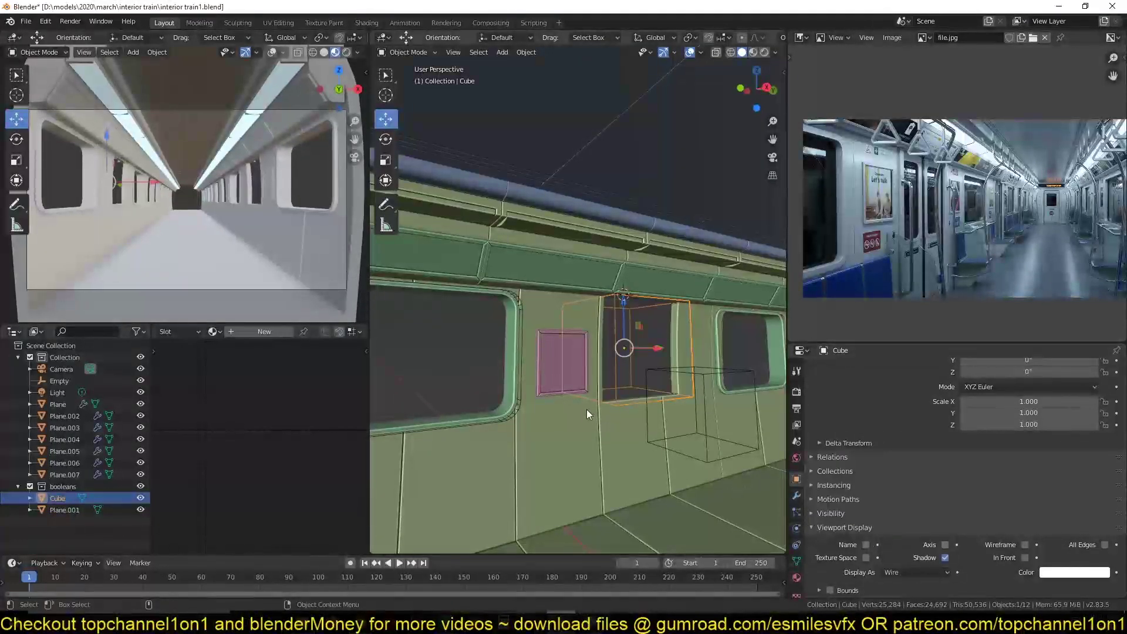
Slide the cube cutter along the wall so its opening sits between the small panel and the window.
{"action": "mouse_move", "coordinate": [618, 389]}
{"action": "middle_mouse_down"}
{"action": "mouse_move", "coordinate": [578, 396]}
{"action": "mouse_move", "coordinate": [595, 351]}
{"action": "mouse_move", "coordinate": [542, 342]}
{"action": "mouse_move", "coordinate": [586, 350]}
{"action": "middle_mouse_up"}
{"action": "scroll", "coordinate": [543, 343], "scroll_direction": "up", "scroll_amount": 3}
{"action": "left_click_drag", "start_coordinate": [652, 323], "coordinate": [673, 323]}
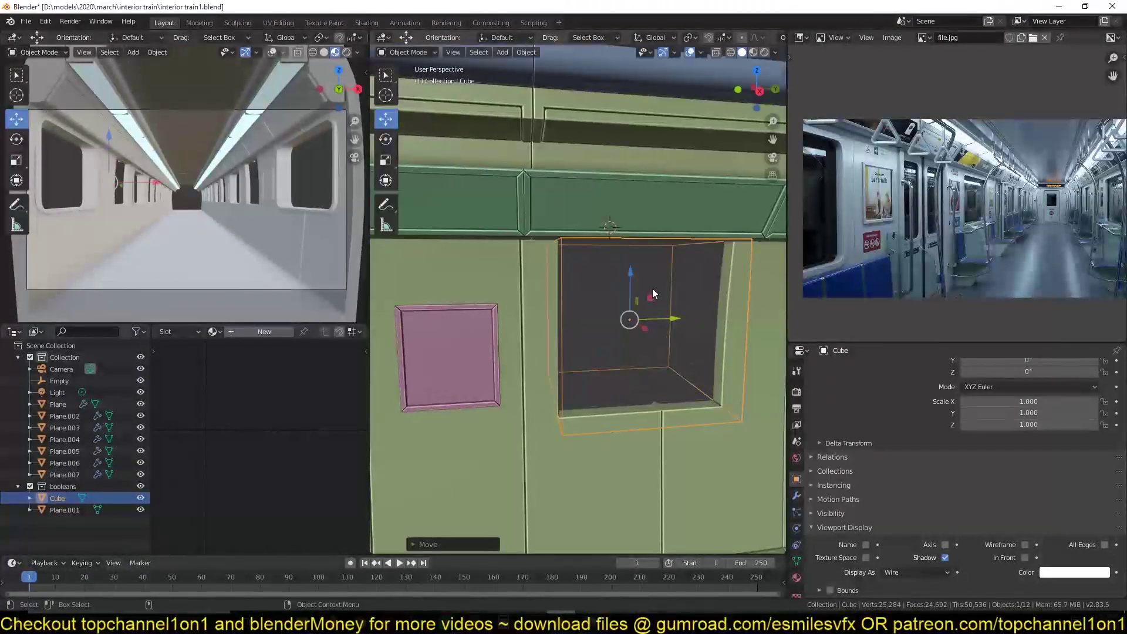
Adjust the cube cutter's side faces individually along the wall to size the opening.
{"action": "key", "text": "Tab"}
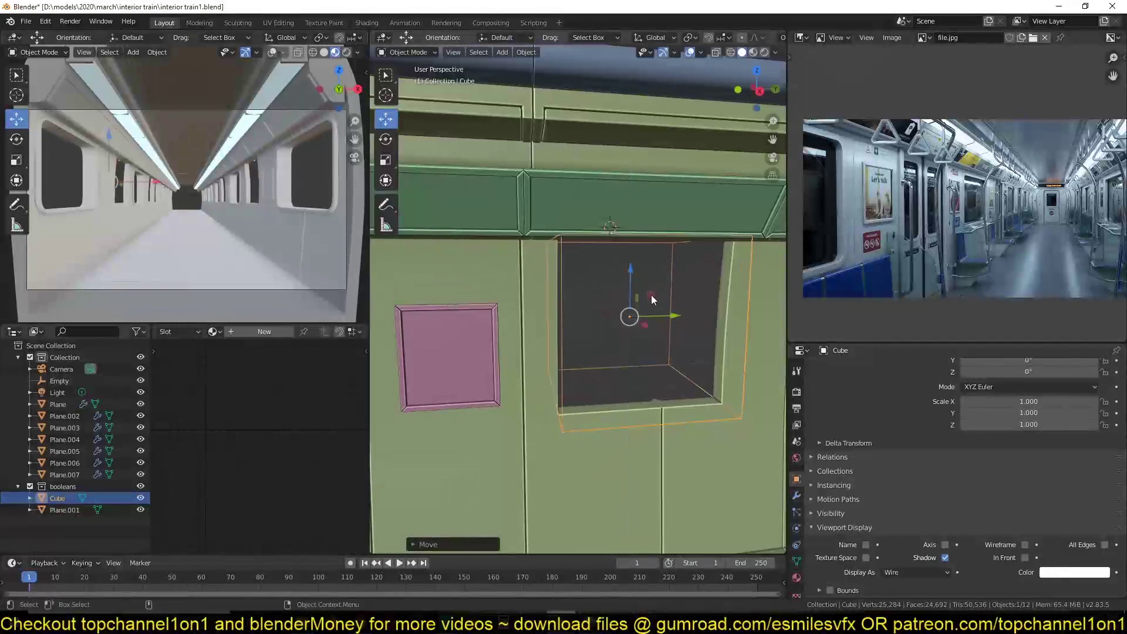
{"action": "key", "text": "a"}
{"action": "key", "text": "3"}
{"action": "left_click", "coordinate": [551, 332]}
{"action": "key", "text": "g"}
{"action": "key", "text": "x"}
{"action": "left_click", "coordinate": [621, 331]}
{"action": "middle_click_drag", "start_coordinate": [622, 331], "coordinate": [562, 306]}
{"action": "key", "text": "g"}
{"action": "key", "text": "x"}
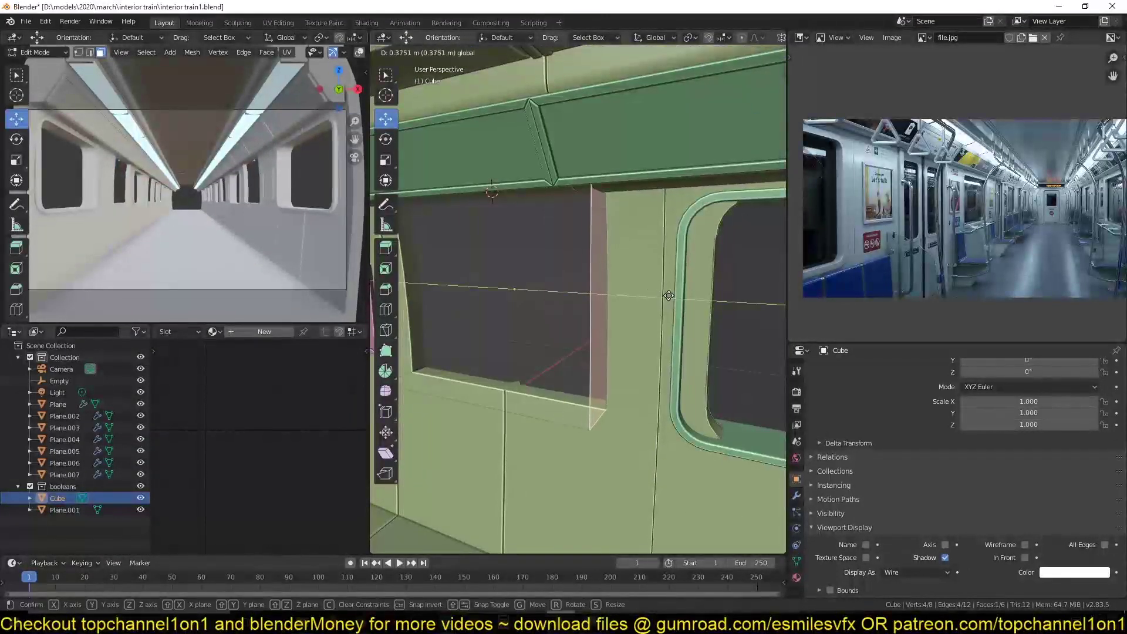
{"action": "left_click", "coordinate": [597, 320]}
Save the file and extend the cutter's bottom face down to the floor to form a full-height doorway.
{"action": "middle_click_drag", "start_coordinate": [597, 321], "coordinate": [682, 353]}
{"action": "scroll", "coordinate": [682, 358], "scroll_direction": "down", "scroll_amount": 4}
{"action": "middle_click_drag", "start_coordinate": [566, 375], "coordinate": [653, 317]}
{"action": "left_click", "coordinate": [628, 354]}
{"action": "key", "text": "ctrl+z"}
{"action": "middle_click_drag", "start_coordinate": [618, 375], "coordinate": [610, 293]}
{"action": "left_click", "coordinate": [621, 362]}
{"action": "scroll", "coordinate": [618, 353], "scroll_direction": "down", "scroll_amount": 3}
{"action": "scroll", "coordinate": [626, 407], "scroll_direction": "up", "scroll_amount": 3}
{"action": "key", "text": "ctrl+s"}
{"action": "left_click_drag", "start_coordinate": [573, 241], "coordinate": [578, 341]}
Move the cutter's side face nearest the window about 0.56 m outward along the wall to widen the doorway.
{"action": "middle_click_drag", "start_coordinate": [918, 233], "coordinate": [923, 193]}
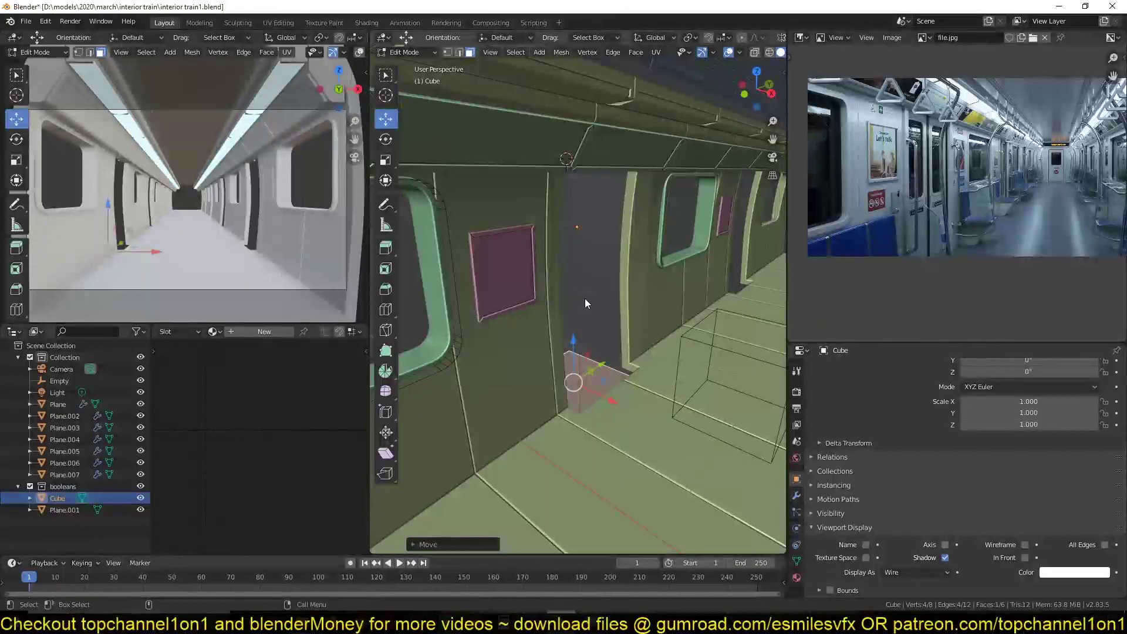
{"action": "middle_click_drag", "start_coordinate": [585, 297], "coordinate": [548, 285]}
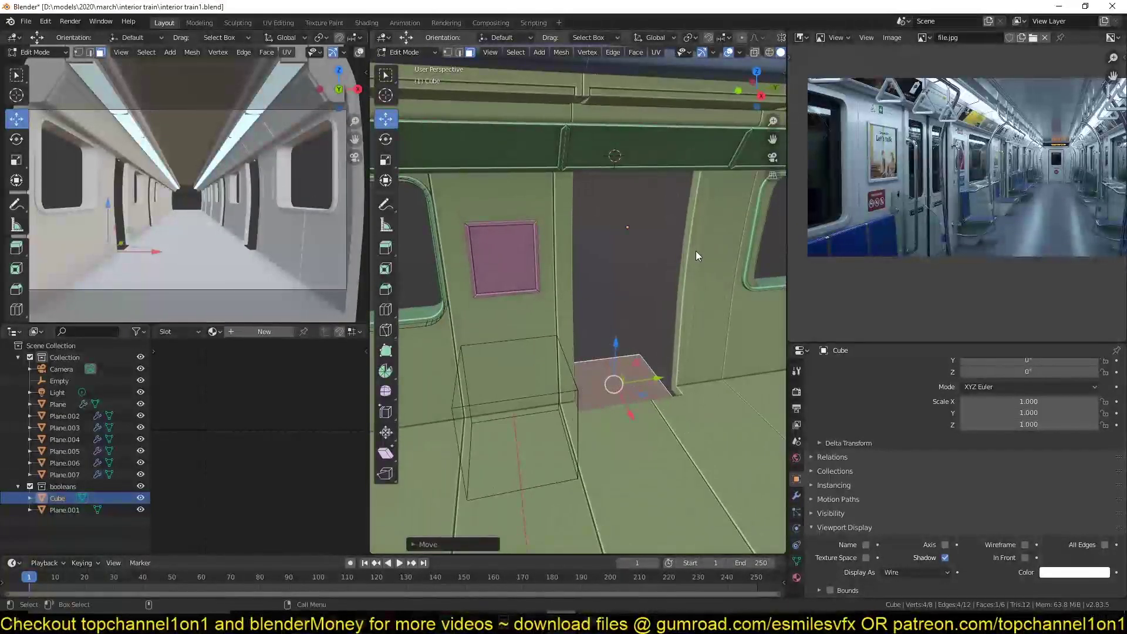
{"action": "middle_click_drag", "start_coordinate": [689, 260], "coordinate": [505, 266]}
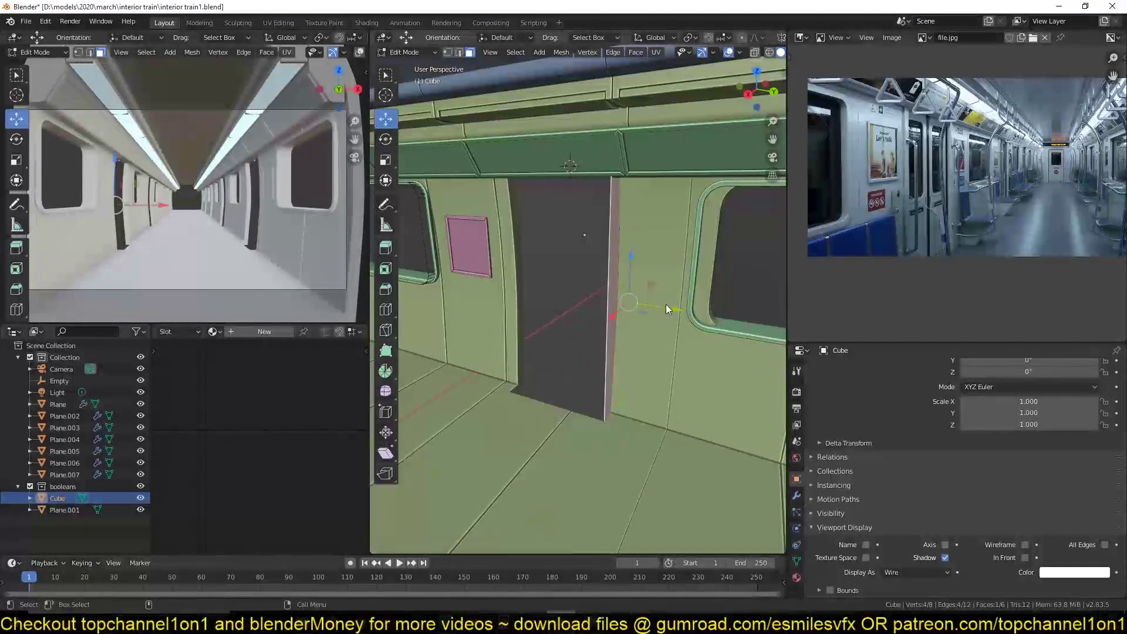
{"action": "key", "text": "g"}
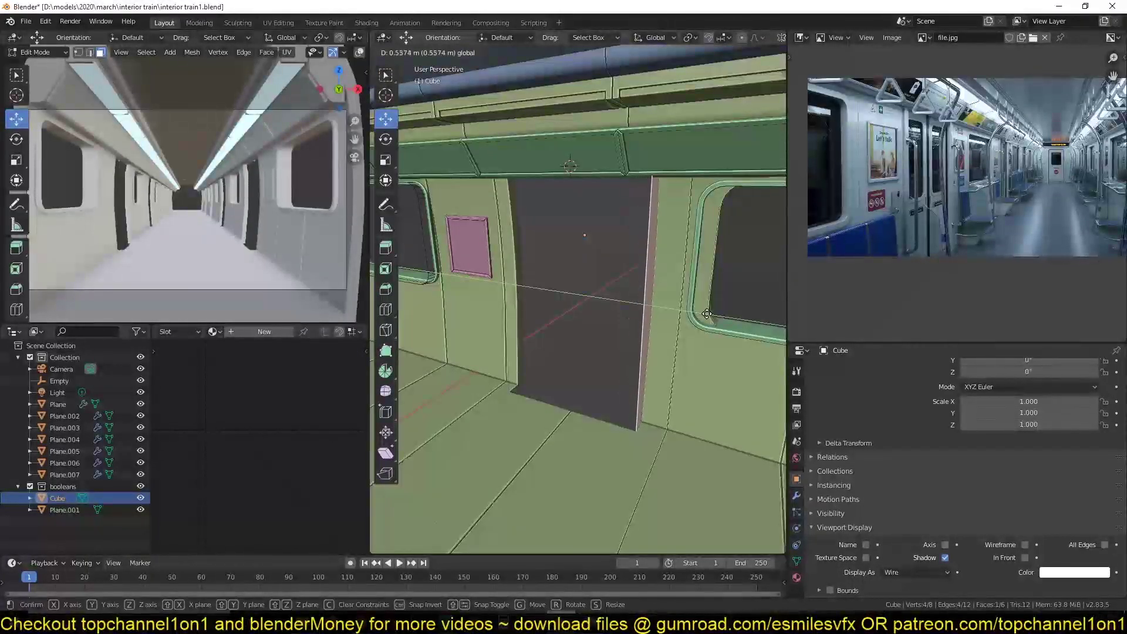
{"action": "left_click", "coordinate": [707, 315]}
{"action": "key", "text": "Tab"}
Shift the whole doorway cutter slightly along the wall.
{"action": "middle_click_drag", "start_coordinate": [689, 319], "coordinate": [573, 295]}
{"action": "scroll", "coordinate": [543, 318], "scroll_direction": "up", "scroll_amount": 2}
{"action": "middle_click_drag", "start_coordinate": [642, 241], "coordinate": [583, 260]}
{"action": "left_click_drag", "start_coordinate": [649, 240], "coordinate": [669, 241]}
Inspect how the window frame fits its wall opening beside the doorway, and save the file.
{"action": "middle_click_drag", "start_coordinate": [670, 192], "coordinate": [593, 282]}
{"action": "left_click", "coordinate": [663, 151]}
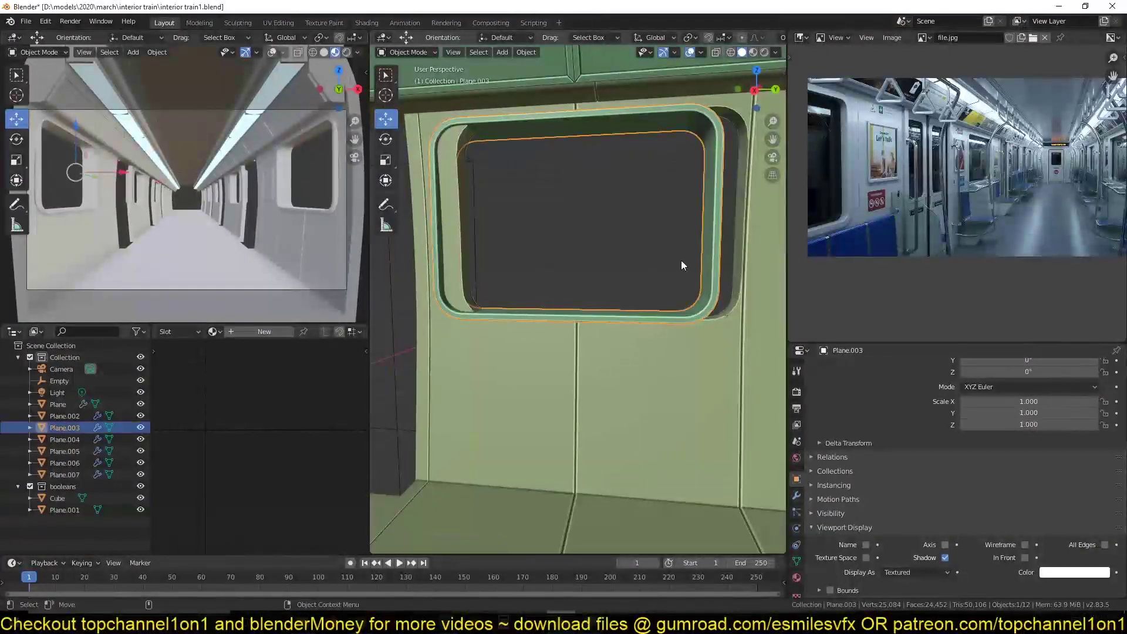
{"action": "scroll", "coordinate": [690, 258], "scroll_direction": "down", "scroll_amount": 2}
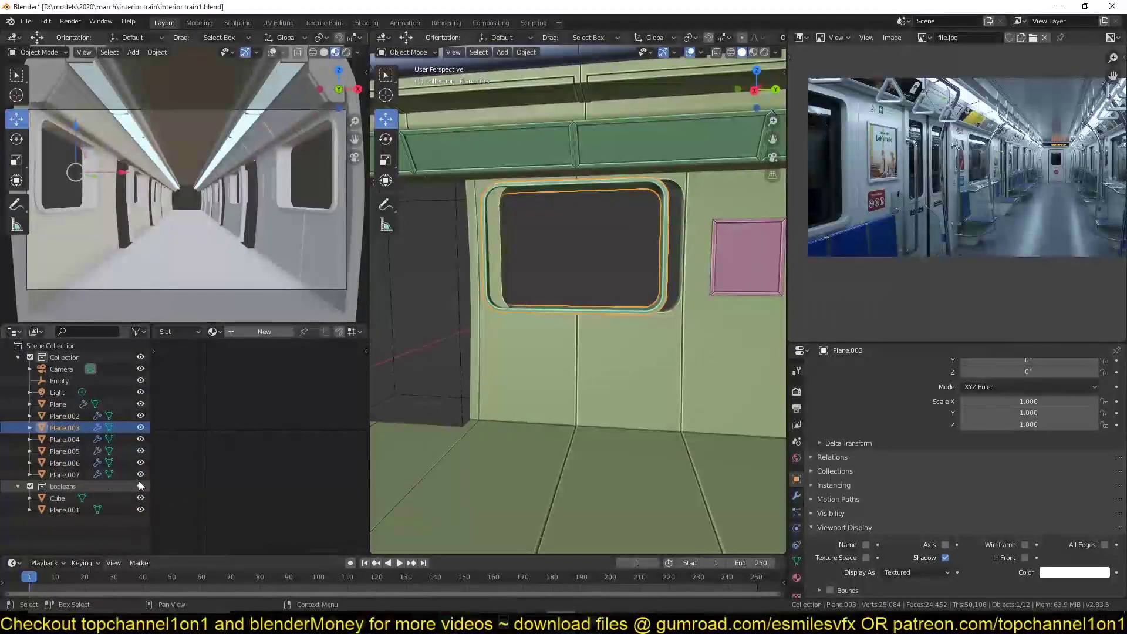
{"action": "scroll", "coordinate": [554, 297], "scroll_direction": "down", "scroll_amount": 3}
{"action": "middle_click_drag", "start_coordinate": [516, 314], "coordinate": [663, 326], "text": "shift"}
{"action": "scroll", "coordinate": [537, 336], "scroll_direction": "up", "scroll_amount": 1}
{"action": "middle_click_drag", "start_coordinate": [538, 336], "coordinate": [554, 318], "text": "shift"}
{"action": "key", "text": "ctrl+s"}
Examine the carriage body's mesh from outside and from inside around the doorway.
{"action": "left_click", "coordinate": [649, 349]}
{"action": "scroll", "coordinate": [649, 348], "scroll_direction": "down", "scroll_amount": 3}
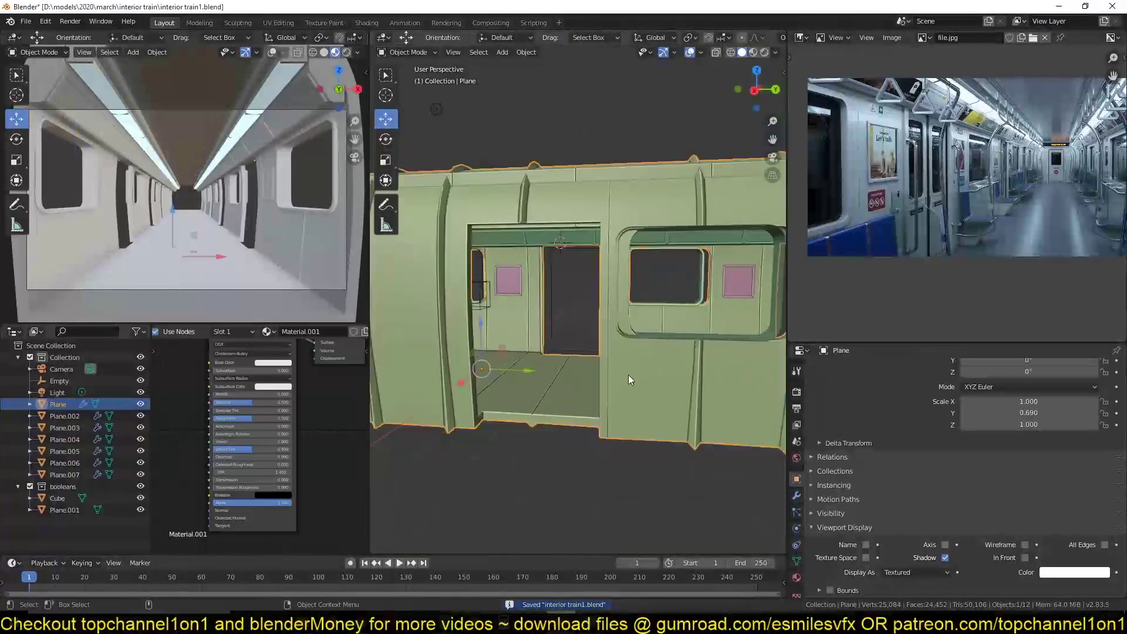
{"action": "middle_click_drag", "start_coordinate": [628, 375], "coordinate": [691, 385]}
{"action": "key", "text": "Tab"}
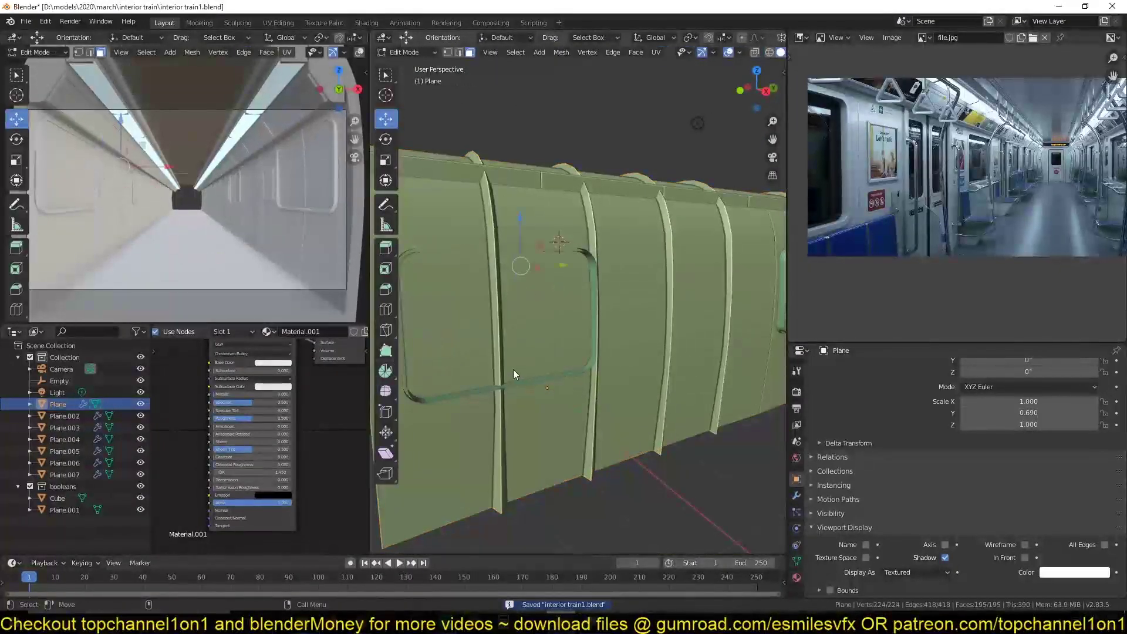
{"action": "mouse_move", "coordinate": [518, 368]}
{"action": "middle_mouse_down"}
{"action": "mouse_move", "coordinate": [583, 365]}
{"action": "mouse_move", "coordinate": [516, 367]}
{"action": "middle_mouse_up"}
{"action": "key", "text": "Tab"}
{"action": "scroll", "coordinate": [575, 359], "scroll_direction": "up", "scroll_amount": 4}
{"action": "scroll", "coordinate": [564, 352], "scroll_direction": "up", "scroll_amount": 2}
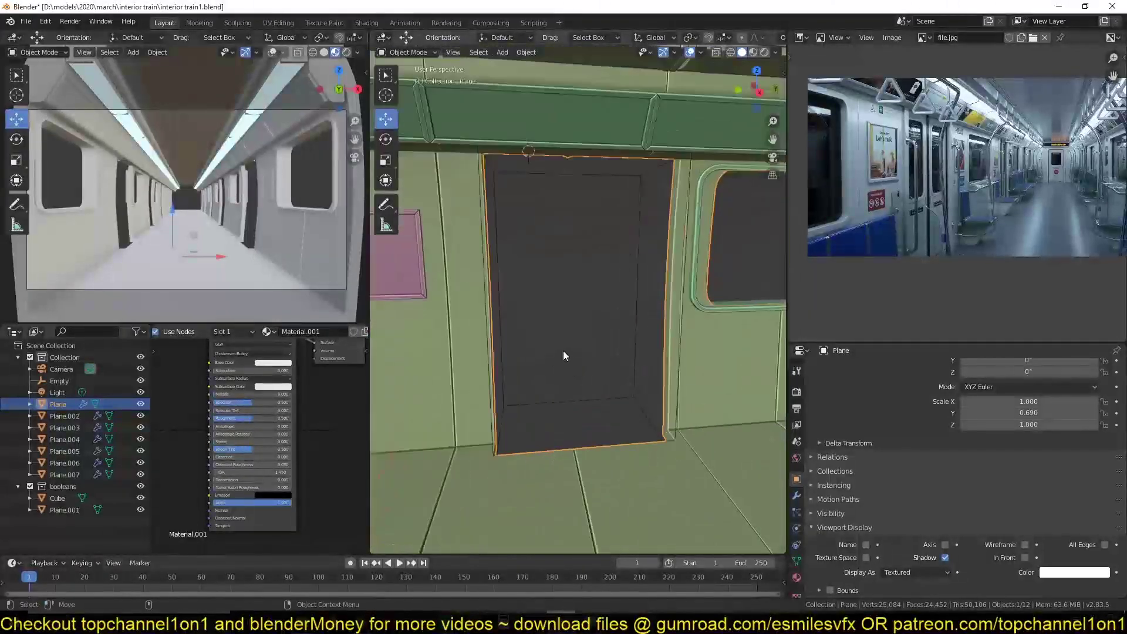
Move the carriage body's vertical edge loop beside the doorway farther along the wall past the window frame's near edge.
{"action": "key", "text": "Tab"}
{"action": "key", "text": "alt+a"}
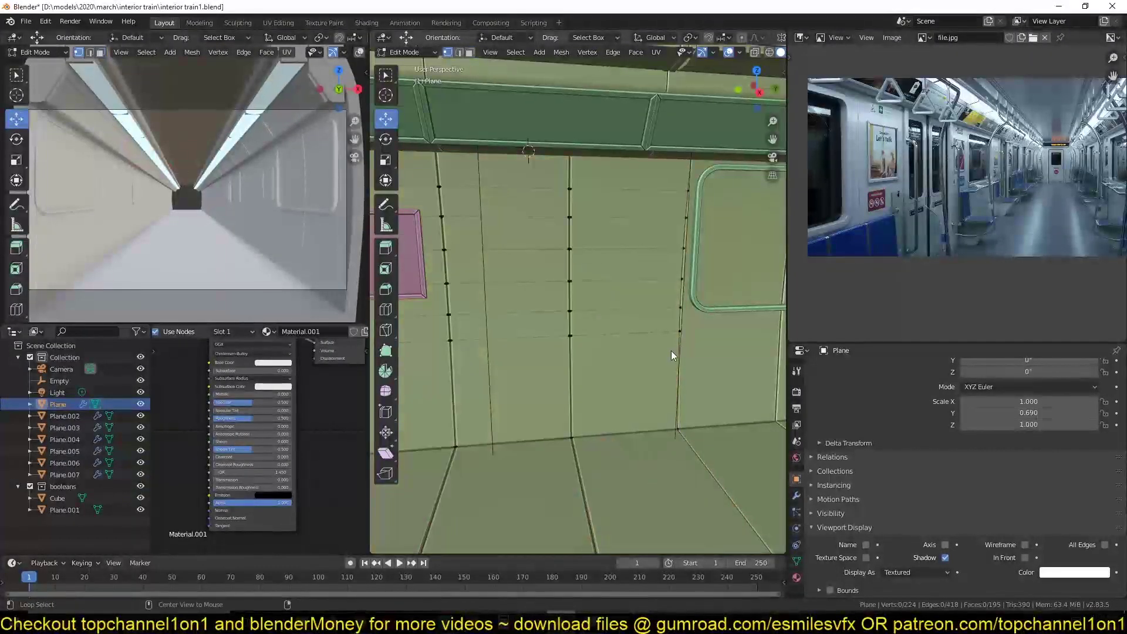
{"action": "left_click", "coordinate": [679, 346], "text": "alt"}
{"action": "scroll", "coordinate": [686, 388], "scroll_direction": "down", "scroll_amount": 2}
{"action": "middle_click_drag", "start_coordinate": [685, 388], "coordinate": [653, 364], "text": "shift"}
{"action": "scroll", "coordinate": [653, 365], "scroll_direction": "up", "scroll_amount": 2}
{"action": "middle_click_drag", "start_coordinate": [641, 269], "coordinate": [604, 203], "text": "shift"}
{"action": "key", "text": "g"}
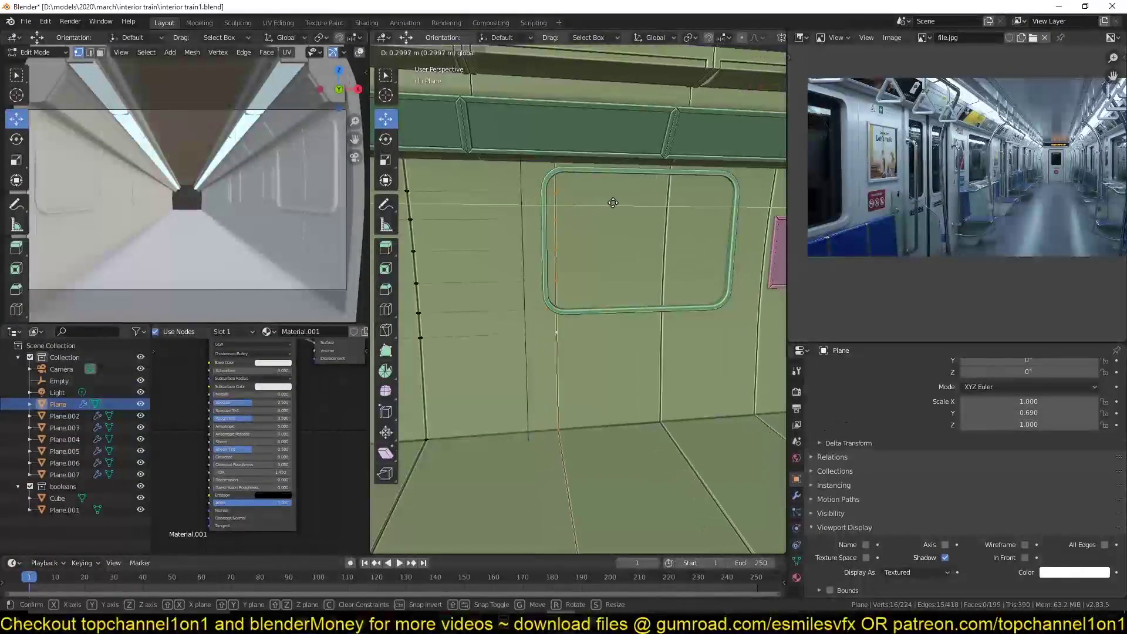
{"action": "left_click", "coordinate": [664, 203]}
{"action": "key", "text": "Tab"}
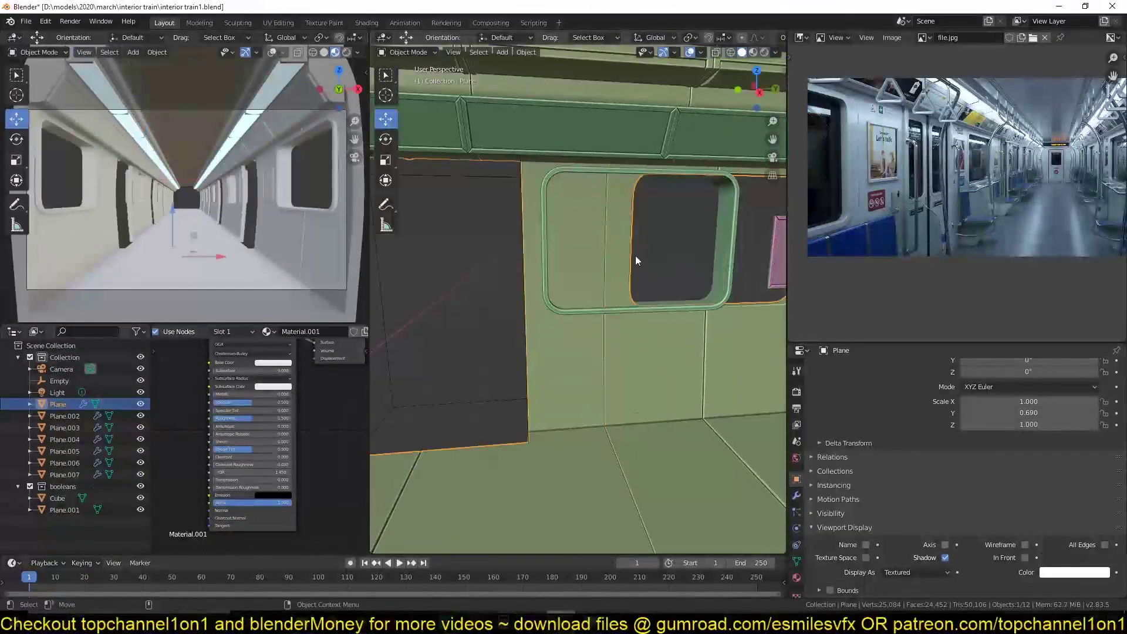
Set the window frame's Array relative Y offset to 3.160 to align the repeated frame with its opening.
{"action": "middle_click_drag", "start_coordinate": [635, 259], "coordinate": [688, 251]}
{"action": "left_click", "coordinate": [688, 251]}
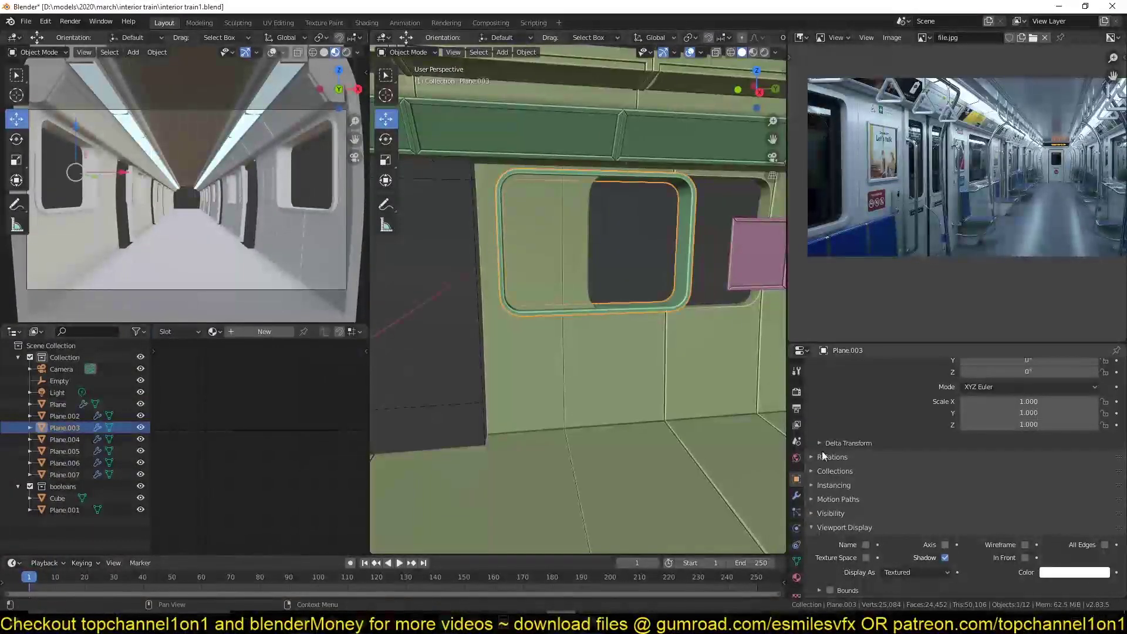
{"action": "left_click", "coordinate": [796, 496]}
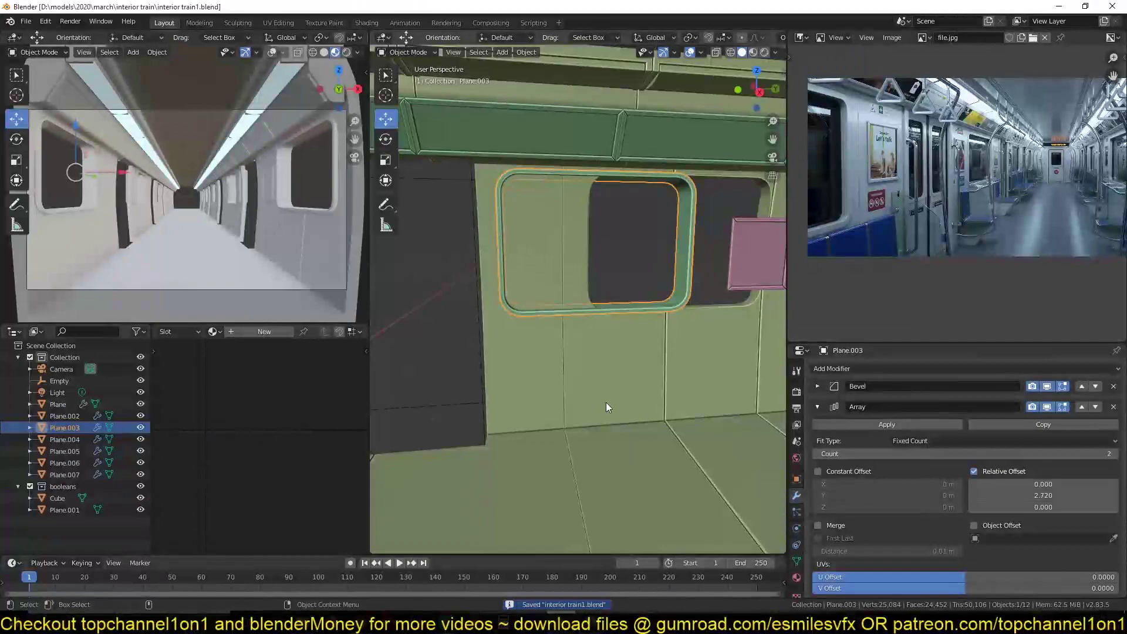
{"action": "middle_click_drag", "start_coordinate": [572, 375], "coordinate": [551, 393]}
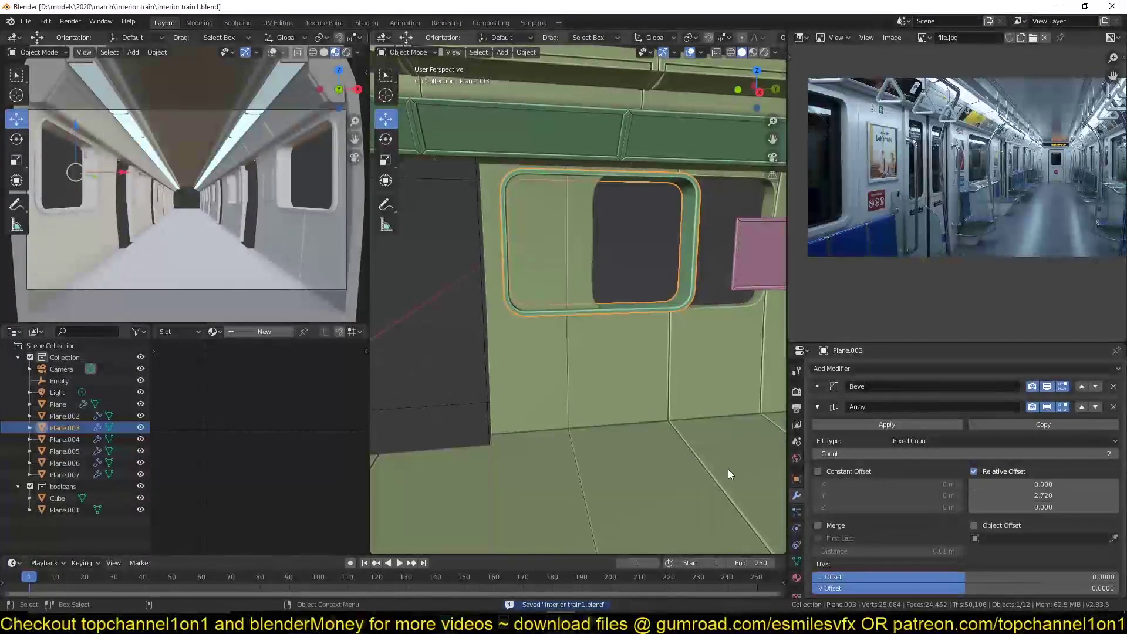
{"action": "left_click_drag", "start_coordinate": [1043, 496], "coordinate": [1086, 496]}
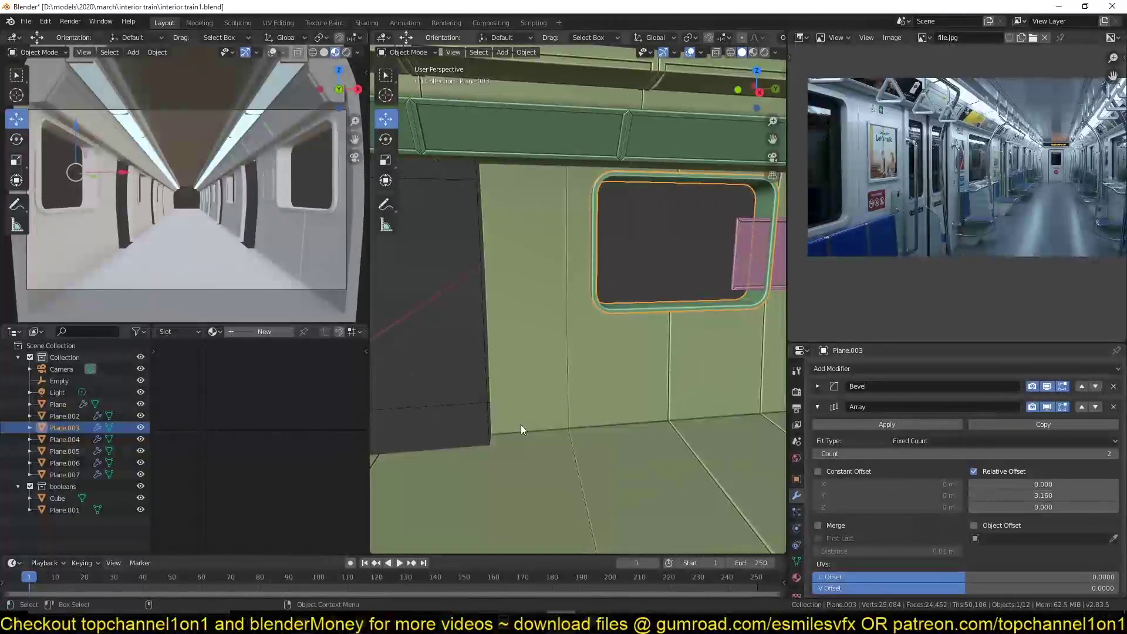
Set the window frame's Array count to 5 to repeat it along the carriage wall, deselect it, and save the file.
{"action": "middle_click_drag", "start_coordinate": [520, 425], "coordinate": [592, 424]}
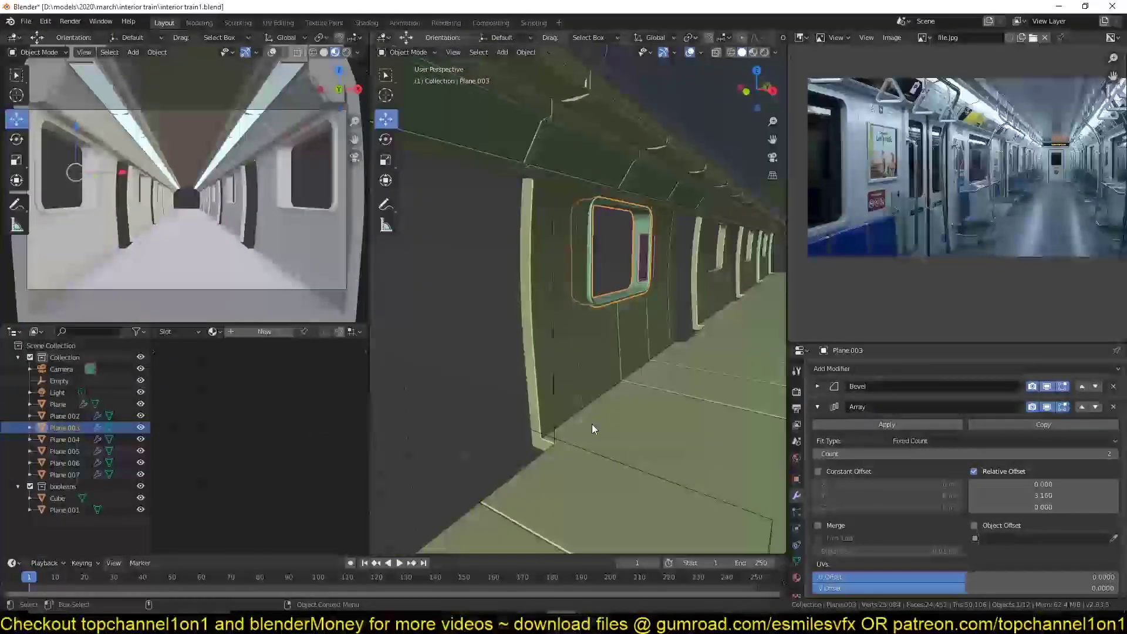
{"action": "left_click", "coordinate": [1114, 454]}
{"action": "left_click", "coordinate": [1114, 454]}
{"action": "left_click_drag", "start_coordinate": [1034, 453], "coordinate": [1040, 454]}
{"action": "middle_click_drag", "start_coordinate": [556, 403], "coordinate": [659, 365]}
{"action": "key", "text": "alt+a"}
{"action": "key", "text": "ctrl+s"}
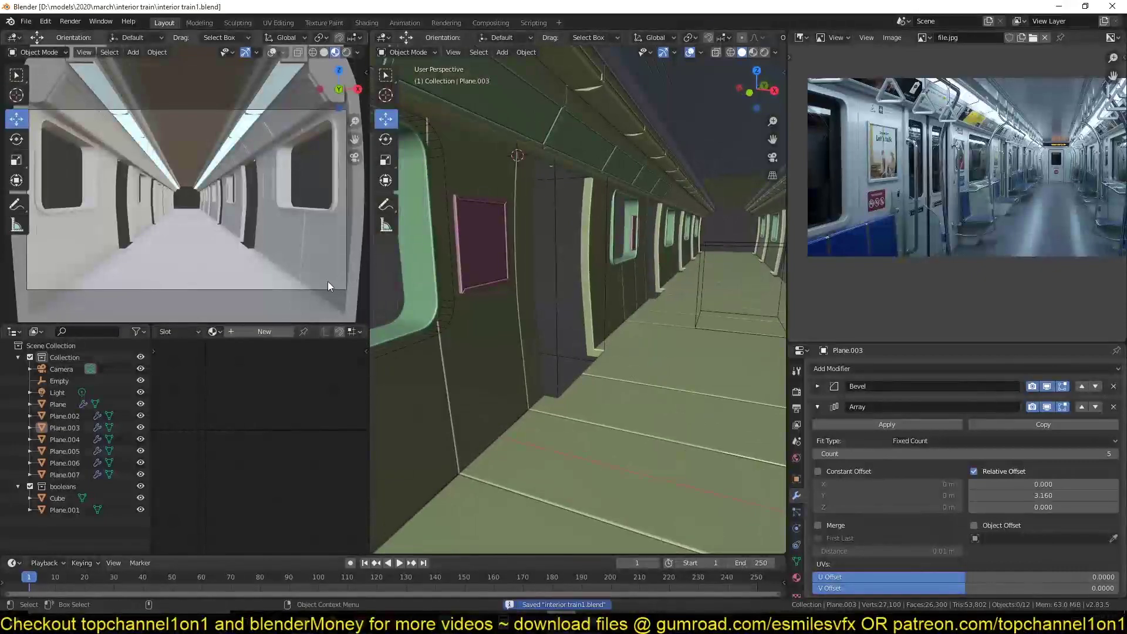
Set the wall poster panel's Array count to 4 and relative X offset to 4.620, and save the file.
{"action": "middle_click_drag", "start_coordinate": [631, 272], "coordinate": [655, 287], "text": "ctrl"}
{"action": "scroll", "coordinate": [848, 155], "scroll_direction": "up", "scroll_amount": 3}
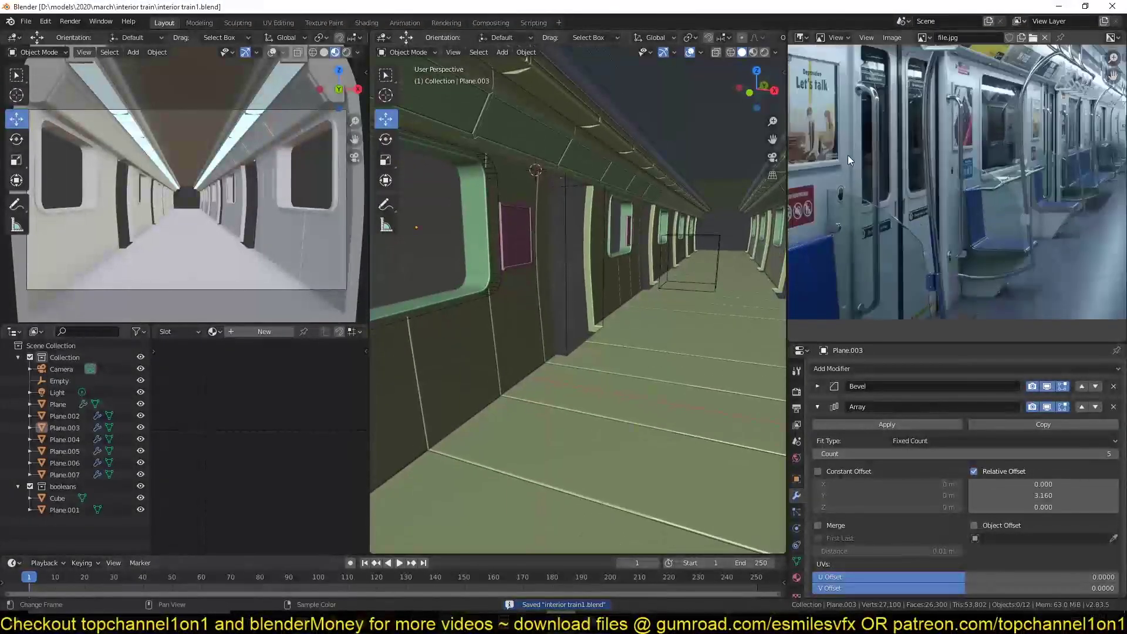
{"action": "middle_click_drag", "start_coordinate": [847, 155], "coordinate": [859, 166]}
{"action": "middle_click_drag", "start_coordinate": [518, 270], "coordinate": [503, 275]}
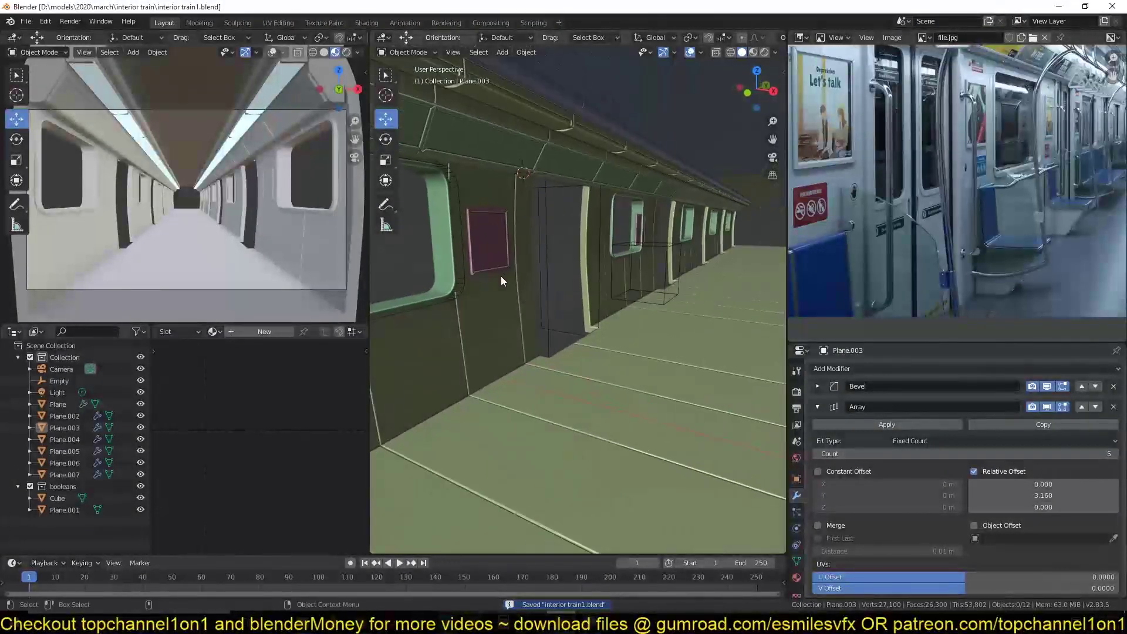
{"action": "left_click", "coordinate": [498, 258]}
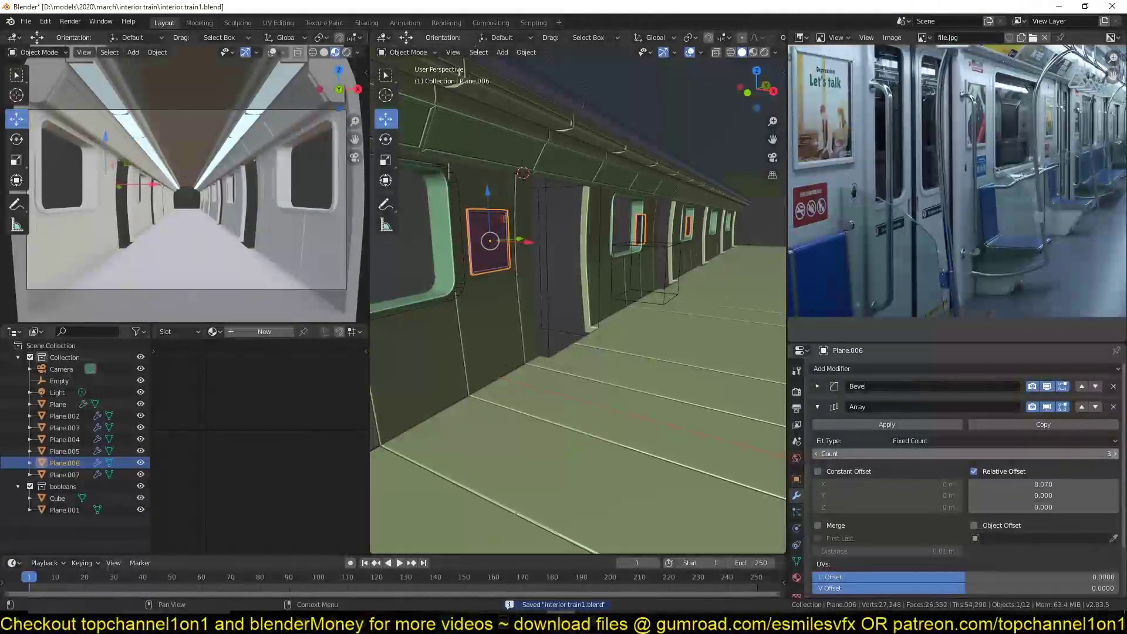
{"action": "left_click", "coordinate": [1112, 454]}
{"action": "middle_click_drag", "start_coordinate": [618, 281], "coordinate": [546, 321]}
{"action": "left_click_drag", "start_coordinate": [1043, 484], "coordinate": [968, 484]}
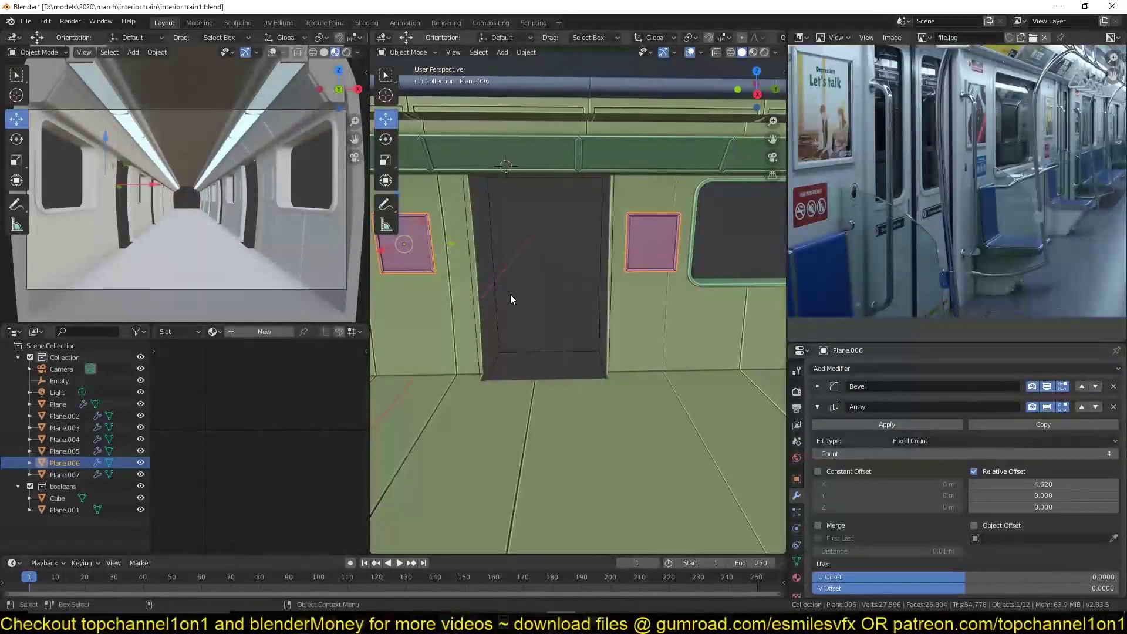
{"action": "middle_click_drag", "start_coordinate": [512, 294], "coordinate": [546, 284]}
{"action": "key", "text": "alt+a"}
{"action": "key", "text": "ctrl+s"}
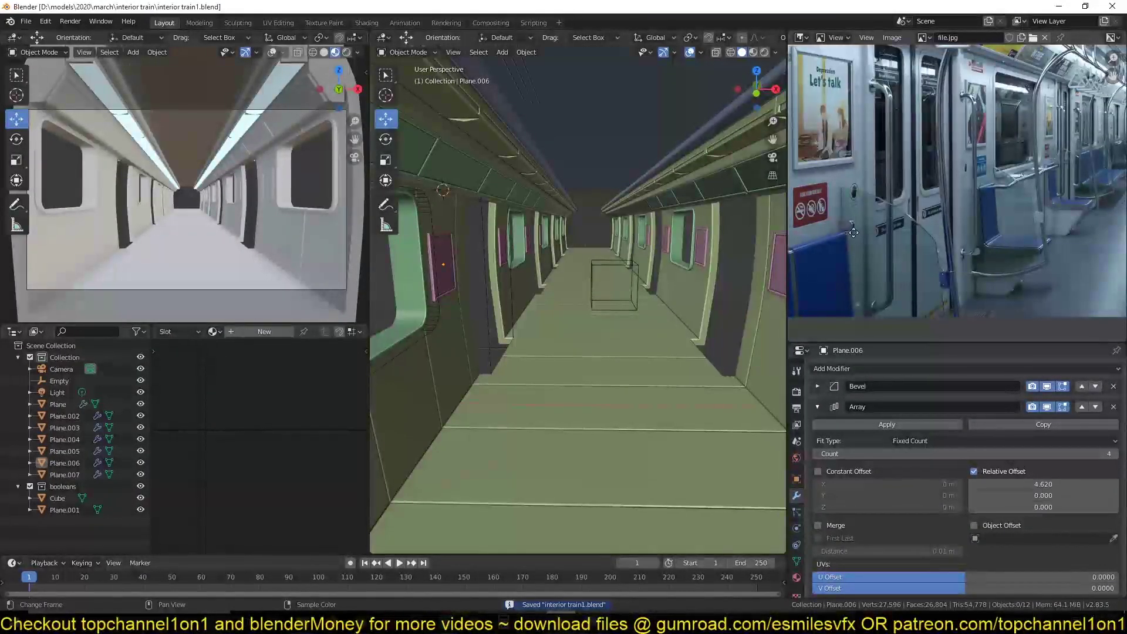
Examine the sliding doors and the wall around them in the reference photo, and save the file.
{"action": "scroll", "coordinate": [877, 171], "scroll_direction": "down", "scroll_amount": 3}
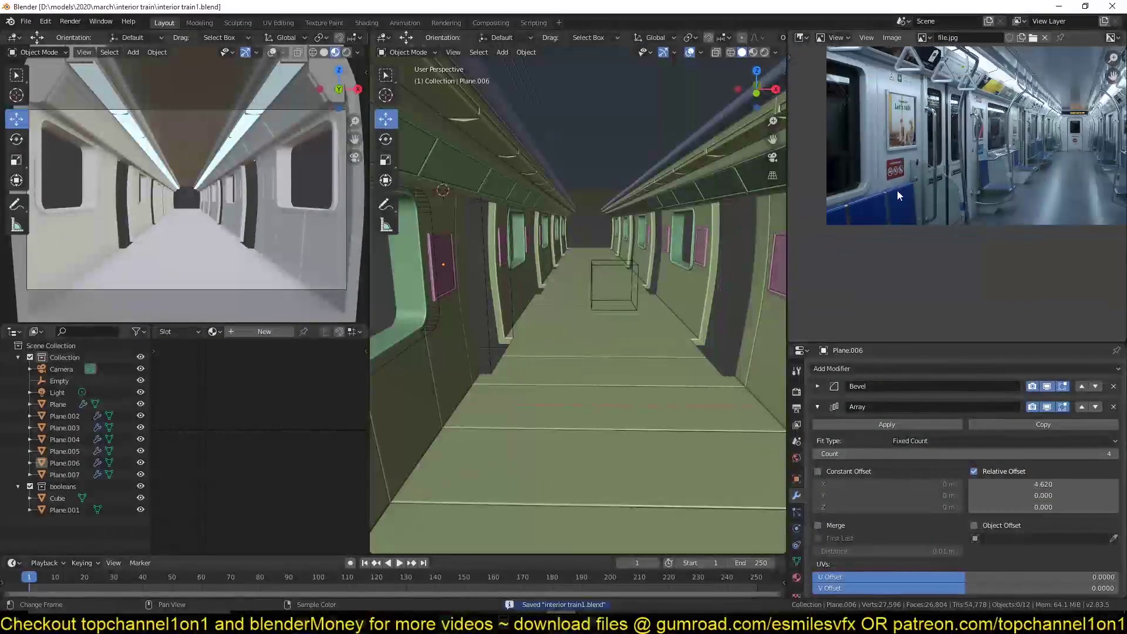
{"action": "scroll", "coordinate": [896, 191], "scroll_direction": "up", "scroll_amount": 2}
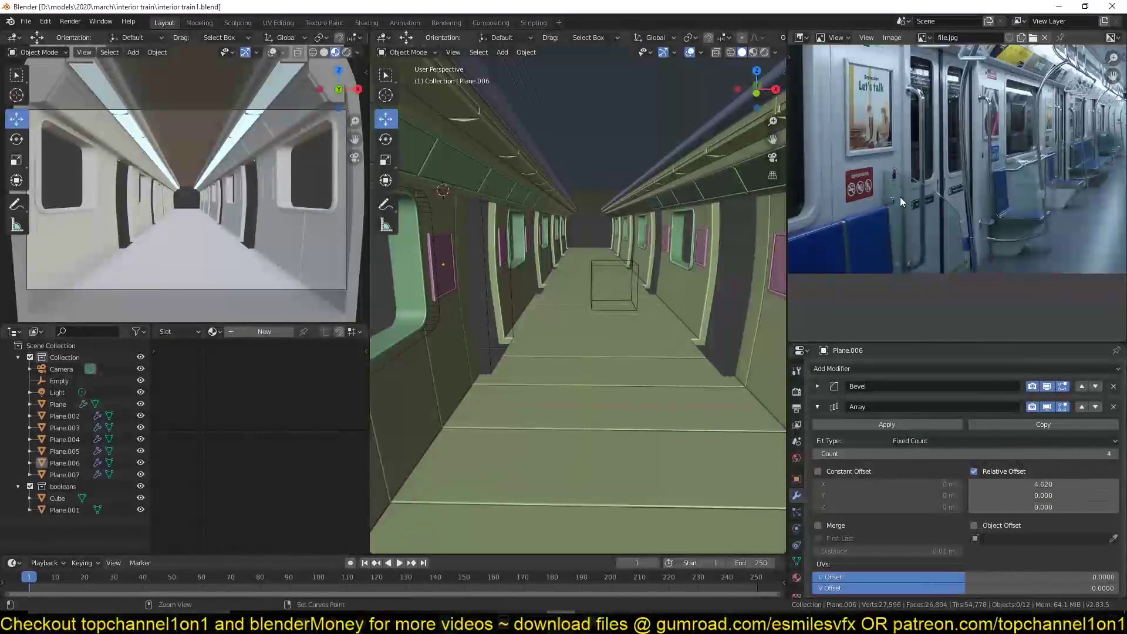
{"action": "key", "text": "ctrl+s"}
{"action": "scroll", "coordinate": [910, 188], "scroll_direction": "up", "scroll_amount": 2}
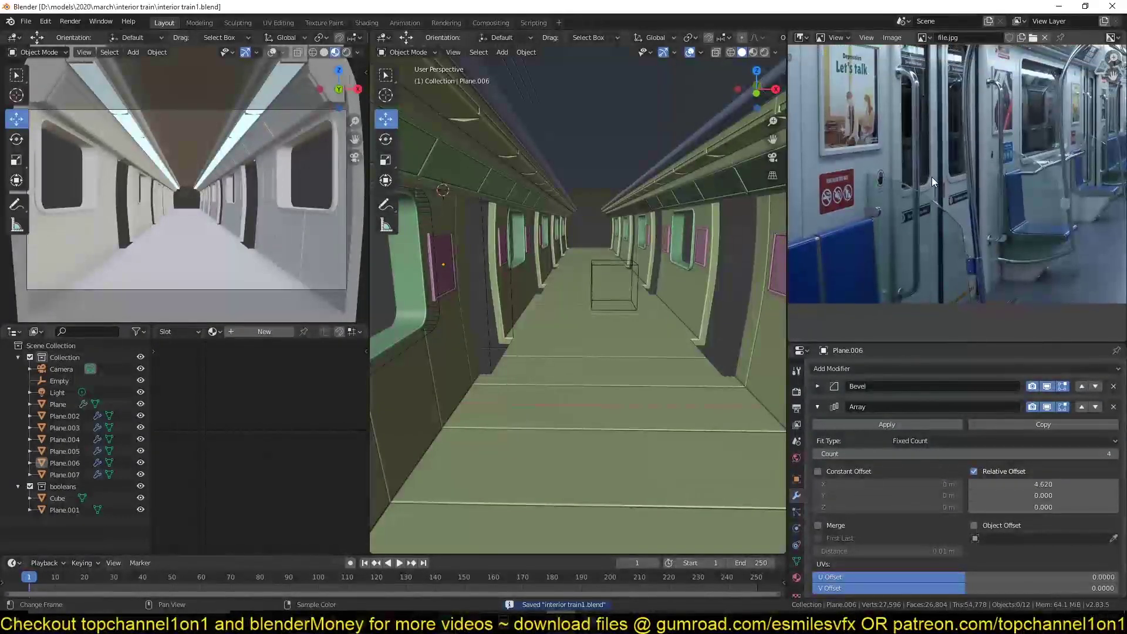
{"action": "scroll", "coordinate": [932, 177], "scroll_direction": "up", "scroll_amount": 1}
{"action": "middle_click_drag", "start_coordinate": [932, 178], "coordinate": [405, 198]}
{"action": "scroll", "coordinate": [907, 245], "scroll_direction": "down", "scroll_amount": 1}
Save the file, add a plane beside the carriage in top view, and stretch it along Y into an elongated rectangle.
{"action": "left_click", "coordinate": [632, 317]}
{"action": "scroll", "coordinate": [647, 333], "scroll_direction": "down", "scroll_amount": 5}
{"action": "key", "text": "KP_7"}
{"action": "middle_click_drag", "start_coordinate": [647, 340], "coordinate": [615, 351], "text": "shift"}
{"action": "scroll", "coordinate": [615, 351], "scroll_direction": "up", "scroll_amount": 2}
{"action": "key", "text": "ctrl+s"}
{"action": "scroll", "coordinate": [652, 317], "scroll_direction": "up", "scroll_amount": 1}
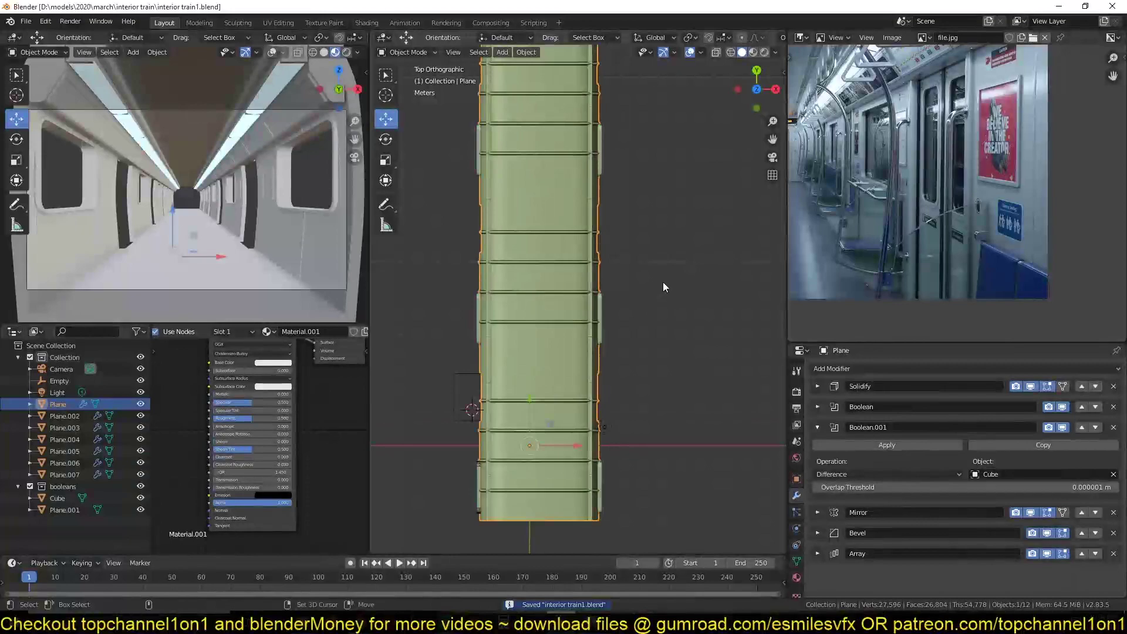
{"action": "key", "text": "shift+a"}
{"action": "mouse_move", "coordinate": [663, 283]}
{"action": "left_click", "coordinate": [704, 284]}
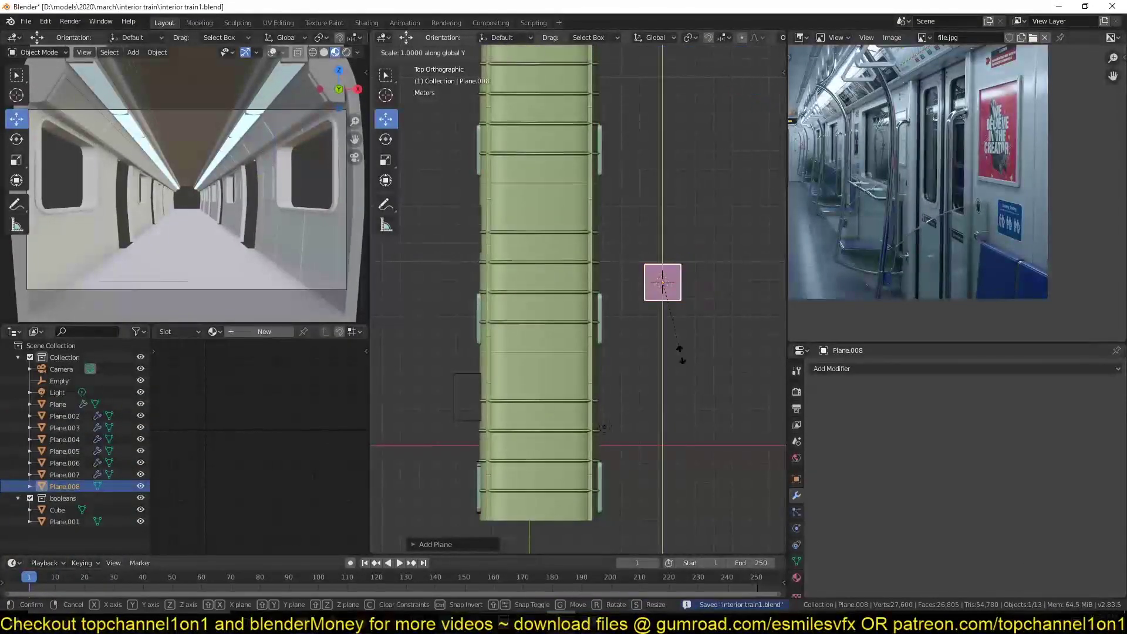
{"action": "left_click", "coordinate": [688, 464]}
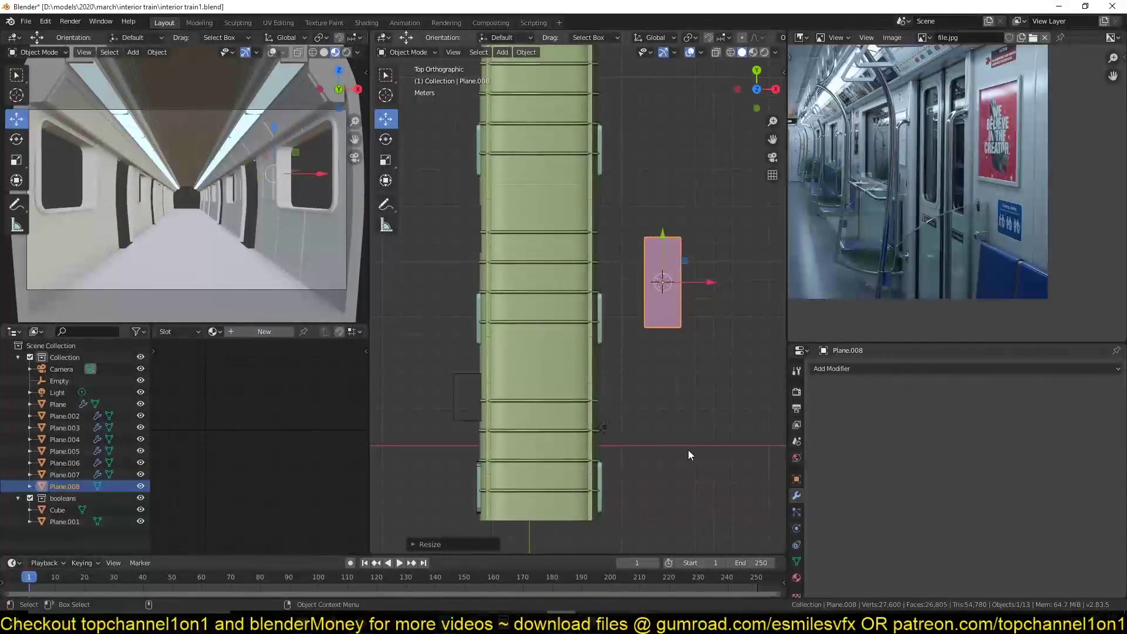
Rotate the plane 90° about X so it stands upright, and narrow it along X to about 0.68.
{"action": "type", "text": "rx90"}
{"action": "key", "text": "Return"}
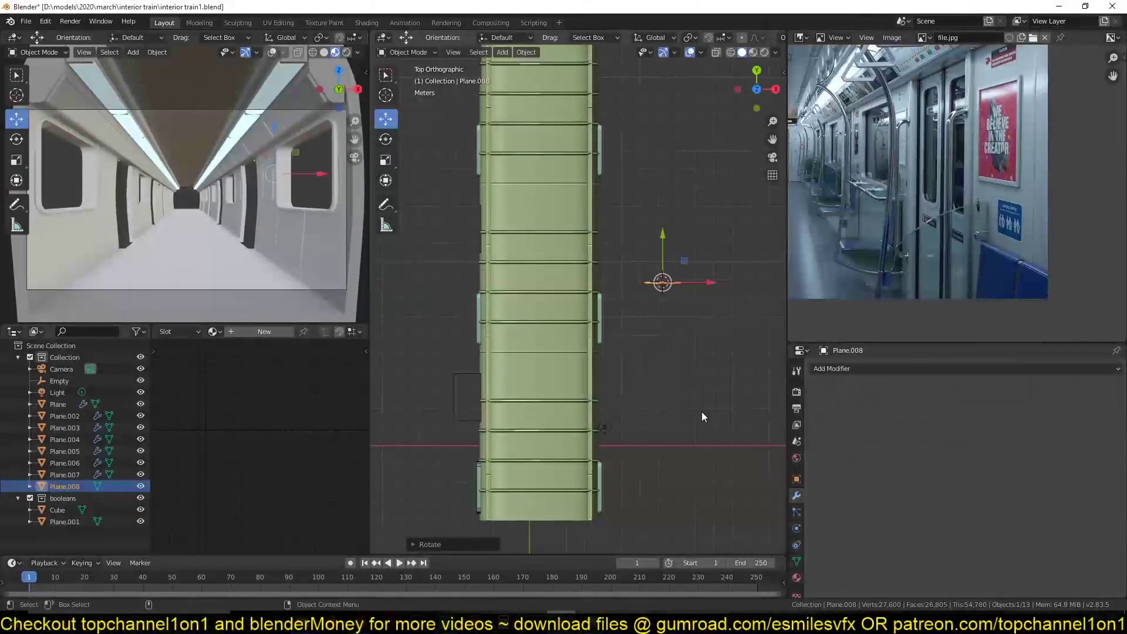
{"action": "key", "text": "KP_1"}
{"action": "key", "text": "KP_Decimal"}
{"action": "scroll", "coordinate": [579, 333], "scroll_direction": "down", "scroll_amount": 1}
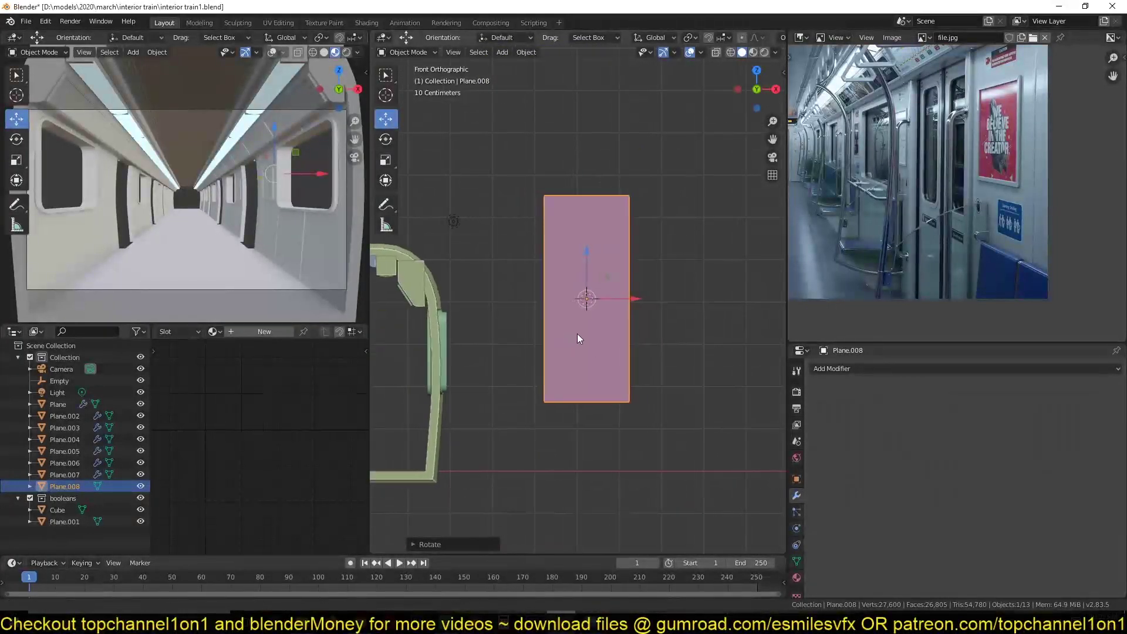
{"action": "key", "text": "s"}
{"action": "key", "text": "x"}
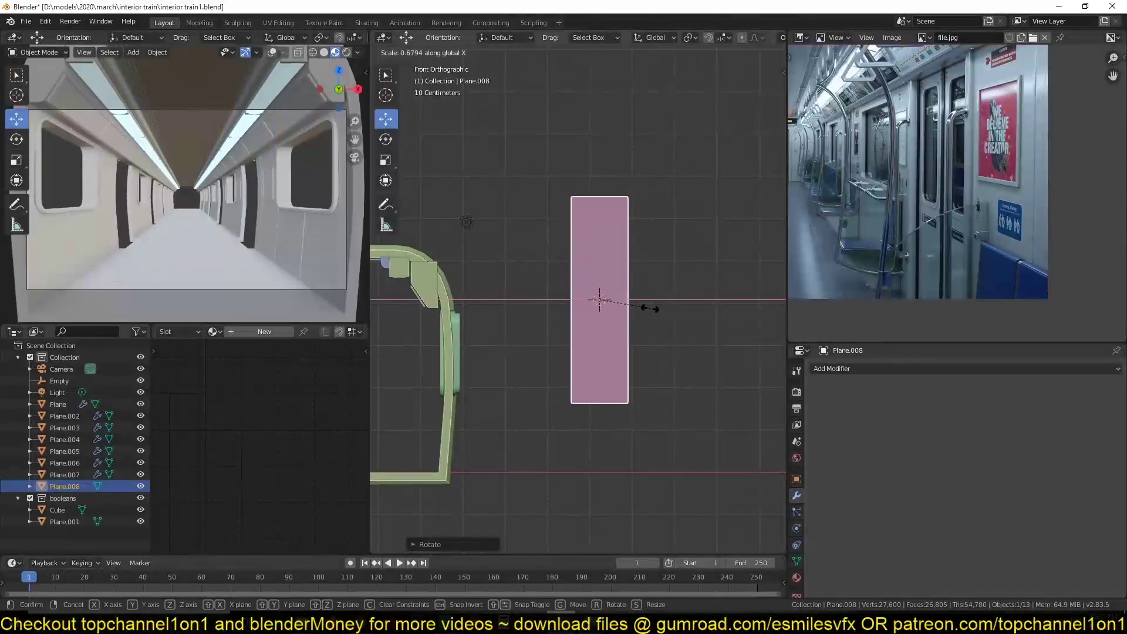
{"action": "left_click", "coordinate": [650, 308]}
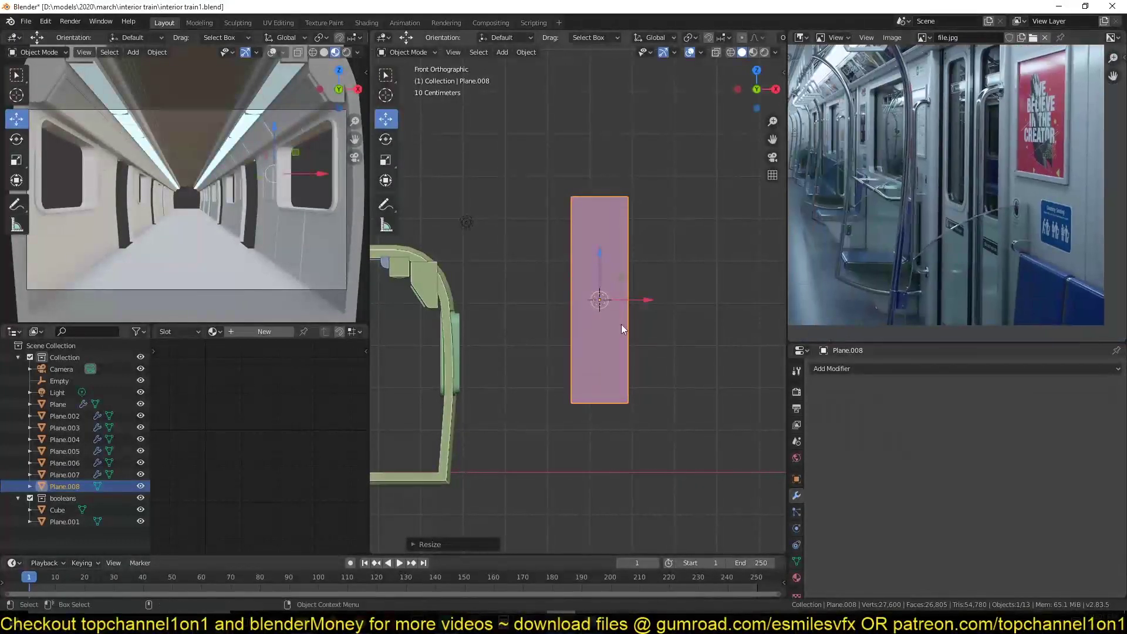
Widen the upright plane slightly along X, apply its object transform, and save the file.
{"action": "key", "text": "s"}
{"action": "right_click", "coordinate": [655, 355]}
{"action": "key", "text": "s"}
{"action": "key", "text": "x"}
{"action": "left_click", "coordinate": [671, 311]}
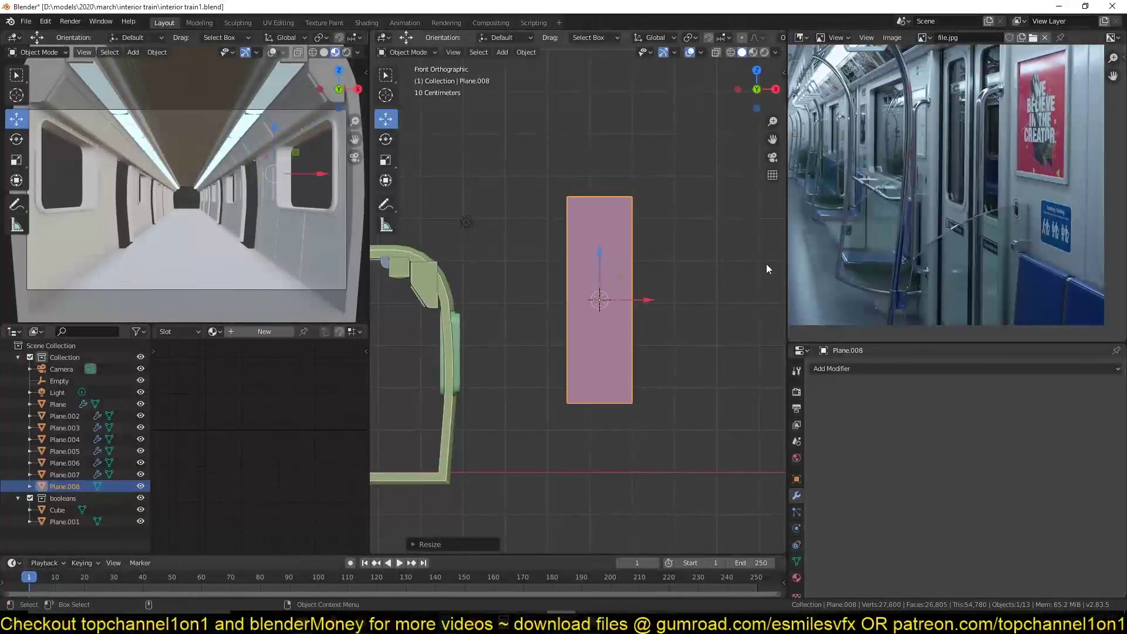
{"action": "key", "text": "ctrl+a"}
{"action": "left_click", "coordinate": [667, 296]}
{"action": "scroll", "coordinate": [692, 285], "scroll_direction": "up", "scroll_amount": 2}
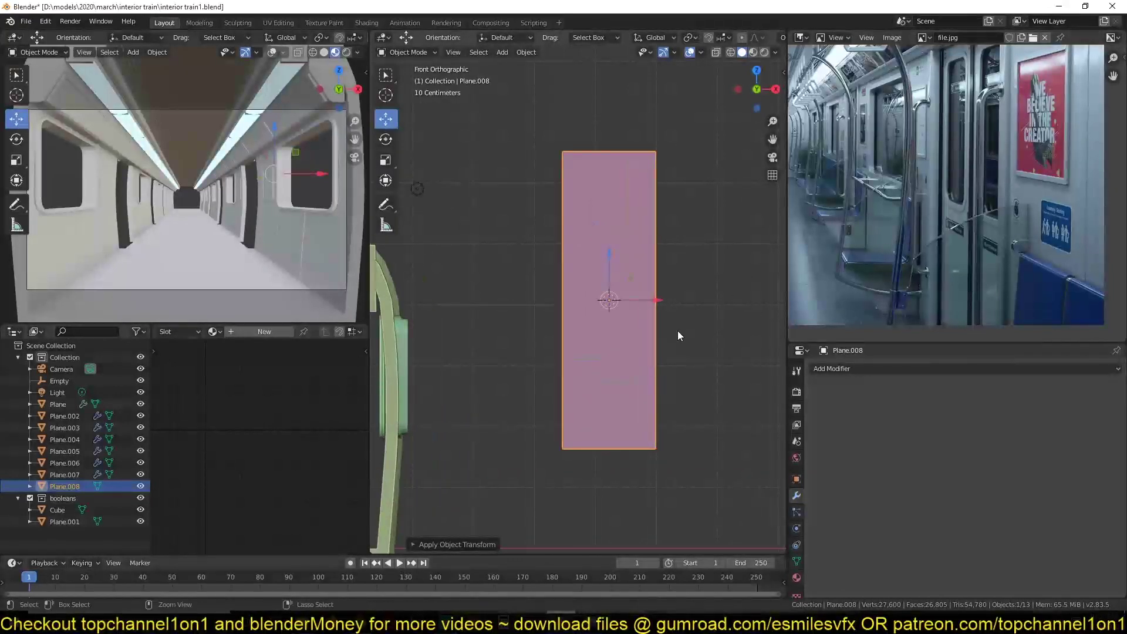
{"action": "key", "text": "ctrl+s"}
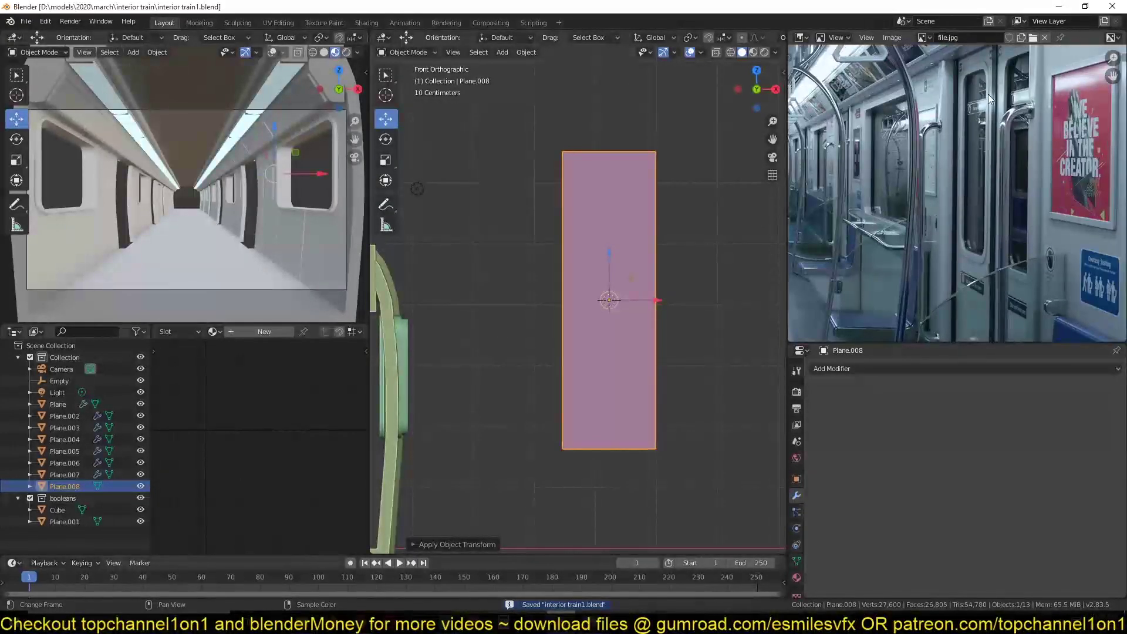
Cut a vertical edge loop through the door panel's middle and bevel it into two loops near the side edges.
{"action": "key", "text": "Tab"}
{"action": "key", "text": "ctrl+r"}
{"action": "left_click", "coordinate": [606, 155]}
{"action": "key", "text": "ctrl+b"}
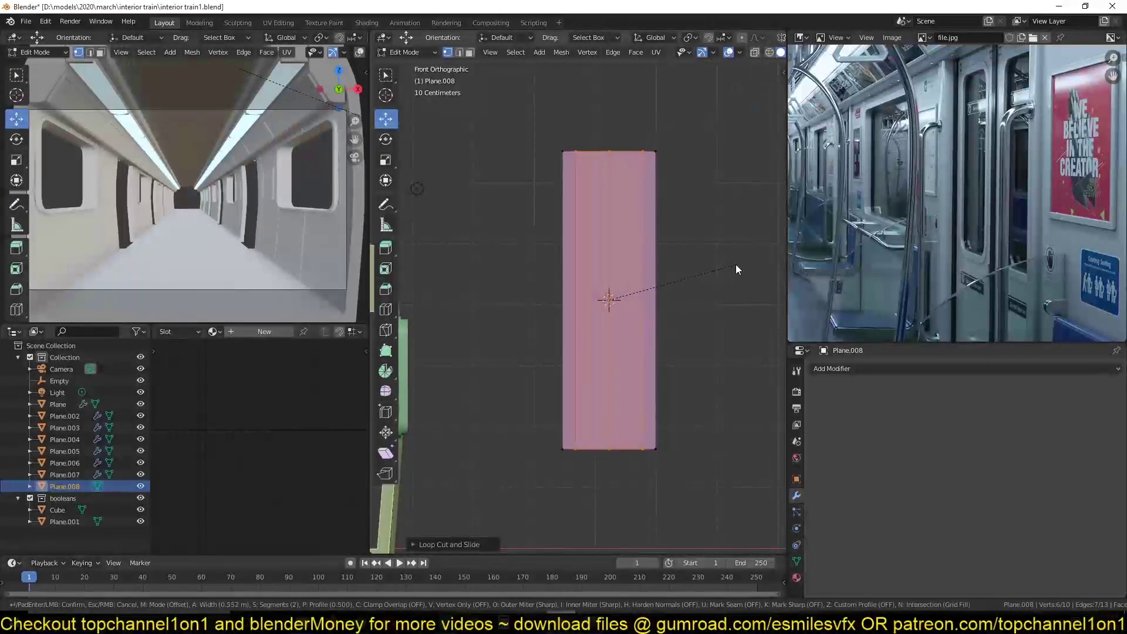
{"action": "left_click", "coordinate": [733, 266]}
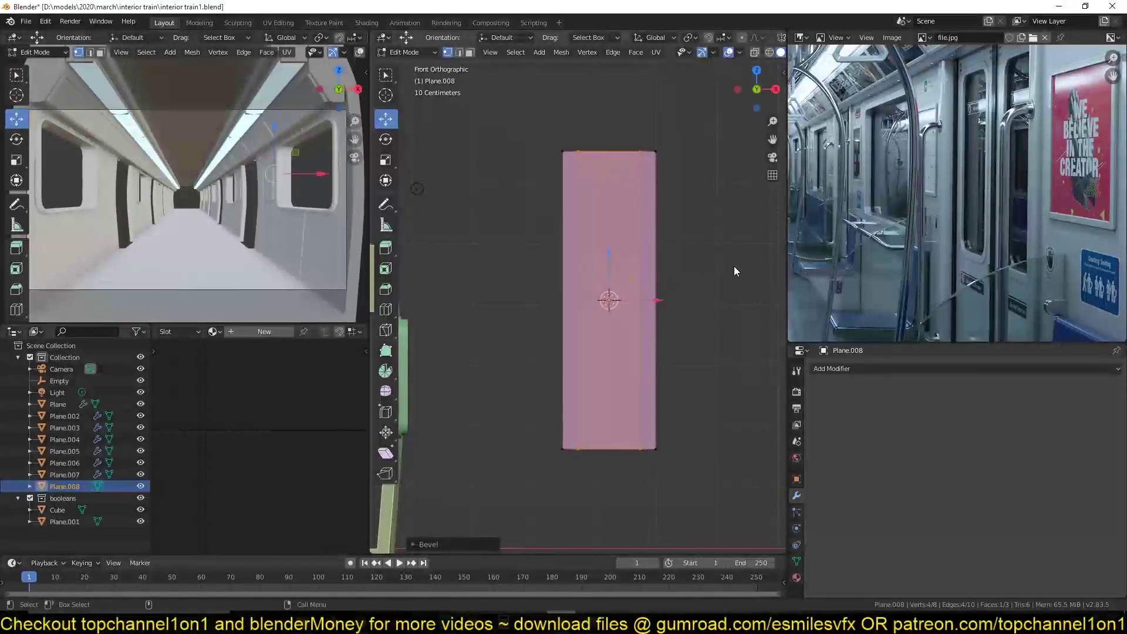
Add two horizontal edge loops to the door panel, one near its upper edge and one around mid-height.
{"action": "left_click", "coordinate": [585, 198]}
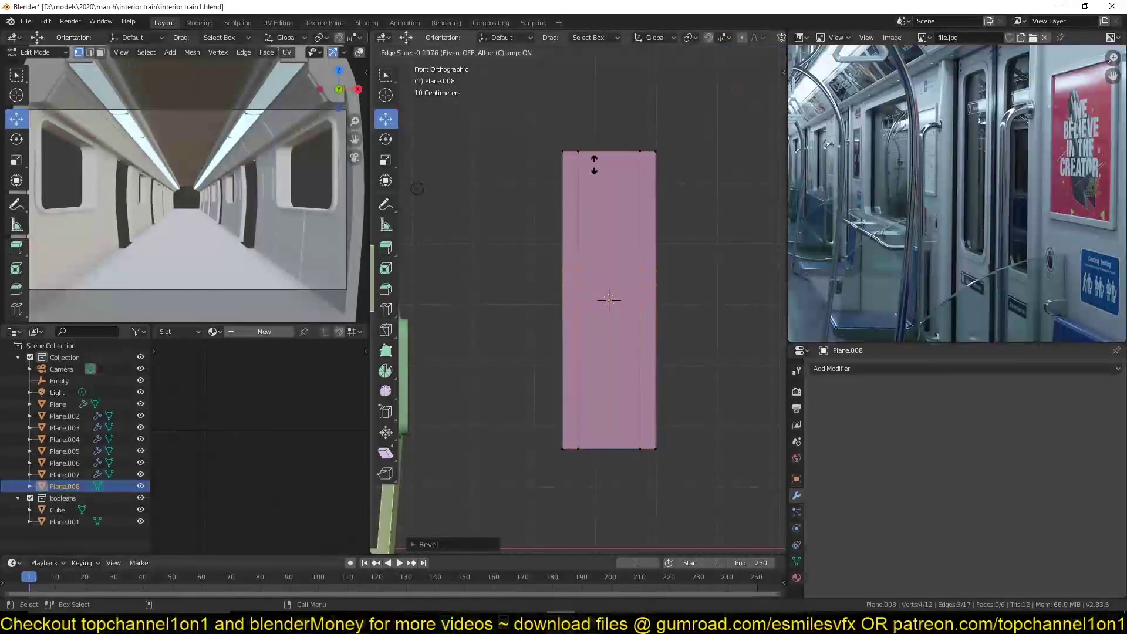
{"action": "left_click", "coordinate": [649, 71]}
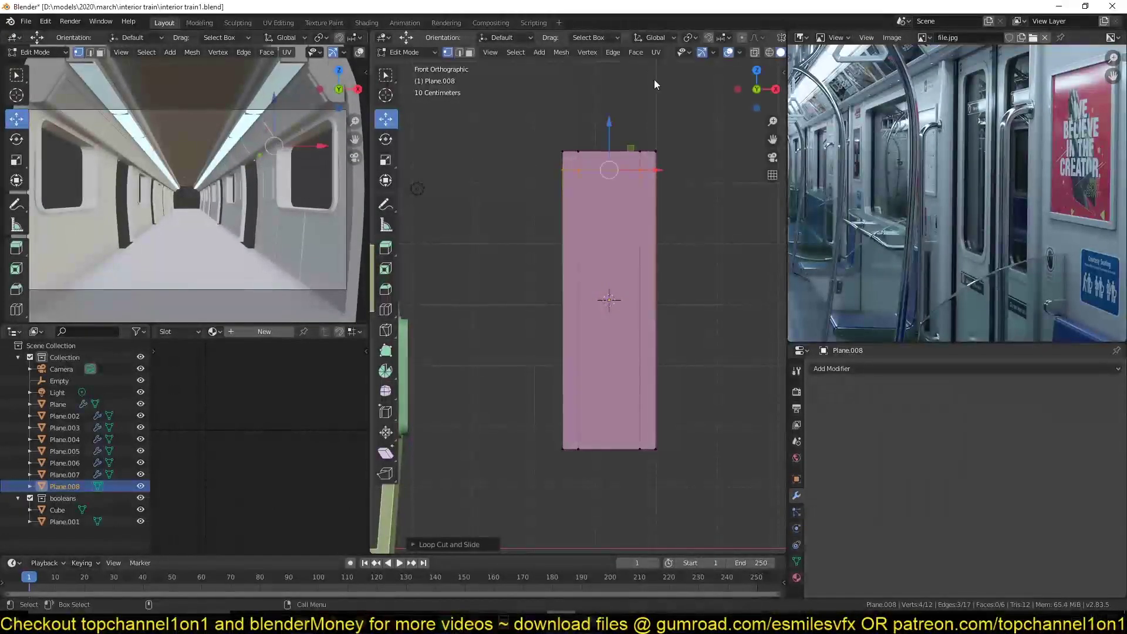
{"action": "key", "text": "ctrl+r"}
{"action": "left_click", "coordinate": [586, 255]}
{"action": "right_click", "coordinate": [591, 210]}
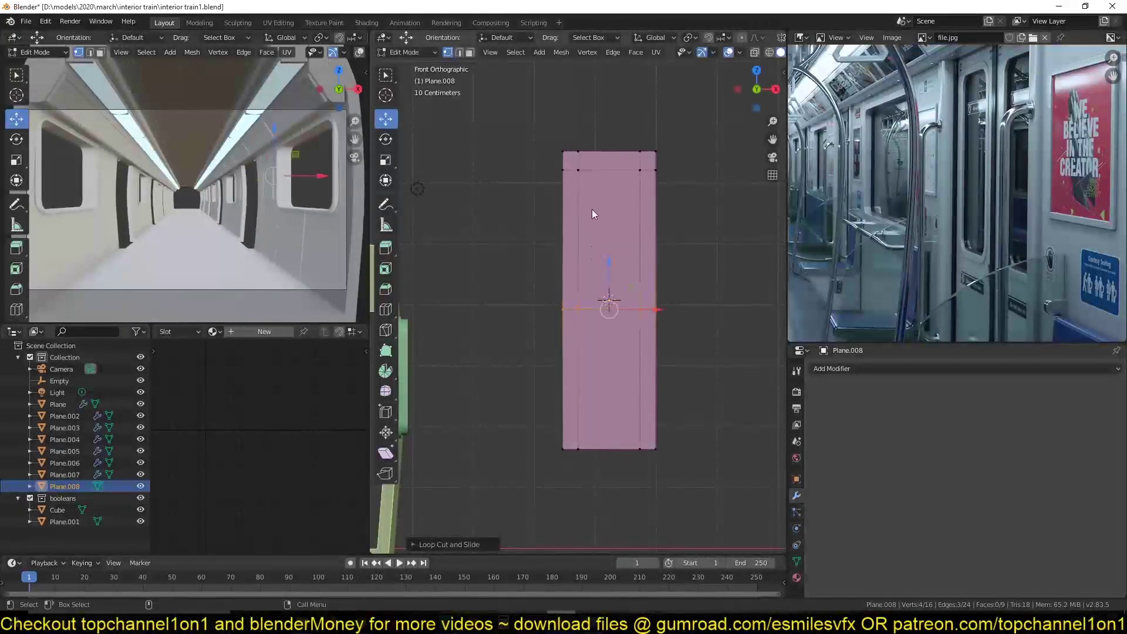
Delete the large central face in the door panel's upper half to open the window hole.
{"action": "left_click", "coordinate": [579, 171]}
{"action": "left_click", "coordinate": [604, 256]}
{"action": "key", "text": "3"}
{"action": "left_click", "coordinate": [605, 252]}
{"action": "key", "text": "x"}
{"action": "left_click", "coordinate": [607, 253]}
Select the four corner vertices of the door panel's window opening.
{"action": "key", "text": "1"}
{"action": "left_click", "coordinate": [585, 170]}
{"action": "left_click", "coordinate": [584, 304], "text": "shift"}
{"action": "left_click", "coordinate": [634, 308], "text": "shift"}
{"action": "left_click", "coordinate": [637, 186], "text": "shift"}
Try rounding the window opening's corners with a two-segment vertex bevel, and undo it back to the square opening.
{"action": "key", "text": "ctrl+shift+b"}
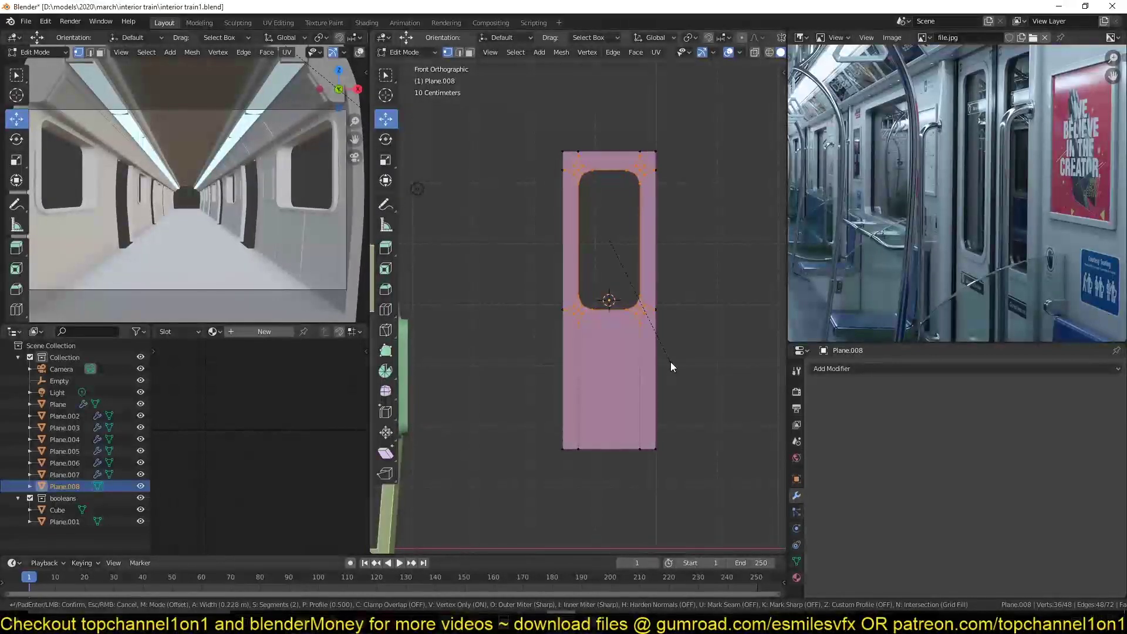
{"action": "left_click", "coordinate": [671, 367]}
{"action": "key", "text": "Tab"}
{"action": "scroll", "coordinate": [670, 370], "scroll_direction": "up", "scroll_amount": 3}
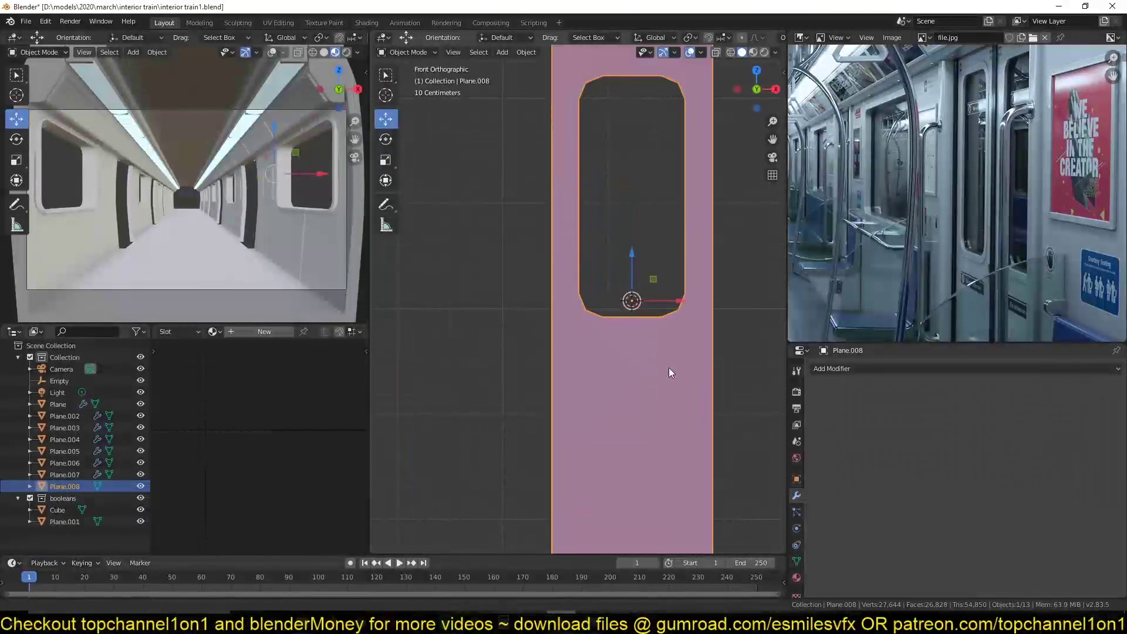
{"action": "key", "text": "Tab"}
{"action": "key", "text": "ctrl+z"}
{"action": "key", "text": "ctrl+z"}
{"action": "key", "text": "ctrl+z"}
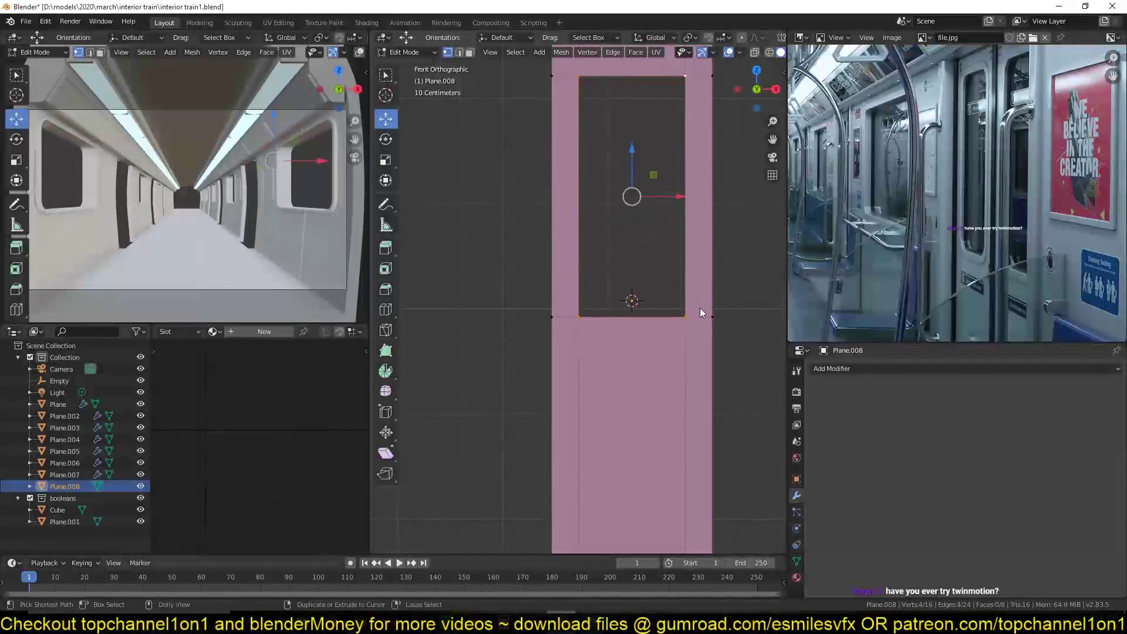
Bevel the window opening's four corner vertices with 4 segments at about 0.24 m width, and merge the door panel's vertices by distance.
{"action": "key", "text": "ctrl+shift+b"}
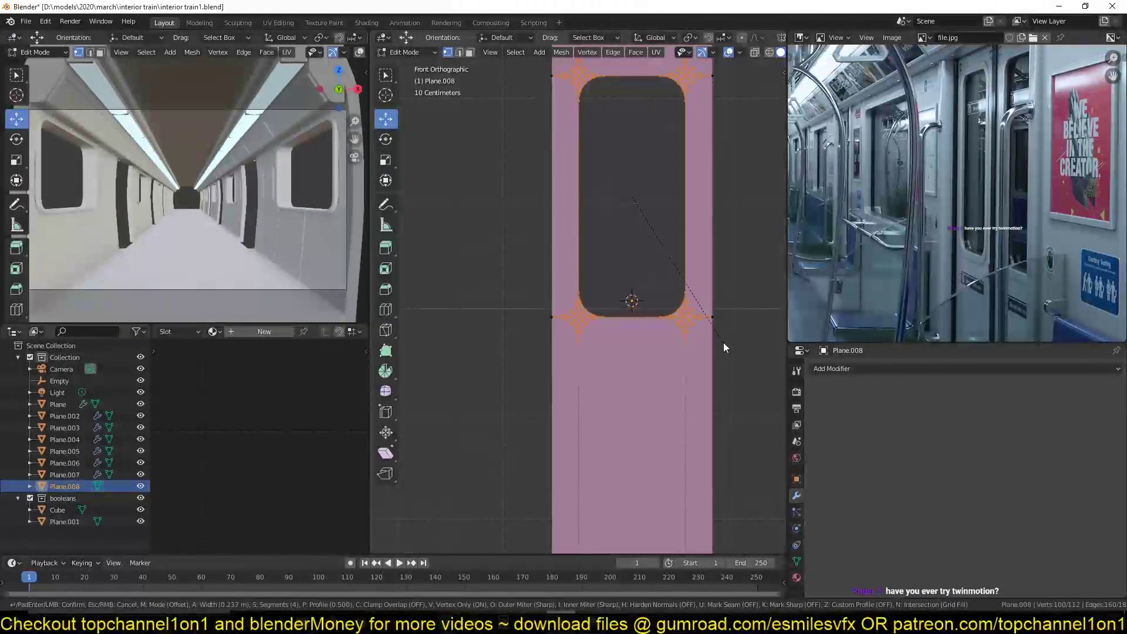
{"action": "left_click", "coordinate": [725, 344]}
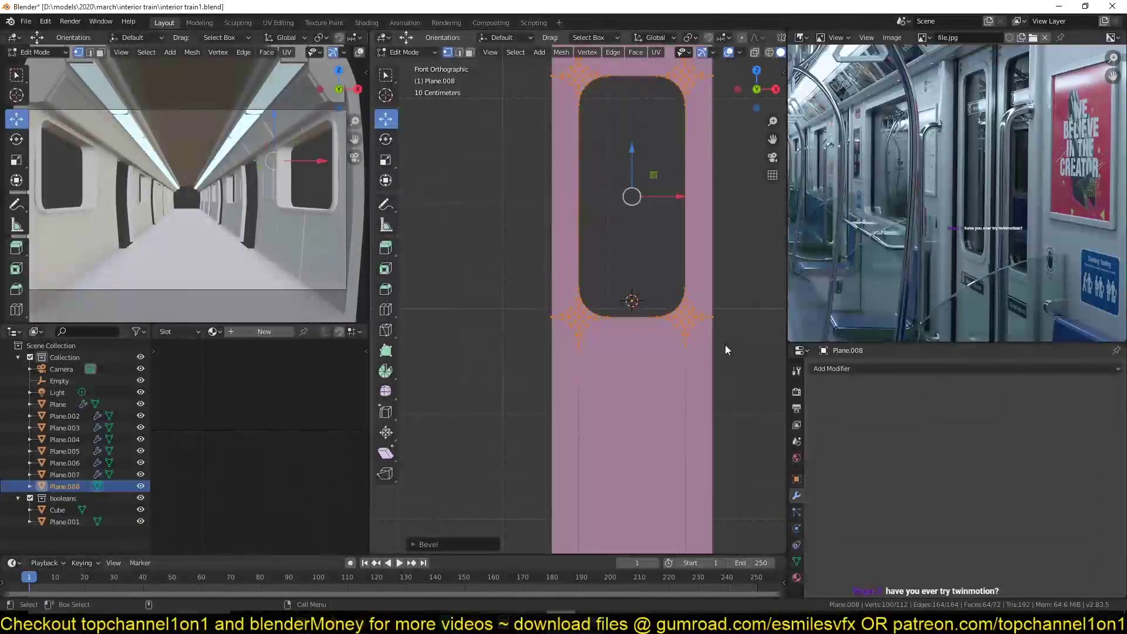
{"action": "right_click", "coordinate": [695, 323]}
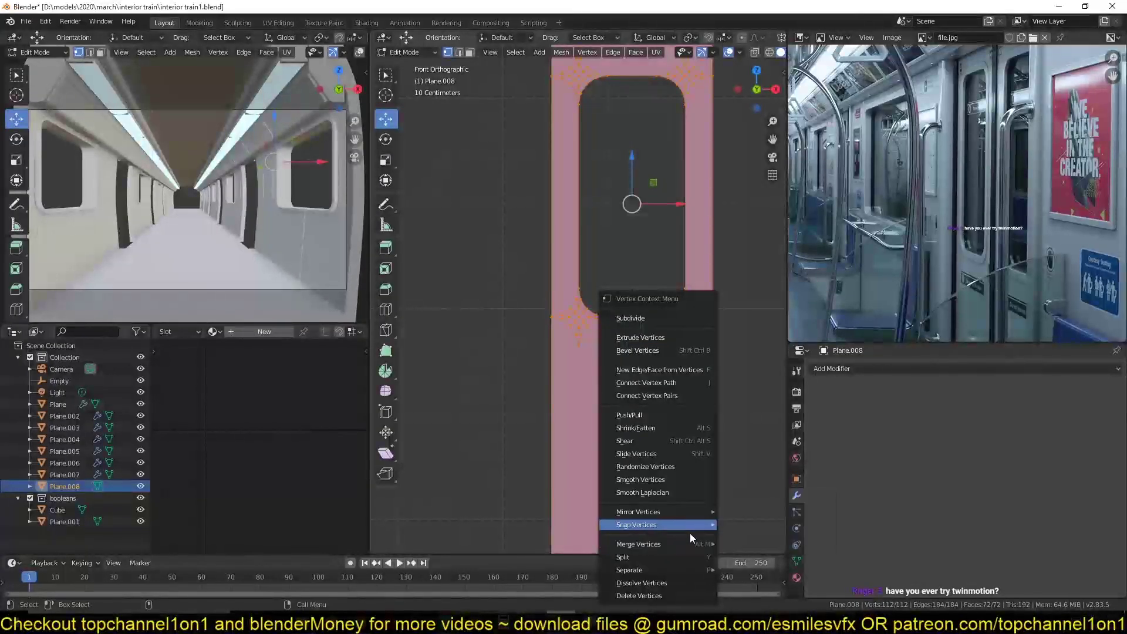
{"action": "mouse_move", "coordinate": [692, 544]}
{"action": "left_click", "coordinate": [747, 545]}
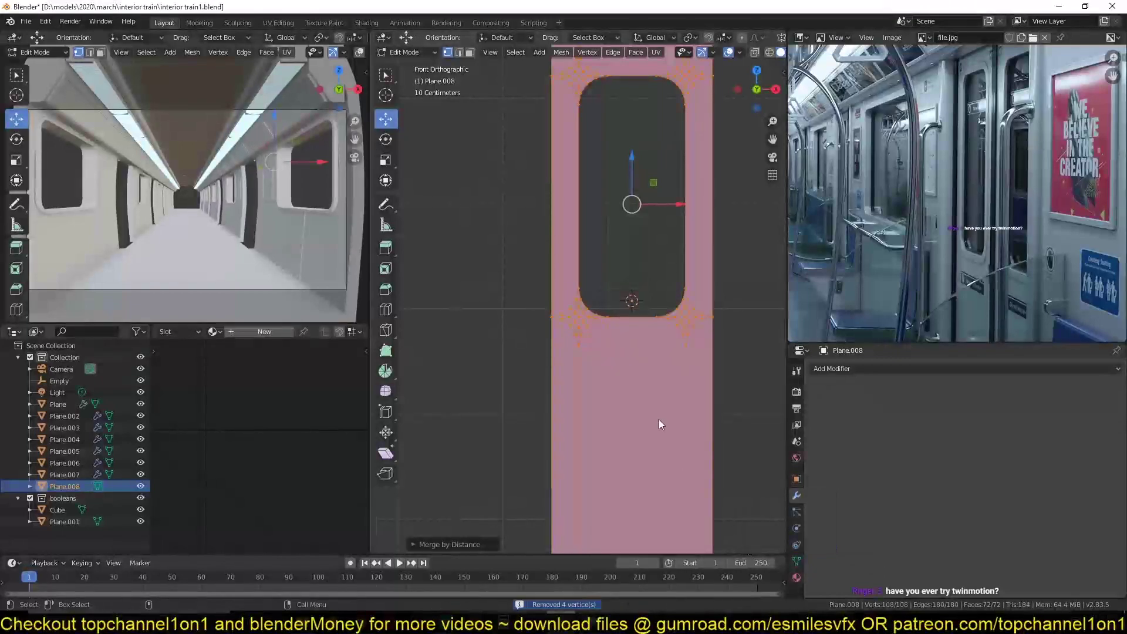
{"action": "key", "text": "Tab"}
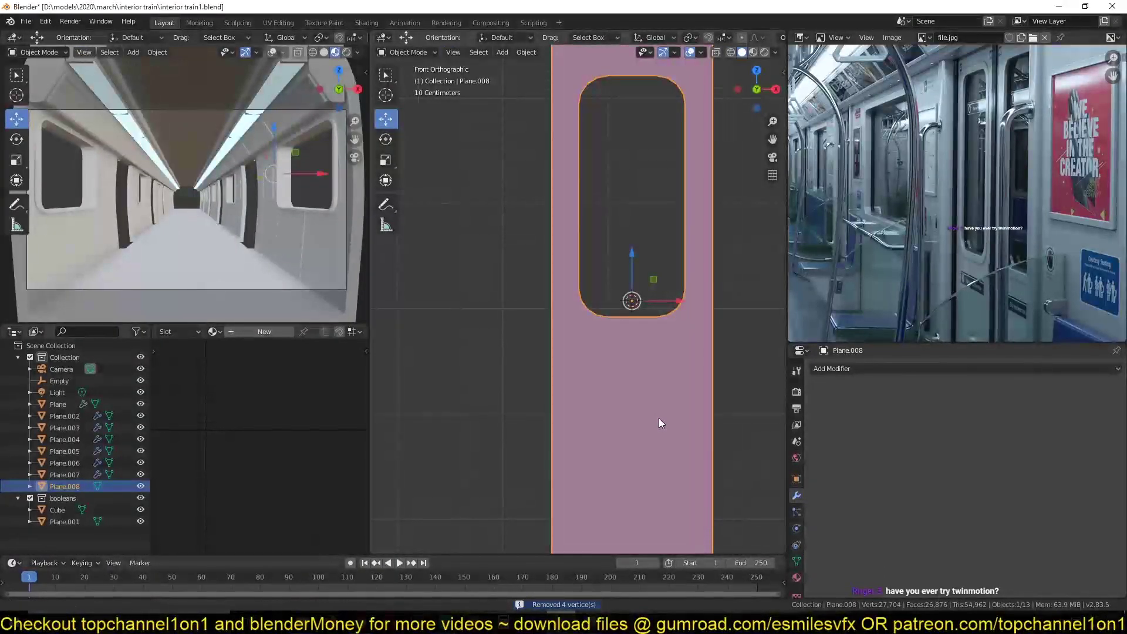
Save the file and view the finished door panel at an angle beside the carriage.
{"action": "middle_click_drag", "start_coordinate": [658, 418], "coordinate": [657, 403], "text": "shift"}
{"action": "key", "text": "ctrl+s"}
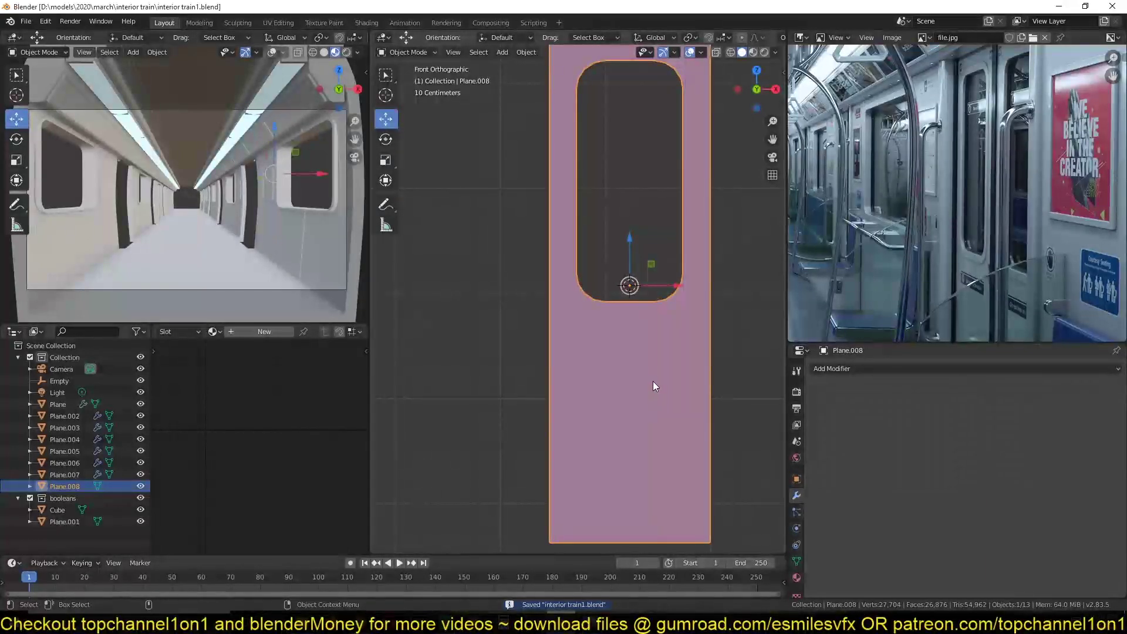
{"action": "mouse_move", "coordinate": [652, 381]}
{"action": "middle_mouse_down"}
{"action": "mouse_move", "coordinate": [647, 334]}
{"action": "mouse_move", "coordinate": [622, 351]}
{"action": "mouse_move", "coordinate": [646, 363]}
{"action": "middle_mouse_up"}
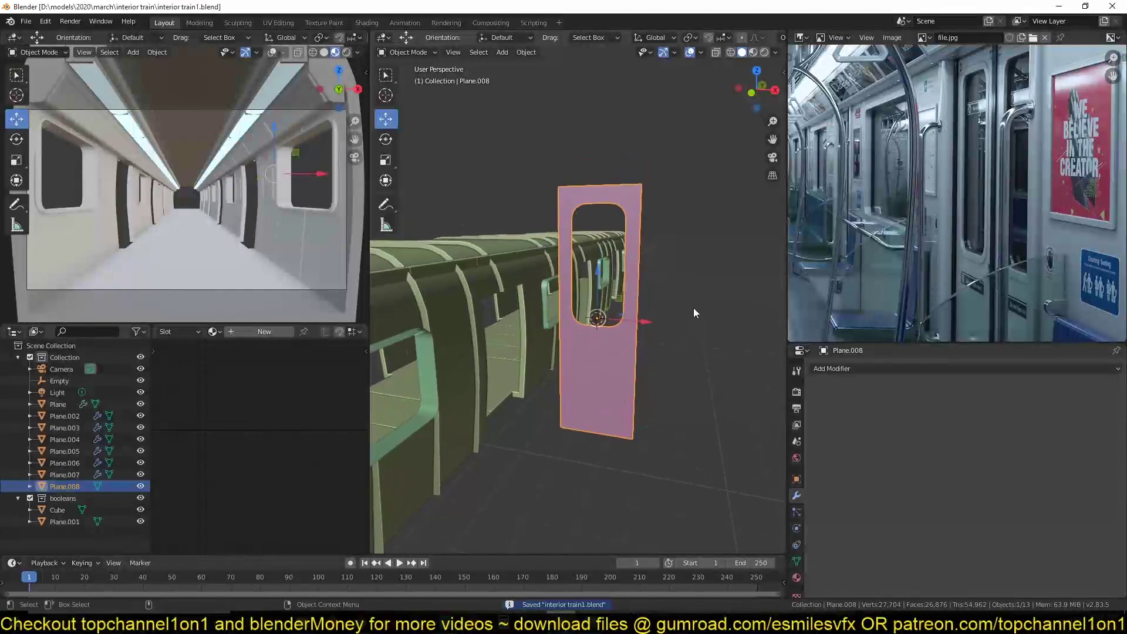
Connect the upper and lower corner vertices beside the door panel's window opening with a new edge down its right side.
{"action": "middle_click_drag", "start_coordinate": [724, 255], "coordinate": [643, 273]}
{"action": "scroll", "coordinate": [892, 168], "scroll_direction": "up", "scroll_amount": 2}
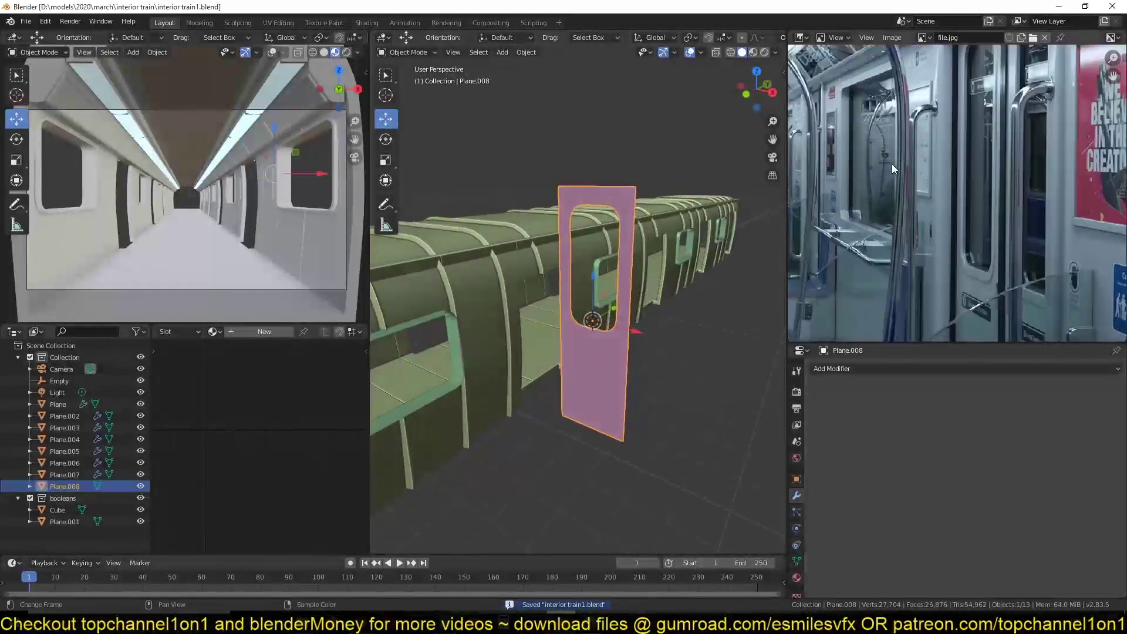
{"action": "scroll", "coordinate": [892, 169], "scroll_direction": "up", "scroll_amount": 1}
{"action": "middle_click_drag", "start_coordinate": [968, 88], "coordinate": [931, 227]}
{"action": "key", "text": "Tab"}
{"action": "mouse_move", "coordinate": [684, 192]}
{"action": "middle_mouse_down"}
{"action": "mouse_move", "coordinate": [638, 218]}
{"action": "mouse_move", "coordinate": [691, 207]}
{"action": "middle_mouse_up"}
{"action": "scroll", "coordinate": [636, 218], "scroll_direction": "up", "scroll_amount": 2}
{"action": "key", "text": "alt+a"}
{"action": "scroll", "coordinate": [688, 270], "scroll_direction": "up", "scroll_amount": 2}
{"action": "middle_click_drag", "start_coordinate": [658, 269], "coordinate": [685, 270]}
{"action": "left_click", "coordinate": [704, 128]}
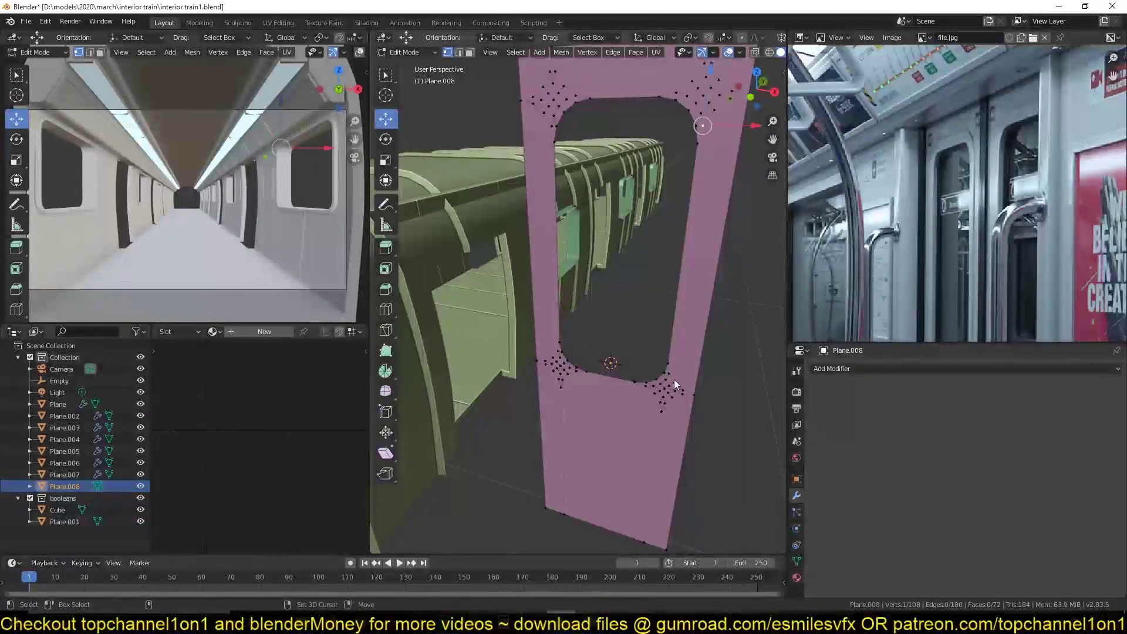
{"action": "left_click", "coordinate": [668, 383], "text": "shift"}
{"action": "scroll", "coordinate": [660, 399], "scroll_direction": "up", "scroll_amount": 2}
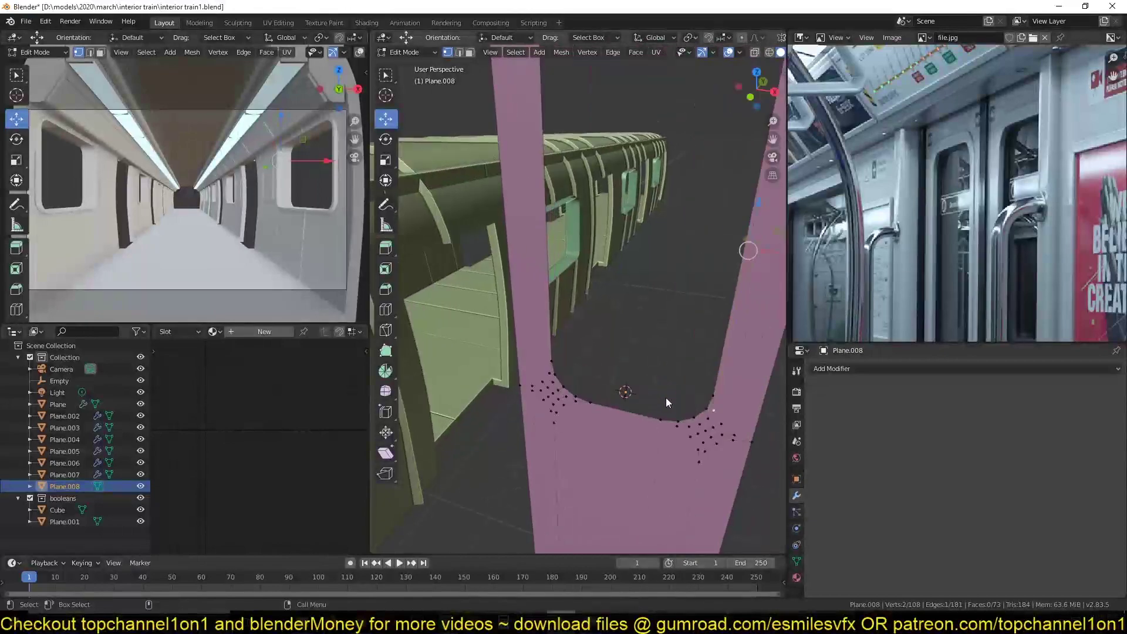
Connect the corner vertices below the window opening and those along its left side with new edges.
{"action": "left_click", "coordinate": [676, 426]}
{"action": "left_click", "coordinate": [589, 404], "text": "shift"}
{"action": "key", "text": "h"}
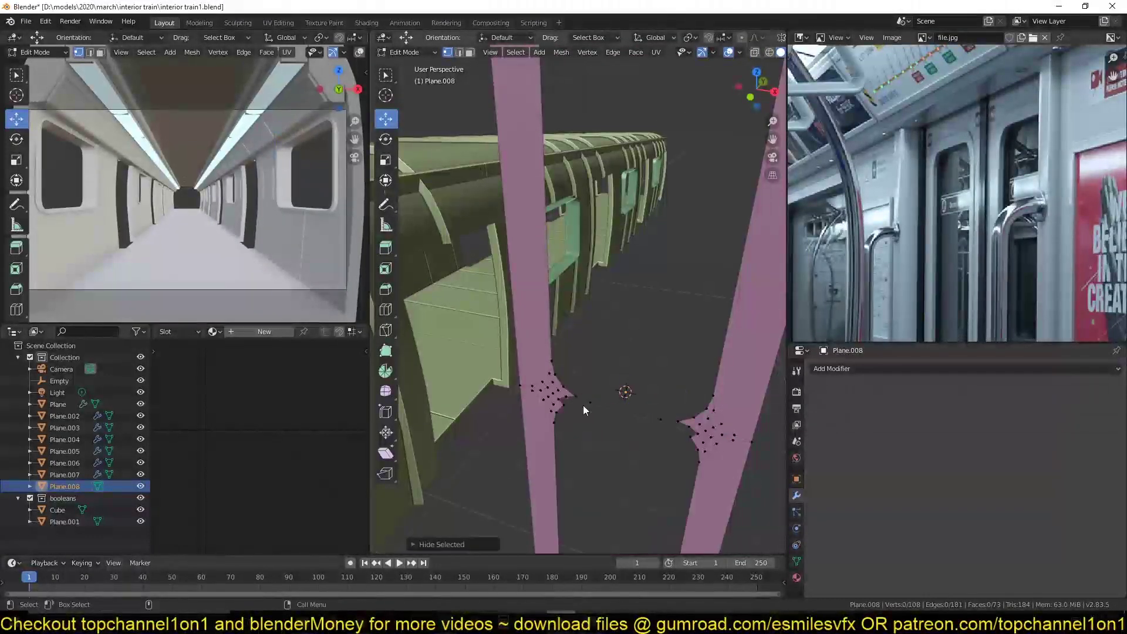
{"action": "key", "text": "ctrl+z"}
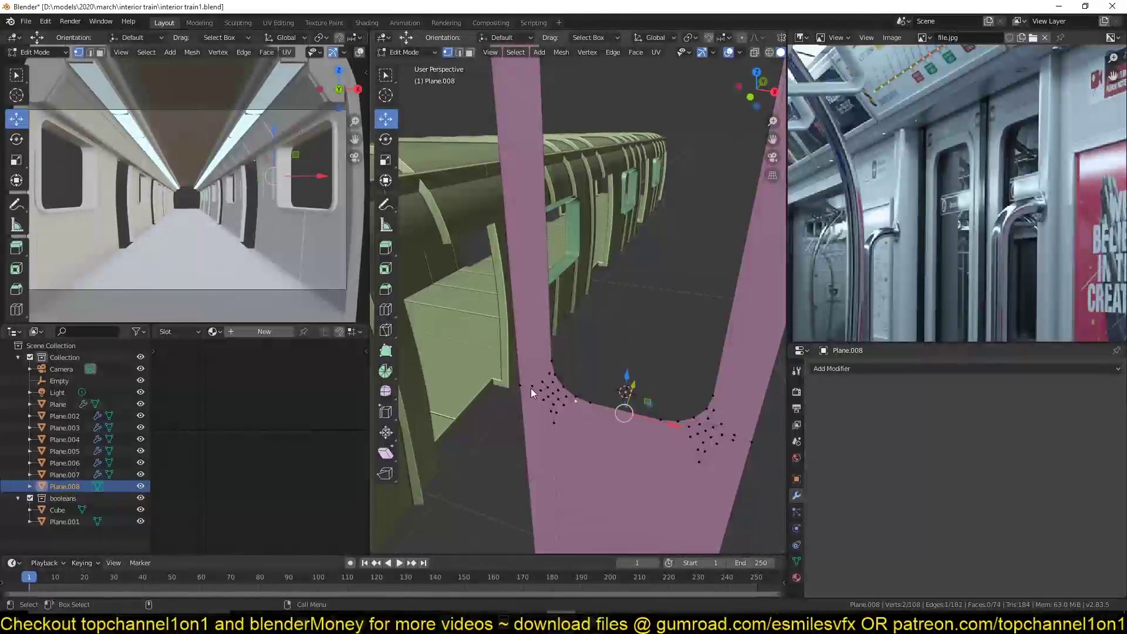
{"action": "middle_click_drag", "start_coordinate": [531, 390], "coordinate": [545, 249]}
{"action": "left_click", "coordinate": [557, 404]}
{"action": "left_click", "coordinate": [547, 247], "text": "shift"}
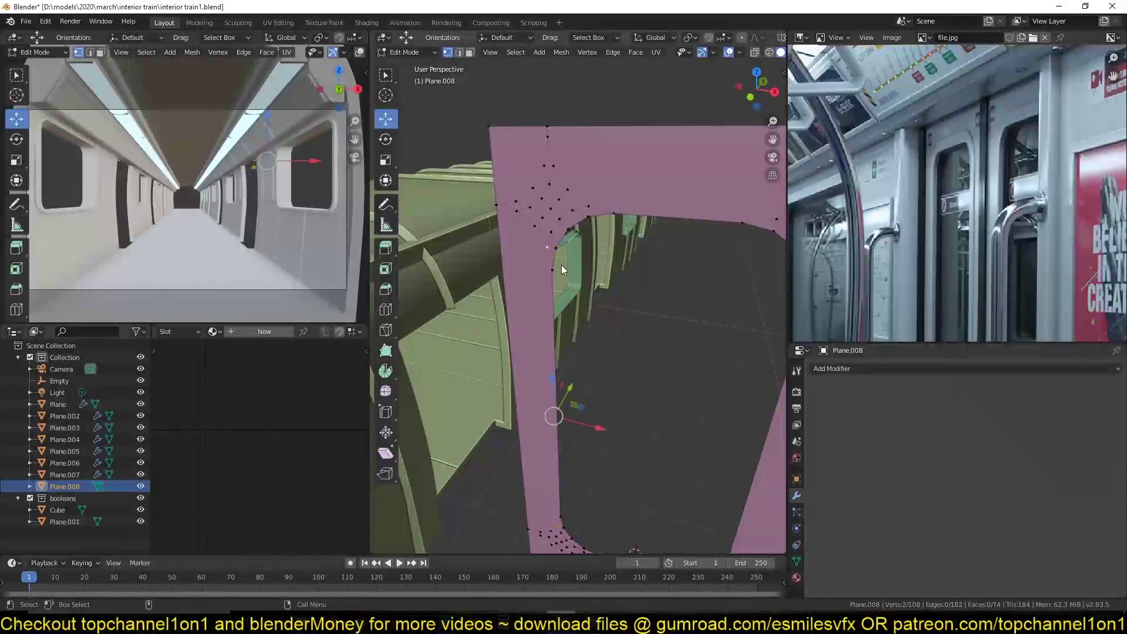
Connect the two corner vertices above the window opening with a new edge, and view the panel from the front.
{"action": "left_click", "coordinate": [587, 209]}
{"action": "middle_click_drag", "start_coordinate": [646, 245], "coordinate": [582, 238]}
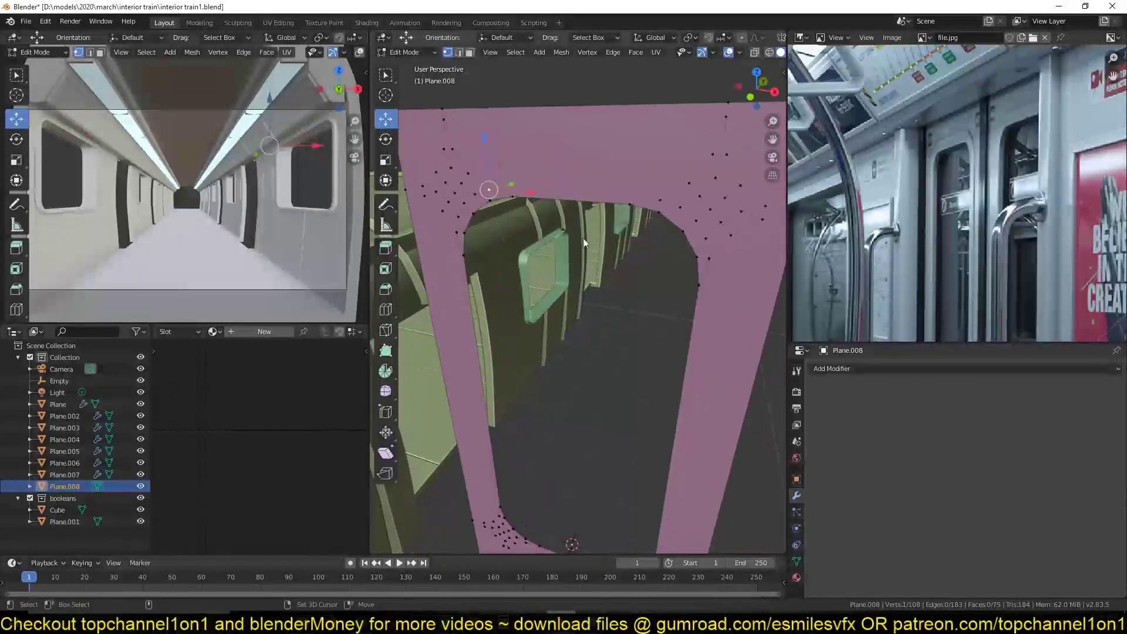
{"action": "left_click", "coordinate": [660, 200], "text": "shift"}
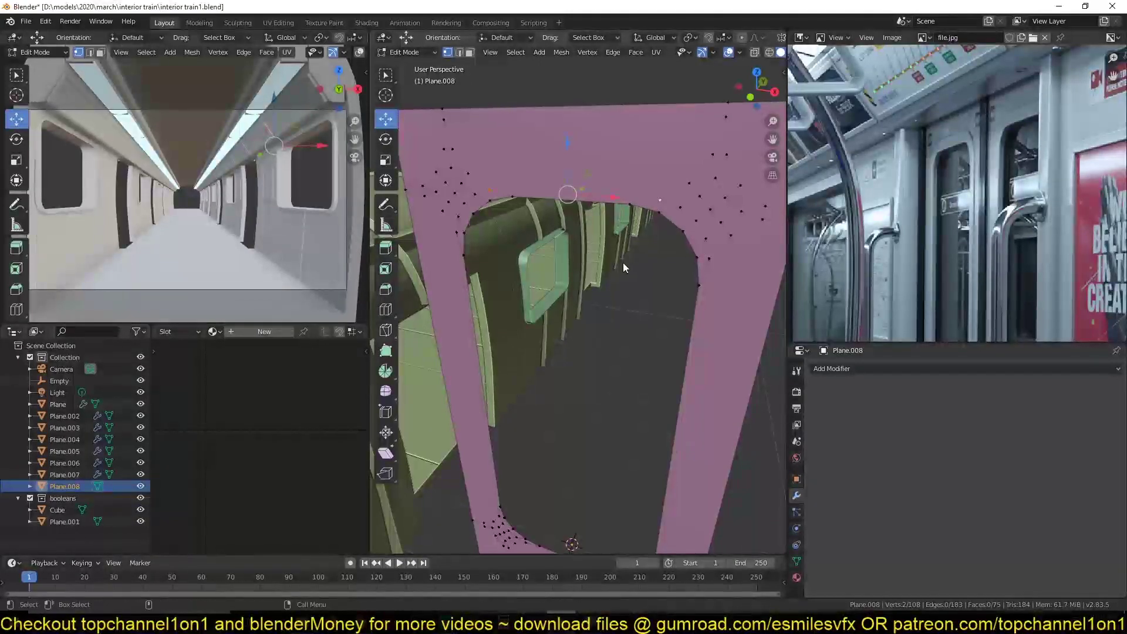
{"action": "key", "text": "j"}
{"action": "middle_click_drag", "start_coordinate": [631, 272], "coordinate": [659, 195]}
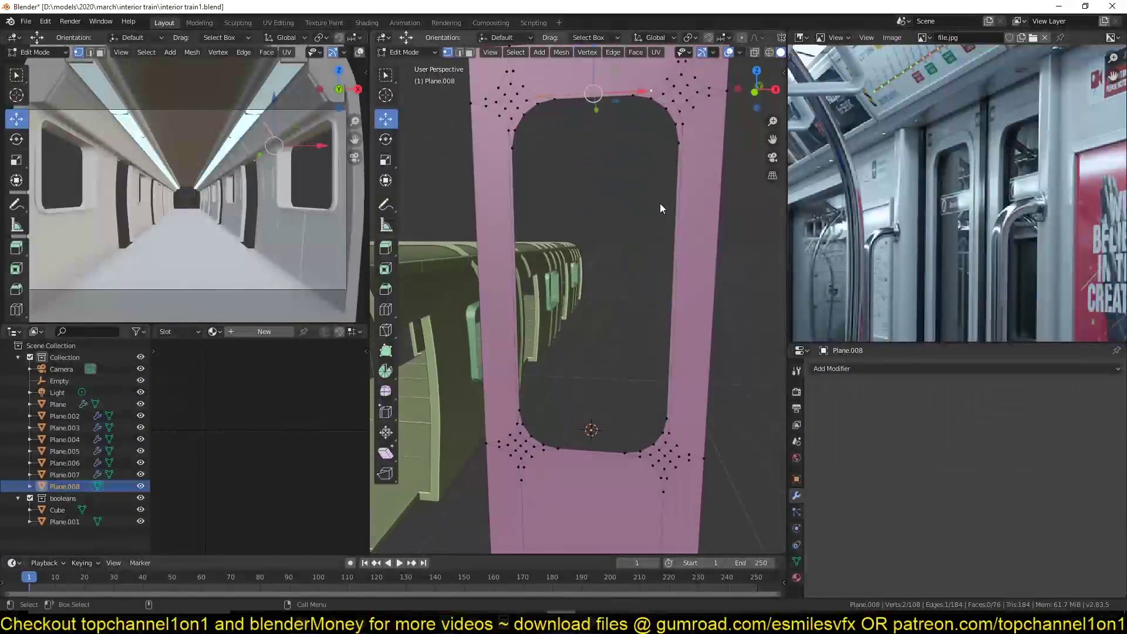
{"action": "key", "text": "KP_1"}
{"action": "scroll", "coordinate": [661, 238], "scroll_direction": "up", "scroll_amount": 1}
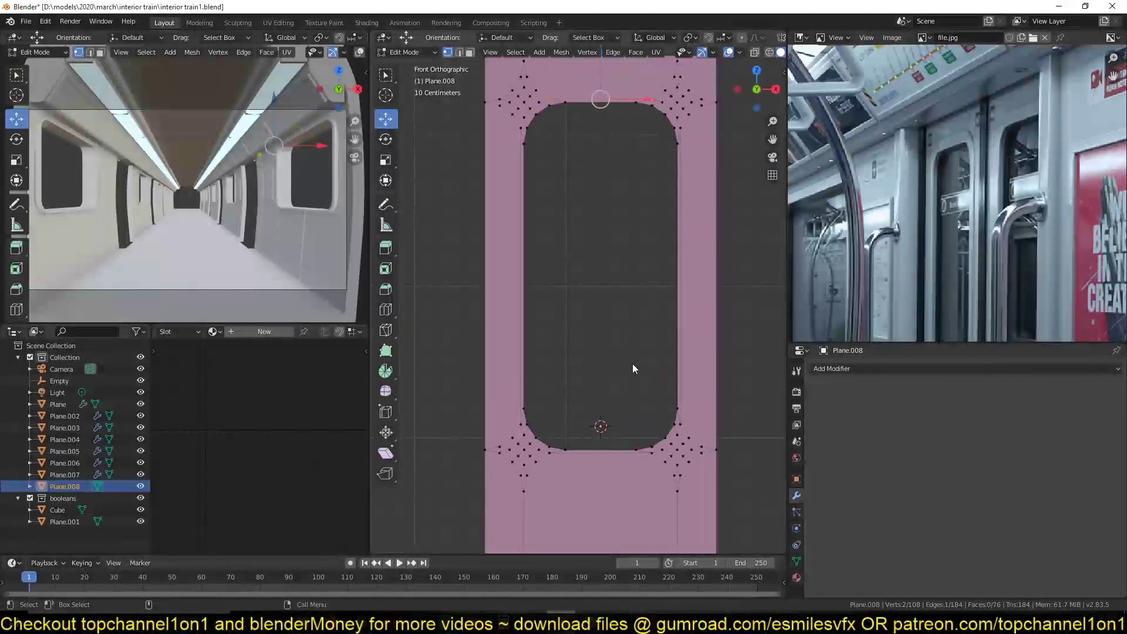
{"action": "left_click", "coordinate": [514, 322], "text": "alt"}
{"action": "key", "text": "s"}
{"action": "key", "text": "x"}
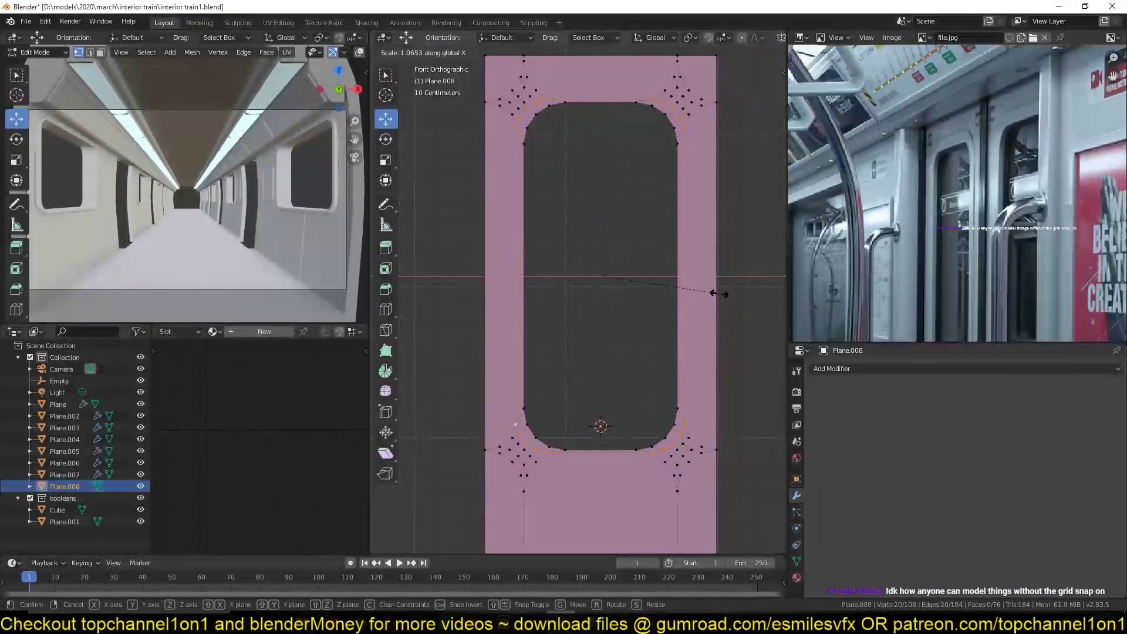
{"action": "left_click", "coordinate": [719, 293]}
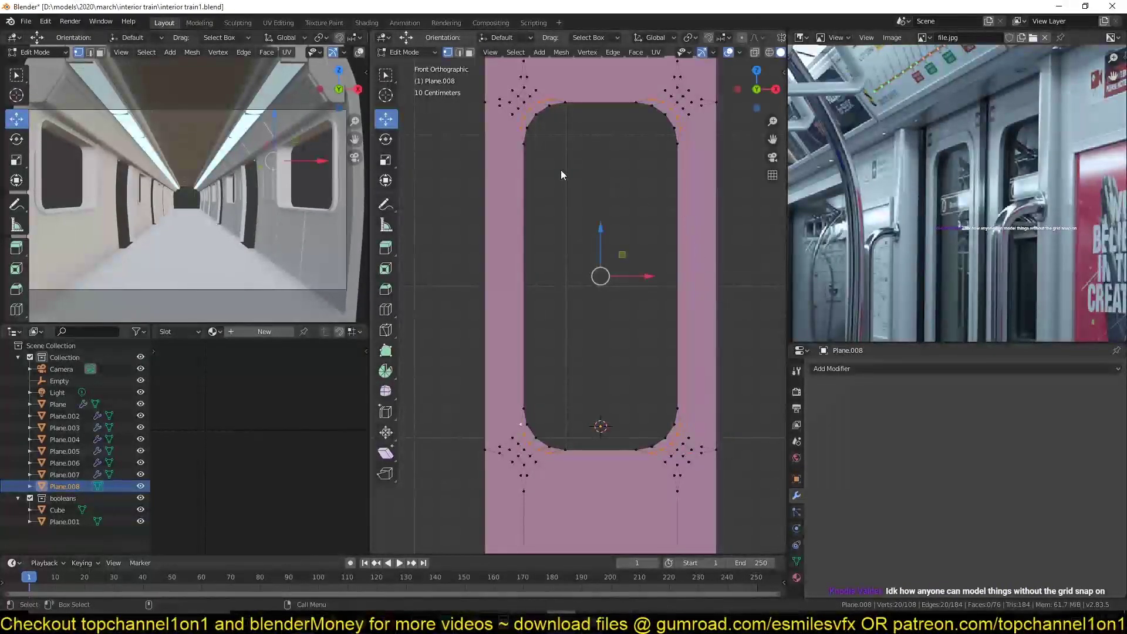
Shorten the two vertical edges beside the window opening along Z and spread them apart along X.
{"action": "key", "text": "2"}
{"action": "left_click", "coordinate": [512, 218]}
{"action": "key", "text": "ctrl+s"}
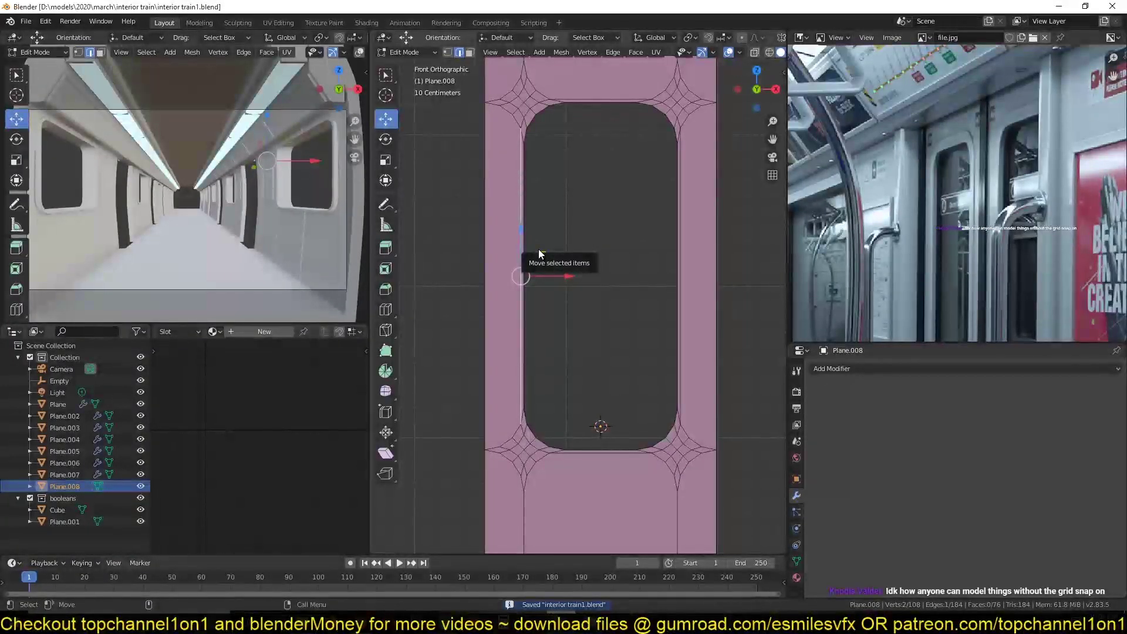
{"action": "left_click", "coordinate": [676, 243], "text": "shift"}
{"action": "key", "text": "z"}
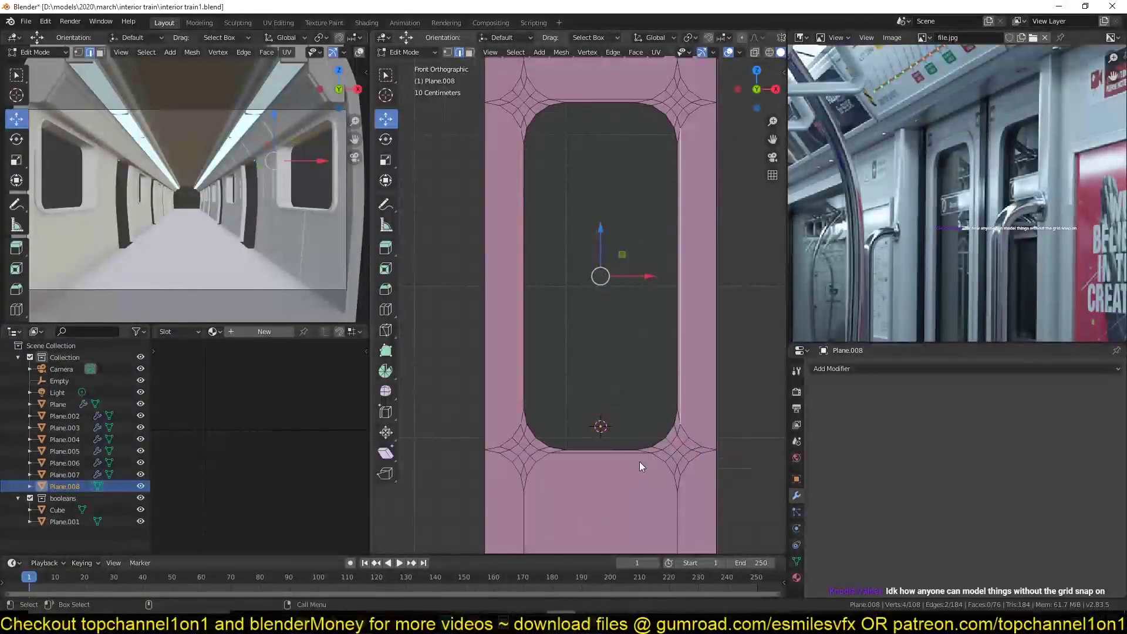
{"action": "key", "text": "s"}
{"action": "key", "text": "z"}
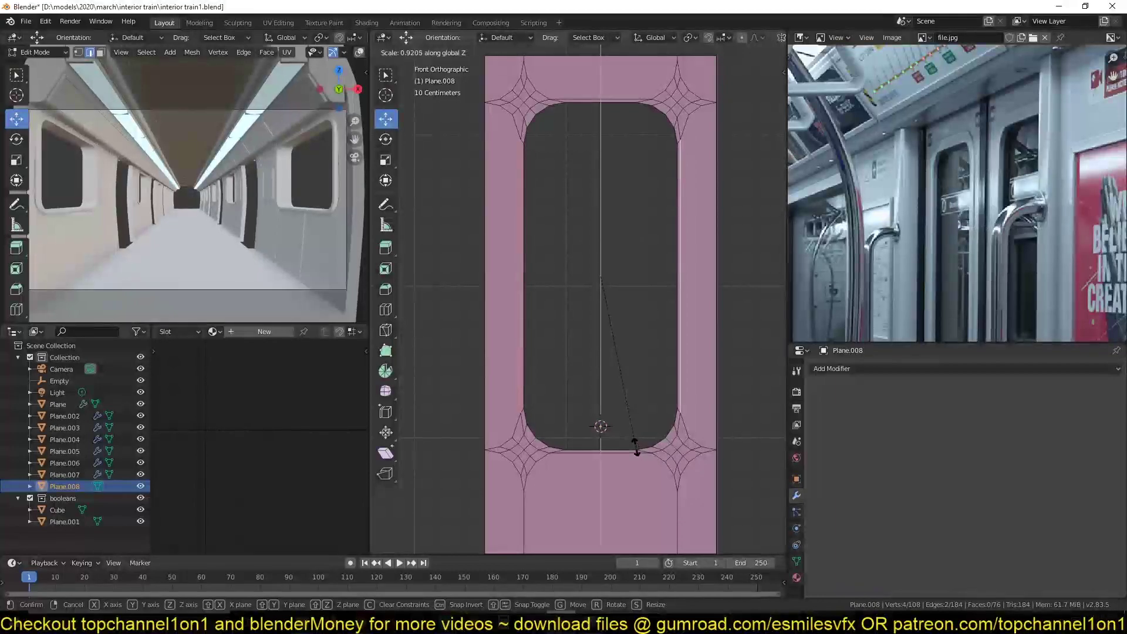
{"action": "left_click", "coordinate": [634, 446]}
{"action": "key", "text": "s"}
{"action": "key", "text": "x"}
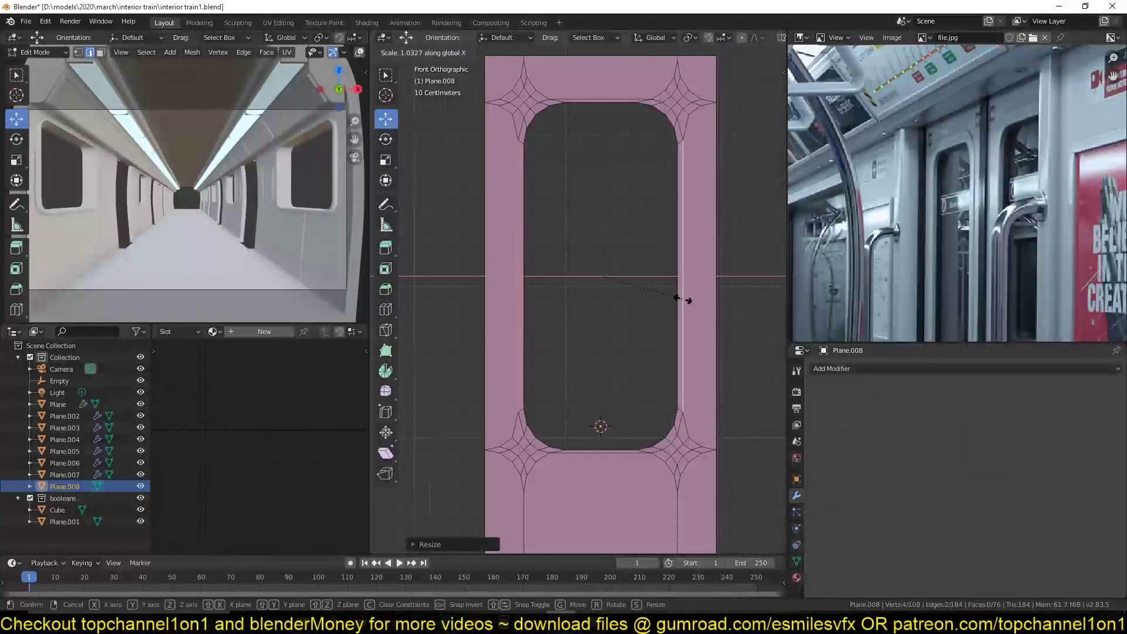
{"action": "left_click", "coordinate": [681, 270]}
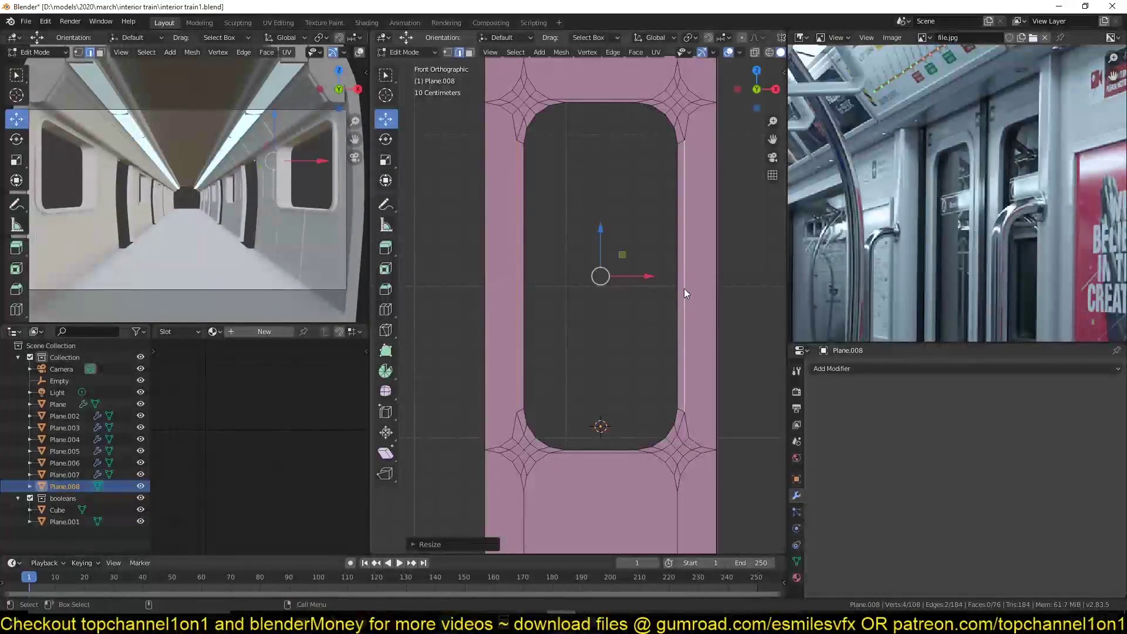
Nudge the pair of upper corner vertices beside the window opening vertically and spread them apart along X.
{"action": "key", "text": "1"}
{"action": "left_click", "coordinate": [526, 117]}
{"action": "left_click", "coordinate": [675, 116], "text": "shift"}
{"action": "left_click_drag", "start_coordinate": [600, 82], "coordinate": [601, 89]}
{"action": "key", "text": "s"}
{"action": "key", "text": "x"}
{"action": "left_click", "coordinate": [693, 136]}
Scale the matching pair of vertices at the window opening's lower corners slightly outward.
{"action": "middle_click_drag", "start_coordinate": [623, 276], "coordinate": [624, 257], "text": "shift"}
{"action": "scroll", "coordinate": [623, 262], "scroll_direction": "down", "scroll_amount": 5, "text": "shift"}
{"action": "left_click", "coordinate": [528, 349]}
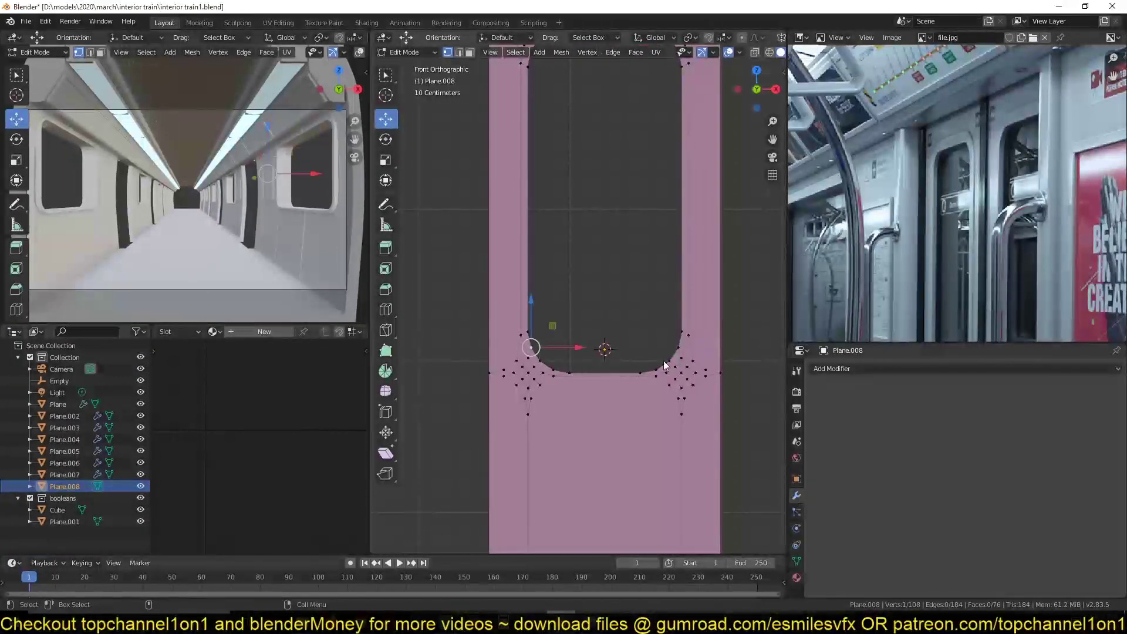
{"action": "left_click", "coordinate": [684, 356], "text": "shift"}
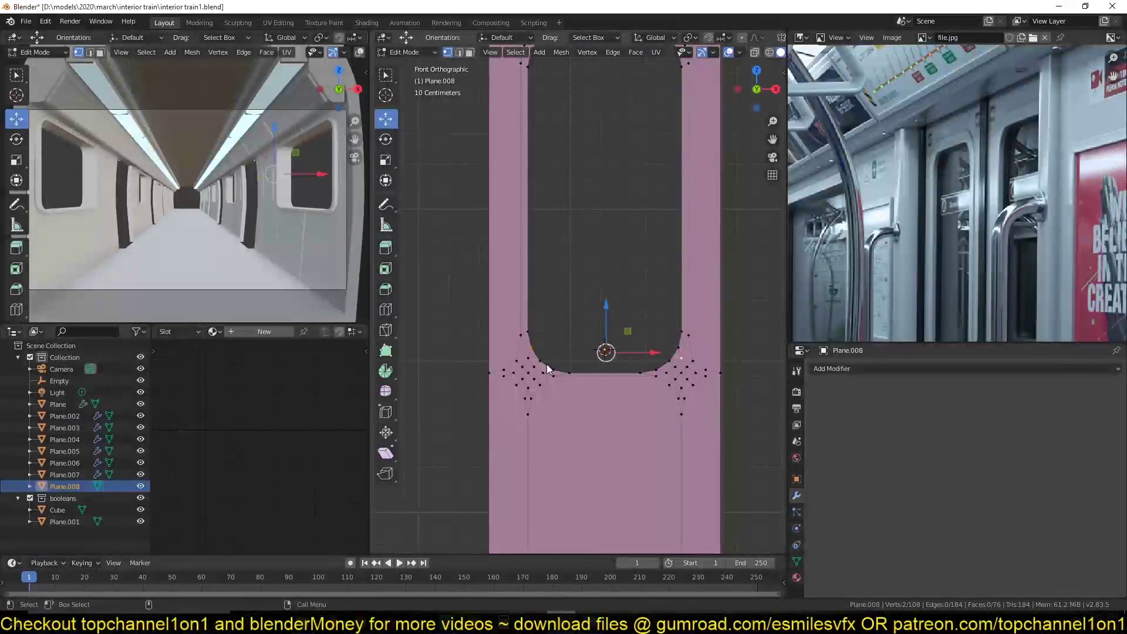
{"action": "left_click", "coordinate": [542, 369]}
{"action": "left_click", "coordinate": [684, 354], "text": "shift"}
{"action": "key", "text": "s"}
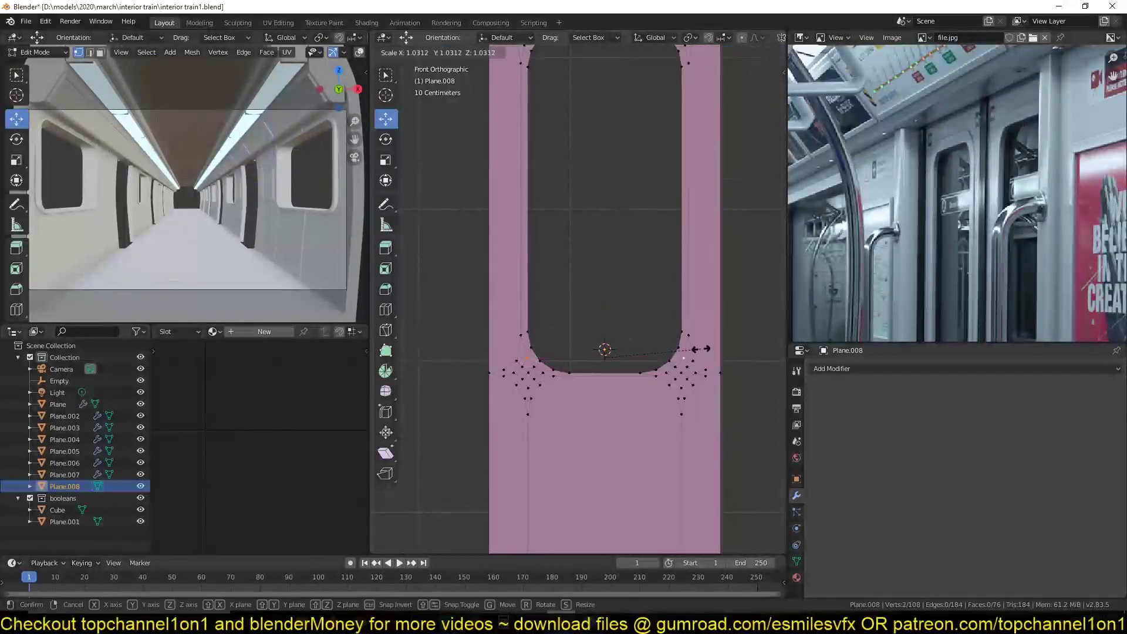
{"action": "left_click", "coordinate": [701, 349]}
Lower the edge beneath the window opening slightly and spread the adjacent pair of corner vertices.
{"action": "left_click", "coordinate": [652, 379]}
{"action": "left_click", "coordinate": [554, 374], "text": "shift"}
{"action": "left_click_drag", "start_coordinate": [604, 333], "coordinate": [605, 341]}
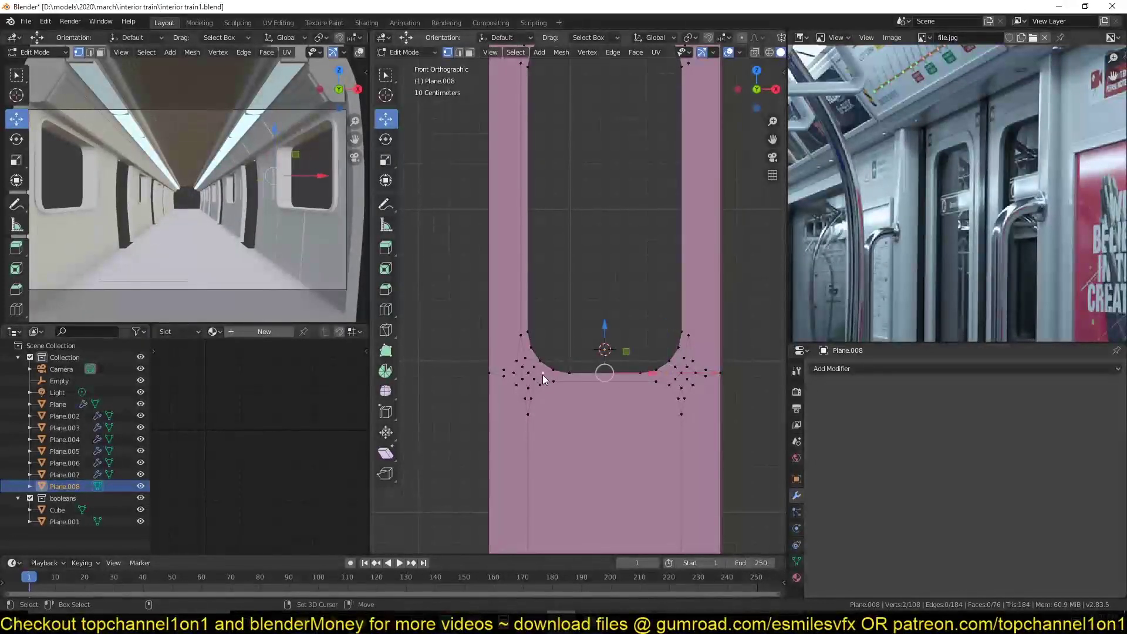
{"action": "key", "text": "s"}
{"action": "left_click", "coordinate": [721, 357]}
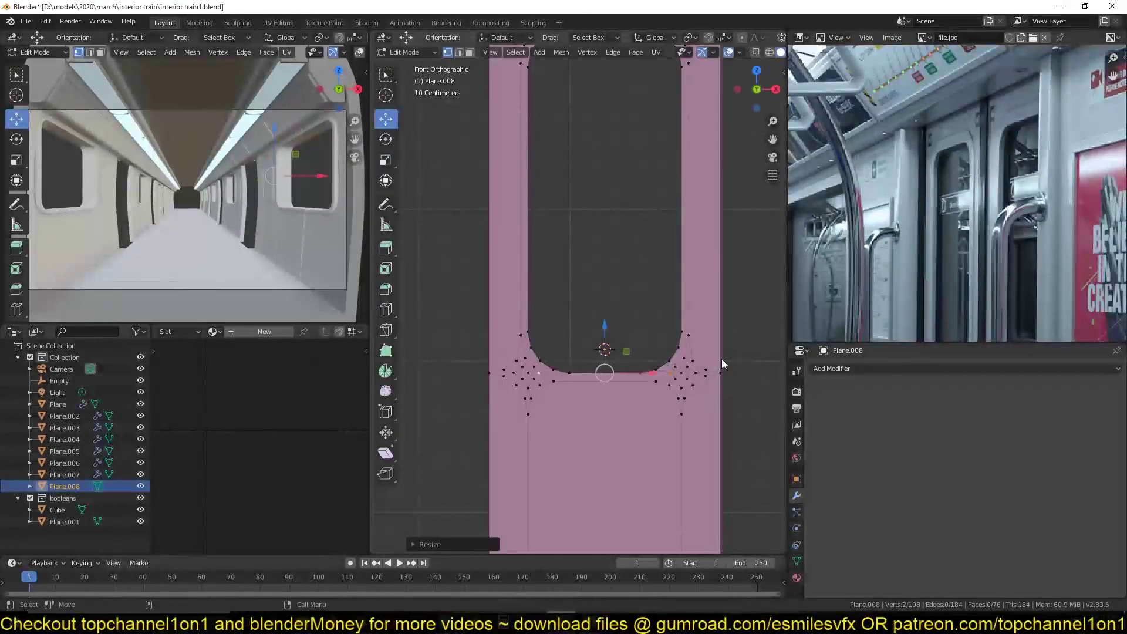
{"action": "left_click", "coordinate": [680, 370]}
{"action": "left_click", "coordinate": [535, 366]}
{"action": "left_click", "coordinate": [677, 367], "text": "shift"}
{"action": "key", "text": "Tab"}
{"action": "scroll", "coordinate": [707, 341], "scroll_direction": "down", "scroll_amount": 3}
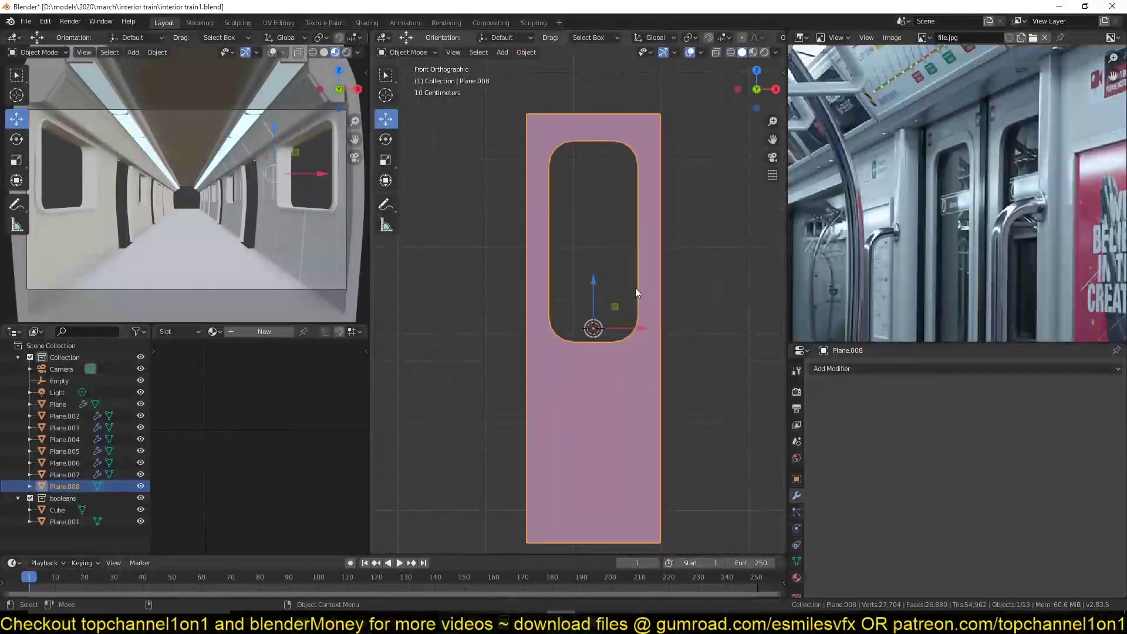
Select the path of vertices directly above the window opening and raise it slightly.
{"action": "key", "text": "Tab"}
{"action": "mouse_move", "coordinate": [655, 305]}
{"action": "middle_mouse_down"}
{"action": "mouse_move", "coordinate": [632, 233]}
{"action": "mouse_move", "coordinate": [650, 294]}
{"action": "middle_mouse_up"}
{"action": "scroll", "coordinate": [661, 231], "scroll_direction": "up", "scroll_amount": 1}
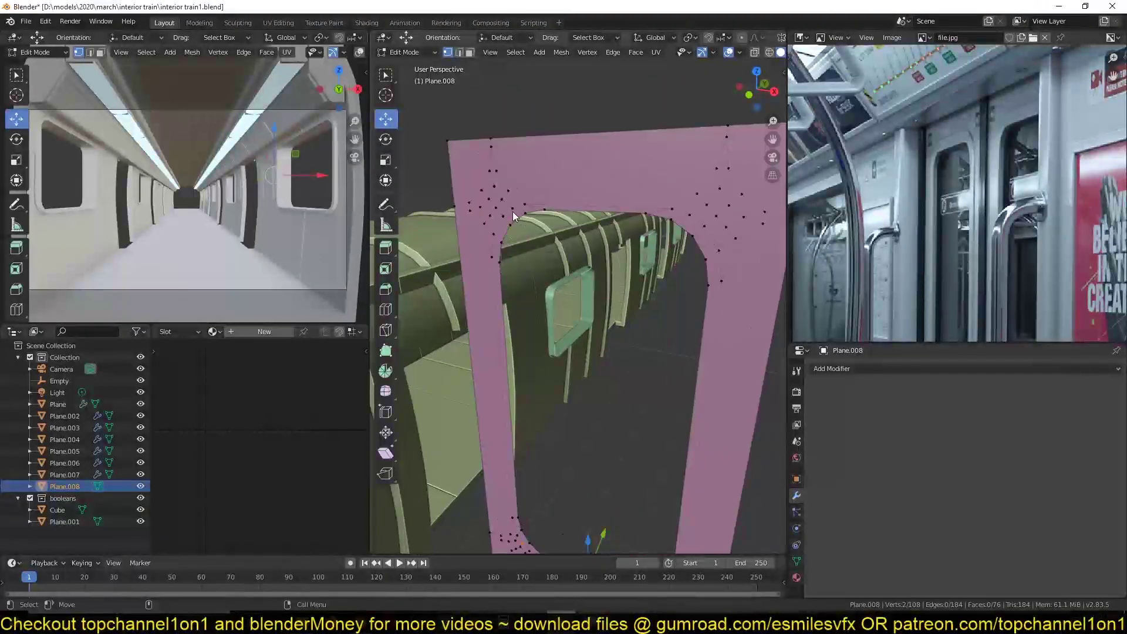
{"action": "left_click", "coordinate": [684, 209], "text": "ctrl"}
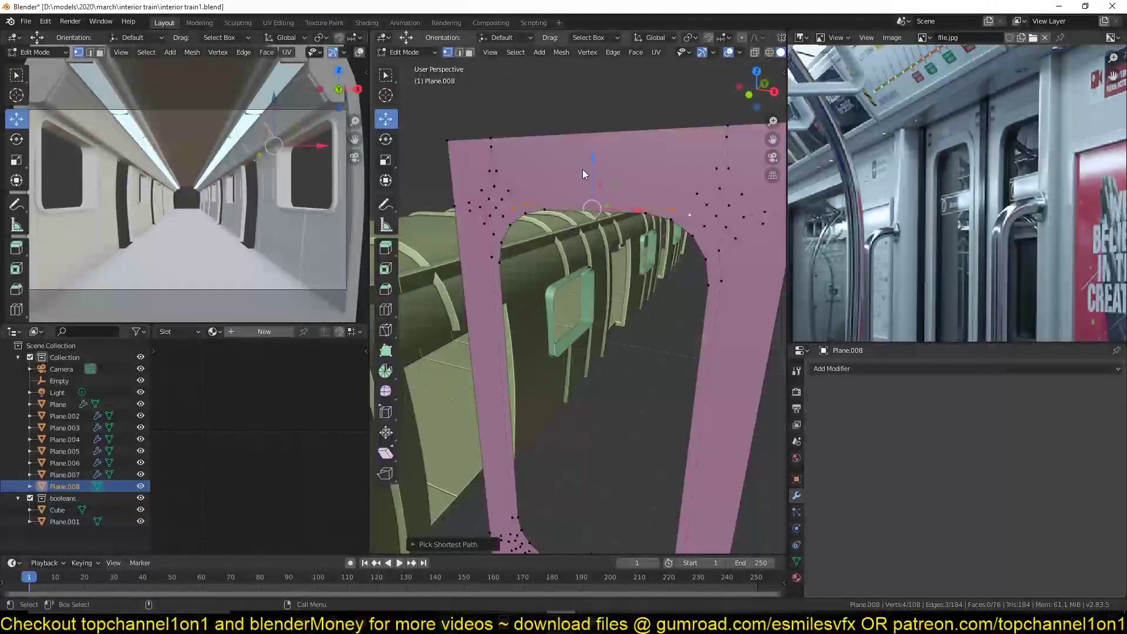
{"action": "left_click_drag", "start_coordinate": [591, 162], "coordinate": [597, 157]}
Scale the end vertices of the edge above the window opening slightly outward and save the file.
{"action": "left_click", "coordinate": [523, 200]}
{"action": "left_click", "coordinate": [671, 203], "text": "shift"}
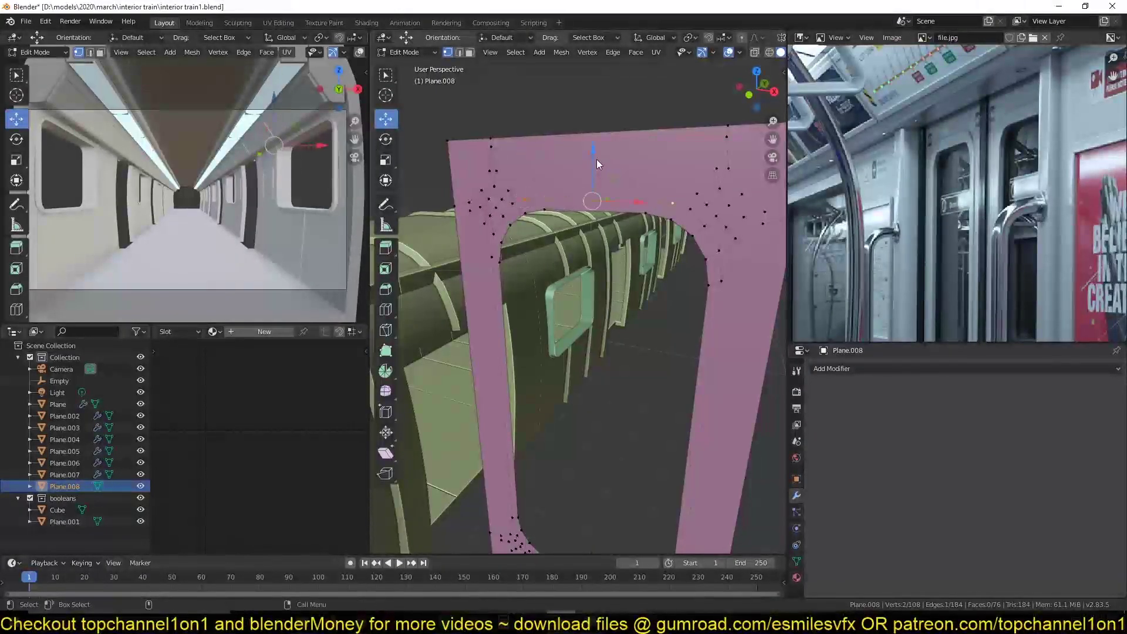
{"action": "key", "text": "s"}
{"action": "left_click", "coordinate": [709, 202]}
{"action": "key", "text": "ctrl+s"}
Select all boundary edges of the door panel, covering both its outer outline and the window opening.
{"action": "middle_click_drag", "start_coordinate": [642, 273], "coordinate": [638, 232]}
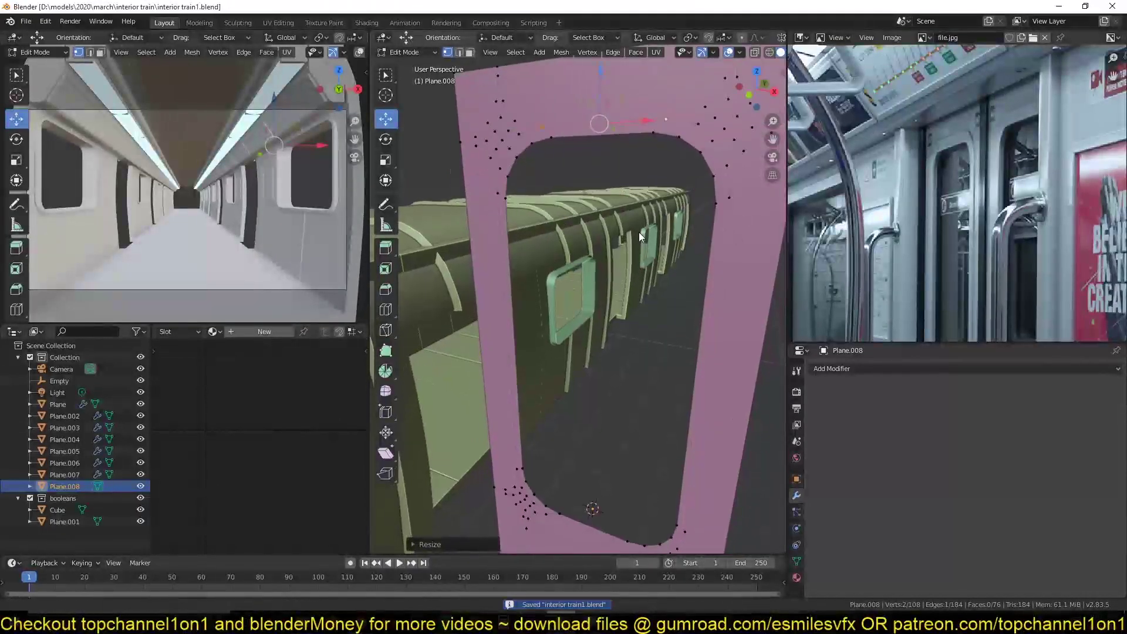
{"action": "middle_click_drag", "start_coordinate": [592, 298], "coordinate": [598, 273]}
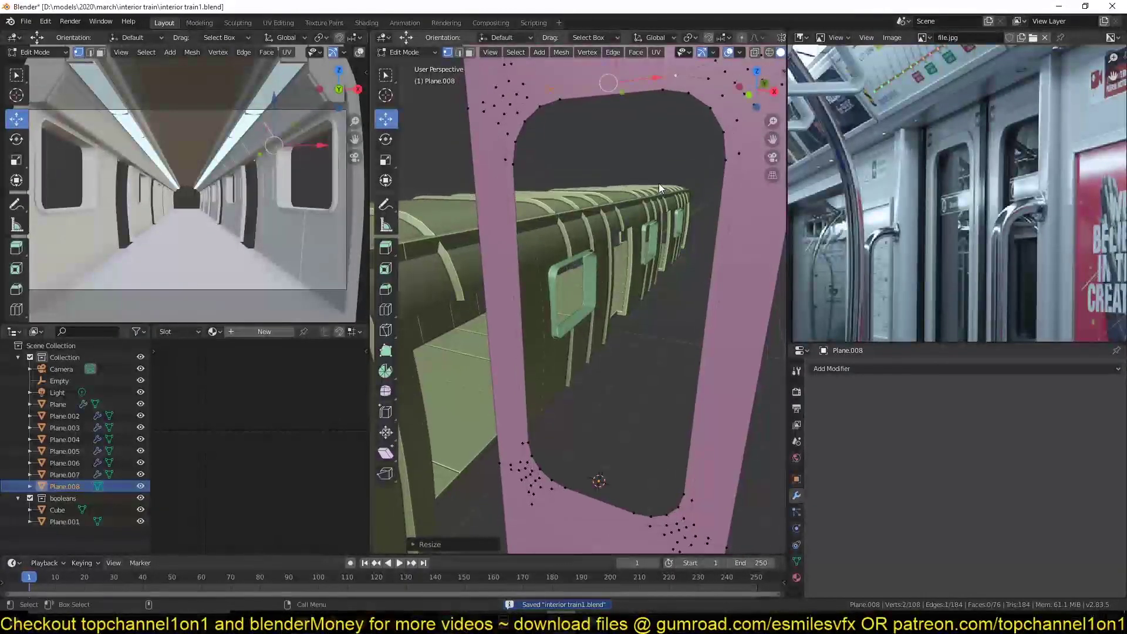
{"action": "middle_click_drag", "start_coordinate": [657, 184], "coordinate": [642, 296]}
{"action": "left_click", "coordinate": [664, 223]}
{"action": "scroll", "coordinate": [644, 195], "scroll_direction": "down", "scroll_amount": 4}
{"action": "key", "text": "3"}
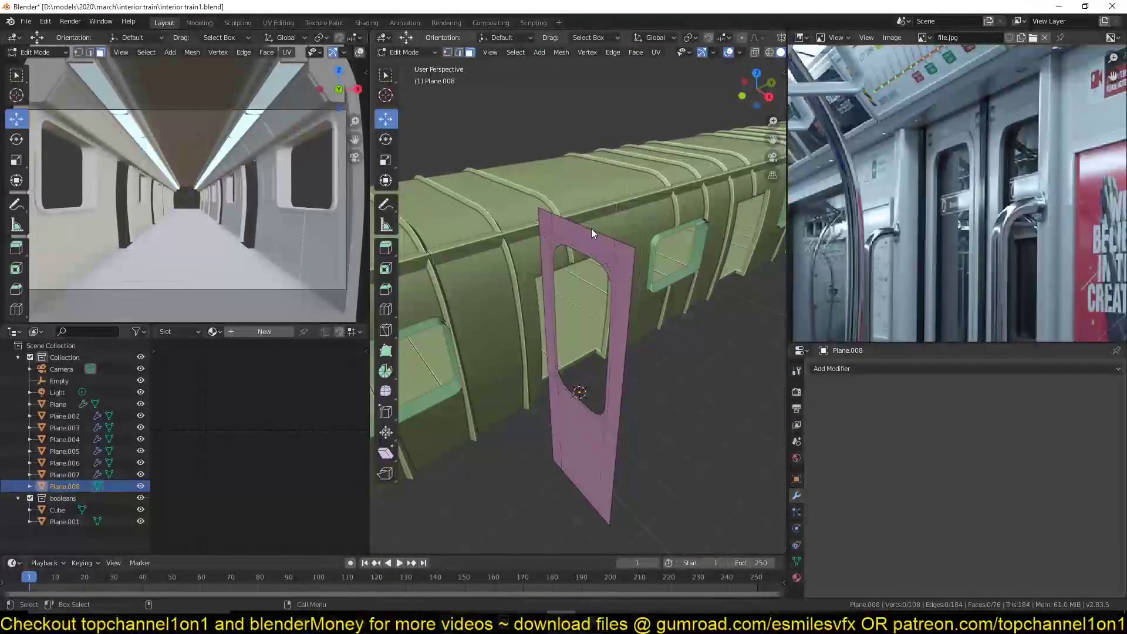
{"action": "key", "text": "2"}
{"action": "left_click", "coordinate": [586, 222]}
{"action": "left_click", "coordinate": [541, 276], "text": "shift"}
{"action": "left_click", "coordinate": [565, 483], "text": "ctrl"}
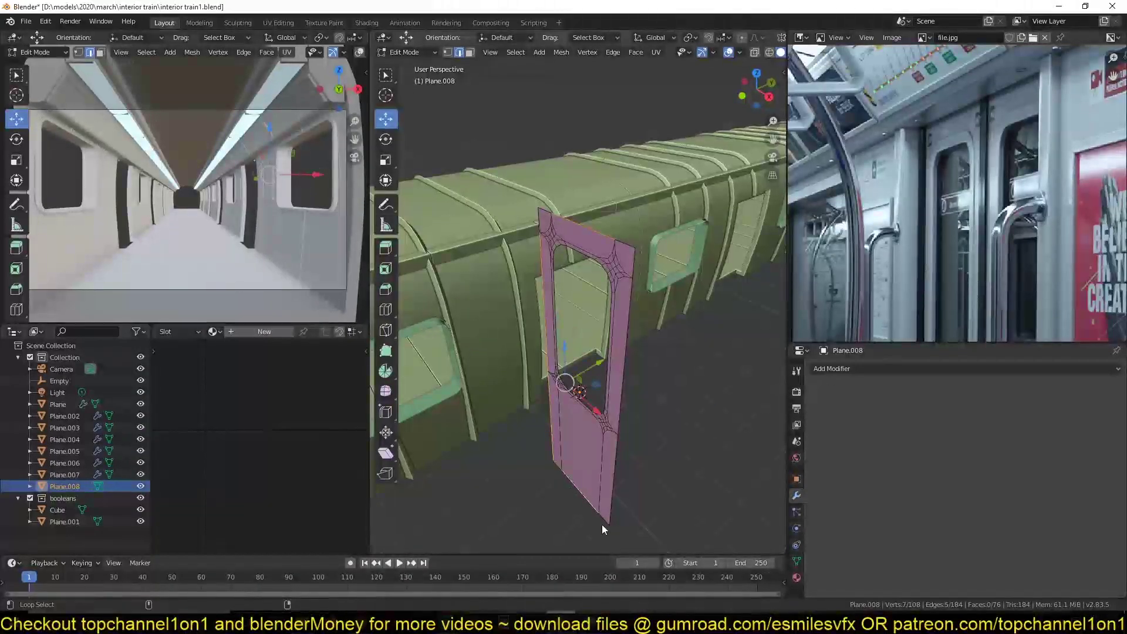
{"action": "left_click", "coordinate": [614, 499], "text": "ctrl"}
{"action": "left_click", "coordinate": [629, 311], "text": "ctrl"}
{"action": "left_click", "coordinate": [634, 258], "text": "alt+shift"}
{"action": "left_click", "coordinate": [544, 208], "text": "alt+shift"}
{"action": "scroll", "coordinate": [612, 275], "scroll_direction": "up", "scroll_amount": 2}
{"action": "left_click", "coordinate": [590, 217], "text": "alt+shift"}
Extrude the selected boundary edges along Y to give the door panel thickness.
{"action": "key", "text": "e"}
{"action": "key", "text": "y"}
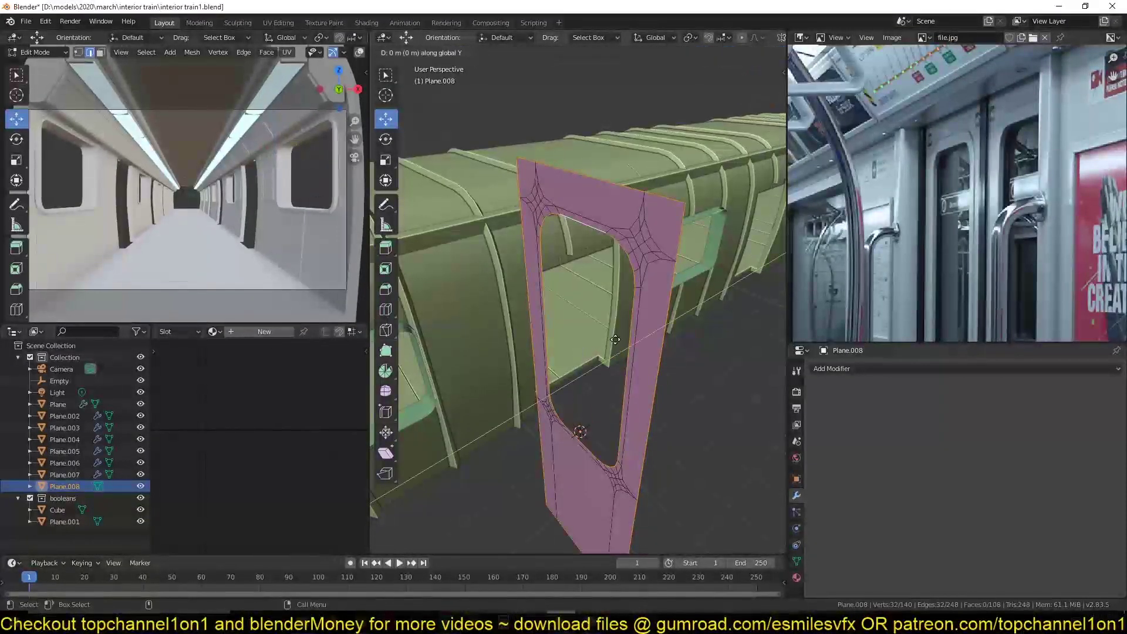
{"action": "left_click", "coordinate": [621, 338]}
Snap the 3D cursor to the selected boundary edges and set the door panel's origin there.
{"action": "key", "text": "shift+s"}
{"action": "left_click", "coordinate": [619, 466]}
{"action": "key", "text": "Tab"}
{"action": "key", "text": "Tab"}
{"action": "right_click", "coordinate": [625, 361]}
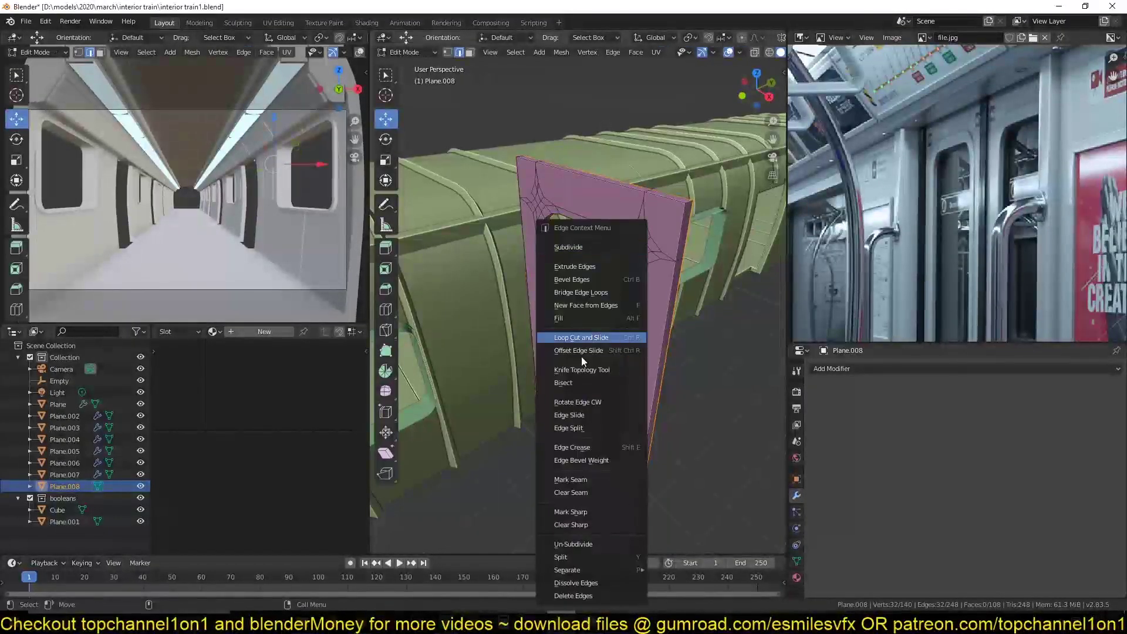
{"action": "key", "text": "Escape"}
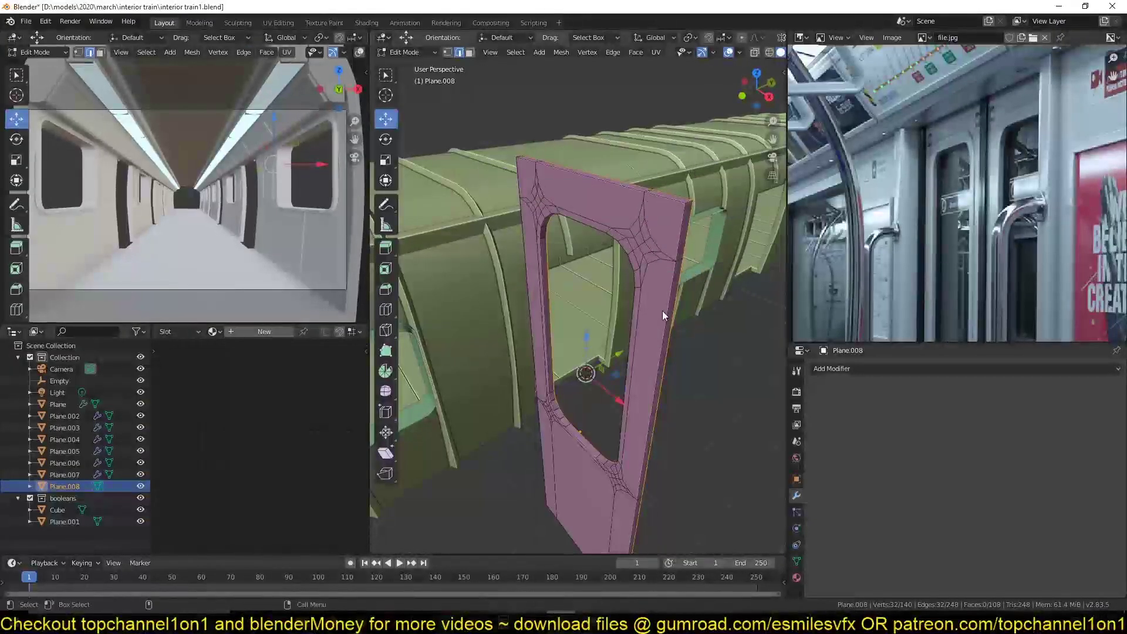
{"action": "key", "text": "Tab"}
{"action": "right_click", "coordinate": [665, 280]}
{"action": "mouse_move", "coordinate": [664, 279]}
{"action": "left_click", "coordinate": [723, 303]}
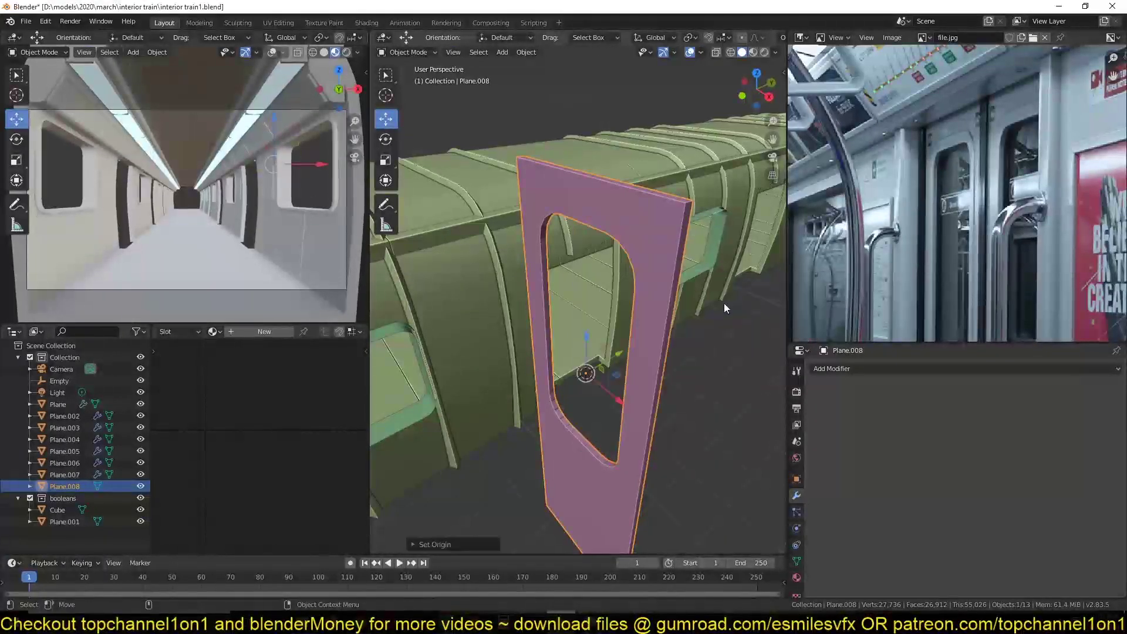
Add a Mirror modifier on the X axis to the door panel.
{"action": "left_click", "coordinate": [849, 367]}
{"action": "left_click", "coordinate": [894, 239]}
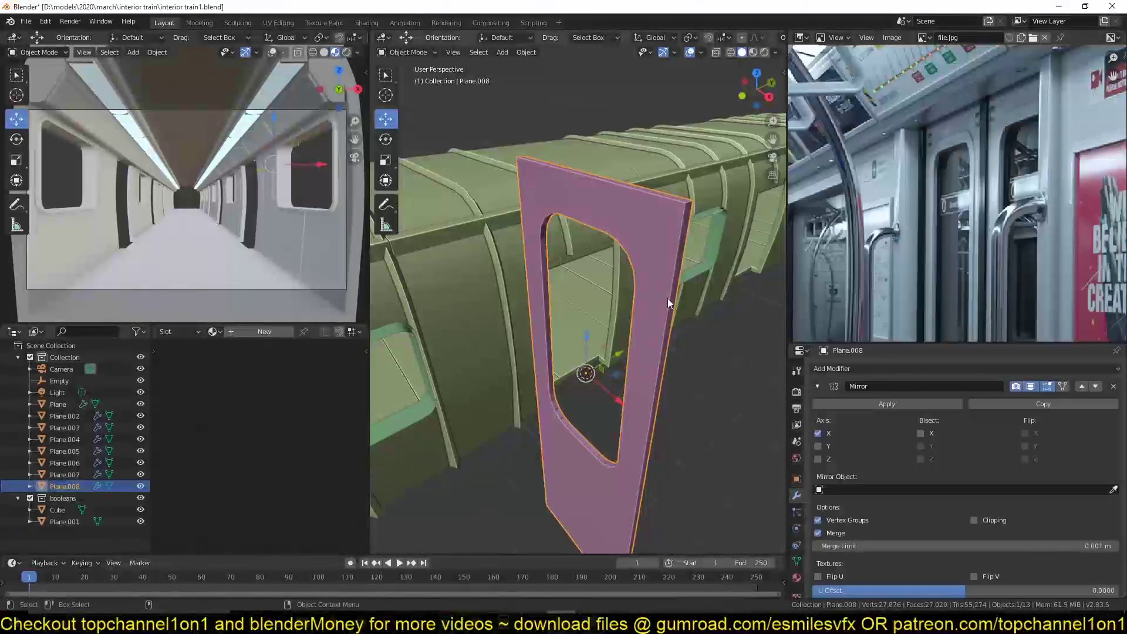
Apply the door panel's object transforms, including its rotation.
{"action": "key", "text": "ctrl+a"}
{"action": "left_click", "coordinate": [665, 299]}
{"action": "key", "text": "ctrl+a"}
{"action": "left_click", "coordinate": [668, 280]}
{"action": "key", "text": "ctrl+a"}
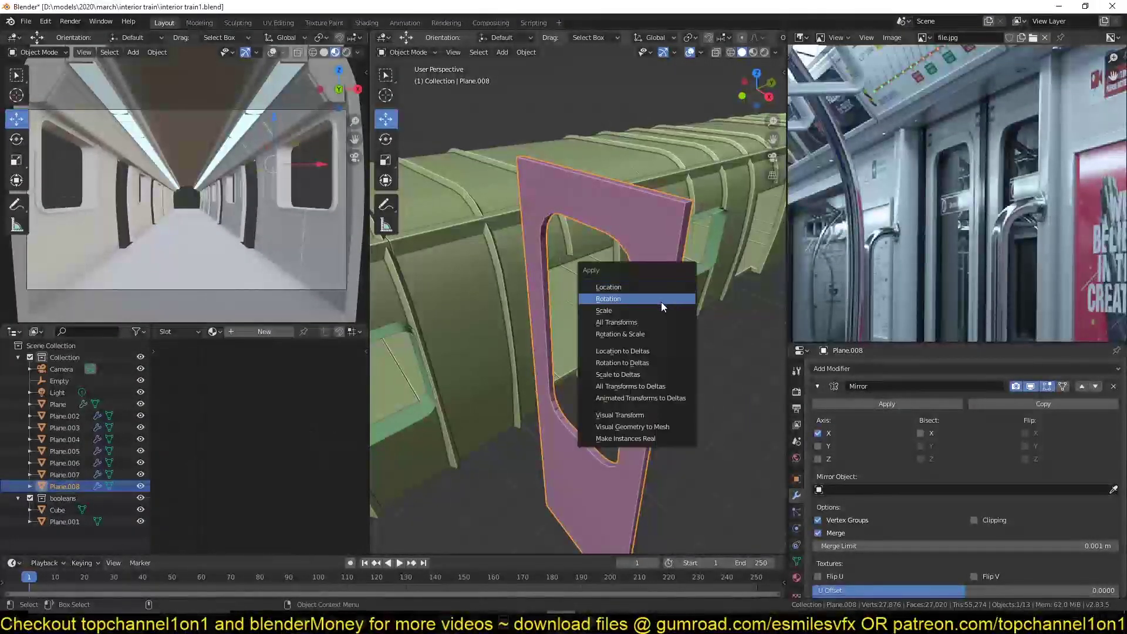
{"action": "left_click", "coordinate": [661, 302]}
{"action": "middle_click_drag", "start_coordinate": [661, 302], "coordinate": [600, 315]}
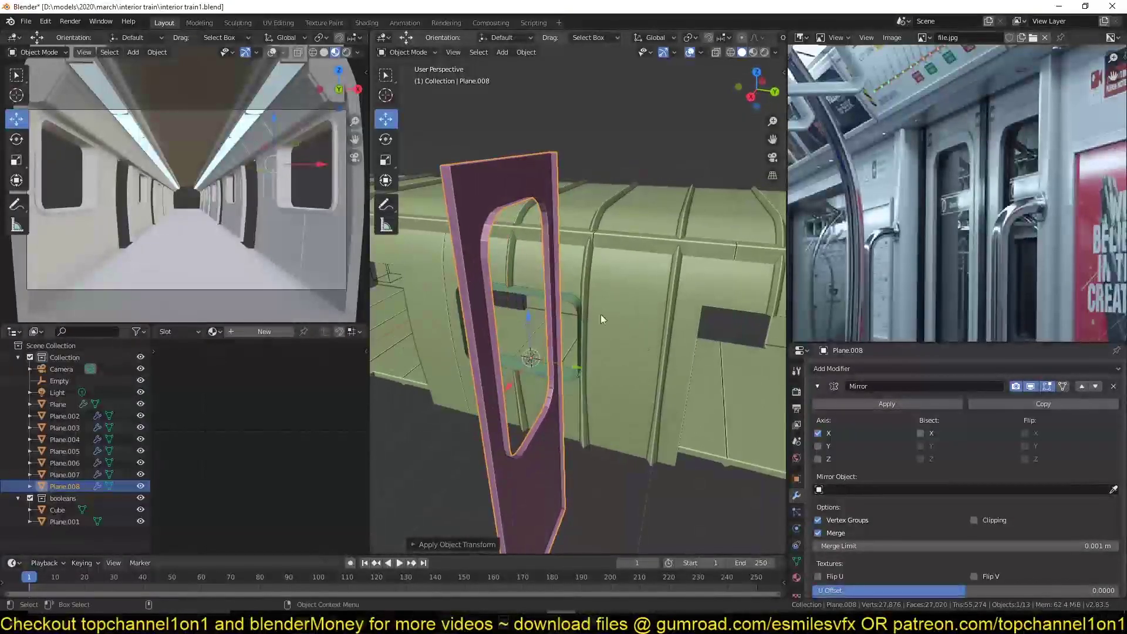
Switch the door panel's Mirror modifier from the X axis to the Y axis.
{"action": "left_click", "coordinate": [818, 446]}
{"action": "left_click", "coordinate": [818, 433]}
{"action": "middle_click_drag", "start_coordinate": [529, 290], "coordinate": [651, 282]}
{"action": "left_click", "coordinate": [822, 387]}
Add a Bevel modifier to the door panel and shade it smooth with Auto Smooth enabled.
{"action": "left_click", "coordinate": [833, 369]}
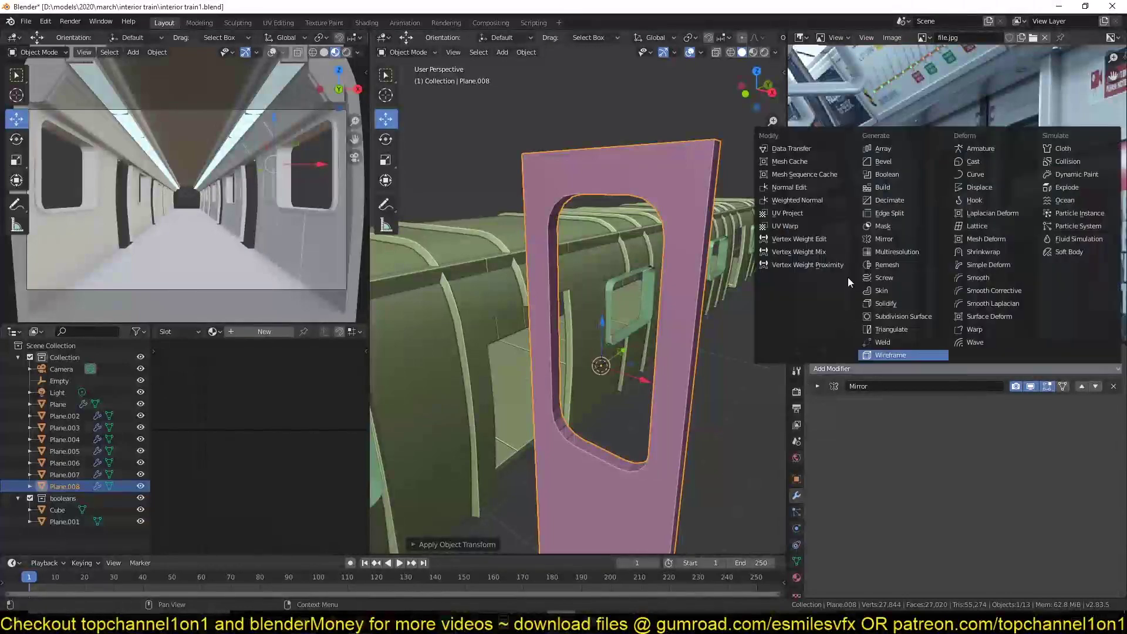
{"action": "left_click", "coordinate": [900, 165]}
{"action": "middle_click_drag", "start_coordinate": [708, 237], "coordinate": [694, 235]}
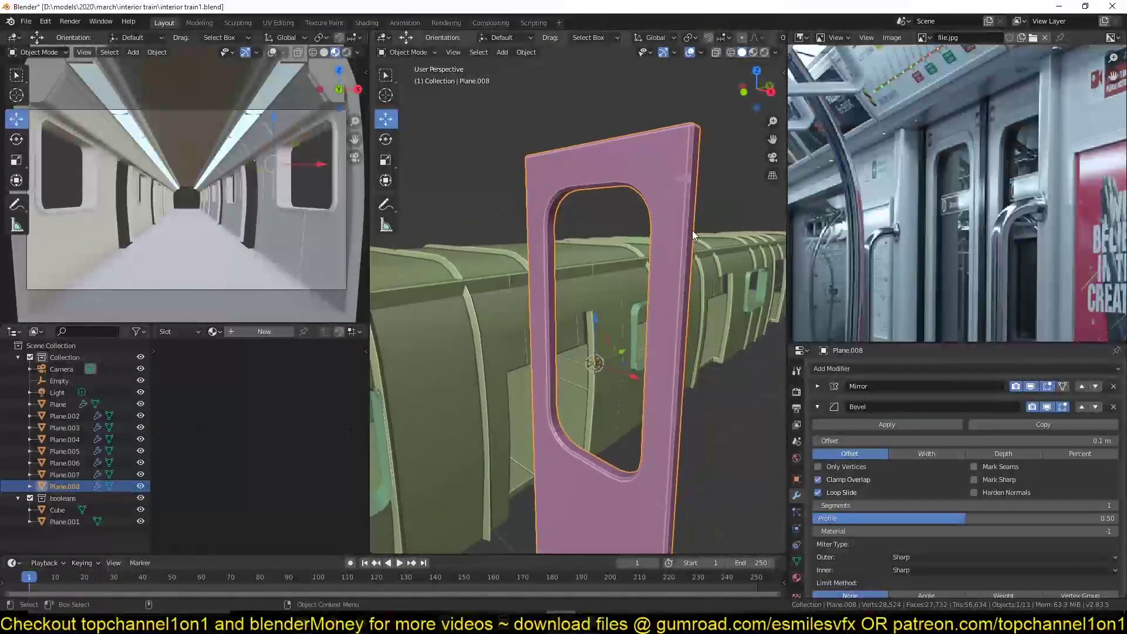
{"action": "key", "text": "ctrl+a"}
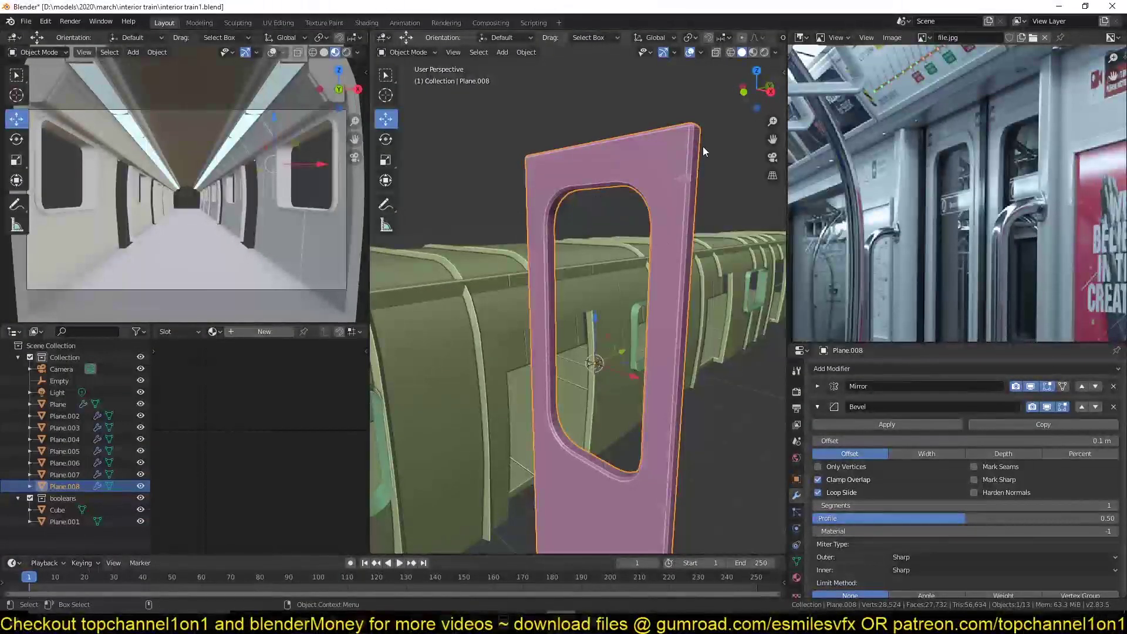
{"action": "right_click", "coordinate": [699, 312]}
{"action": "left_click", "coordinate": [696, 312]}
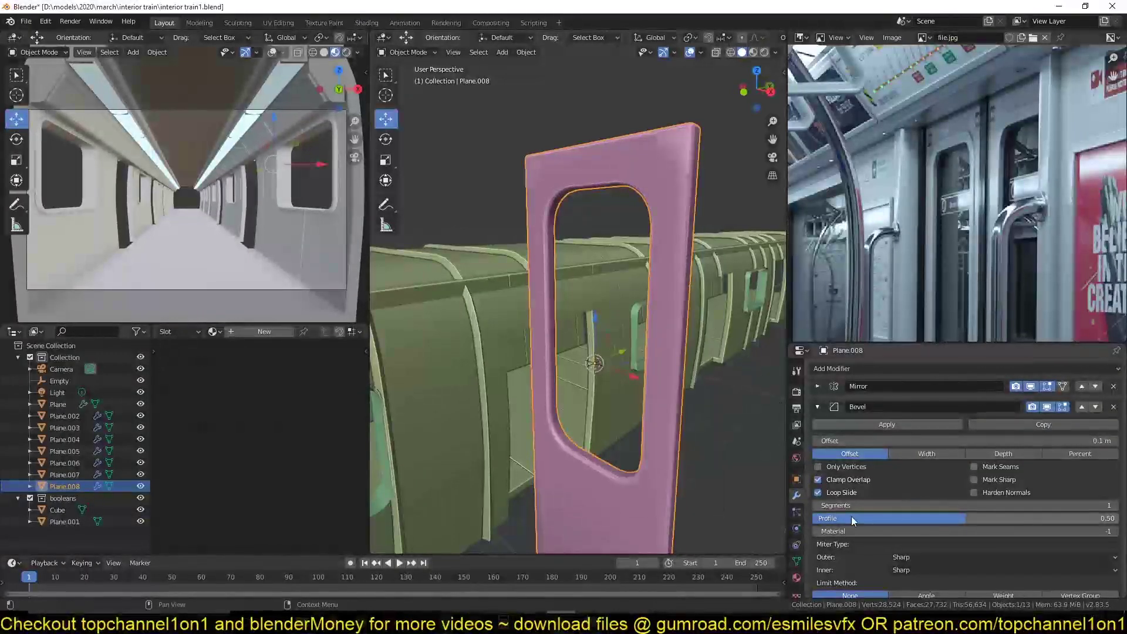
{"action": "left_click", "coordinate": [797, 560]}
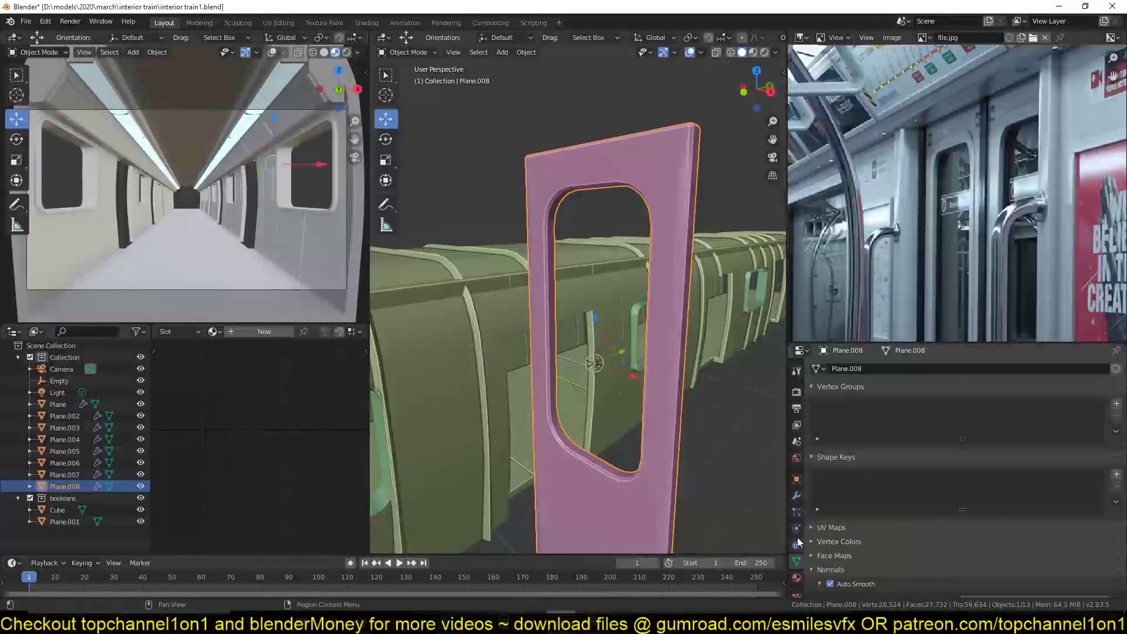
Limit the bevel by Angle, set its offset to 0.012 m and enable Harden Normals.
{"action": "left_click", "coordinate": [797, 495]}
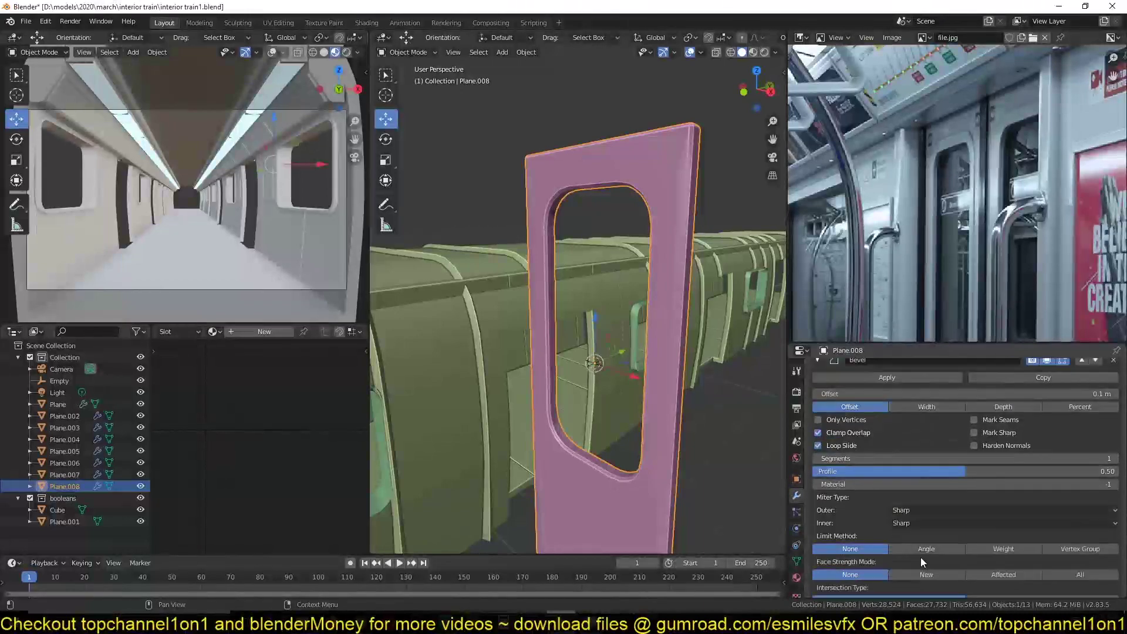
{"action": "left_click", "coordinate": [930, 515]}
{"action": "scroll", "coordinate": [963, 458], "scroll_direction": "up", "scroll_amount": 4}
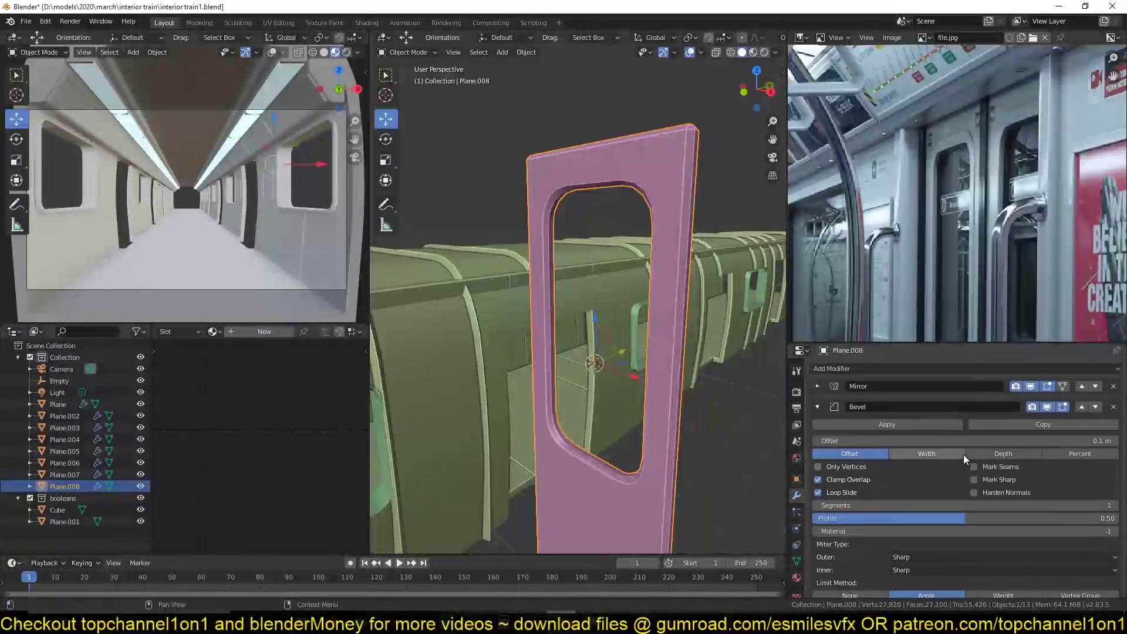
{"action": "left_click_drag", "start_coordinate": [962, 440], "coordinate": [925, 440]}
{"action": "left_click", "coordinate": [980, 492]}
{"action": "key", "text": "alt+a"}
Save the file and extrude the face loop around the window opening by about 0.02 m into a raised rim.
{"action": "middle_click_drag", "start_coordinate": [649, 361], "coordinate": [679, 342]}
{"action": "scroll", "coordinate": [678, 341], "scroll_direction": "up", "scroll_amount": 4}
{"action": "key", "text": "Tab"}
{"action": "key", "text": "ctrl+s"}
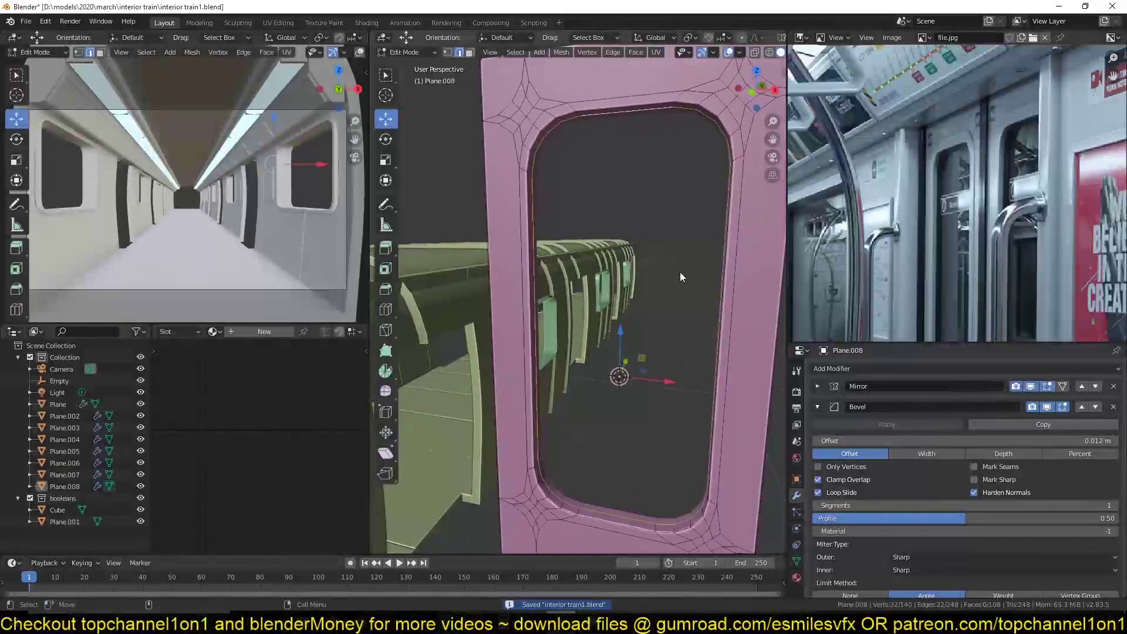
{"action": "middle_click_drag", "start_coordinate": [680, 268], "coordinate": [654, 344], "text": "shift"}
{"action": "key", "text": "3"}
{"action": "left_click", "coordinate": [688, 227], "text": "alt"}
{"action": "left_click", "coordinate": [685, 225], "text": "alt"}
{"action": "middle_click_drag", "start_coordinate": [682, 225], "coordinate": [652, 291]}
{"action": "scroll", "coordinate": [653, 293], "scroll_direction": "up", "scroll_amount": 2}
{"action": "key", "text": "e"}
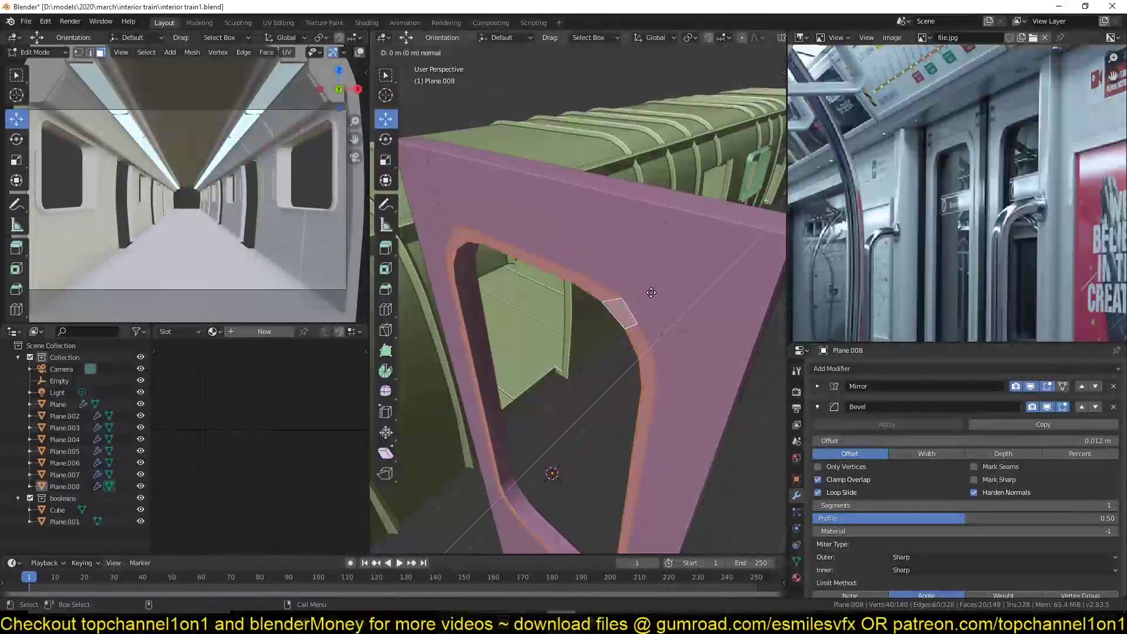
{"action": "mouse_move", "coordinate": [649, 295]}
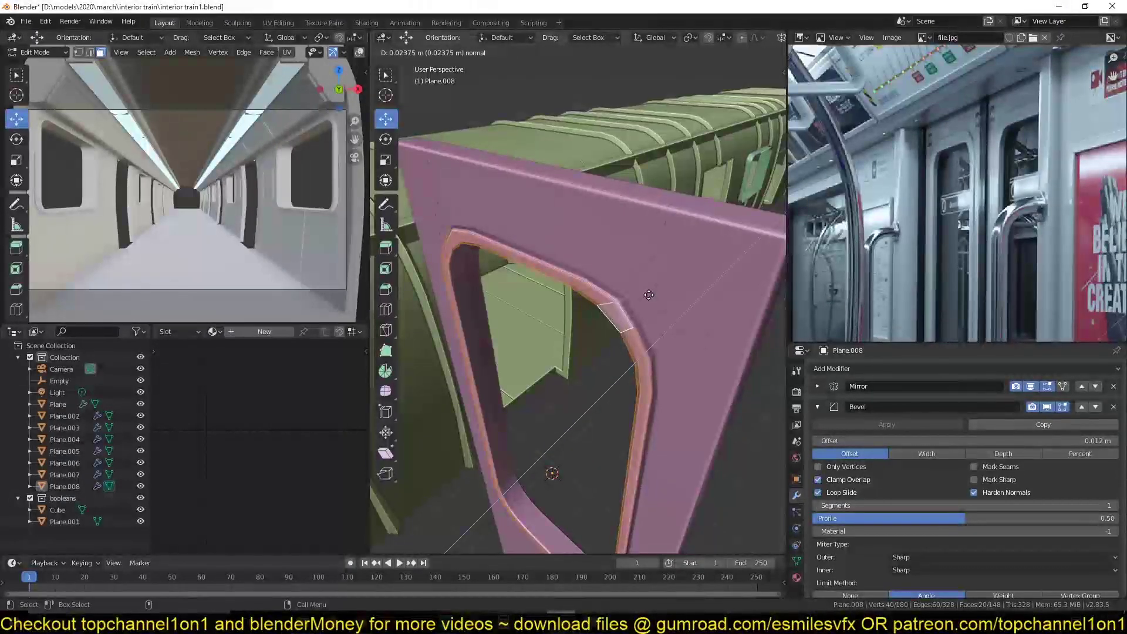
{"action": "left_click", "coordinate": [646, 294]}
{"action": "key", "text": "Tab"}
Reposition the rim vertices at the window's lower-right corner in the front view to even out the curve.
{"action": "scroll", "coordinate": [634, 322], "scroll_direction": "down", "scroll_amount": 5}
{"action": "middle_click_drag", "start_coordinate": [632, 326], "coordinate": [676, 273]}
{"action": "scroll", "coordinate": [678, 267], "scroll_direction": "up", "scroll_amount": 2}
{"action": "key", "text": "KP_1"}
{"action": "scroll", "coordinate": [660, 357], "scroll_direction": "up", "scroll_amount": 5}
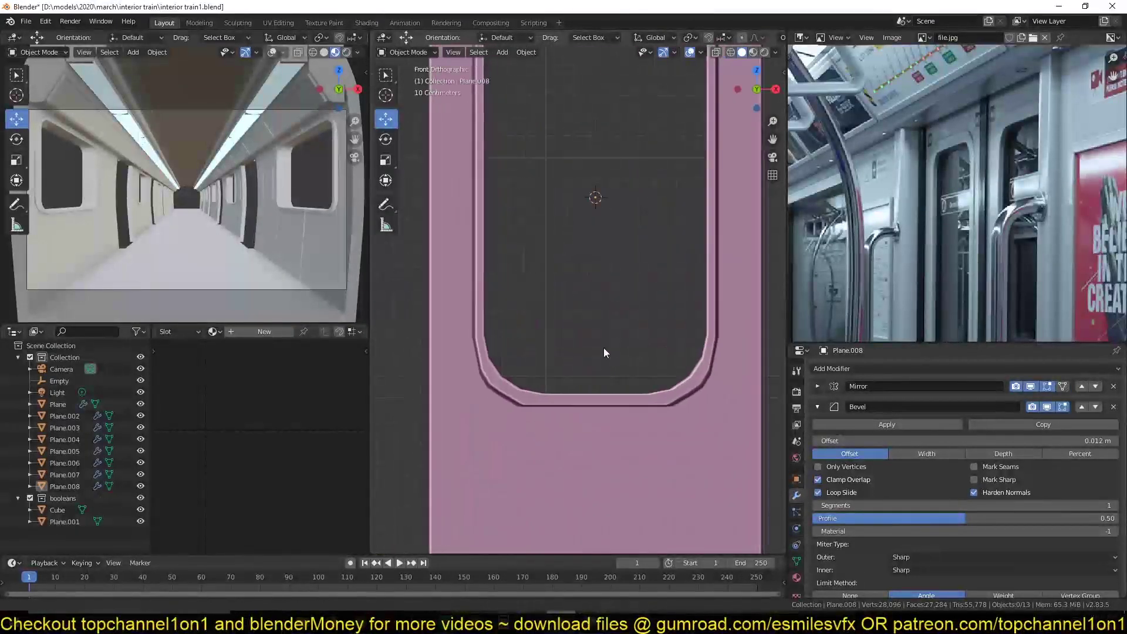
{"action": "scroll", "coordinate": [605, 341], "scroll_direction": "up", "scroll_amount": 3}
{"action": "left_click", "coordinate": [698, 405]}
{"action": "key", "text": "Tab"}
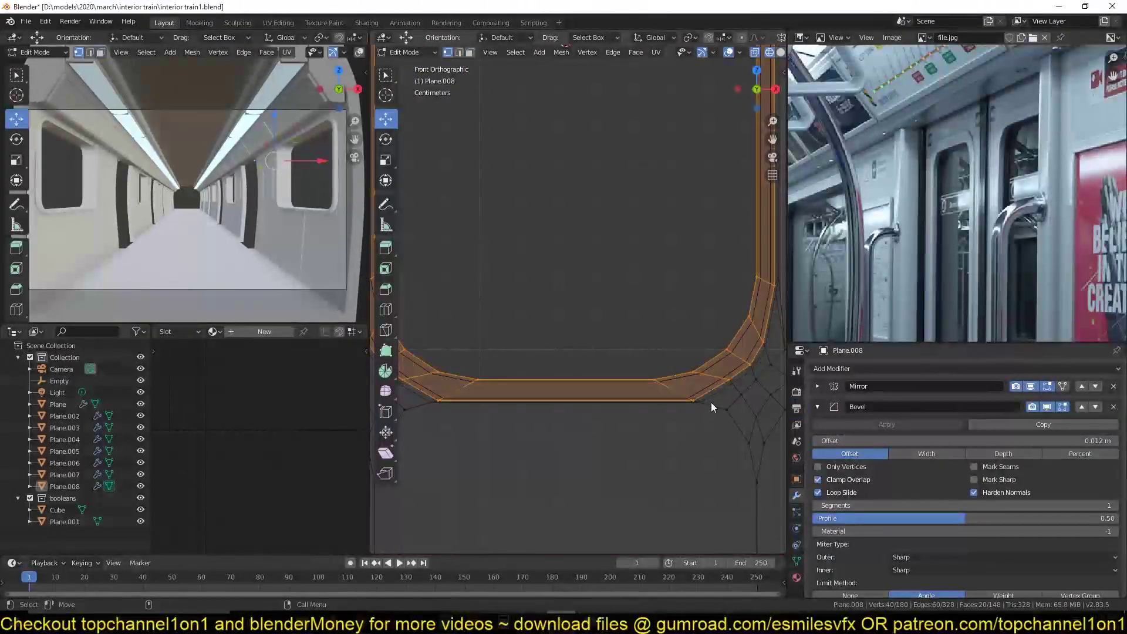
{"action": "scroll", "coordinate": [714, 402], "scroll_direction": "up", "scroll_amount": 1}
{"action": "middle_click_drag", "start_coordinate": [714, 403], "coordinate": [602, 385], "text": "shift"}
{"action": "key", "text": "alt+a"}
{"action": "left_click_drag", "start_coordinate": [635, 367], "coordinate": [653, 387]}
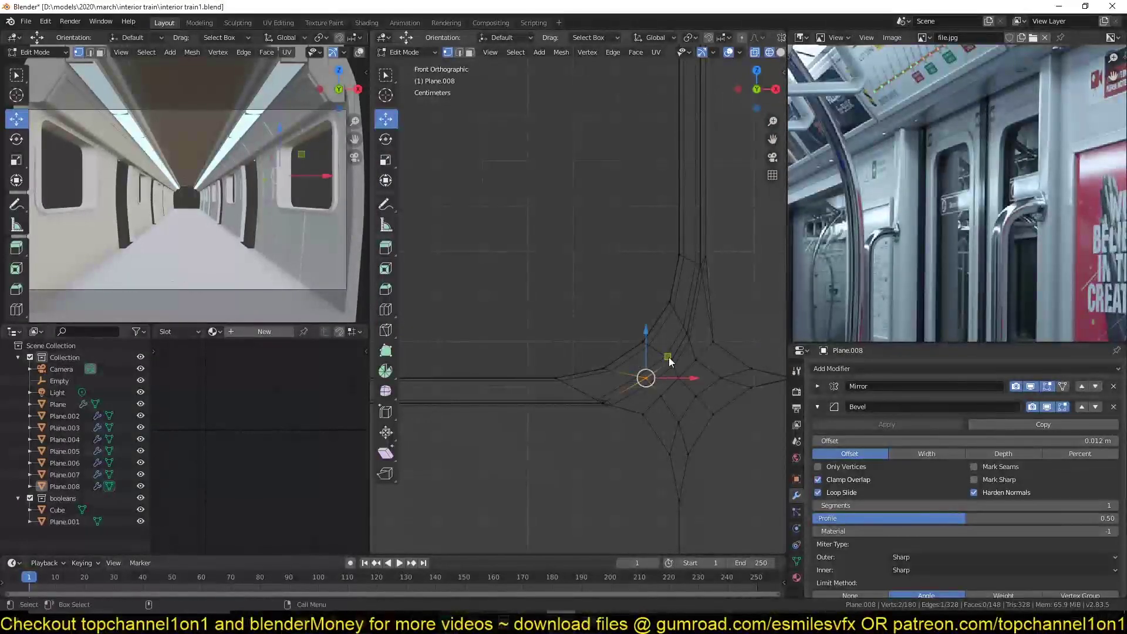
{"action": "key", "text": "alt+a"}
{"action": "key", "text": "c"}
{"action": "left_click", "coordinate": [606, 406]}
{"action": "right_click", "coordinate": [605, 406]}
{"action": "left_click_drag", "start_coordinate": [649, 403], "coordinate": [625, 402]}
Cut a vertical line of edges through the whole door panel along its centre.
{"action": "scroll", "coordinate": [616, 414], "scroll_direction": "down", "scroll_amount": 7}
{"action": "scroll", "coordinate": [616, 413], "scroll_direction": "down", "scroll_amount": 6}
{"action": "key", "text": "alt+a"}
{"action": "key", "text": "2"}
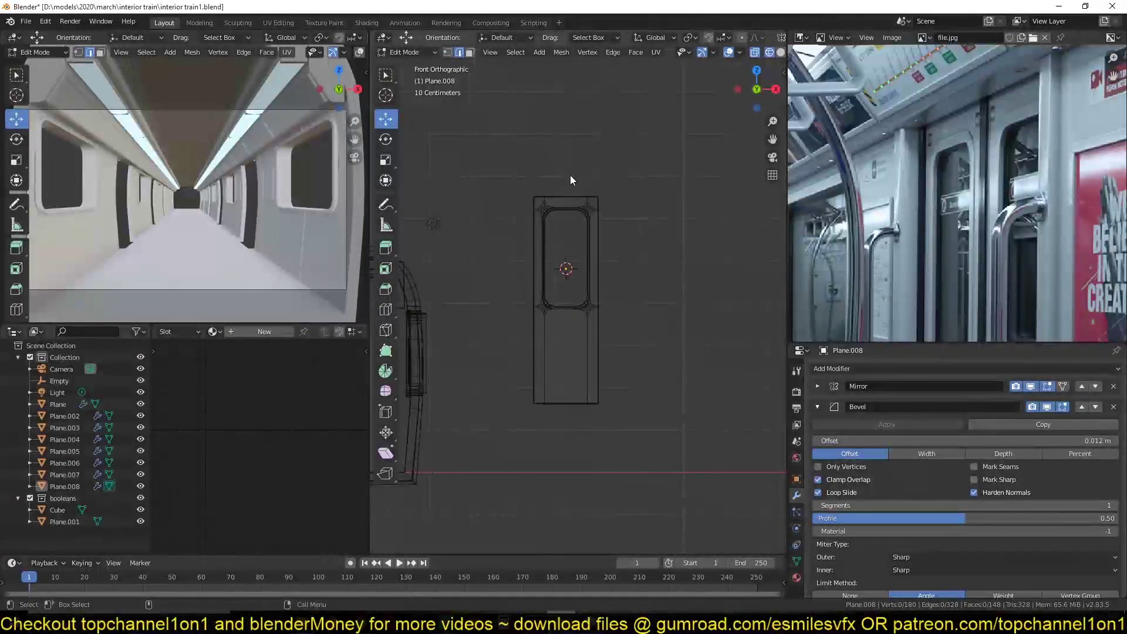
{"action": "key", "text": "b"}
{"action": "left_click_drag", "start_coordinate": [569, 160], "coordinate": [569, 417]}
{"action": "right_click", "coordinate": [569, 418]}
{"action": "left_click", "coordinate": [568, 242]}
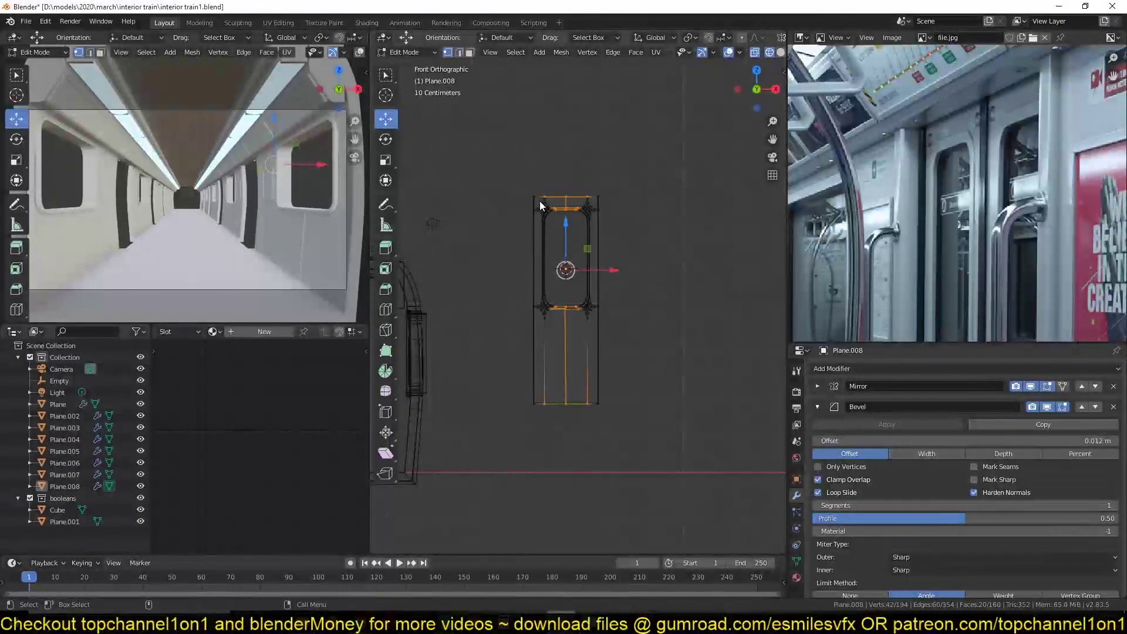
Delete the vertices of the door panel's left half.
{"action": "key", "text": "alt+a"}
{"action": "left_click_drag", "start_coordinate": [513, 168], "coordinate": [560, 414]}
{"action": "key", "text": "x"}
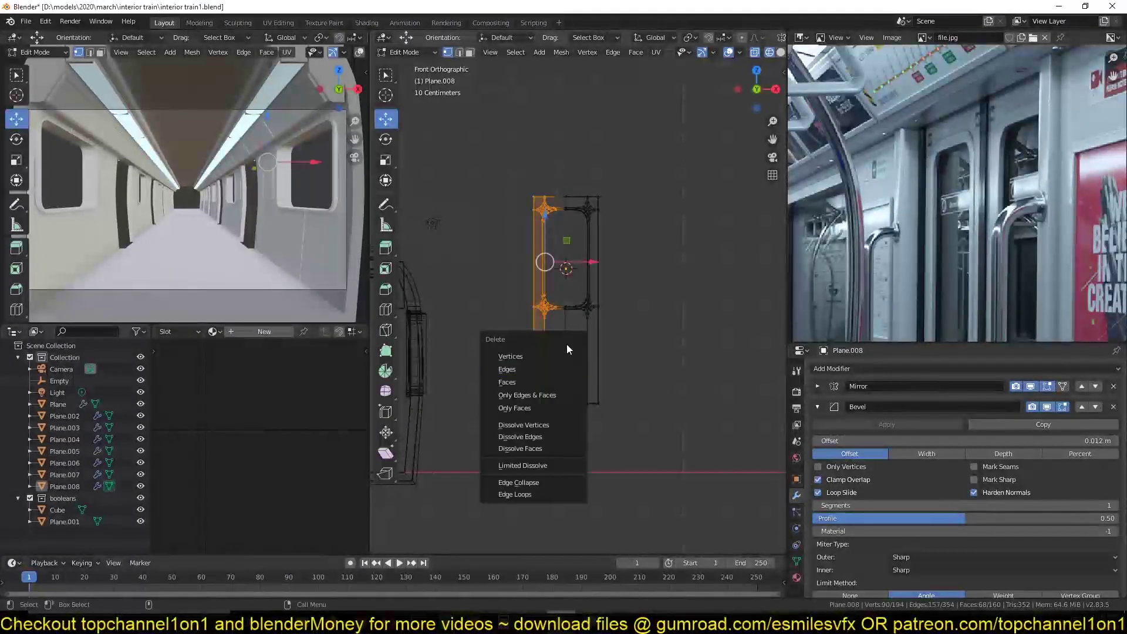
{"action": "left_click", "coordinate": [566, 354]}
{"action": "key", "text": "Tab"}
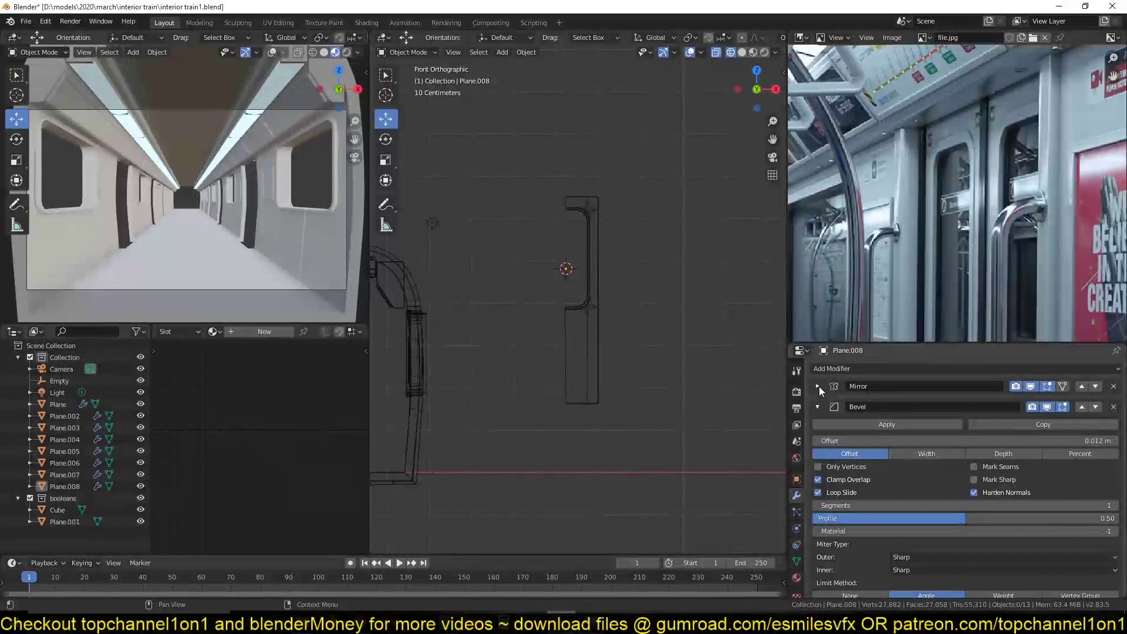
Enable the X axis in the Mirror modifier alongside Y to rebuild the missing half.
{"action": "left_click", "coordinate": [818, 386]}
{"action": "left_click", "coordinate": [817, 433]}
{"action": "middle_click_drag", "start_coordinate": [656, 344], "coordinate": [635, 400], "text": "shift"}
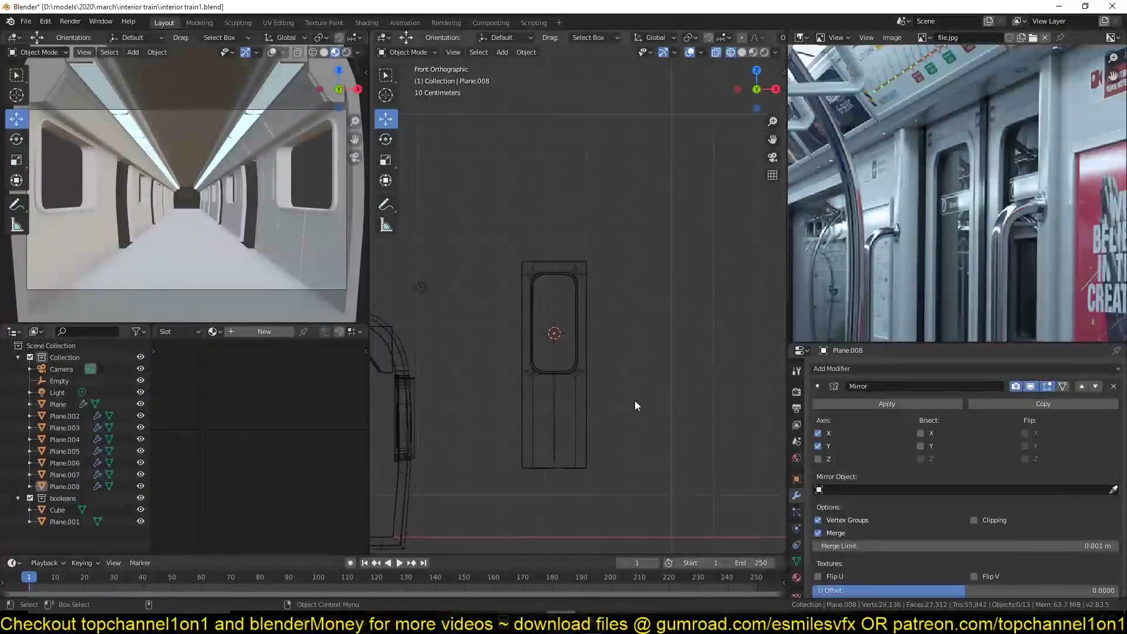
Shift the outer rim vertices along the upper part of the window's upper-right corner to even the rim width.
{"action": "scroll", "coordinate": [635, 401], "scroll_direction": "up", "scroll_amount": 9}
{"action": "middle_click_drag", "start_coordinate": [586, 241], "coordinate": [632, 333], "text": "shift"}
{"action": "middle_click_drag", "start_coordinate": [561, 314], "coordinate": [566, 376], "text": "shift"}
{"action": "scroll", "coordinate": [566, 376], "scroll_direction": "up", "scroll_amount": 2}
{"action": "scroll", "coordinate": [566, 376], "scroll_direction": "up", "scroll_amount": 2}
{"action": "key", "text": "z"}
{"action": "left_click", "coordinate": [692, 347]}
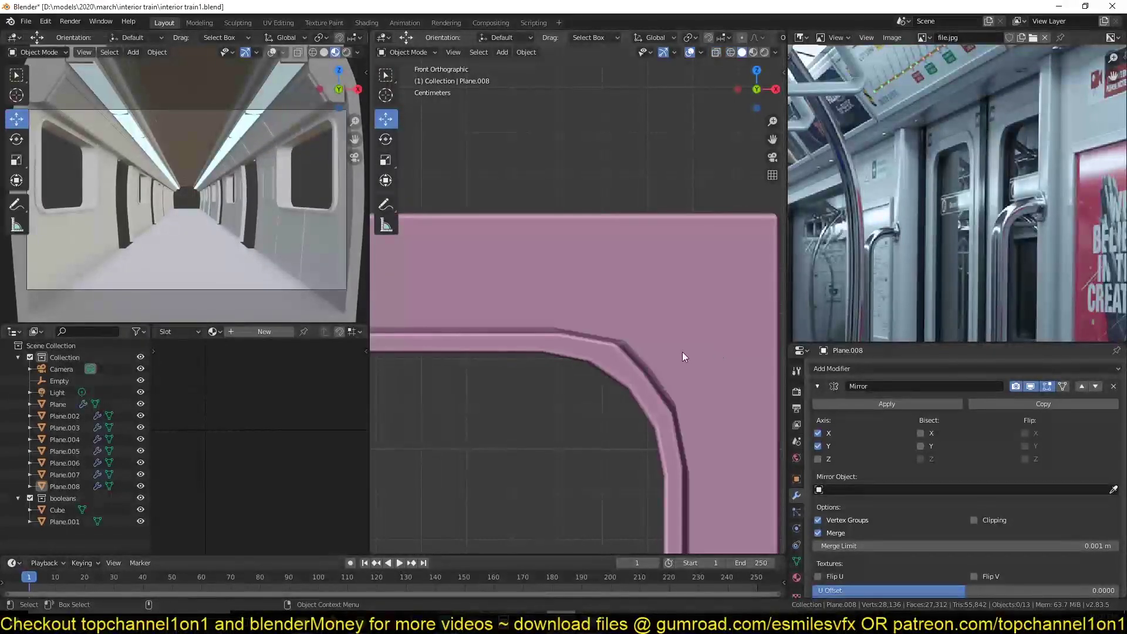
{"action": "key", "text": "Tab"}
{"action": "key", "text": "shift+z"}
{"action": "key", "text": "c"}
{"action": "left_click", "coordinate": [622, 345]}
{"action": "key", "text": "g"}
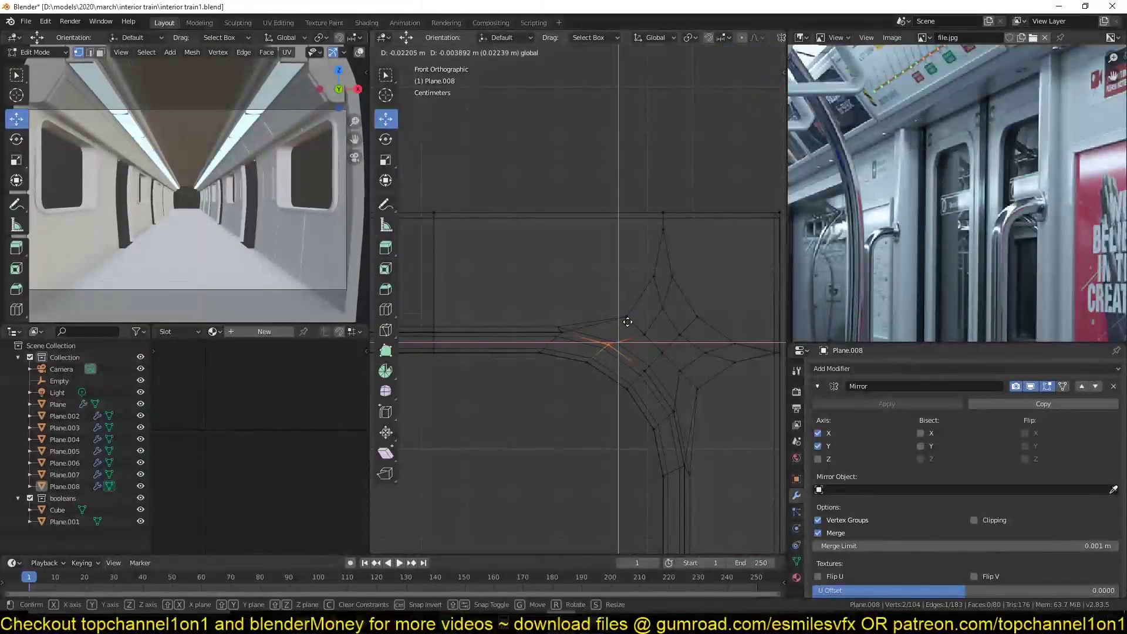
{"action": "left_click", "coordinate": [565, 337]}
{"action": "key", "text": "c"}
{"action": "right_click", "coordinate": [562, 332]}
{"action": "left_click_drag", "start_coordinate": [600, 333], "coordinate": [585, 332]}
Adjust the outer rim vertices on the vertical side of the upper-right corner and return to solid shading.
{"action": "left_click", "coordinate": [682, 466]}
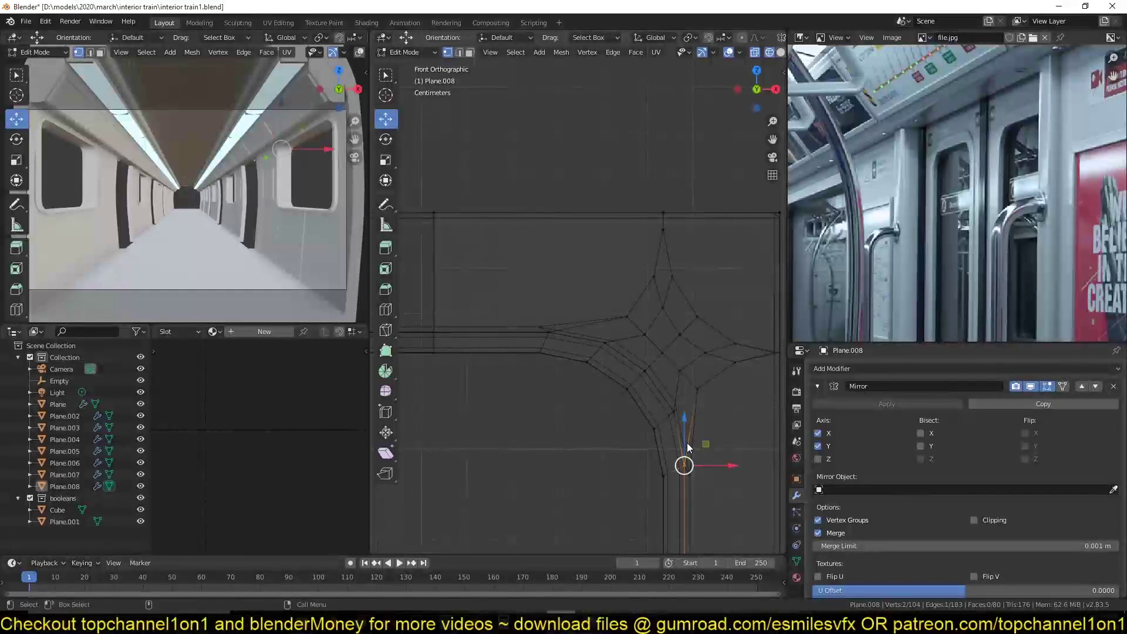
{"action": "left_click_drag", "start_coordinate": [684, 428], "coordinate": [684, 448]}
{"action": "left_click_drag", "start_coordinate": [667, 404], "coordinate": [678, 417]}
{"action": "left_click_drag", "start_coordinate": [674, 368], "coordinate": [674, 375]}
{"action": "scroll", "coordinate": [695, 417], "scroll_direction": "down", "scroll_amount": 2}
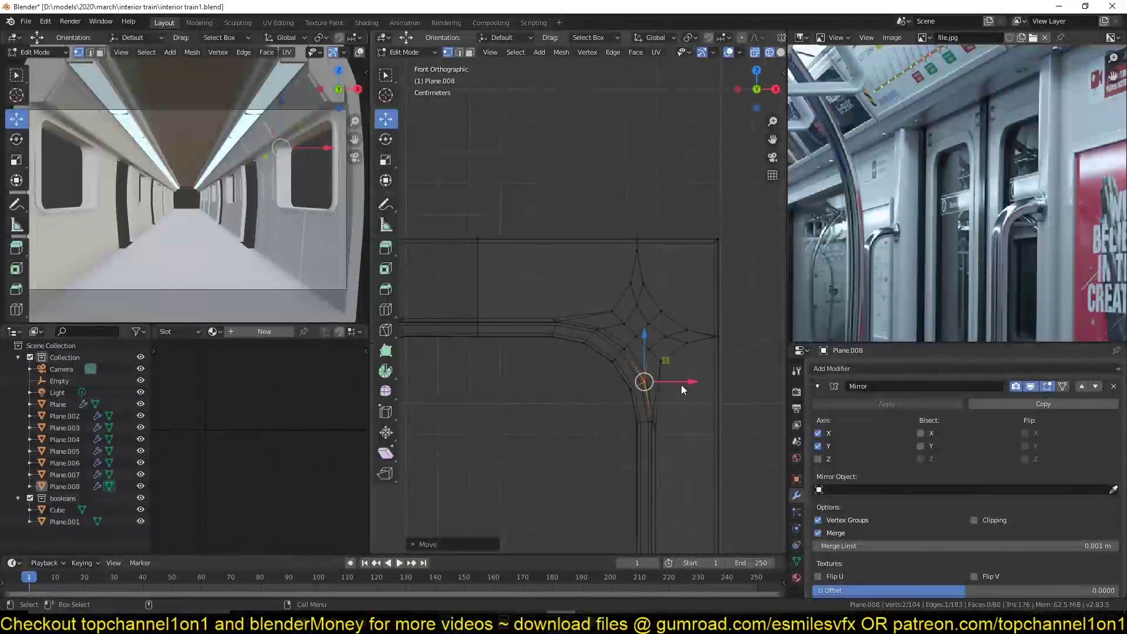
{"action": "key", "text": "z"}
{"action": "left_click", "coordinate": [745, 376]}
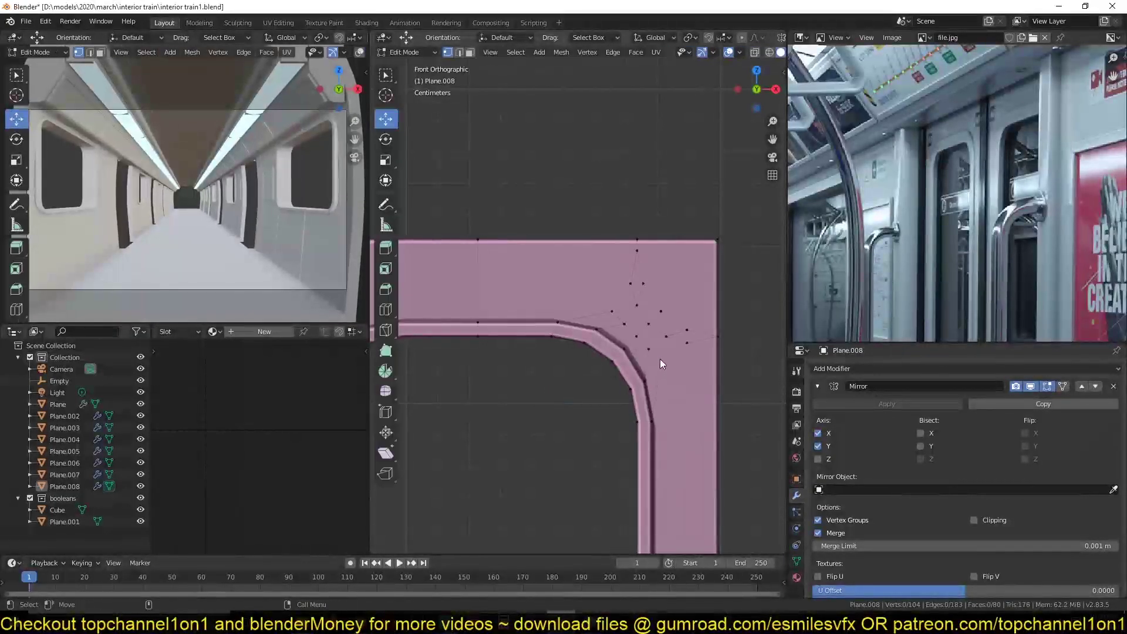
Dissolve the extra edge loops between the window's upper-right corner and the panel corner.
{"action": "key", "text": "2"}
{"action": "left_click", "coordinate": [631, 330], "text": "alt"}
{"action": "left_click", "coordinate": [644, 319], "text": "alt+shift"}
{"action": "key", "text": "ctrl+x"}
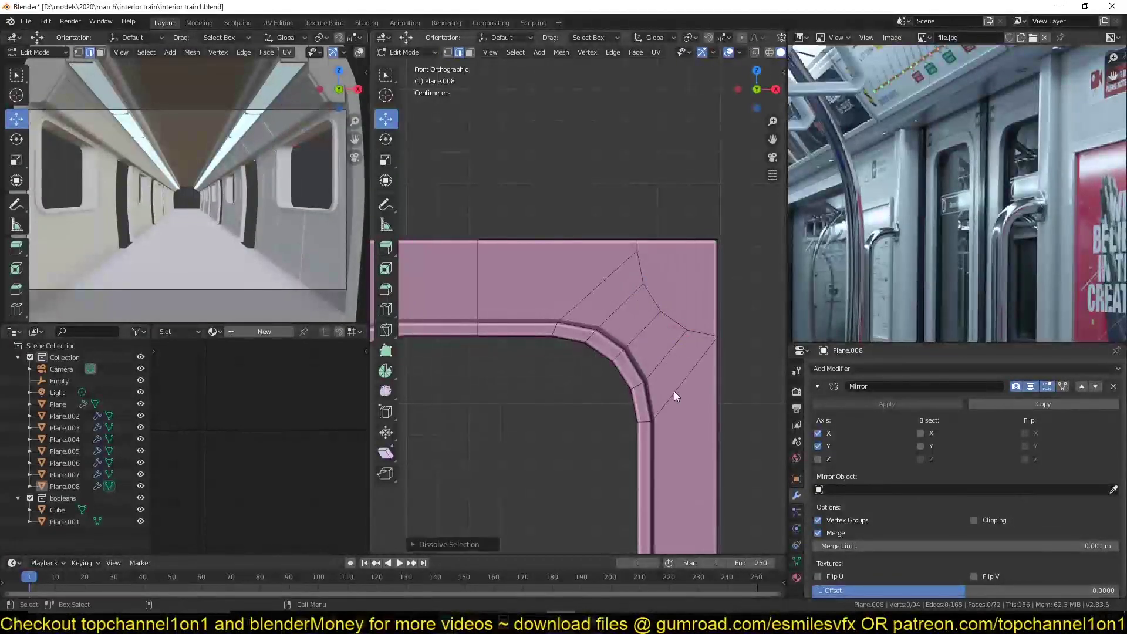
Dissolve the extra edge loops beside the window's lower-right corner and save the file.
{"action": "scroll", "coordinate": [674, 391], "scroll_direction": "down", "scroll_amount": 5}
{"action": "scroll", "coordinate": [615, 434], "scroll_direction": "up", "scroll_amount": 6}
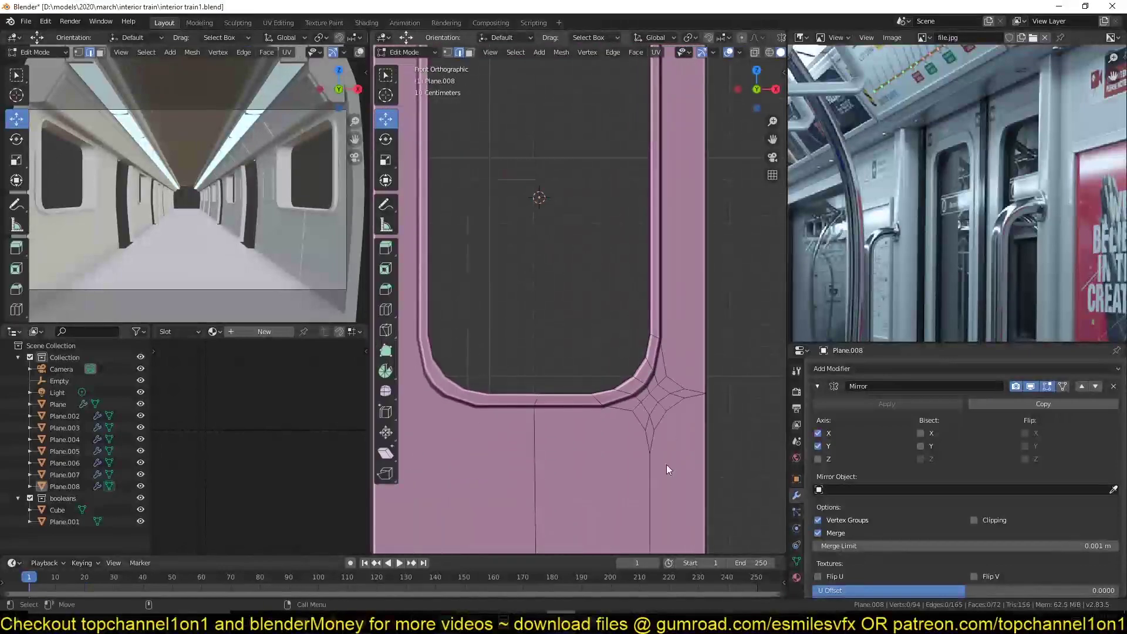
{"action": "middle_click_drag", "start_coordinate": [666, 474], "coordinate": [658, 415], "text": "shift"}
{"action": "left_click", "coordinate": [648, 367], "text": "alt"}
{"action": "key", "text": "Tab"}
{"action": "scroll", "coordinate": [653, 431], "scroll_direction": "down", "scroll_amount": 8}
{"action": "key", "text": "ctrl+s"}
{"action": "scroll", "coordinate": [854, 270], "scroll_direction": "up", "scroll_amount": 2}
{"action": "scroll", "coordinate": [543, 331], "scroll_direction": "up", "scroll_amount": 1}
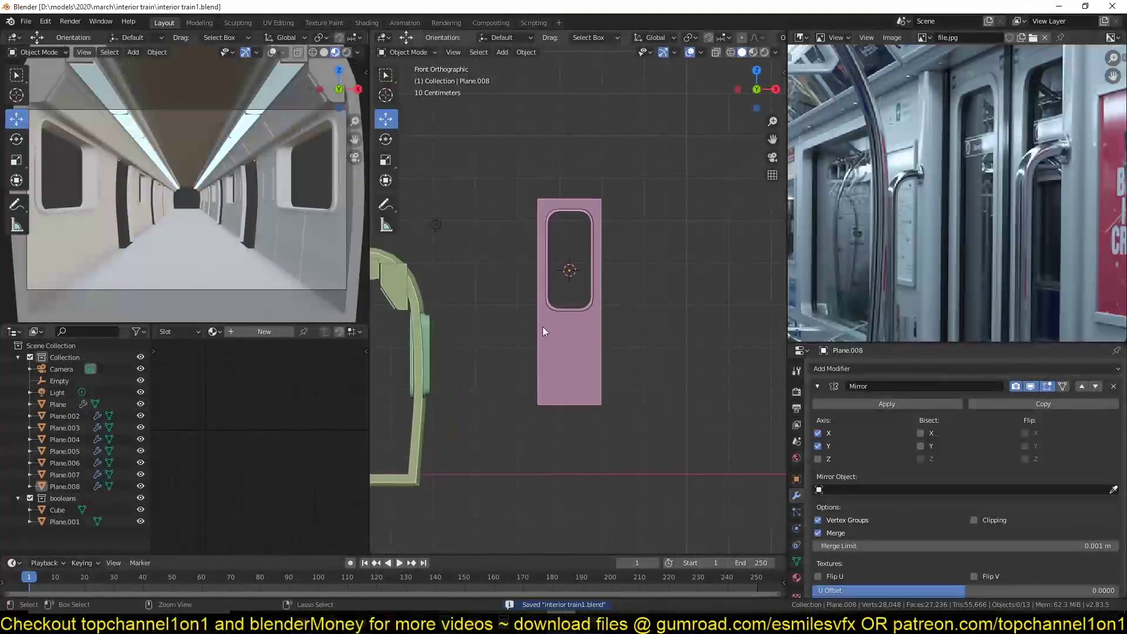
Add a centred loop cut around the inner wall of the window opening.
{"action": "middle_click_drag", "start_coordinate": [534, 347], "coordinate": [660, 396]}
{"action": "scroll", "coordinate": [499, 370], "scroll_direction": "up", "scroll_amount": 6}
{"action": "left_click", "coordinate": [564, 390]}
{"action": "key", "text": "Tab"}
{"action": "key", "text": "ctrl+r"}
{"action": "left_click", "coordinate": [637, 395]}
{"action": "right_click", "coordinate": [639, 396]}
Extrude the face loop on the window opening's inner wall along its normals and save the file.
{"action": "key", "text": "3"}
{"action": "middle_click_drag", "start_coordinate": [649, 396], "coordinate": [684, 368]}
{"action": "left_click", "coordinate": [685, 368], "text": "alt"}
{"action": "key", "text": "alt+e"}
{"action": "left_click", "coordinate": [685, 368]}
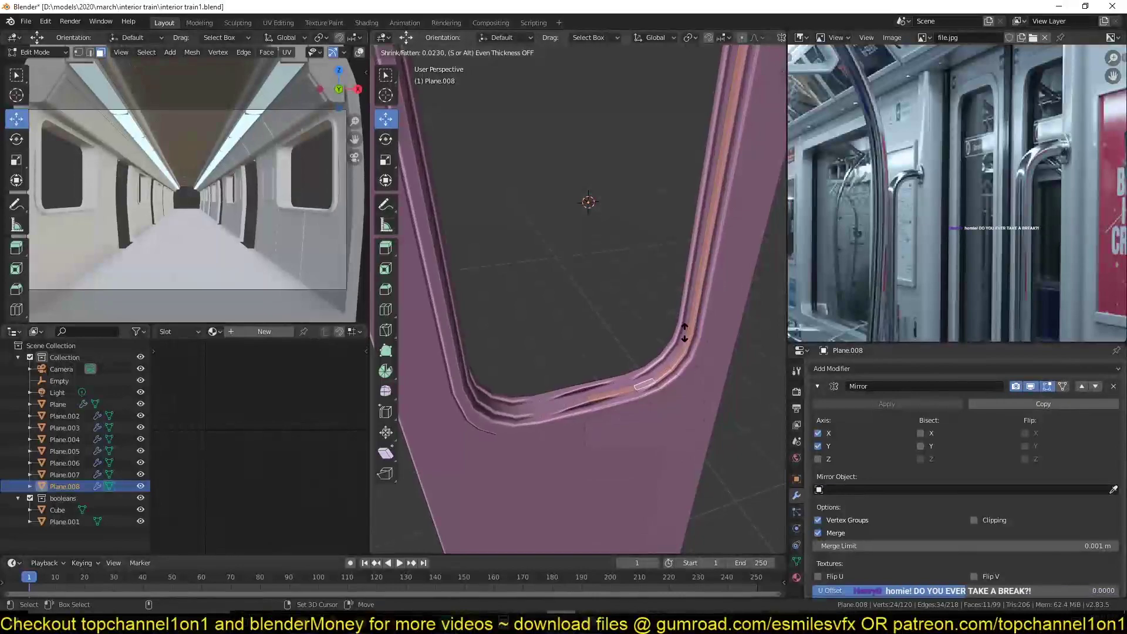
{"action": "left_click", "coordinate": [727, 419]}
{"action": "scroll", "coordinate": [698, 421], "scroll_direction": "down", "scroll_amount": 5}
{"action": "key", "text": "Tab"}
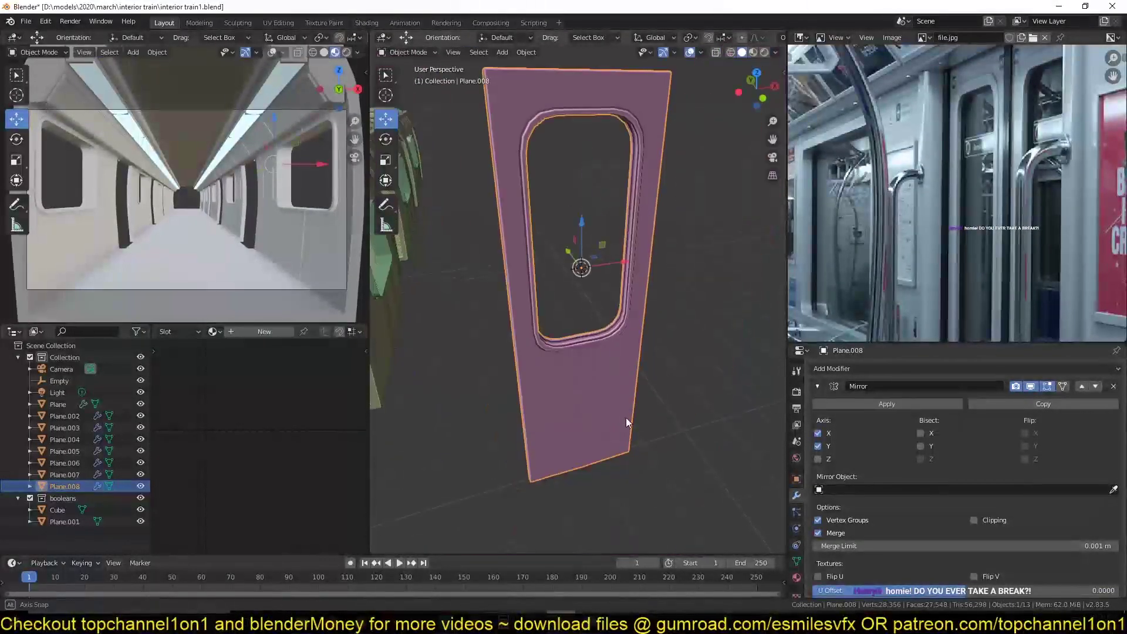
{"action": "key", "text": "alt+a"}
{"action": "middle_click_drag", "start_coordinate": [632, 400], "coordinate": [550, 375]}
{"action": "key", "text": "ctrl+s"}
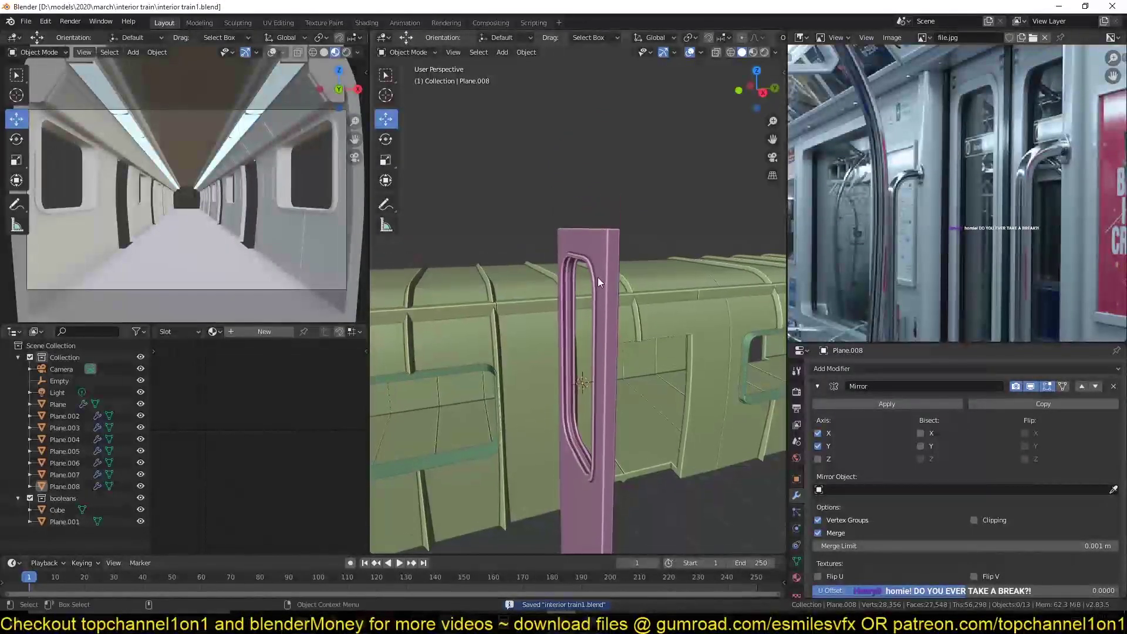
Select the door panel, show its window opening from the front and save the file.
{"action": "left_click", "coordinate": [607, 238]}
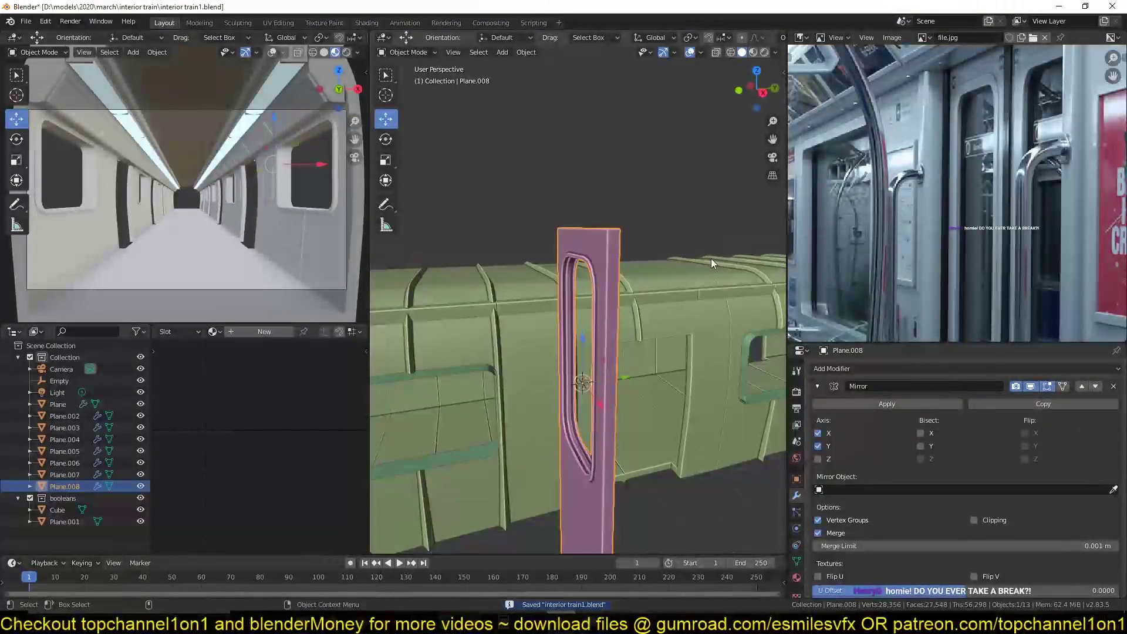
{"action": "mouse_move", "coordinate": [593, 267]}
{"action": "middle_mouse_down"}
{"action": "mouse_move", "coordinate": [573, 281]}
{"action": "mouse_move", "coordinate": [611, 270]}
{"action": "middle_mouse_up"}
{"action": "scroll", "coordinate": [645, 264], "scroll_direction": "up", "scroll_amount": 3}
{"action": "scroll", "coordinate": [671, 231], "scroll_direction": "down", "scroll_amount": 1}
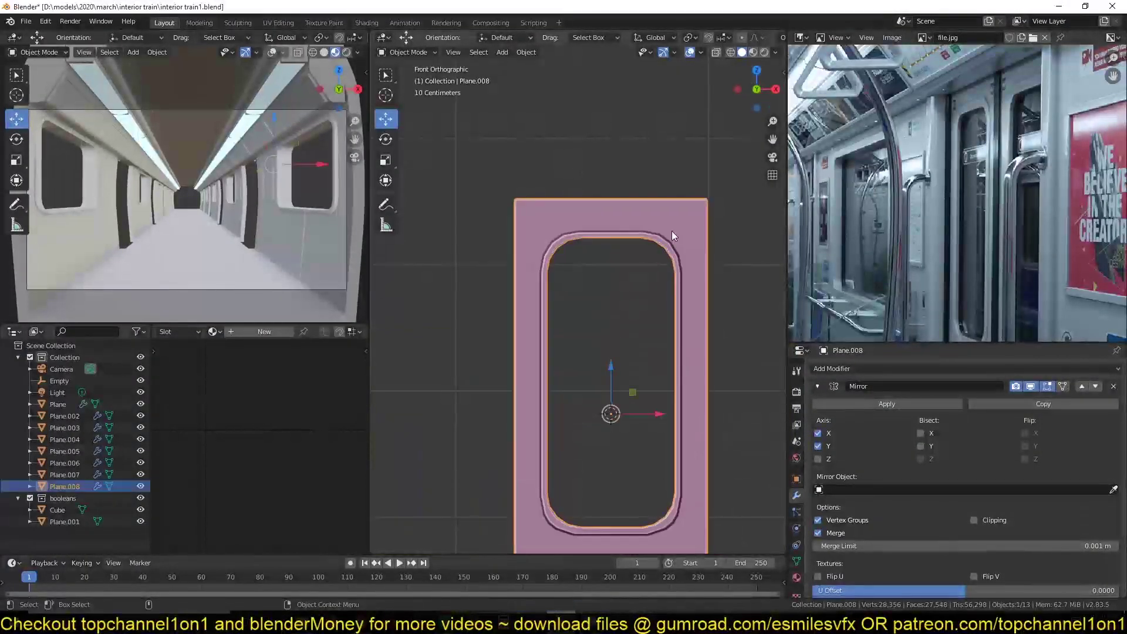
{"action": "scroll", "coordinate": [662, 338], "scroll_direction": "up", "scroll_amount": 1}
{"action": "scroll", "coordinate": [603, 343], "scroll_direction": "up", "scroll_amount": 1}
{"action": "key", "text": "ctrl+s"}
Edit the panel's mesh in wireframe and select the centre edge loop below the window opening.
{"action": "key", "text": "Tab"}
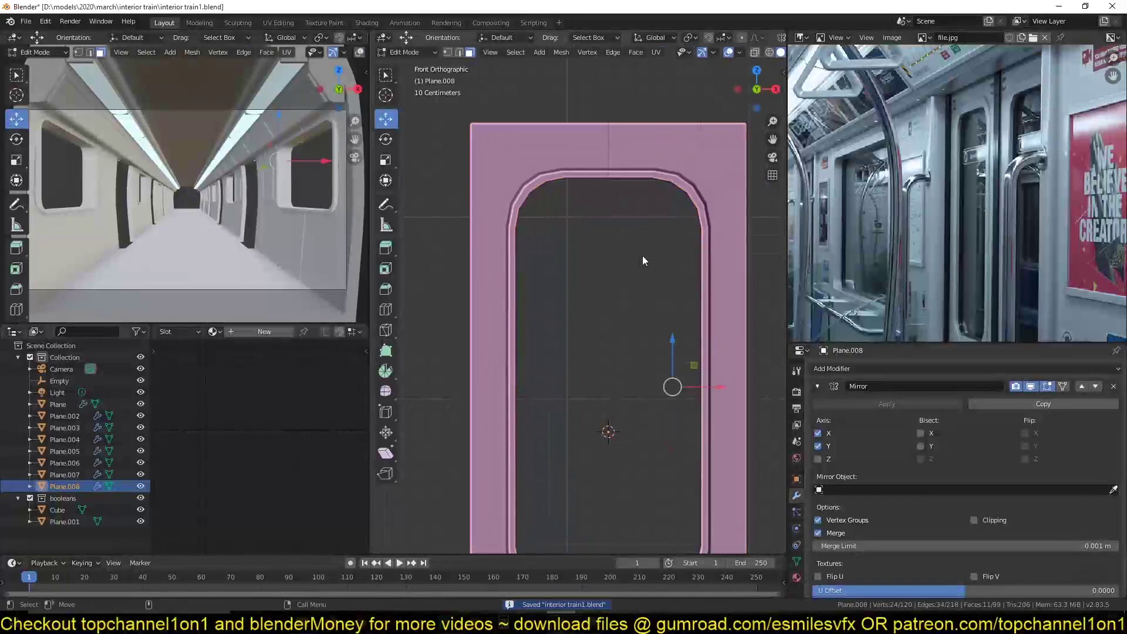
{"action": "key", "text": "z"}
{"action": "key", "text": "1"}
{"action": "key", "text": "alt+a"}
{"action": "middle_click_drag", "start_coordinate": [602, 200], "coordinate": [561, 245], "text": "shift"}
{"action": "scroll", "coordinate": [559, 382], "scroll_direction": "down", "scroll_amount": 4}
{"action": "middle_click_drag", "start_coordinate": [559, 352], "coordinate": [562, 280], "text": "shift"}
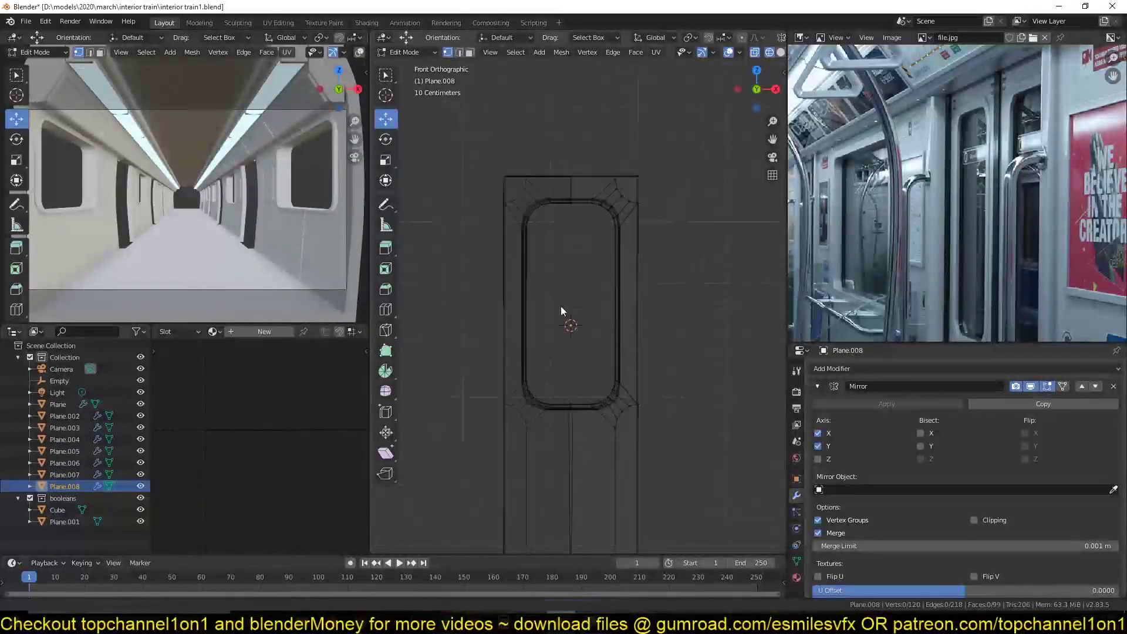
{"action": "scroll", "coordinate": [625, 364], "scroll_direction": "up", "scroll_amount": 6}
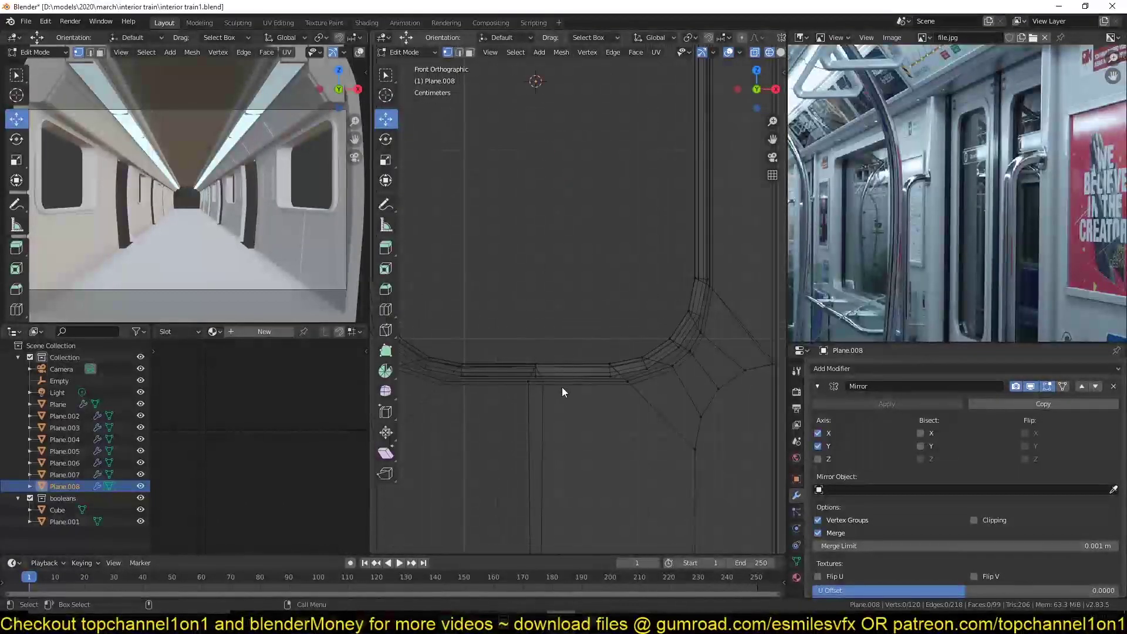
{"action": "scroll", "coordinate": [562, 389], "scroll_direction": "down", "scroll_amount": 4}
{"action": "left_click", "coordinate": [555, 408], "text": "alt"}
{"action": "key", "text": "Tab"}
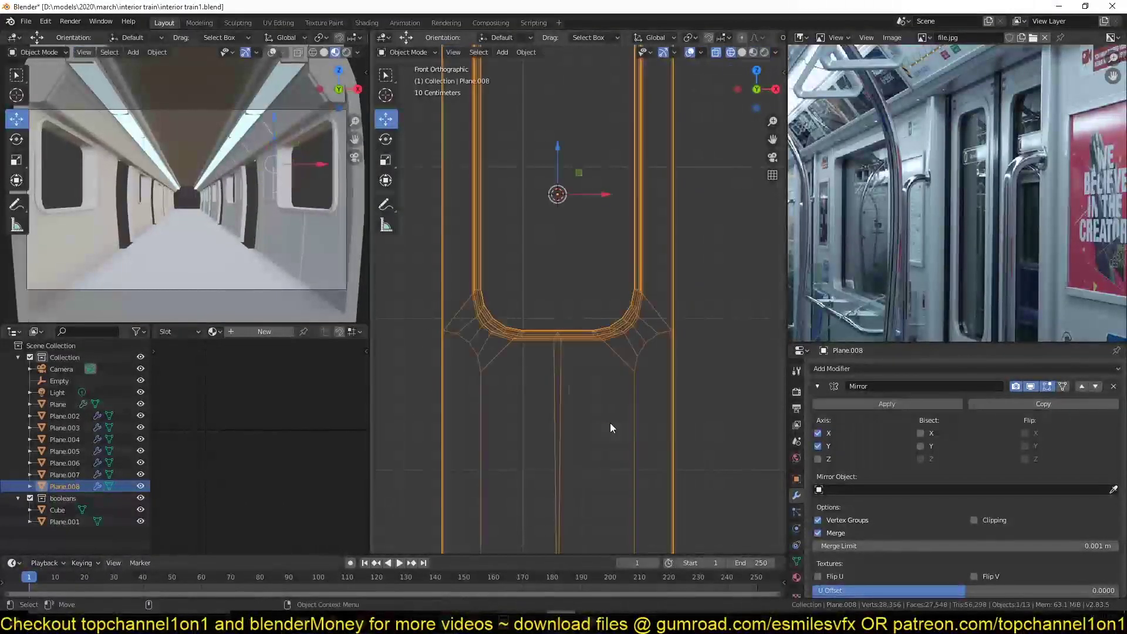
Enable Clipping on the Mirror modifier and bring the centre edge loop below the window onto the mirror line.
{"action": "left_click", "coordinate": [974, 520]}
{"action": "key", "text": "Tab"}
{"action": "scroll", "coordinate": [633, 348], "scroll_direction": "up", "scroll_amount": 3}
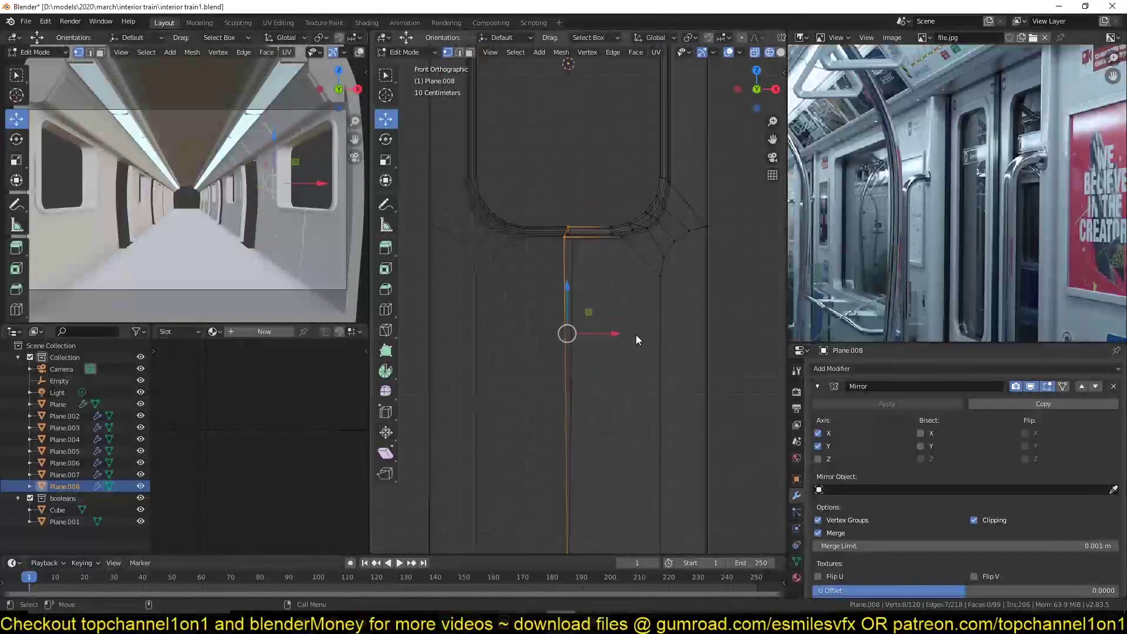
{"action": "scroll", "coordinate": [635, 335], "scroll_direction": "up", "scroll_amount": 1}
{"action": "middle_click_drag", "start_coordinate": [635, 335], "coordinate": [590, 251], "text": "shift"}
{"action": "scroll", "coordinate": [591, 352], "scroll_direction": "down", "scroll_amount": 5}
{"action": "middle_click_drag", "start_coordinate": [591, 365], "coordinate": [580, 344], "text": "shift"}
{"action": "left_click_drag", "start_coordinate": [583, 265], "coordinate": [604, 176]}
Check the centre edge loop above the window, return the panel to solid shading and save the file.
{"action": "middle_click_drag", "start_coordinate": [602, 125], "coordinate": [610, 364], "text": "shift"}
{"action": "middle_click_drag", "start_coordinate": [581, 189], "coordinate": [583, 255], "text": "shift"}
{"action": "scroll", "coordinate": [583, 255], "scroll_direction": "up", "scroll_amount": 4}
{"action": "left_click", "coordinate": [541, 225], "text": "alt"}
{"action": "key", "text": "z"}
{"action": "left_click", "coordinate": [685, 239]}
{"action": "key", "text": "Tab"}
{"action": "middle_click_drag", "start_coordinate": [680, 276], "coordinate": [627, 262], "text": "shift"}
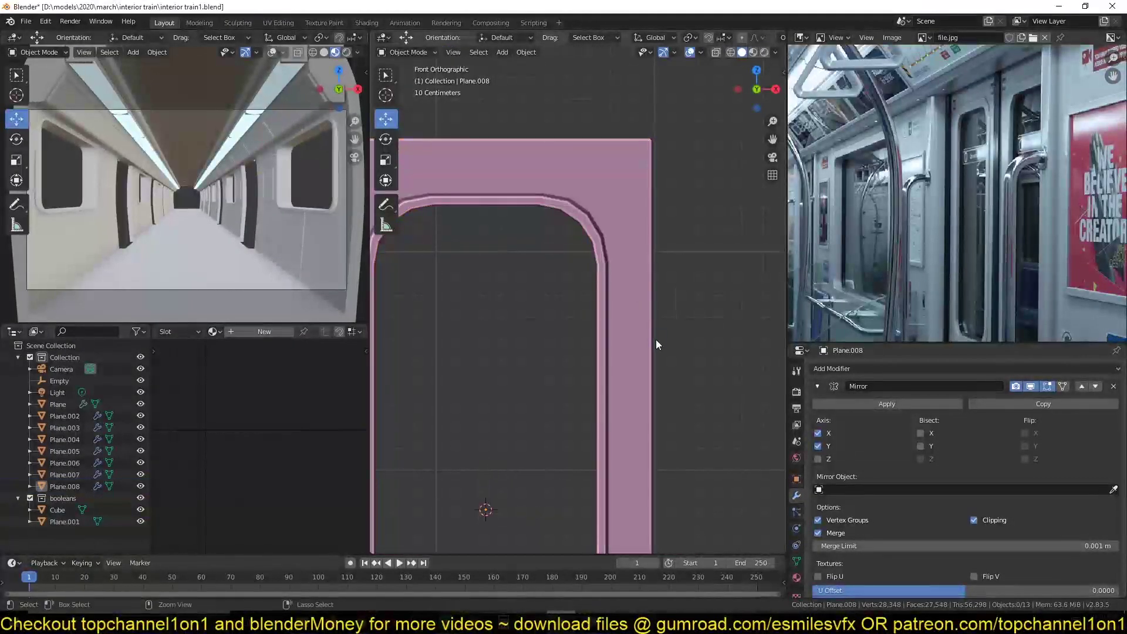
{"action": "key", "text": "ctrl+s"}
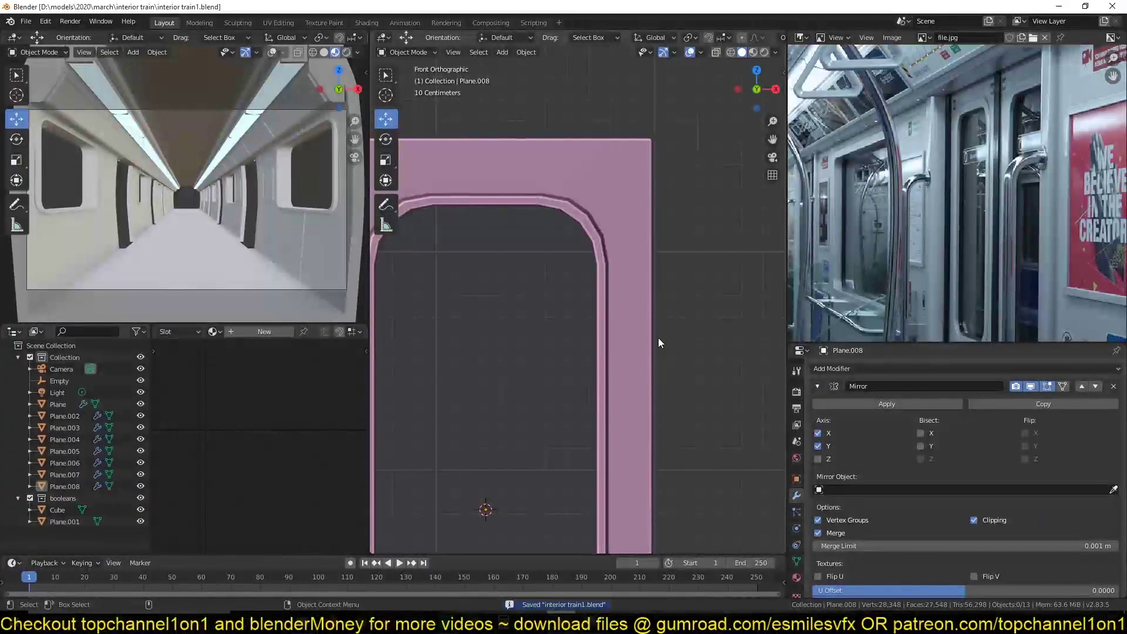
{"action": "key", "text": "Tab"}
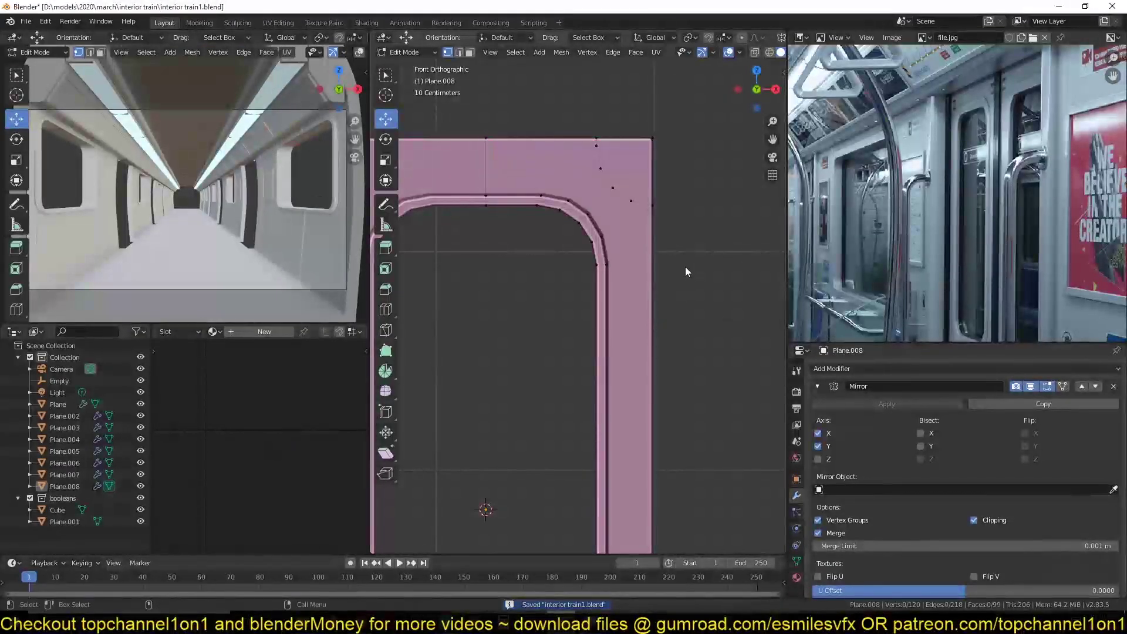
{"action": "middle_click_drag", "start_coordinate": [684, 272], "coordinate": [600, 287]}
{"action": "key", "text": "ctrl+r"}
{"action": "left_click", "coordinate": [610, 270]}
{"action": "right_click", "coordinate": [627, 201]}
{"action": "key", "text": "ctrl+z"}
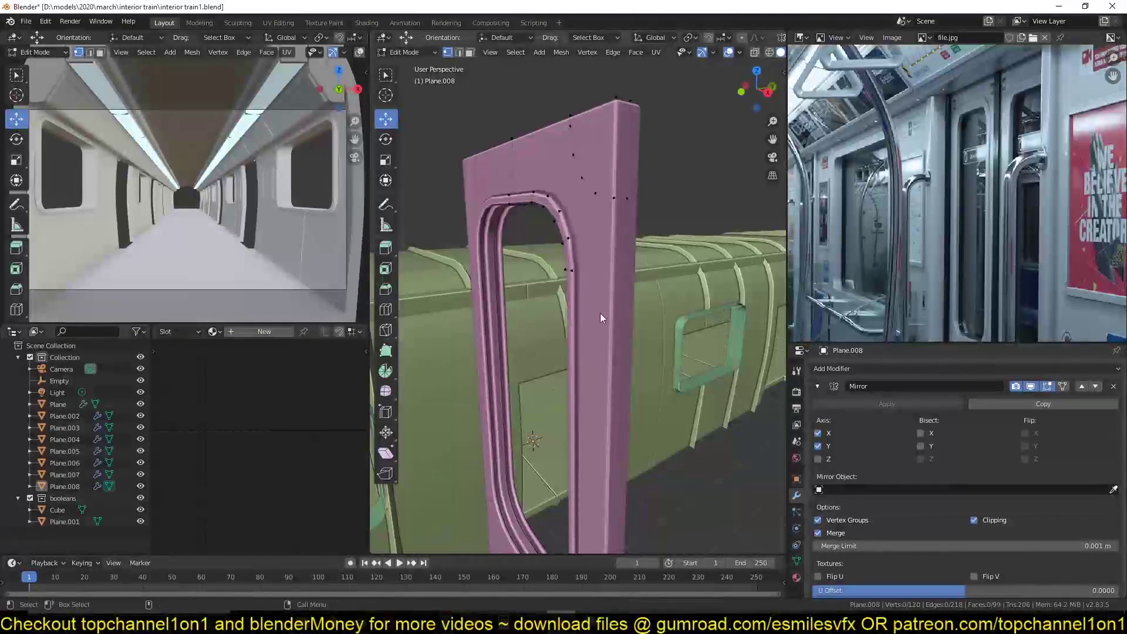
{"action": "key", "text": "Tab"}
Save the file and examine the lower door area in the reference photo against the modelled panel.
{"action": "middle_click_drag", "start_coordinate": [572, 336], "coordinate": [620, 364]}
{"action": "key", "text": "ctrl+s"}
{"action": "scroll", "coordinate": [916, 214], "scroll_direction": "down", "scroll_amount": 3}
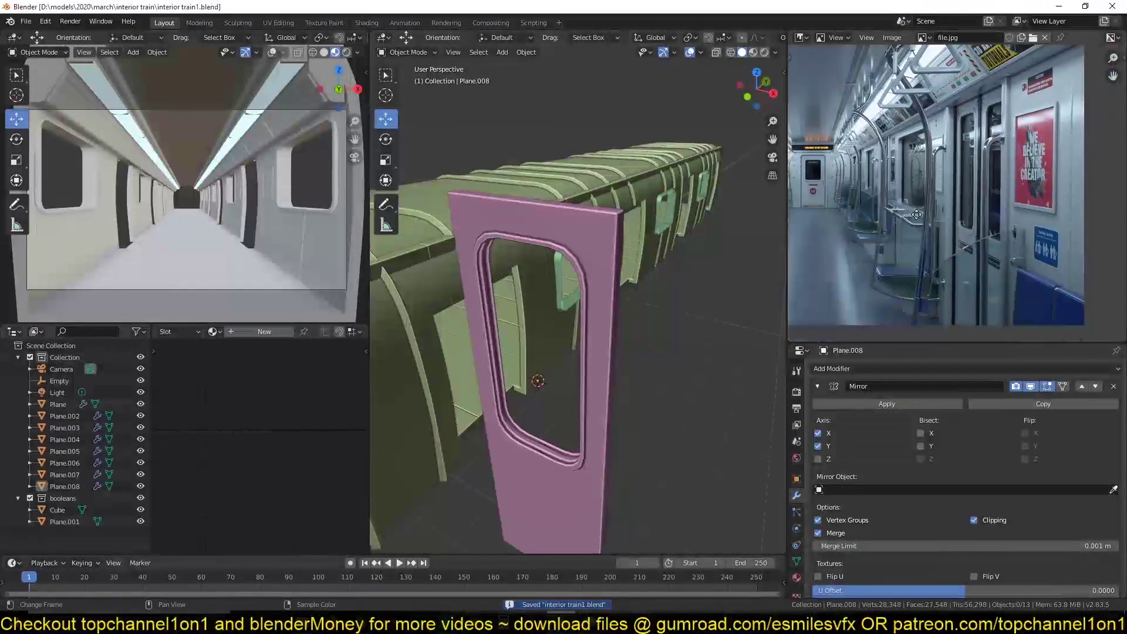
{"action": "scroll", "coordinate": [916, 215], "scroll_direction": "up", "scroll_amount": 5}
{"action": "scroll", "coordinate": [499, 424], "scroll_direction": "up", "scroll_amount": 2}
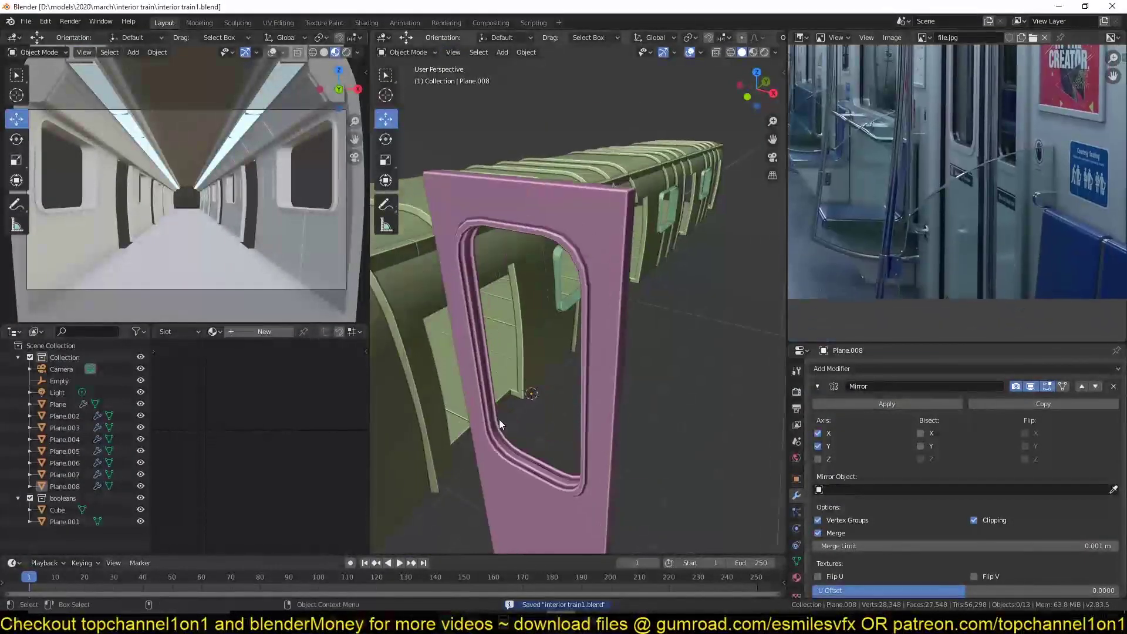
{"action": "middle_click_drag", "start_coordinate": [499, 419], "coordinate": [610, 428]}
{"action": "scroll", "coordinate": [956, 309], "scroll_direction": "up", "scroll_amount": 2}
{"action": "scroll", "coordinate": [956, 309], "scroll_direction": "up", "scroll_amount": 1}
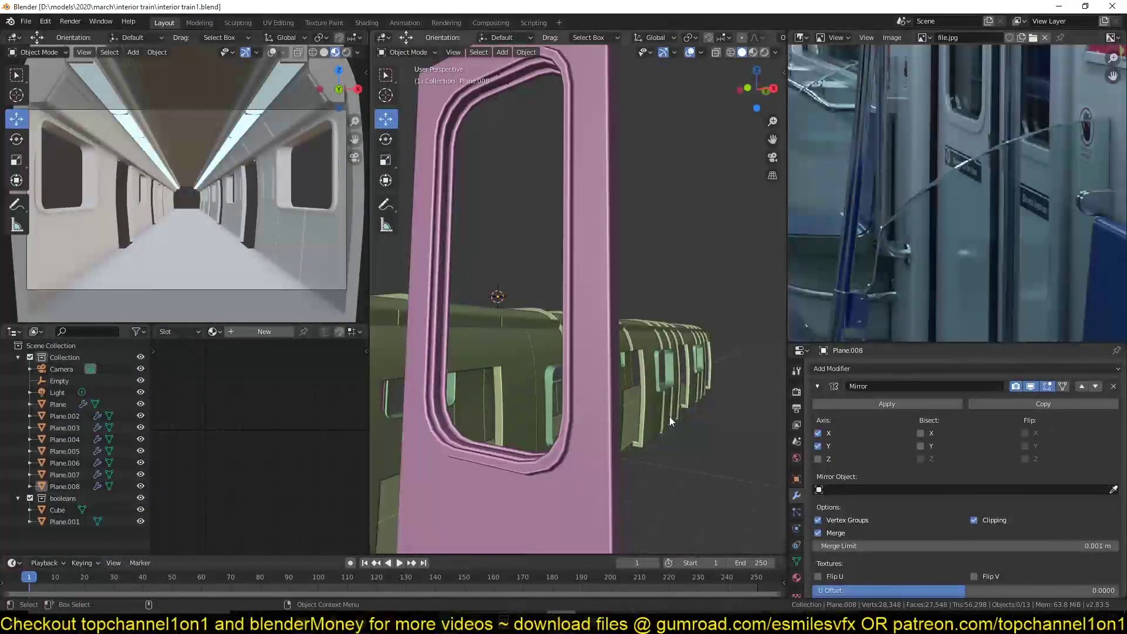
Add a loop cut across the panel's bevelled side edge just below the window's lower-right corner.
{"action": "key", "text": "Tab"}
{"action": "scroll", "coordinate": [614, 325], "scroll_direction": "up", "scroll_amount": 4}
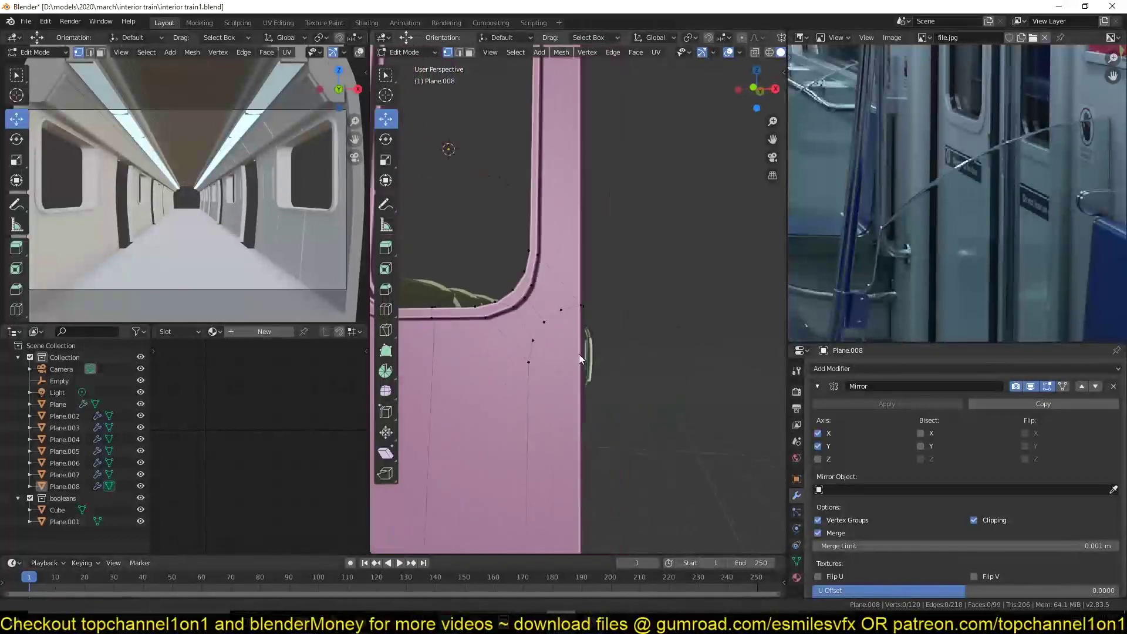
{"action": "middle_click_drag", "start_coordinate": [578, 356], "coordinate": [512, 290]}
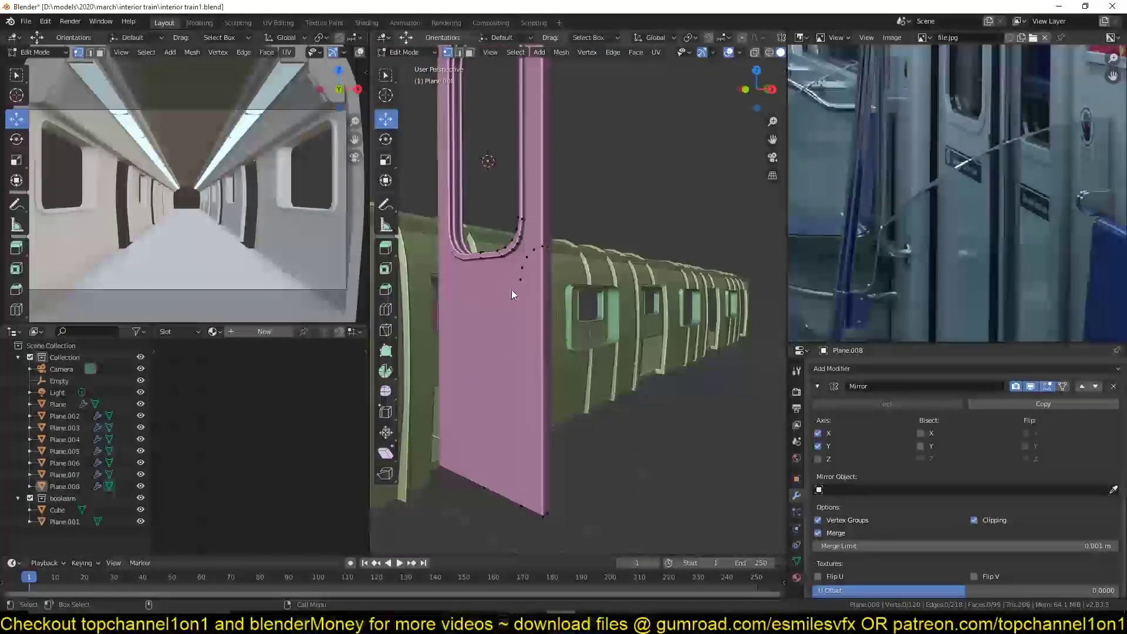
{"action": "key", "text": "ctrl+r"}
{"action": "left_click", "coordinate": [545, 280]}
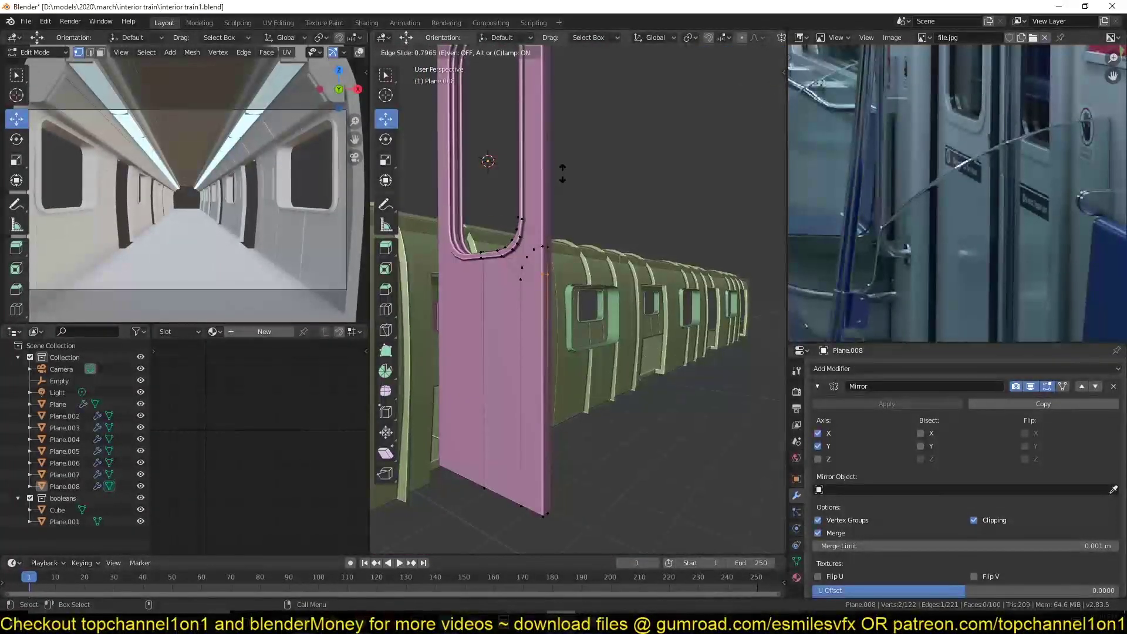
{"action": "left_click", "coordinate": [562, 173]}
Connect the new side-edge vertex to the inner vertex below the window's lower-right corner.
{"action": "scroll", "coordinate": [565, 189], "scroll_direction": "up", "scroll_amount": 3}
{"action": "middle_click_drag", "start_coordinate": [564, 188], "coordinate": [594, 235]}
{"action": "middle_click_drag", "start_coordinate": [522, 276], "coordinate": [563, 318]}
{"action": "scroll", "coordinate": [550, 303], "scroll_direction": "up", "scroll_amount": 1}
{"action": "left_click", "coordinate": [489, 295]}
{"action": "left_click", "coordinate": [597, 308], "text": "shift"}
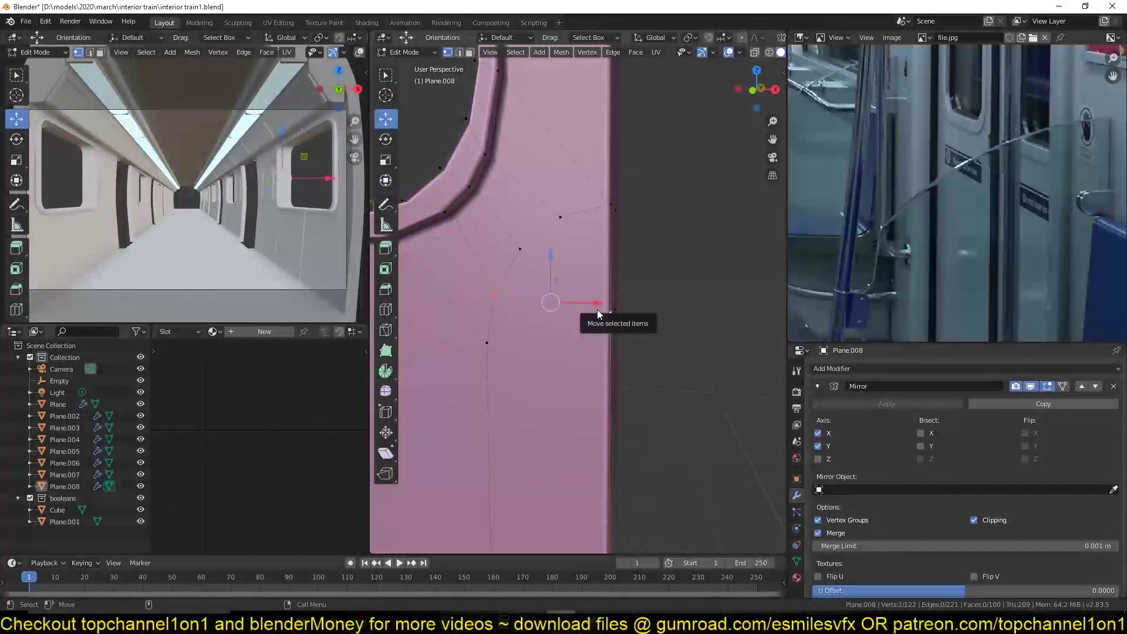
{"action": "key", "text": "j"}
Set the pivot point to Active Element and scale the two connected vertices to 0 along Z.
{"action": "key", "text": "period"}
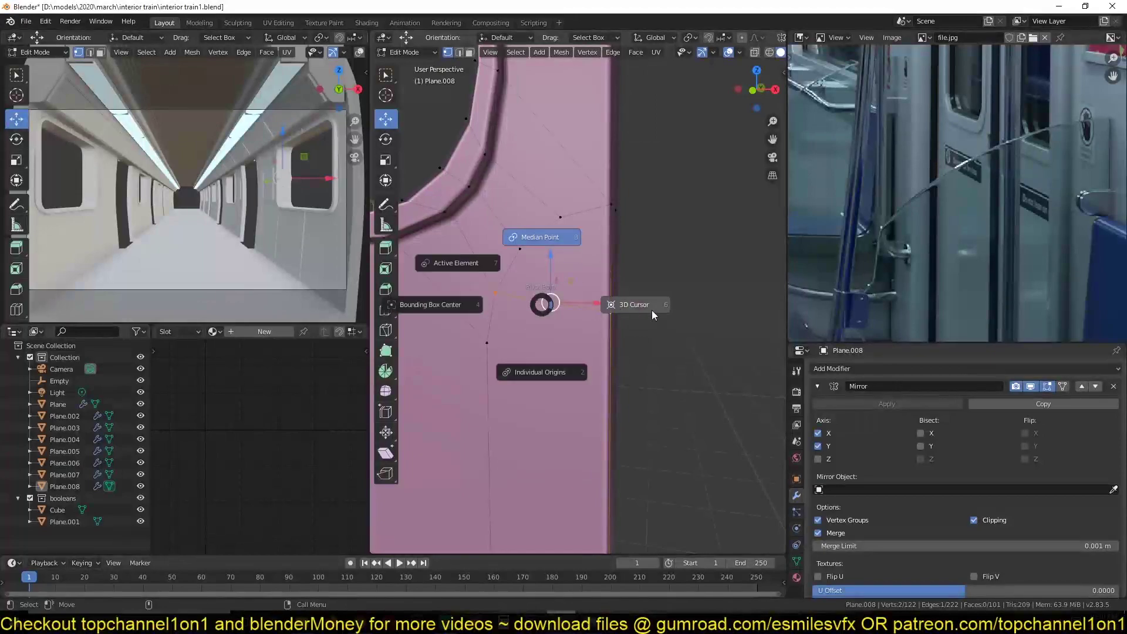
{"action": "left_click", "coordinate": [634, 305]}
{"action": "type", "text": "sz"}
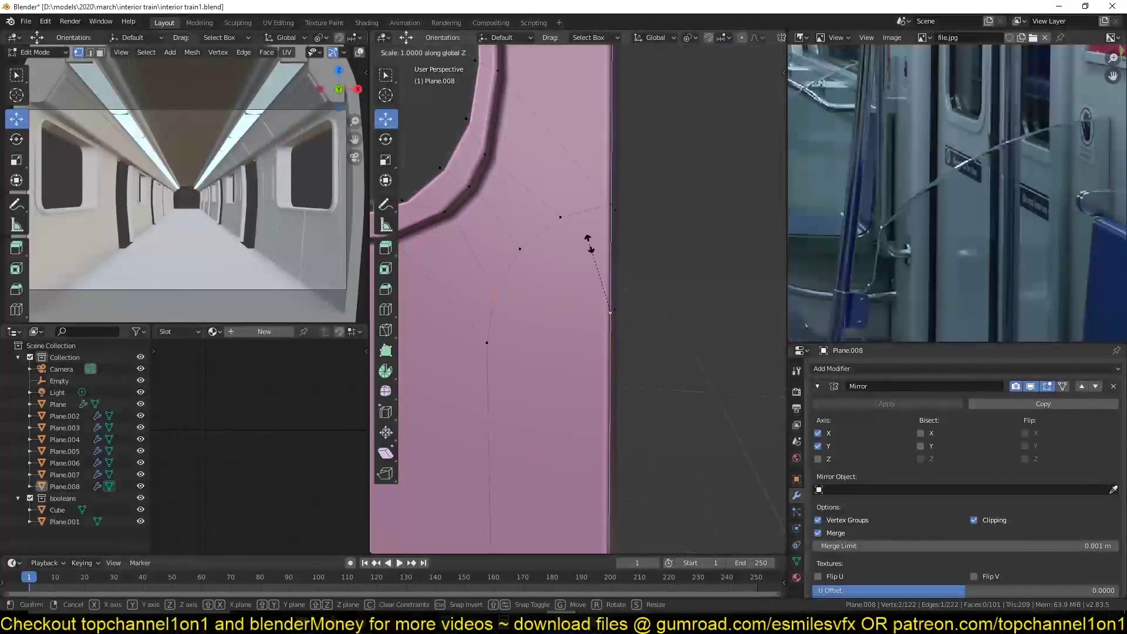
{"action": "type", "text": "0"}
{"action": "key", "text": "Return"}
{"action": "key", "text": "alt+a"}
{"action": "middle_click_drag", "start_coordinate": [586, 244], "coordinate": [559, 253]}
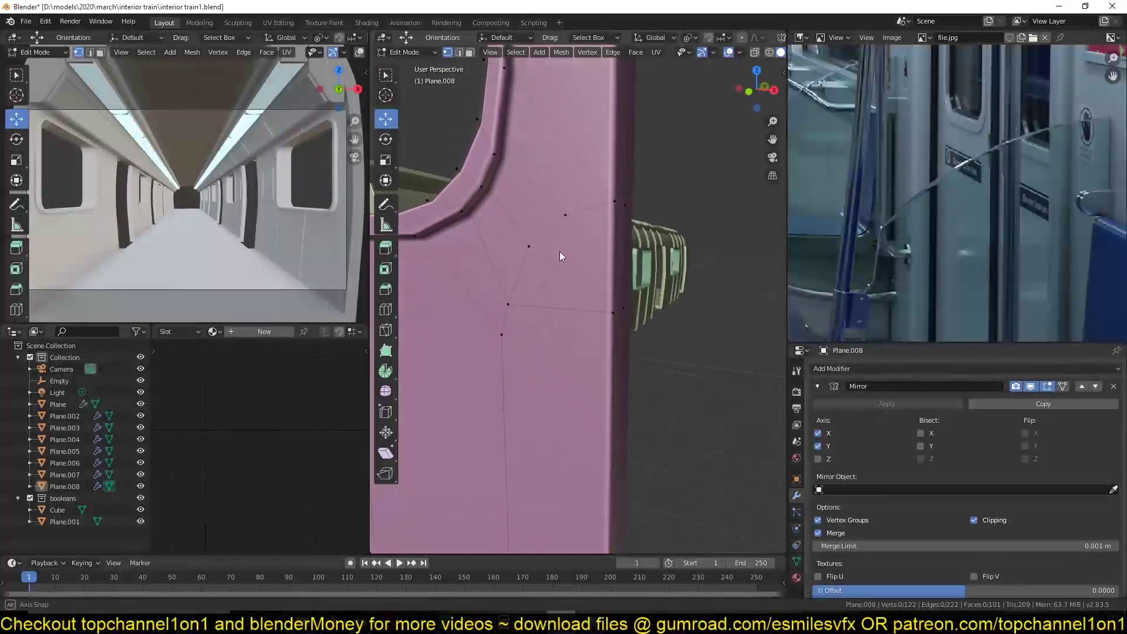
Connect the upper side-edge vertex to the vertex on the window rim's lower-right corner.
{"action": "left_click", "coordinate": [614, 201]}
{"action": "left_click", "coordinate": [491, 190], "text": "shift"}
{"action": "key", "text": "j"}
{"action": "key", "text": "alt+a"}
{"action": "key", "text": "2"}
{"action": "key", "text": "1"}
{"action": "middle_click_drag", "start_coordinate": [543, 294], "coordinate": [558, 276]}
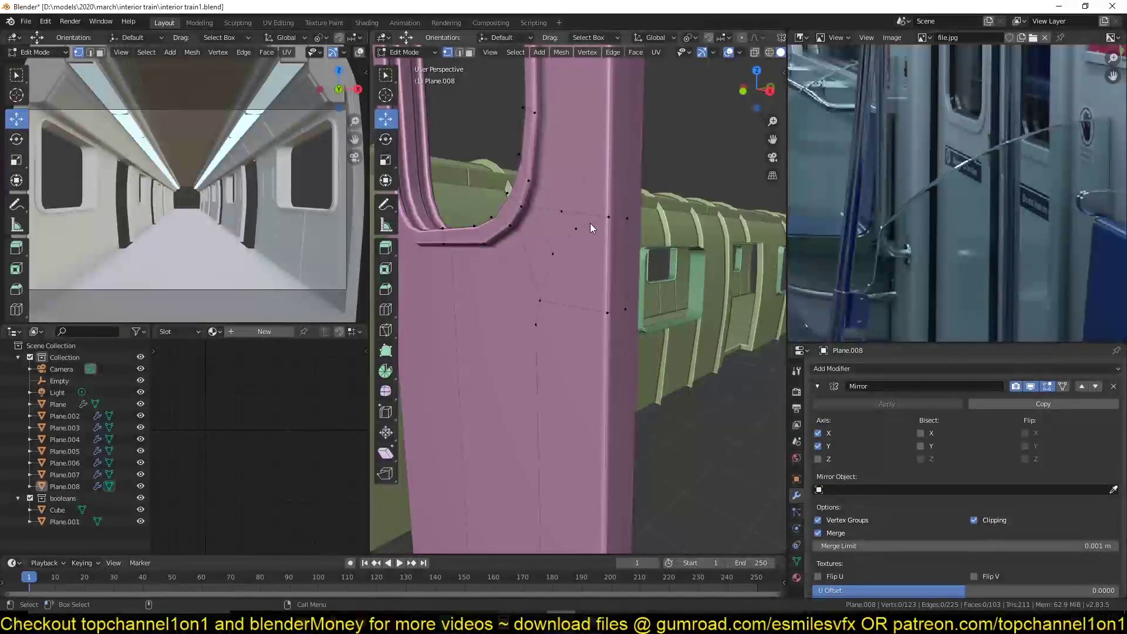
Level the new junction vertex with the upper side-edge vertex by scaling both to 0 along Z.
{"action": "middle_click_drag", "start_coordinate": [589, 223], "coordinate": [557, 214]}
{"action": "left_click", "coordinate": [543, 206]}
{"action": "left_click", "coordinate": [605, 219], "text": "shift"}
{"action": "key", "text": "s"}
{"action": "key", "text": "z"}
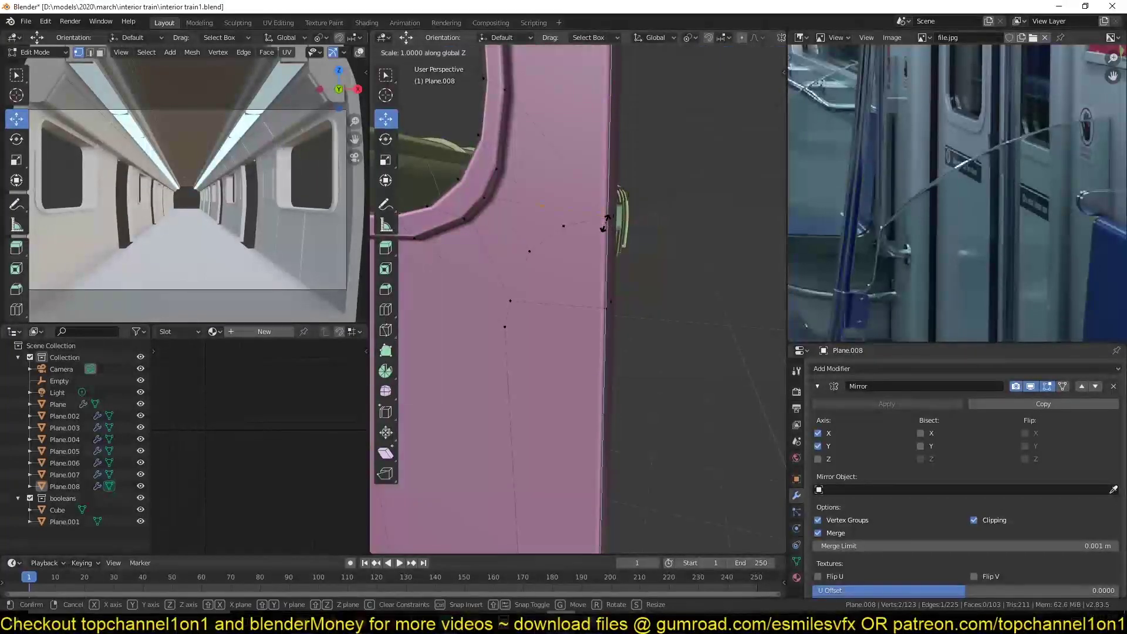
{"action": "key", "text": "0"}
{"action": "key", "text": "Return"}
{"action": "key", "text": "alt+a"}
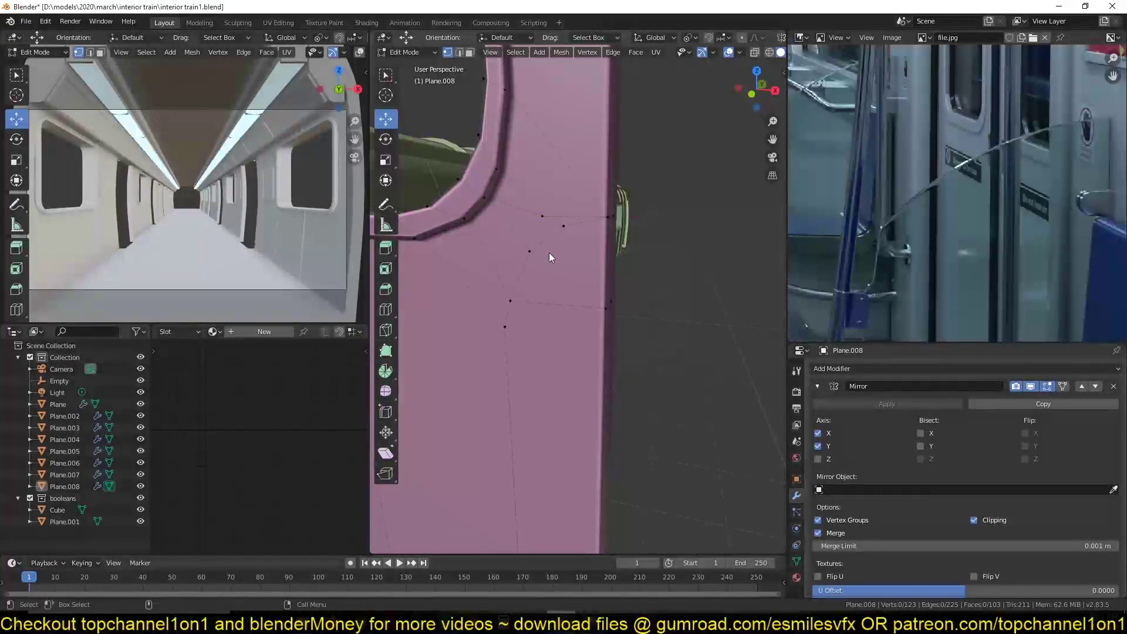
Knife a vertical edge from the upper junction vertex down to the lower horizontal edge.
{"action": "key", "text": "k"}
{"action": "left_click", "coordinate": [542, 216]}
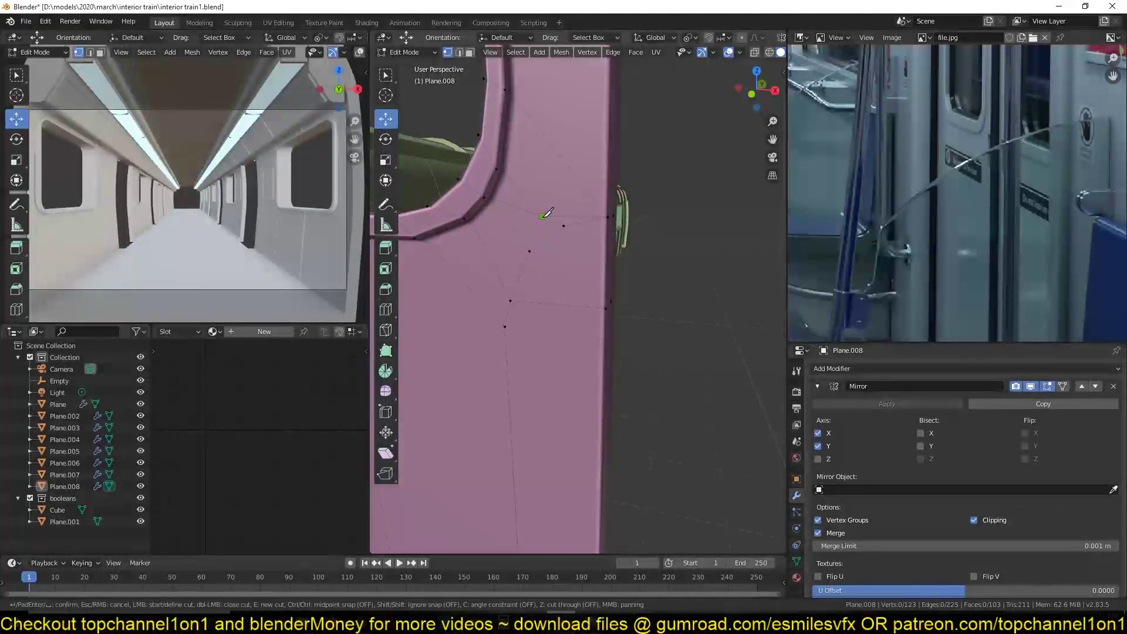
{"action": "left_click", "coordinate": [545, 303]}
{"action": "key", "text": "Return"}
{"action": "scroll", "coordinate": [568, 276], "scroll_direction": "up", "scroll_amount": 2}
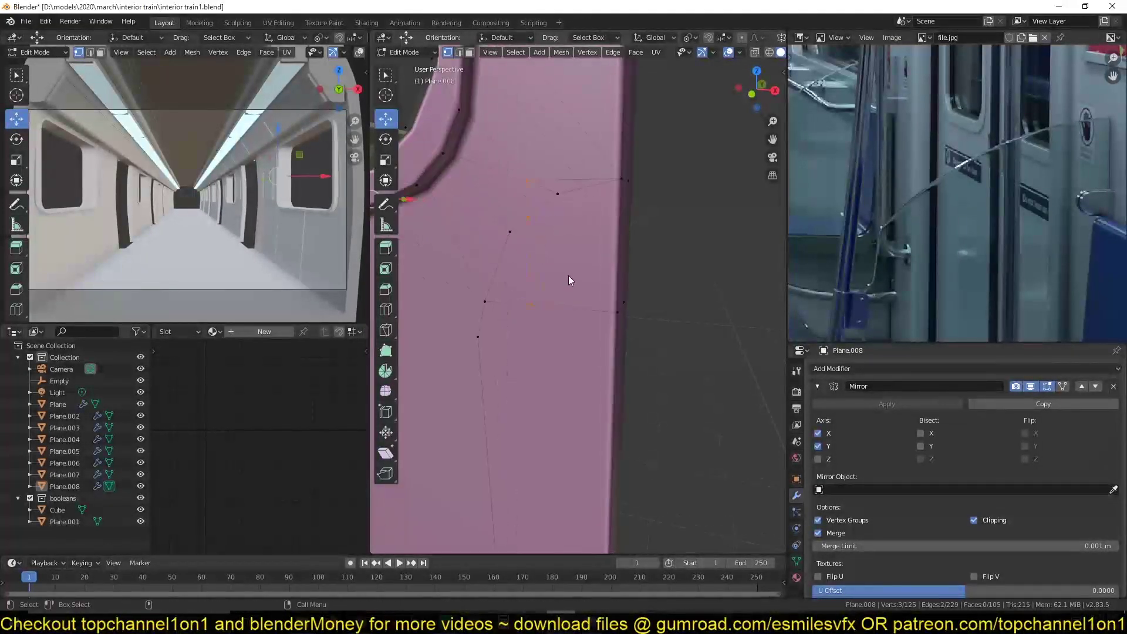
Dissolve the leftover slanted edges around the new vertical cut near the window corner.
{"action": "key", "text": "2"}
{"action": "left_click", "coordinate": [560, 195], "text": "alt"}
{"action": "left_click", "coordinate": [543, 208], "text": "shift"}
{"action": "key", "text": "ctrl+x"}
{"action": "scroll", "coordinate": [555, 276], "scroll_direction": "down", "scroll_amount": 1}
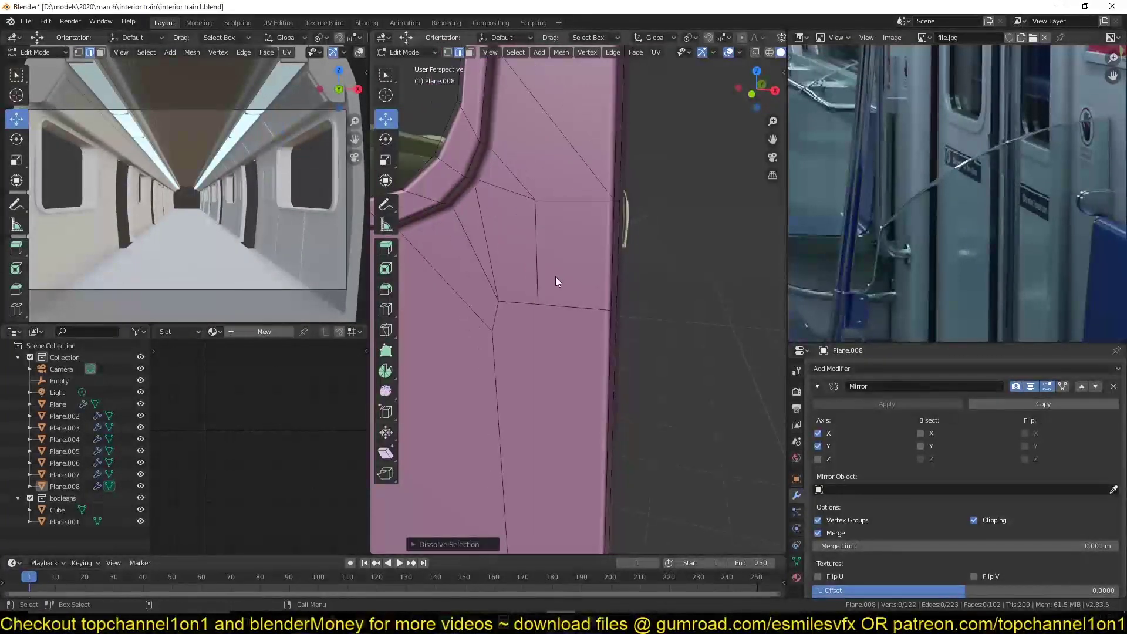
Subdivide the upper and lower horizontal edges to add a second vertical edge between them.
{"action": "middle_click_drag", "start_coordinate": [555, 277], "coordinate": [586, 241]}
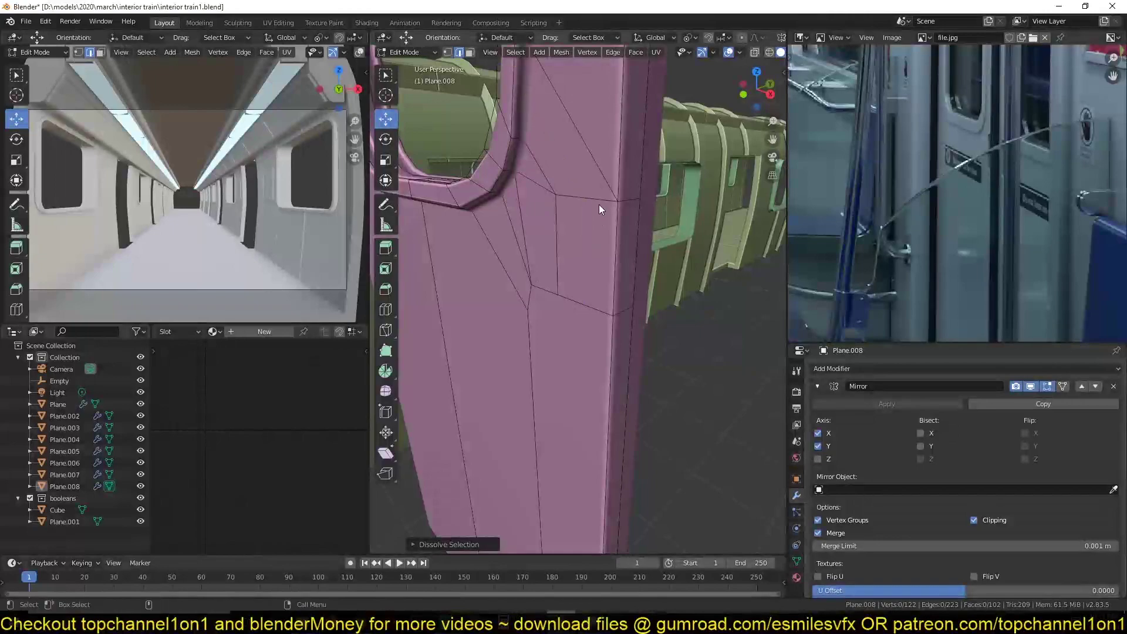
{"action": "left_click", "coordinate": [599, 203]}
{"action": "left_click", "coordinate": [594, 309], "text": "shift"}
{"action": "right_click", "coordinate": [590, 243]}
{"action": "left_click", "coordinate": [590, 246]}
Edge-slide the new vertical edge horizontally between the knife cut and the panel's side.
{"action": "key", "text": "g"}
{"action": "key", "text": "g"}
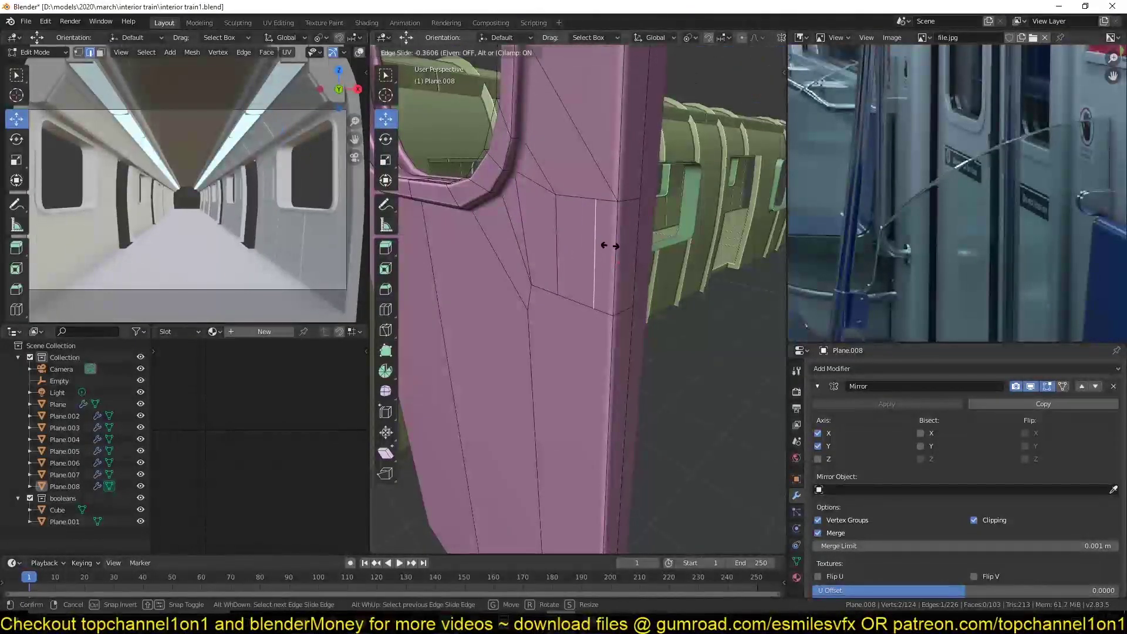
{"action": "left_click", "coordinate": [604, 245]}
{"action": "middle_click_drag", "start_coordinate": [605, 246], "coordinate": [619, 219]}
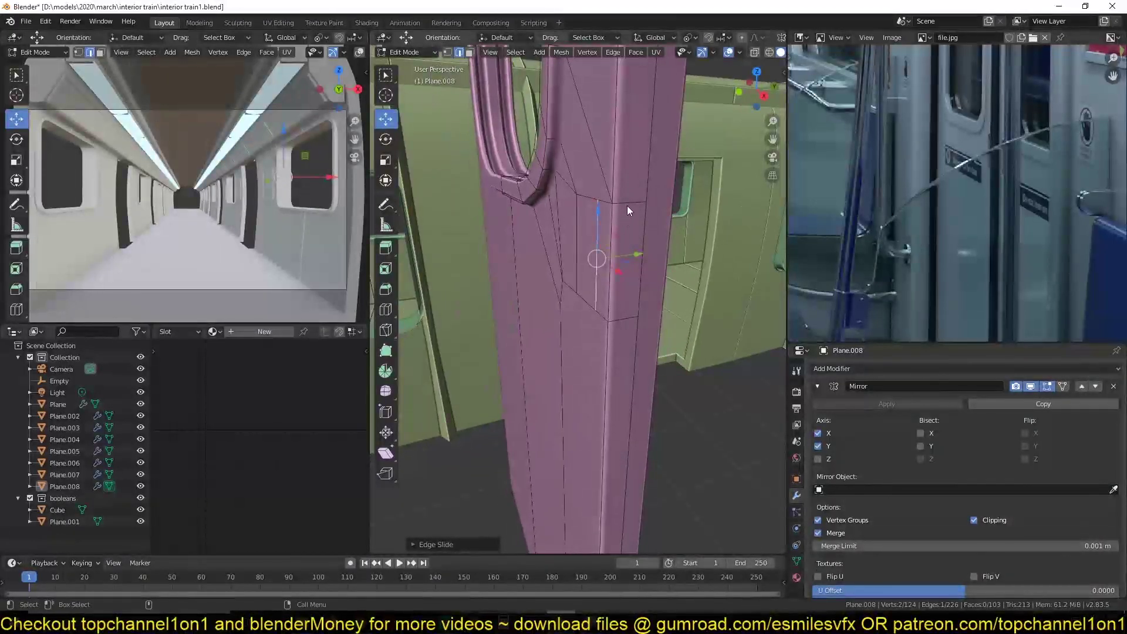
Subdivide the two short horizontal edges across the panel's side to split the face between them.
{"action": "left_click", "coordinate": [628, 206], "text": "shift"}
{"action": "right_click", "coordinate": [613, 249]}
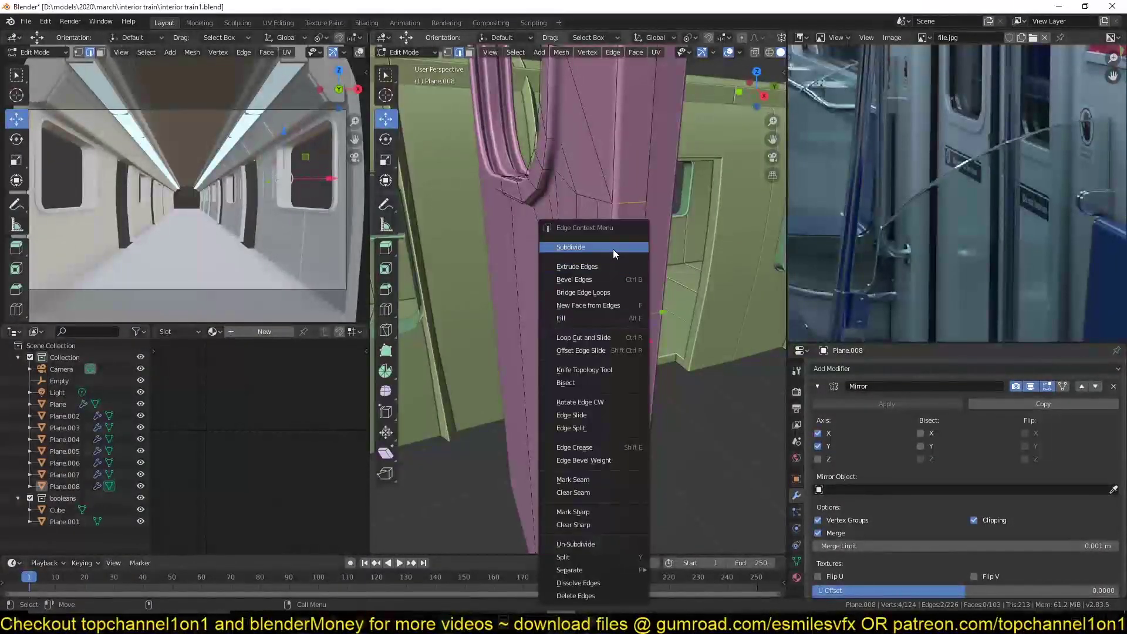
{"action": "left_click", "coordinate": [613, 249]}
{"action": "left_click", "coordinate": [625, 245]}
{"action": "mouse_move", "coordinate": [625, 245]}
{"action": "middle_mouse_down"}
{"action": "mouse_move", "coordinate": [639, 245]}
{"action": "mouse_move", "coordinate": [634, 270]}
{"action": "mouse_move", "coordinate": [670, 251]}
{"action": "mouse_move", "coordinate": [638, 226]}
{"action": "mouse_move", "coordinate": [637, 251]}
{"action": "middle_mouse_up"}
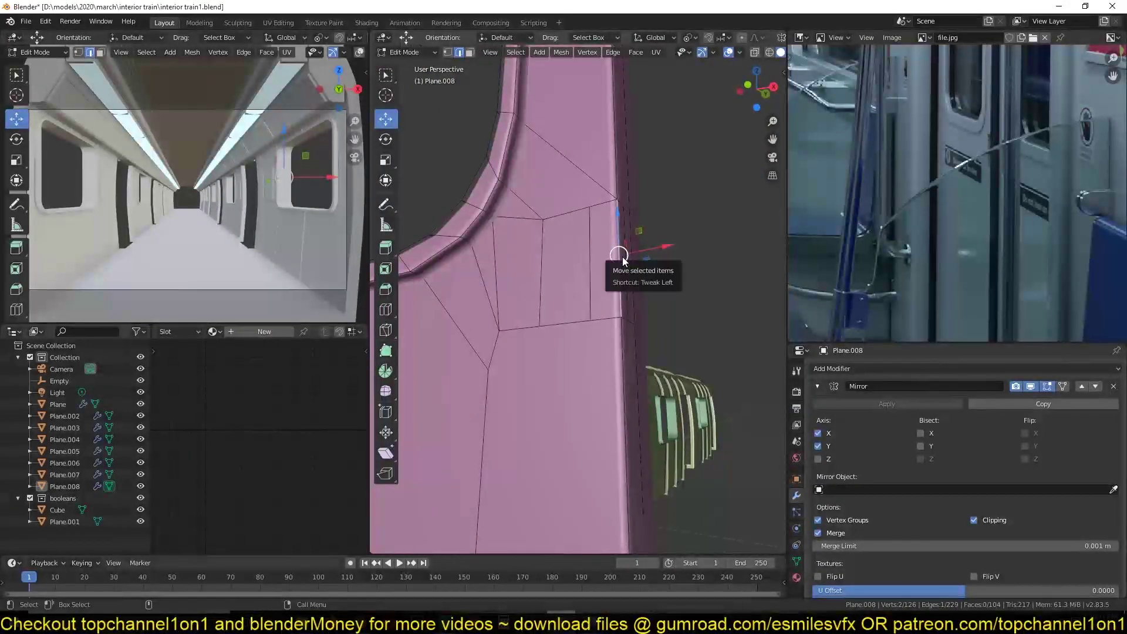
Delete the two narrow faces along the panel's bevelled side edge to open a notch, and save the file.
{"action": "key", "text": "3"}
{"action": "left_click", "coordinate": [619, 248]}
{"action": "middle_click_drag", "start_coordinate": [622, 246], "coordinate": [591, 264]}
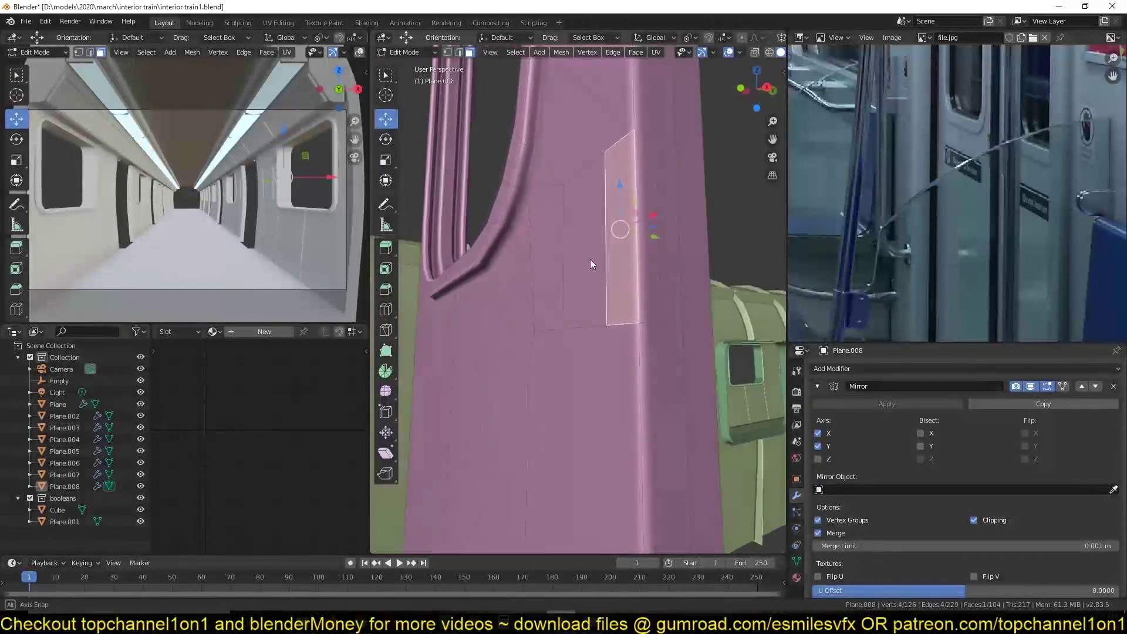
{"action": "left_click", "coordinate": [644, 251], "text": "shift"}
{"action": "key", "text": "x"}
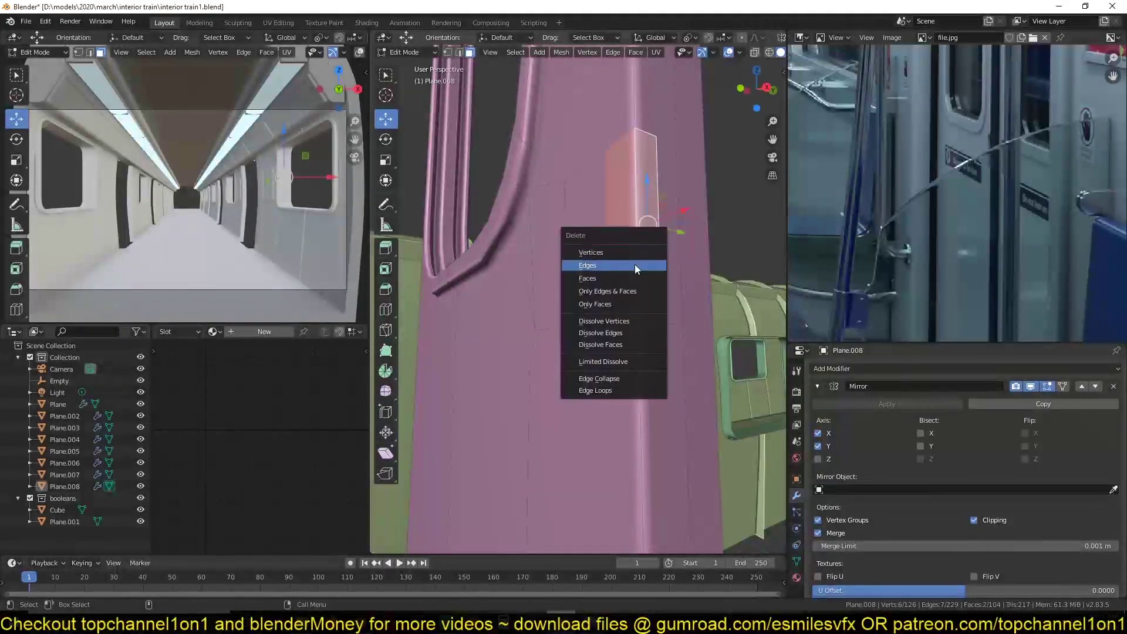
{"action": "left_click", "coordinate": [635, 264]}
{"action": "middle_click_drag", "start_coordinate": [633, 276], "coordinate": [618, 255]}
{"action": "key", "text": "ctrl+s"}
Fill the open notch with an inner wall face and close its upper and lower end gaps with faces.
{"action": "key", "text": "2"}
{"action": "left_click", "coordinate": [600, 248]}
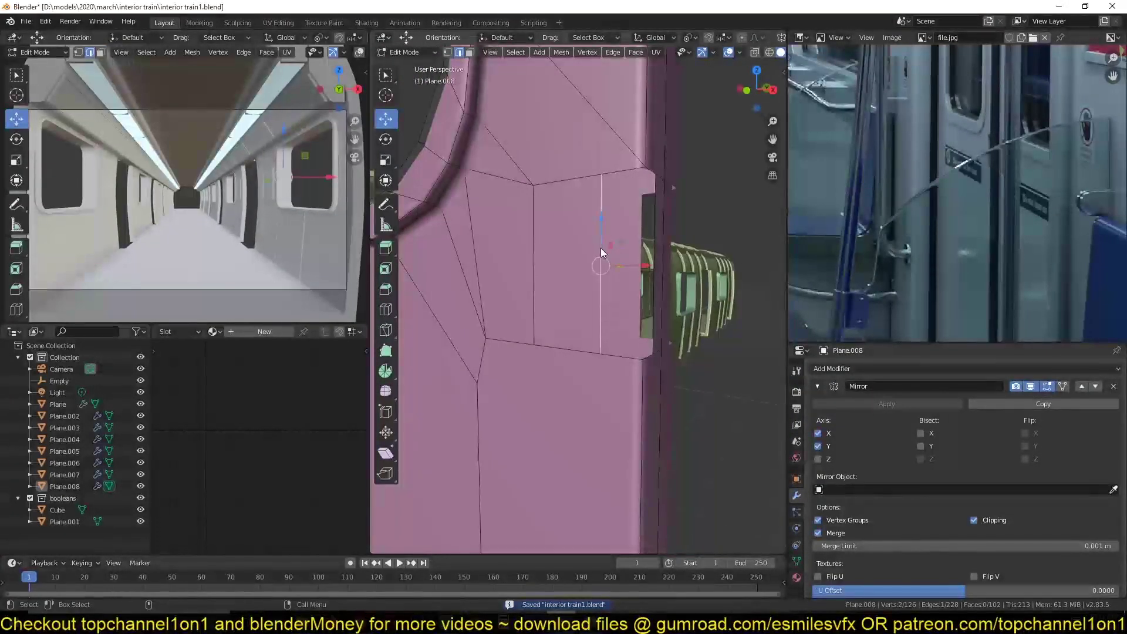
{"action": "left_click", "coordinate": [660, 247], "text": "shift"}
{"action": "key", "text": "f"}
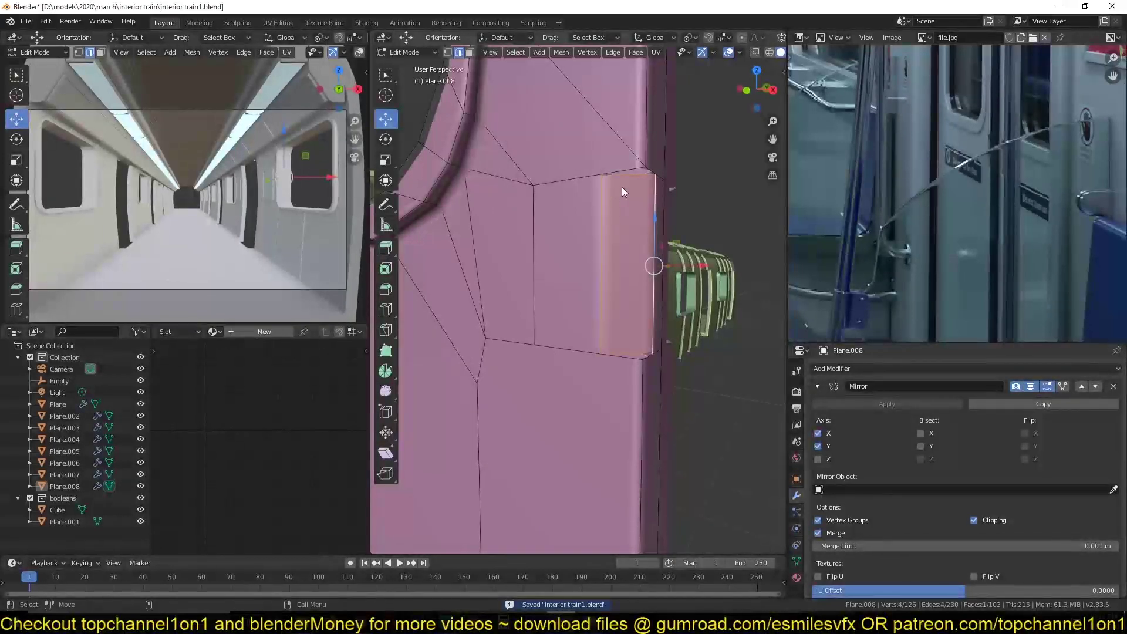
{"action": "left_click", "coordinate": [630, 170]}
{"action": "key", "text": "f"}
{"action": "middle_click_drag", "start_coordinate": [621, 318], "coordinate": [559, 340]}
{"action": "key", "text": "Tab"}
{"action": "key", "text": "Tab"}
{"action": "key", "text": "alt+a"}
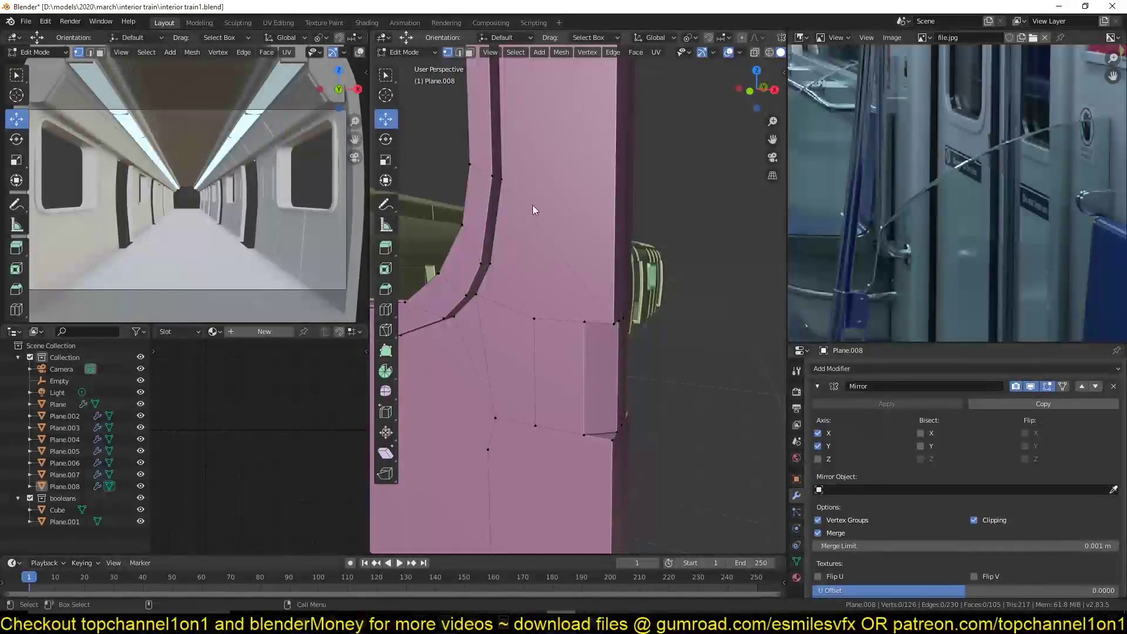
Connect the window frame's outer corner vertex to the notch's upper inner corner, and dissolve the two redundant edges beside it.
{"action": "left_click", "coordinate": [502, 177]}
{"action": "left_click", "coordinate": [584, 322], "text": "shift"}
{"action": "key", "text": "j"}
{"action": "key", "text": "2"}
{"action": "key", "text": "ctrl+x"}
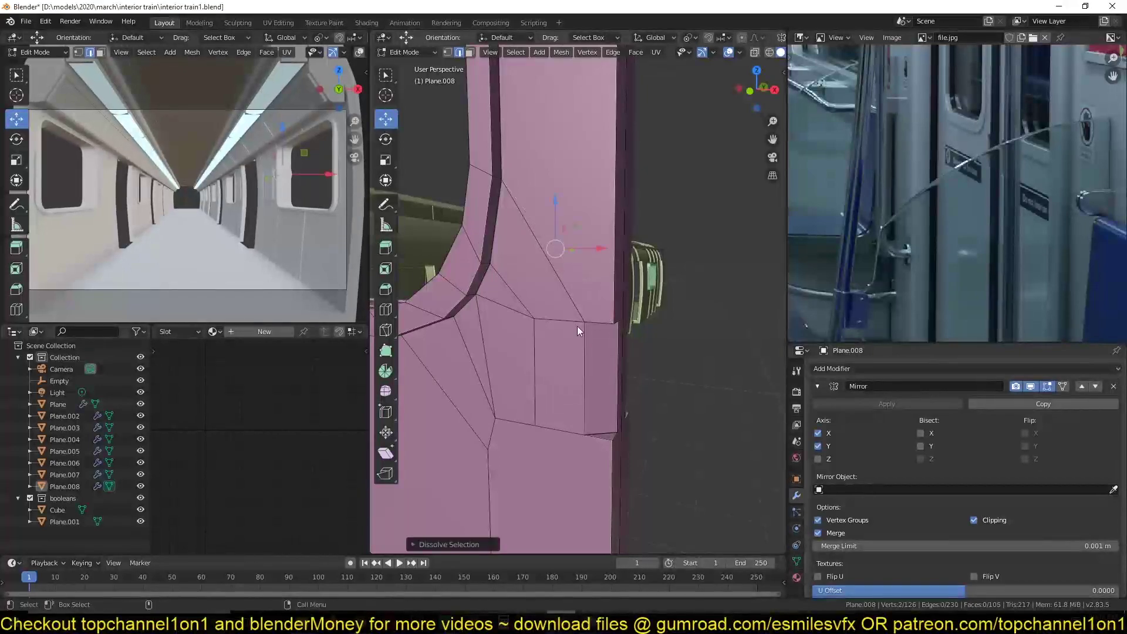
{"action": "middle_click_drag", "start_coordinate": [578, 324], "coordinate": [601, 395]}
{"action": "left_click", "coordinate": [555, 341]}
{"action": "key", "text": "ctrl+x"}
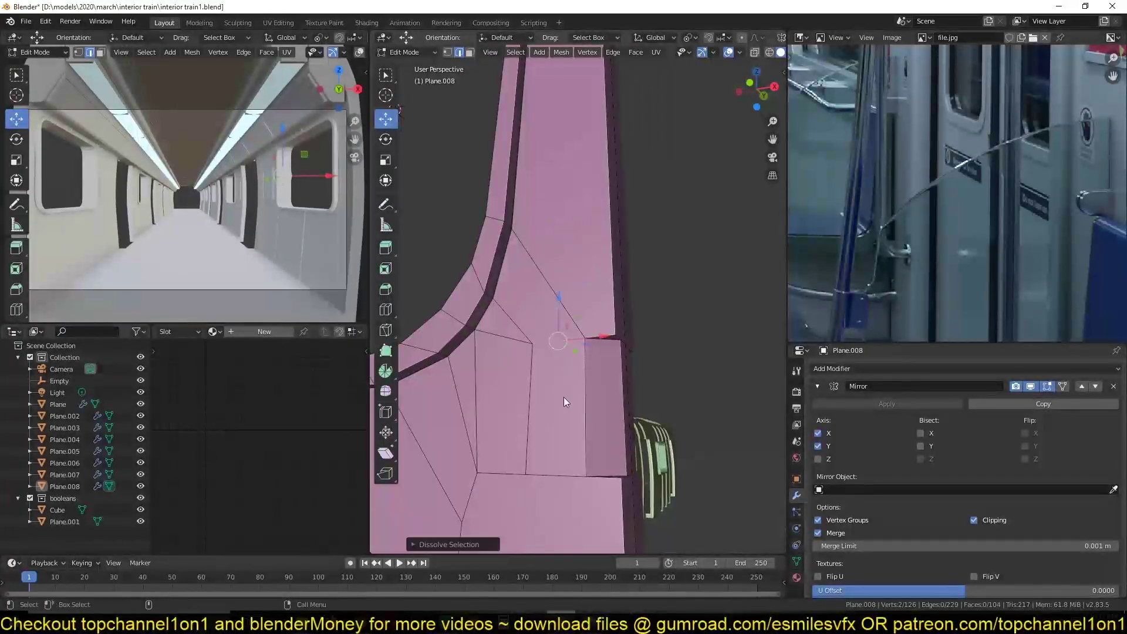
Merge all of the door panel's vertices by distance.
{"action": "scroll", "coordinate": [559, 398], "scroll_direction": "down", "scroll_amount": 3}
{"action": "key", "text": "1"}
{"action": "key", "text": "a"}
{"action": "right_click", "coordinate": [621, 389]}
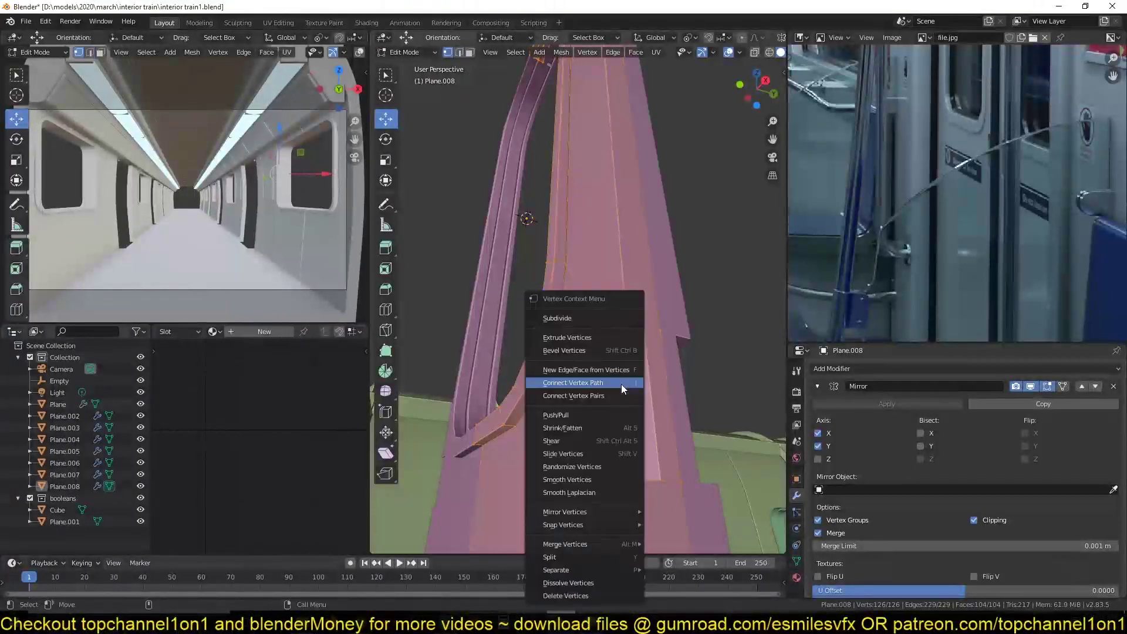
{"action": "mouse_move", "coordinate": [618, 524]}
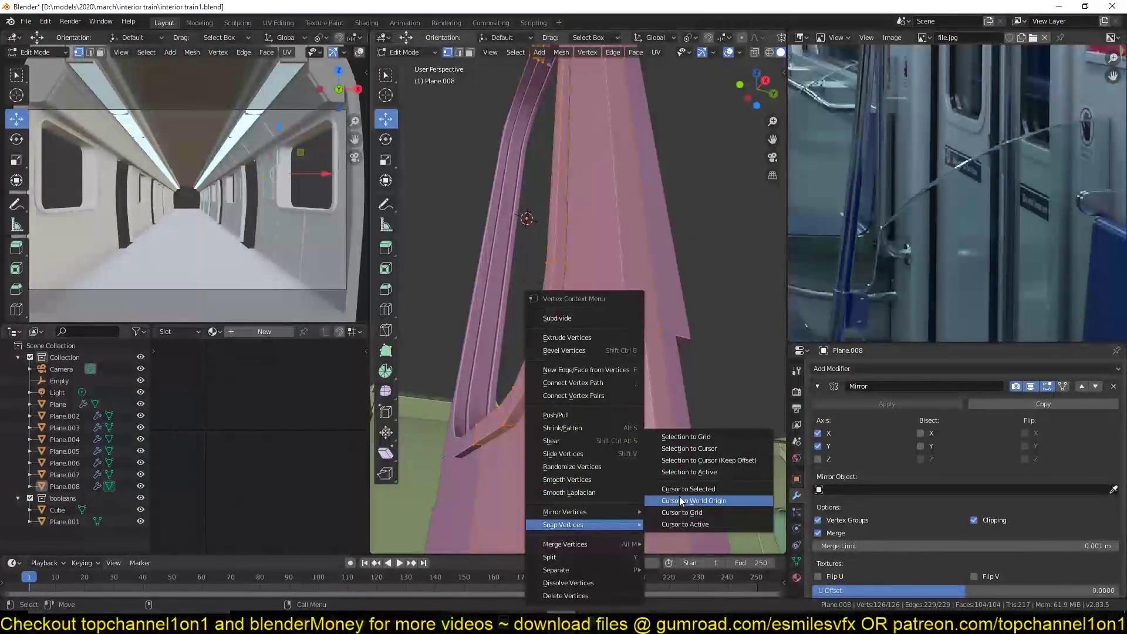
{"action": "mouse_move", "coordinate": [615, 544]}
{"action": "left_click", "coordinate": [674, 544]}
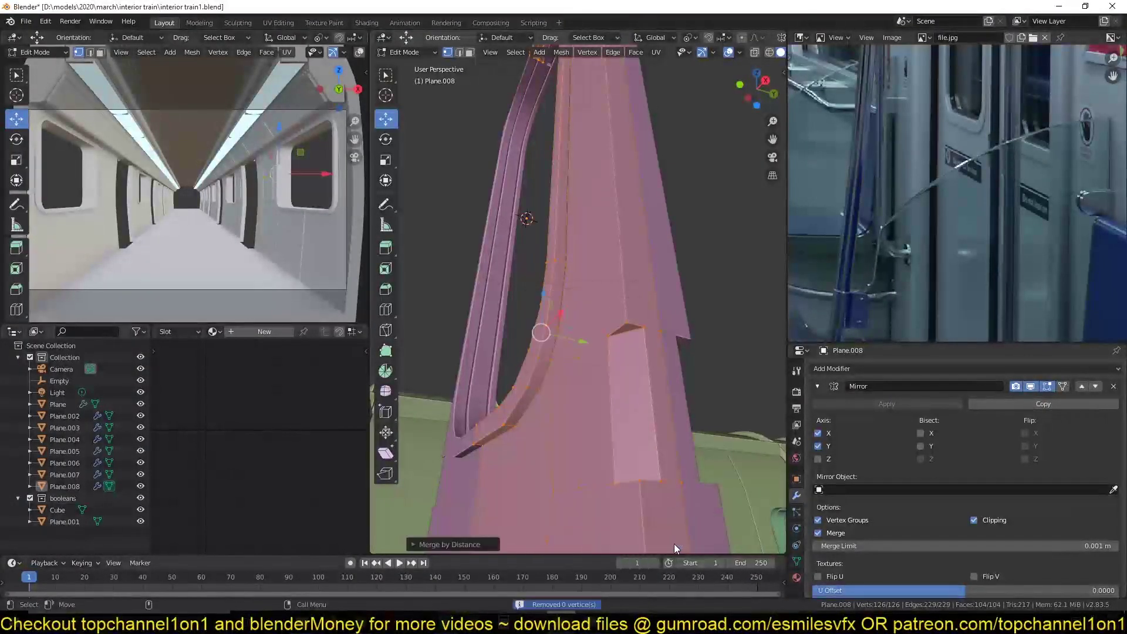
Move the lower vertex of the vertical cut between the window and the notch downward.
{"action": "key", "text": "Tab"}
{"action": "scroll", "coordinate": [625, 394], "scroll_direction": "up", "scroll_amount": 3}
{"action": "middle_click_drag", "start_coordinate": [622, 379], "coordinate": [610, 304], "text": "shift"}
{"action": "key", "text": "Tab"}
{"action": "key", "text": "alt+a"}
{"action": "middle_click_drag", "start_coordinate": [614, 352], "coordinate": [635, 329]}
{"action": "middle_click_drag", "start_coordinate": [625, 411], "coordinate": [641, 276], "text": "shift"}
{"action": "left_click", "coordinate": [521, 286]}
{"action": "scroll", "coordinate": [547, 337], "scroll_direction": "down", "scroll_amount": 2}
{"action": "middle_click_drag", "start_coordinate": [547, 336], "coordinate": [550, 350]}
{"action": "left_click_drag", "start_coordinate": [540, 256], "coordinate": [546, 348]}
{"action": "middle_click_drag", "start_coordinate": [615, 277], "coordinate": [589, 302]}
{"action": "key", "text": "Tab"}
{"action": "key", "text": "Tab"}
{"action": "scroll", "coordinate": [615, 196], "scroll_direction": "up", "scroll_amount": 1}
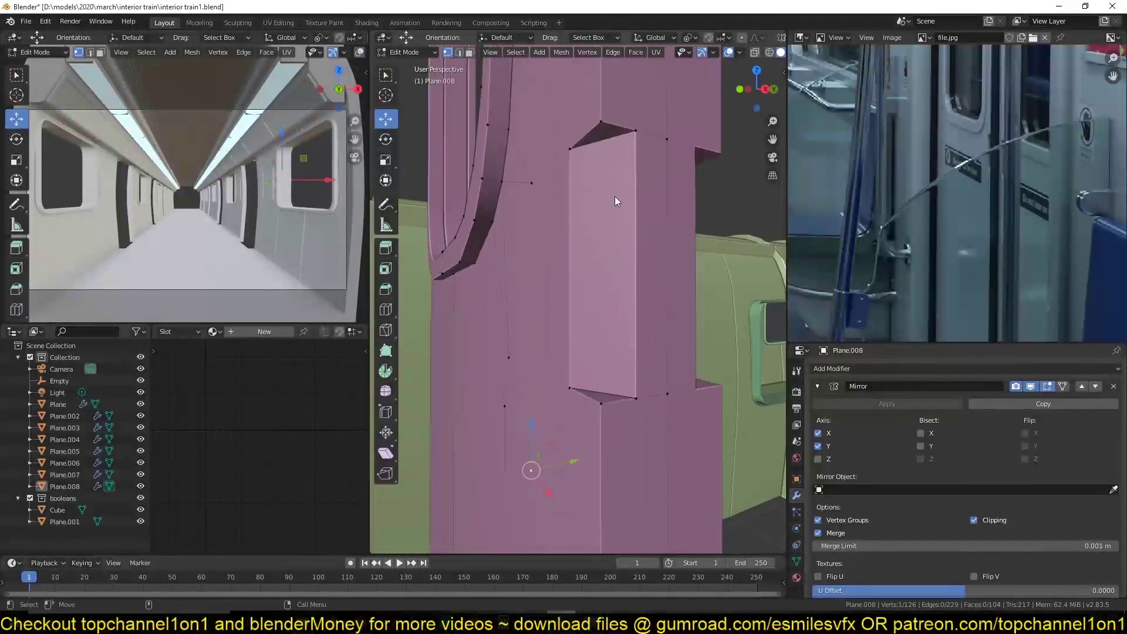
Scale apart the upper and lower vertices beside the notch on the panel's narrow side.
{"action": "middle_click_drag", "start_coordinate": [614, 196], "coordinate": [651, 291]}
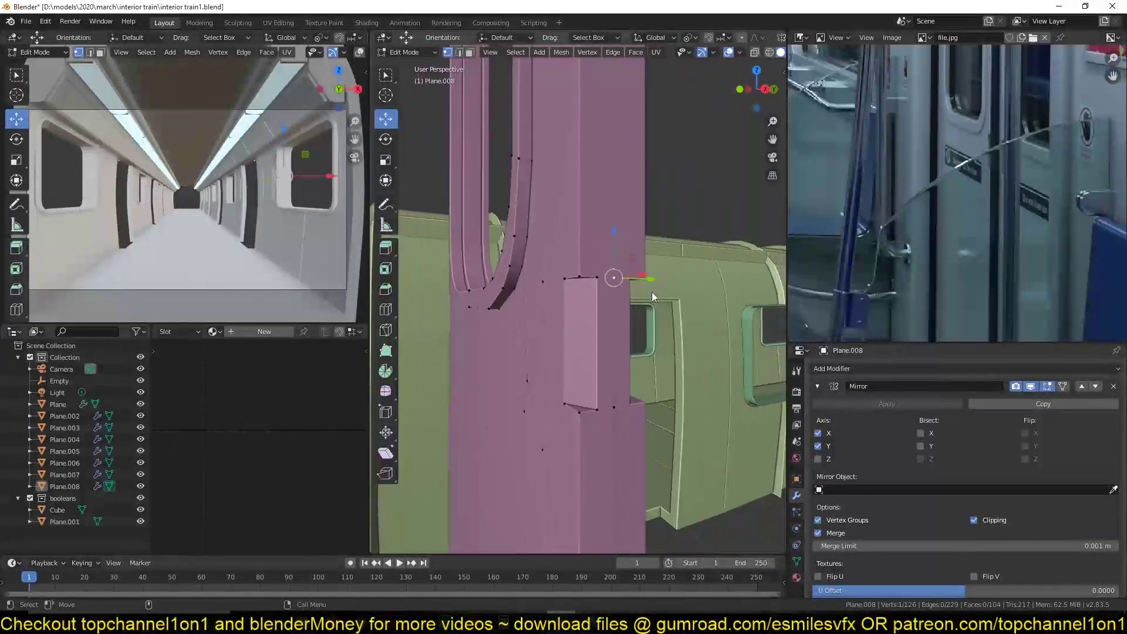
{"action": "left_click", "coordinate": [617, 405], "text": "shift"}
{"action": "key", "text": "s"}
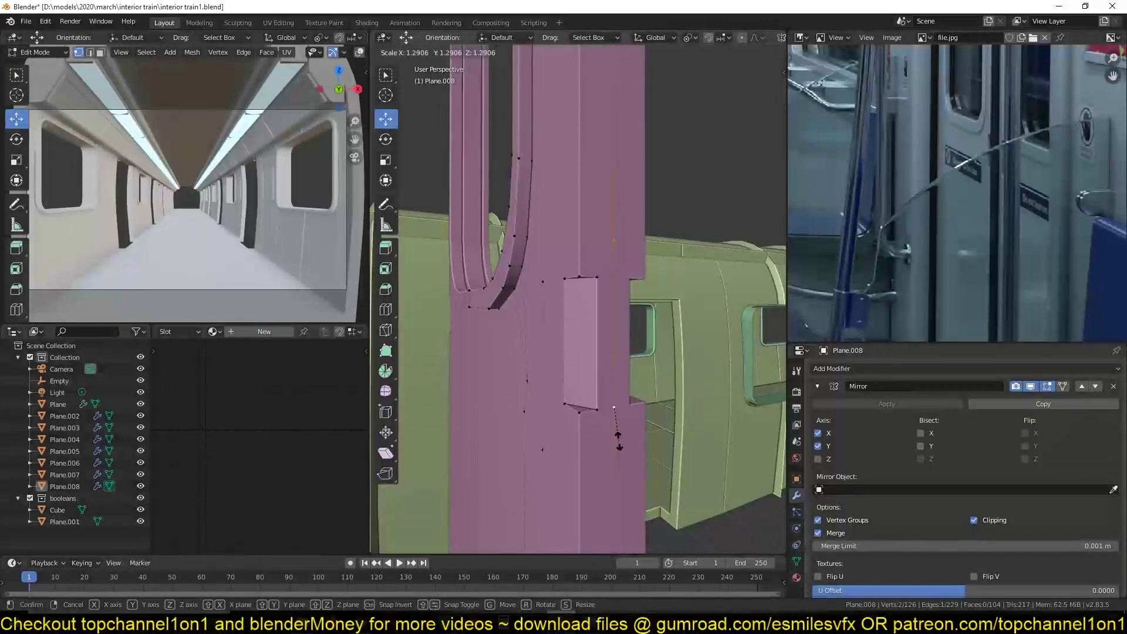
{"action": "left_click", "coordinate": [618, 440]}
Inspect the notch's mesh in another viewport shading mode, and return to the solid display.
{"action": "scroll", "coordinate": [600, 370], "scroll_direction": "up", "scroll_amount": 4}
{"action": "mouse_move", "coordinate": [600, 370]}
{"action": "middle_mouse_down"}
{"action": "mouse_move", "coordinate": [618, 351]}
{"action": "mouse_move", "coordinate": [621, 301]}
{"action": "middle_mouse_up"}
{"action": "key", "text": "z"}
{"action": "left_click", "coordinate": [527, 218]}
{"action": "middle_click_drag", "start_coordinate": [593, 203], "coordinate": [618, 213]}
{"action": "key", "text": "z"}
{"action": "left_click", "coordinate": [693, 217]}
{"action": "mouse_move", "coordinate": [644, 259]}
{"action": "middle_mouse_down"}
{"action": "mouse_move", "coordinate": [627, 272]}
{"action": "mouse_move", "coordinate": [607, 255]}
{"action": "middle_mouse_up"}
{"action": "scroll", "coordinate": [607, 254], "scroll_direction": "down", "scroll_amount": 2}
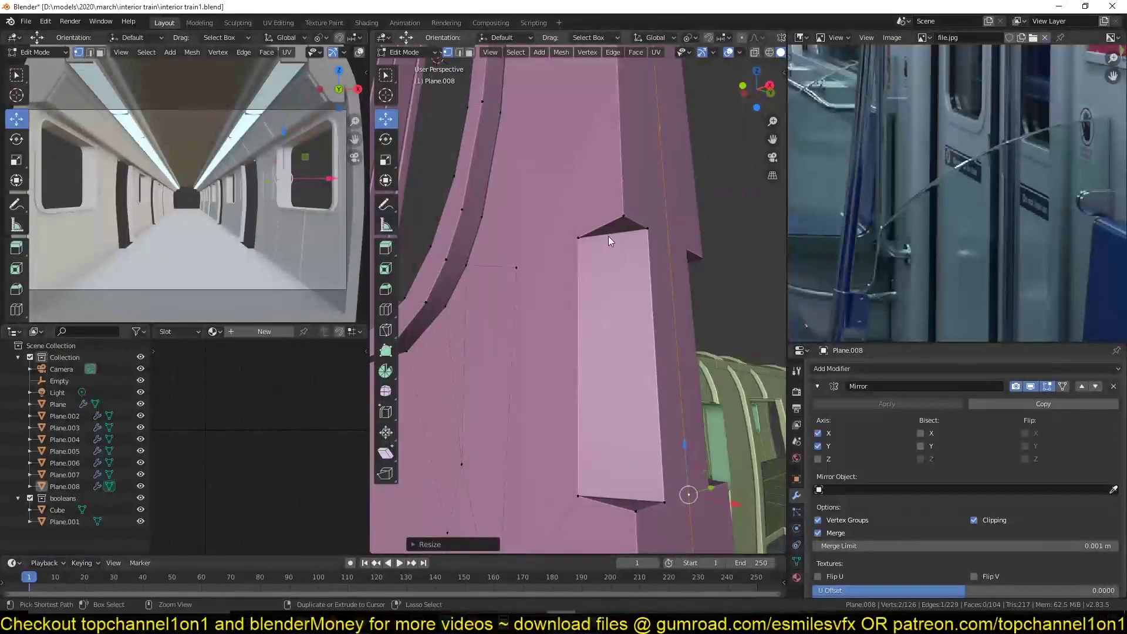
Add a vertical loop cut to the notch's inner wall and move it inward.
{"action": "key", "text": "ctrl+r"}
{"action": "left_click", "coordinate": [615, 241]}
{"action": "left_click", "coordinate": [625, 295]}
{"action": "middle_click_drag", "start_coordinate": [624, 294], "coordinate": [682, 277]}
{"action": "key", "text": "g"}
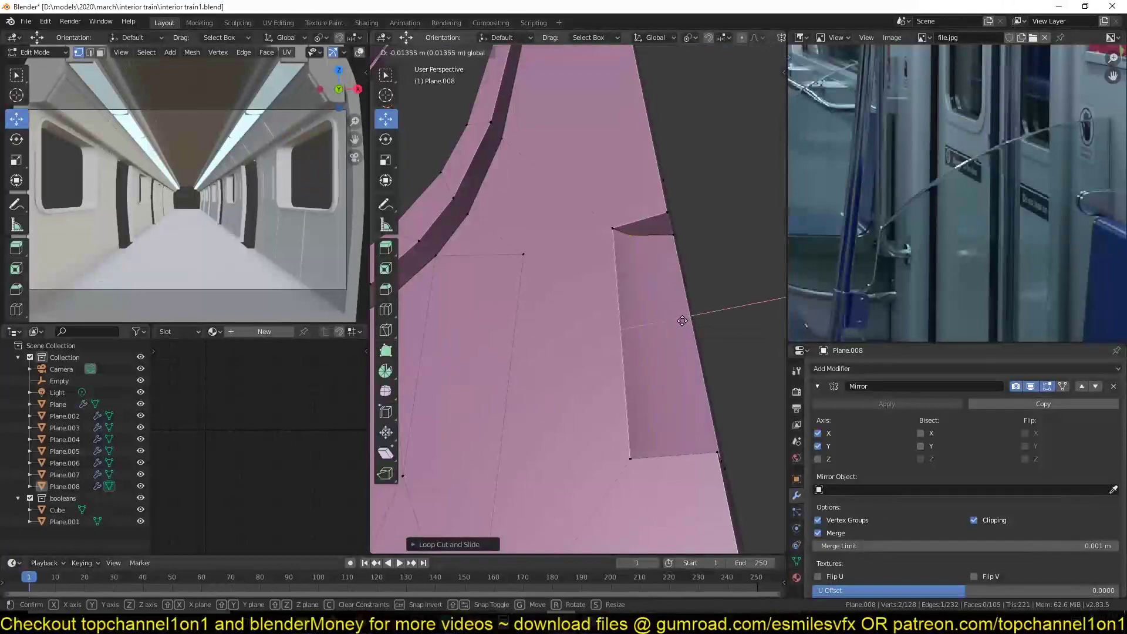
{"action": "left_click", "coordinate": [681, 321]}
Shift the new vertical loop along the panel's thickness, and dissolve it.
{"action": "key", "text": "Tab"}
{"action": "middle_click_drag", "start_coordinate": [678, 322], "coordinate": [578, 379]}
{"action": "key", "text": "Tab"}
{"action": "key", "text": "g"}
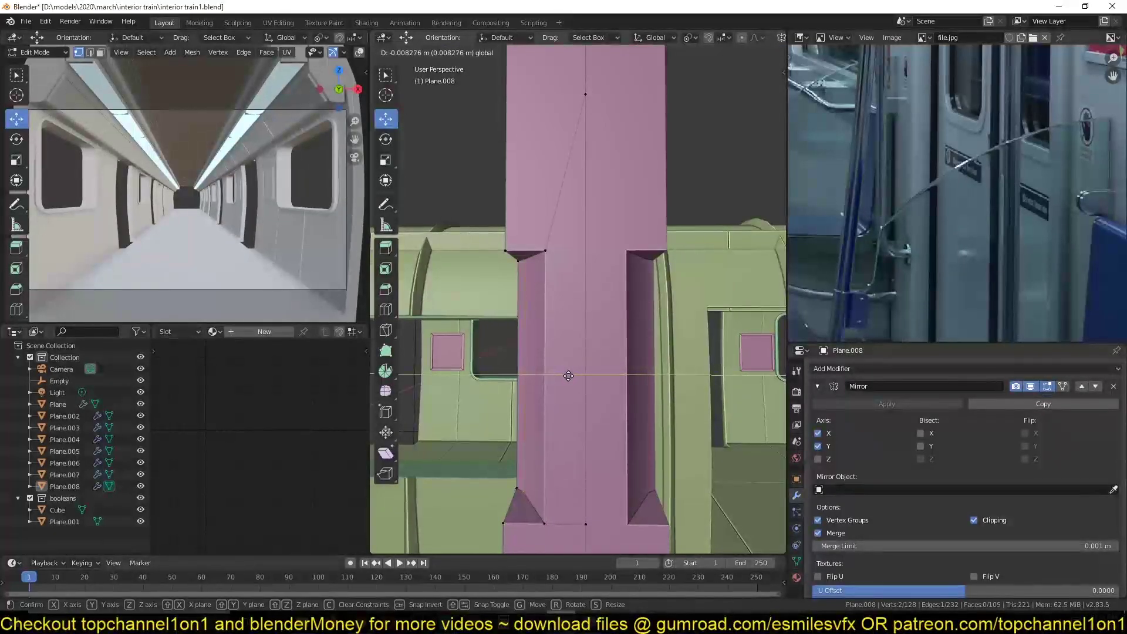
{"action": "left_click", "coordinate": [568, 375]}
{"action": "key", "text": "ctrl+x"}
{"action": "middle_click_drag", "start_coordinate": [550, 386], "coordinate": [610, 390]}
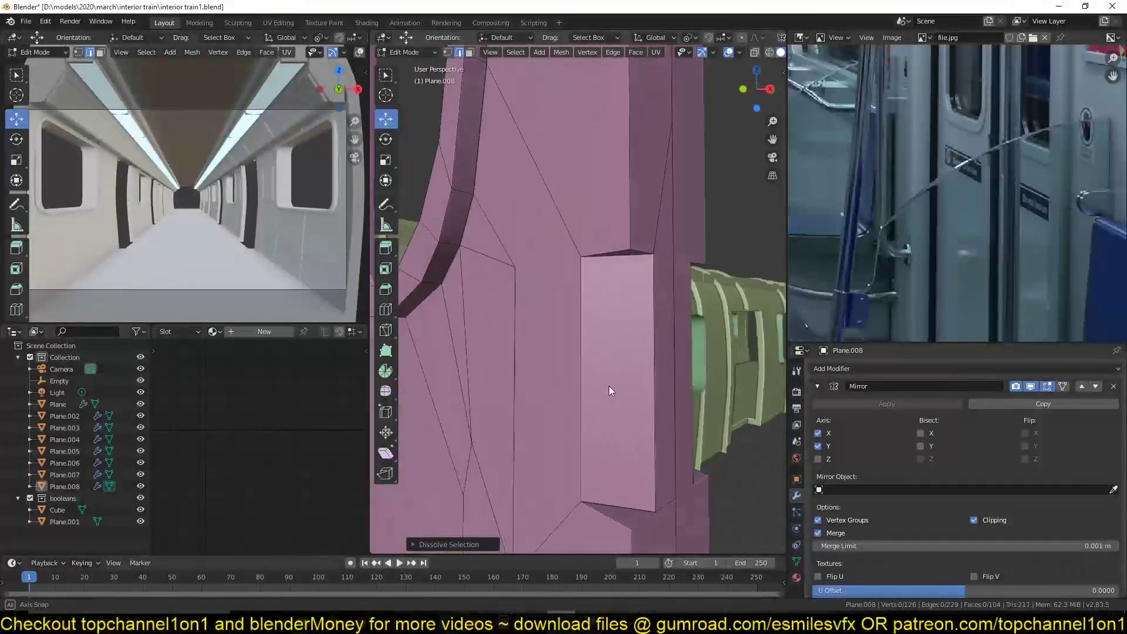
Delete the notch's inner wall face and collapse the Mirror modifier's settings.
{"action": "left_click", "coordinate": [600, 323]}
{"action": "middle_click_drag", "start_coordinate": [598, 303], "coordinate": [650, 290]}
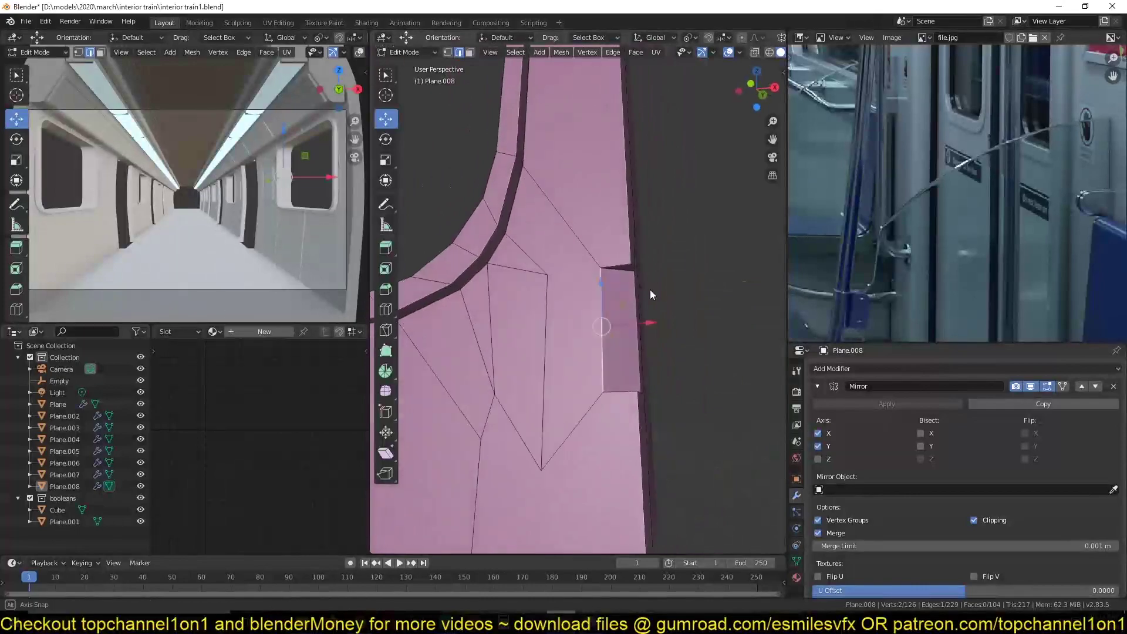
{"action": "key", "text": "3"}
{"action": "left_click", "coordinate": [621, 342]}
{"action": "key", "text": "x"}
{"action": "left_click", "coordinate": [621, 342]}
{"action": "key", "text": "Tab"}
{"action": "middle_click_drag", "start_coordinate": [593, 314], "coordinate": [527, 293]}
{"action": "left_click", "coordinate": [817, 386]}
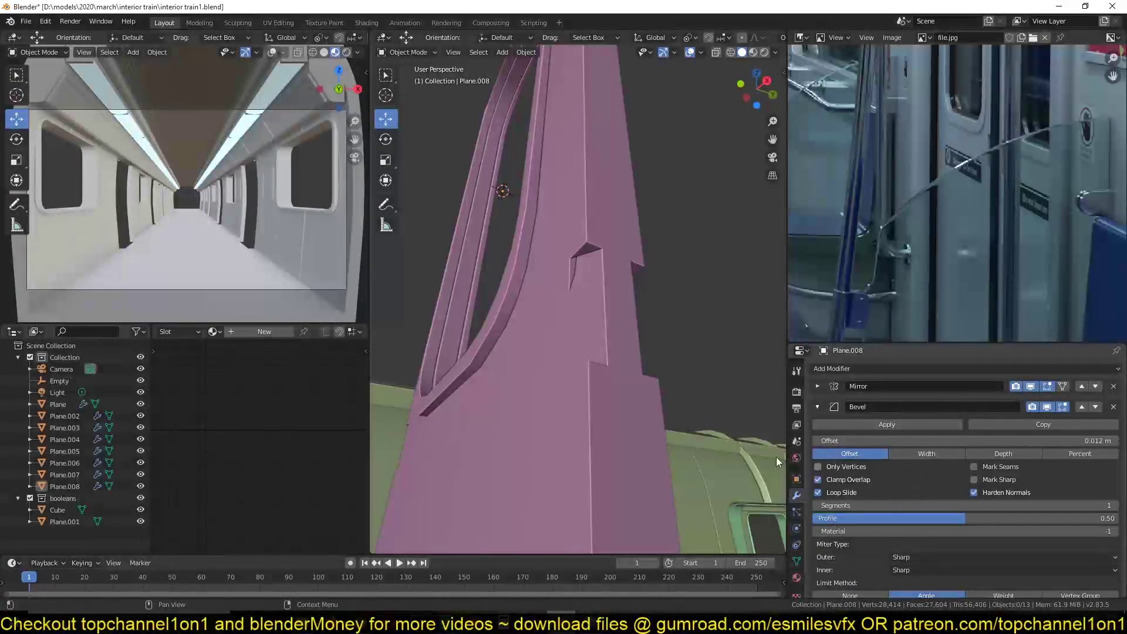
{"action": "key", "text": "Tab"}
{"action": "middle_click_drag", "start_coordinate": [572, 297], "coordinate": [585, 325]}
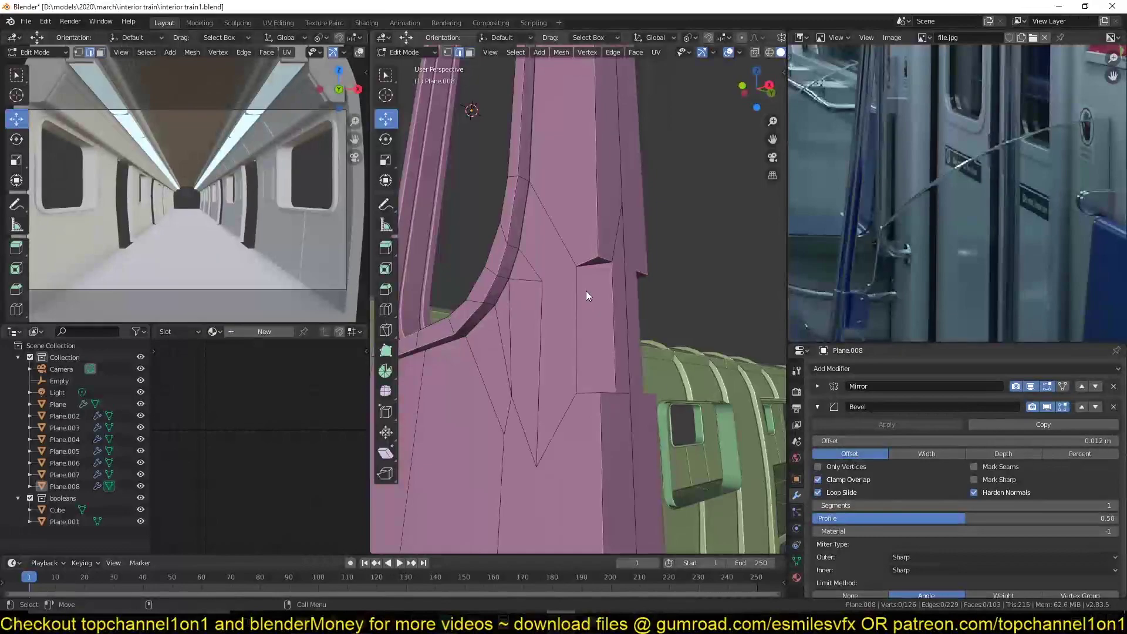
Delete the faces closing the notch's upper and lower ends.
{"action": "key", "text": "3"}
{"action": "middle_click_drag", "start_coordinate": [599, 260], "coordinate": [590, 346]}
{"action": "right_click", "coordinate": [590, 409]}
{"action": "left_click", "coordinate": [591, 409]}
{"action": "middle_click_drag", "start_coordinate": [590, 410], "coordinate": [625, 304]}
{"action": "right_click", "coordinate": [600, 249]}
{"action": "left_click", "coordinate": [590, 269]}
Bridge the notch's two vertical edges with a new inner wall face.
{"action": "key", "text": "2"}
{"action": "left_click", "coordinate": [628, 298]}
{"action": "left_click", "coordinate": [591, 308], "text": "shift"}
{"action": "key", "text": "f"}
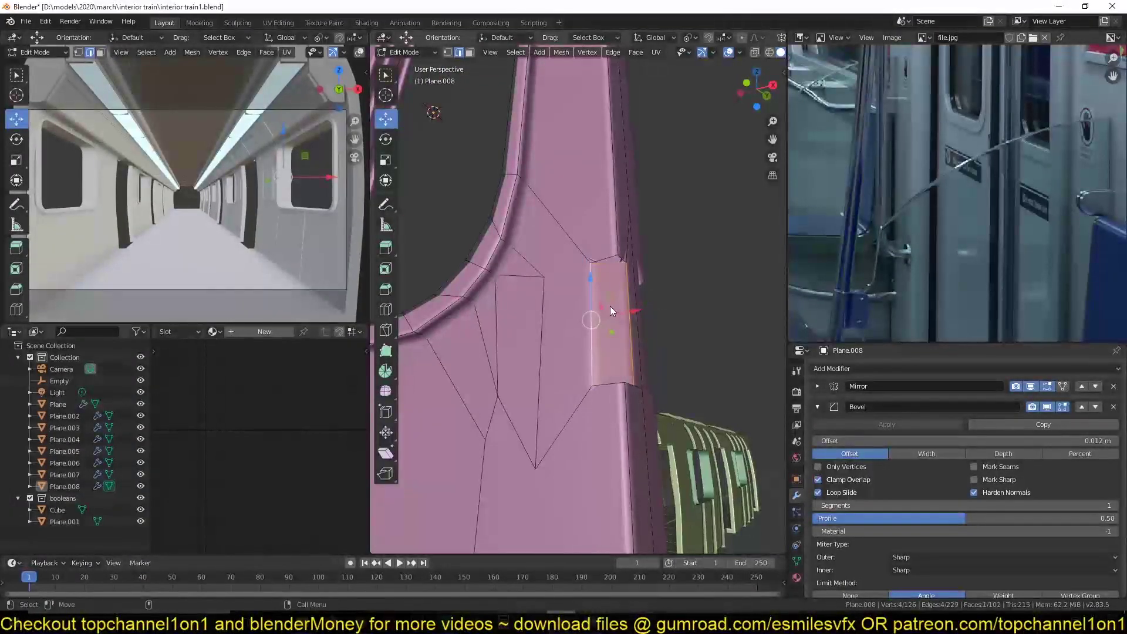
Add a centred vertical loop cut to the new inner wall and push it into the panel.
{"action": "key", "text": "ctrl+r"}
{"action": "left_click", "coordinate": [610, 277]}
{"action": "right_click", "coordinate": [609, 264]}
{"action": "middle_click_drag", "start_coordinate": [611, 265], "coordinate": [612, 248]}
{"action": "left_click_drag", "start_coordinate": [643, 269], "coordinate": [637, 274]}
{"action": "left_click_drag", "start_coordinate": [623, 320], "coordinate": [622, 311]}
{"action": "key", "text": "Tab"}
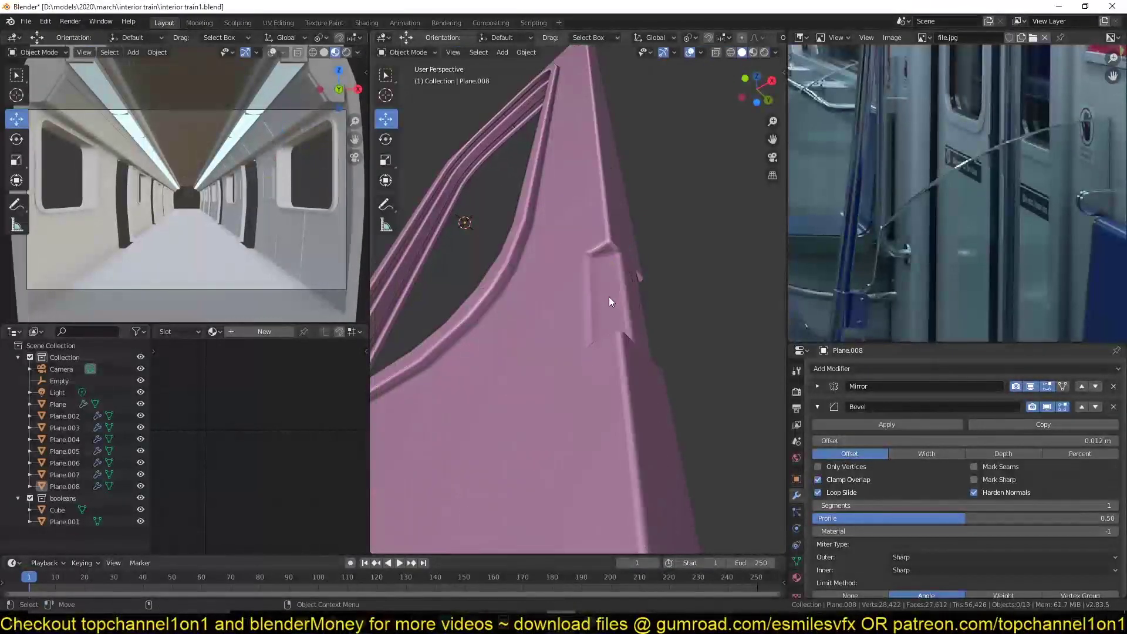
Delete the unwanted geometry at the notch on the panel's side edge.
{"action": "middle_click_drag", "start_coordinate": [609, 301], "coordinate": [664, 432]}
{"action": "scroll", "coordinate": [606, 433], "scroll_direction": "up", "scroll_amount": 2}
{"action": "key", "text": "Tab"}
{"action": "key", "text": "x"}
{"action": "left_click", "coordinate": [607, 384]}
Move the vertex on the panel's side beside the notch downward, and save the file.
{"action": "key", "text": "1"}
{"action": "left_click", "coordinate": [665, 418]}
{"action": "left_click_drag", "start_coordinate": [669, 370], "coordinate": [669, 437]}
{"action": "key", "text": "Tab"}
{"action": "middle_click_drag", "start_coordinate": [614, 446], "coordinate": [632, 359]}
{"action": "key", "text": "ctrl+s"}
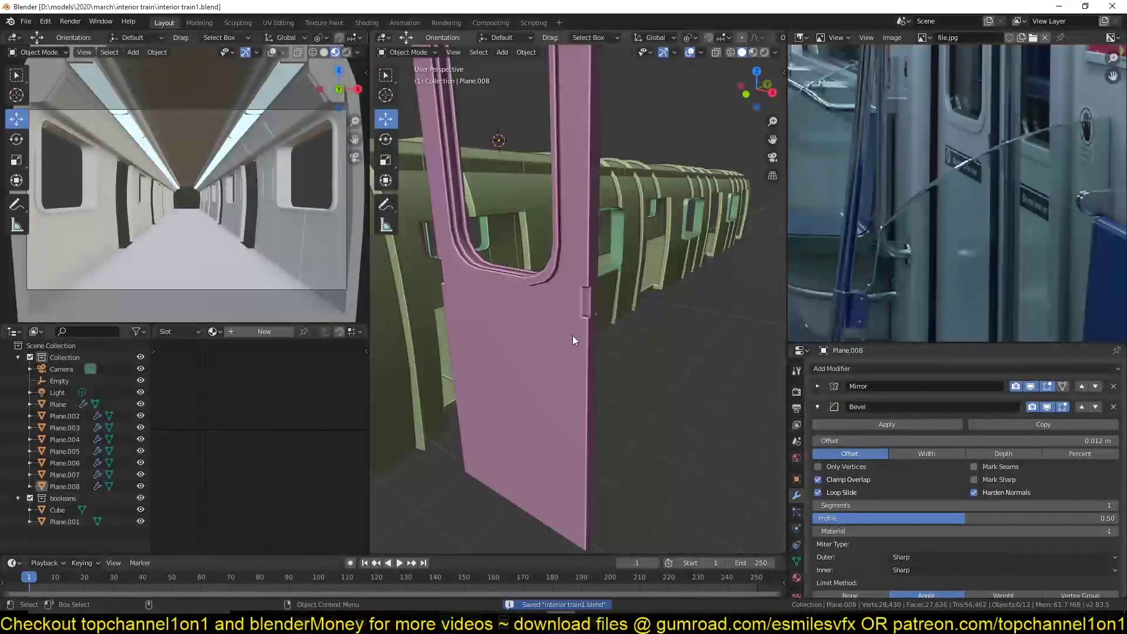
Examine the train doors and their lower parts in the reference photo against the modelled door panel.
{"action": "middle_click_drag", "start_coordinate": [573, 333], "coordinate": [593, 345]}
{"action": "left_click", "coordinate": [574, 311]}
{"action": "scroll", "coordinate": [587, 317], "scroll_direction": "down", "scroll_amount": 1}
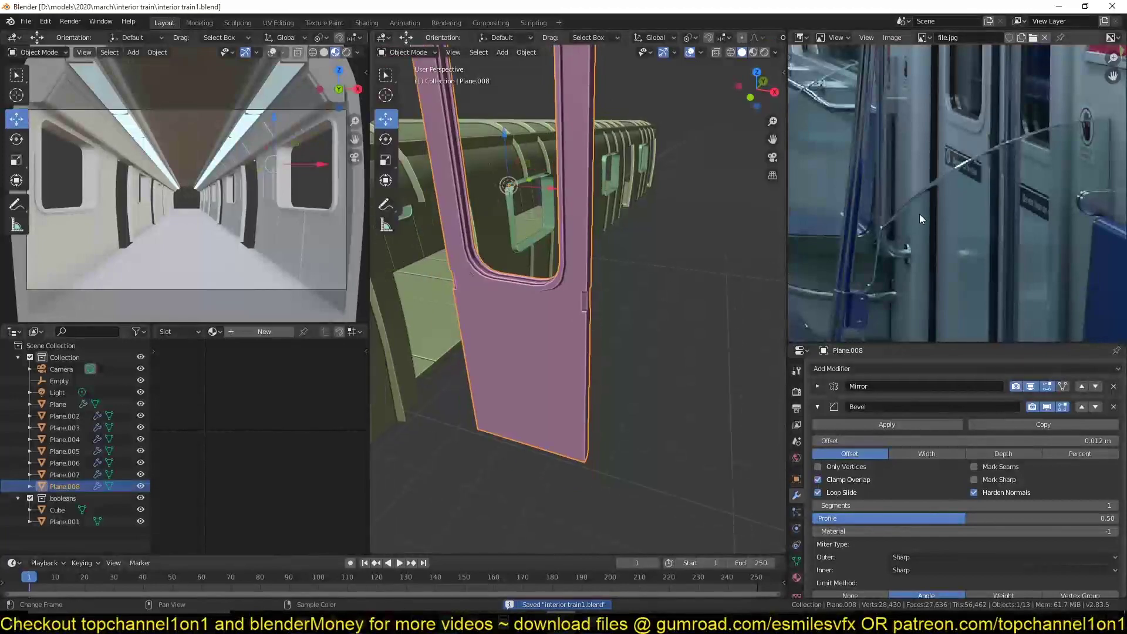
{"action": "scroll", "coordinate": [920, 219], "scroll_direction": "down", "scroll_amount": 5}
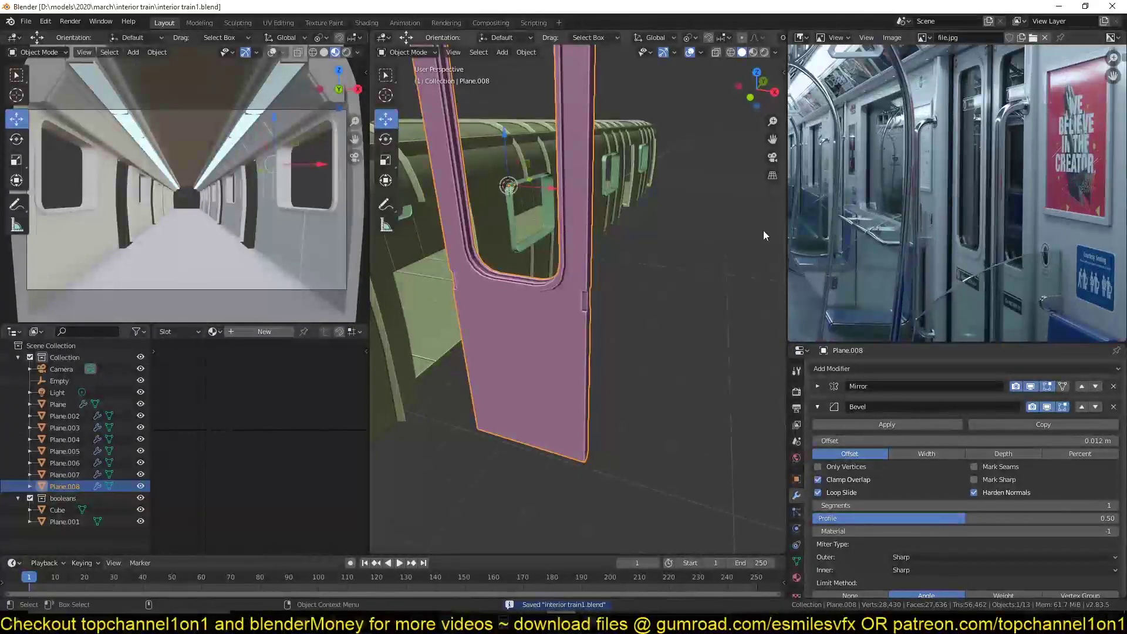
{"action": "middle_click_drag", "start_coordinate": [685, 213], "coordinate": [611, 229]}
{"action": "scroll", "coordinate": [878, 236], "scroll_direction": "down", "scroll_amount": 1}
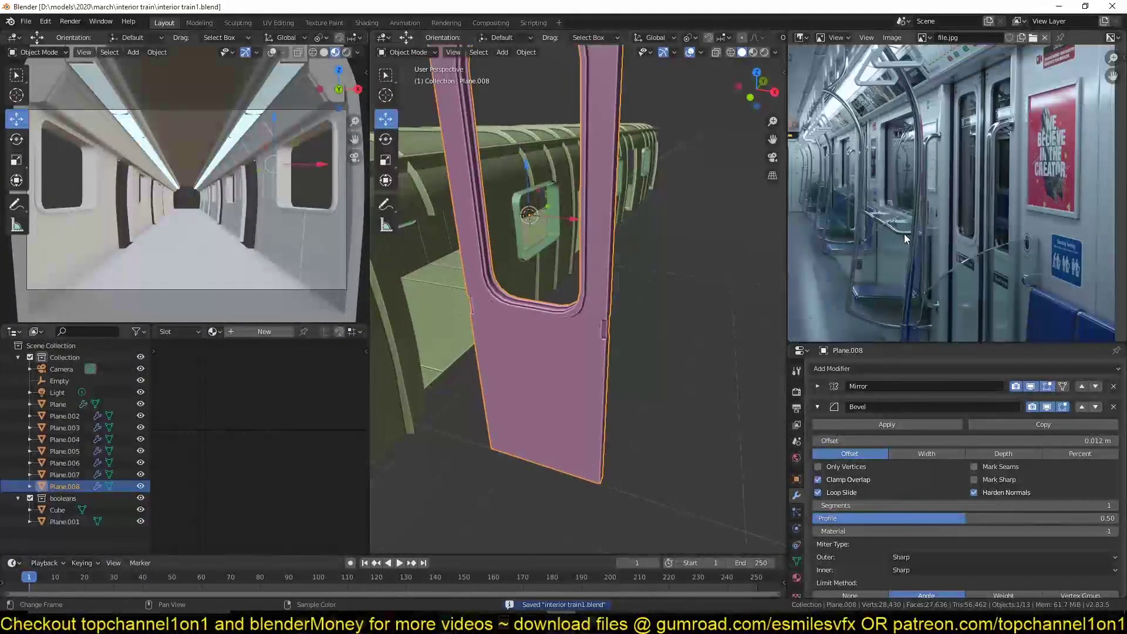
{"action": "scroll", "coordinate": [904, 233], "scroll_direction": "down", "scroll_amount": 1}
{"action": "middle_click_drag", "start_coordinate": [926, 258], "coordinate": [921, 147]}
{"action": "scroll", "coordinate": [930, 169], "scroll_direction": "up", "scroll_amount": 3}
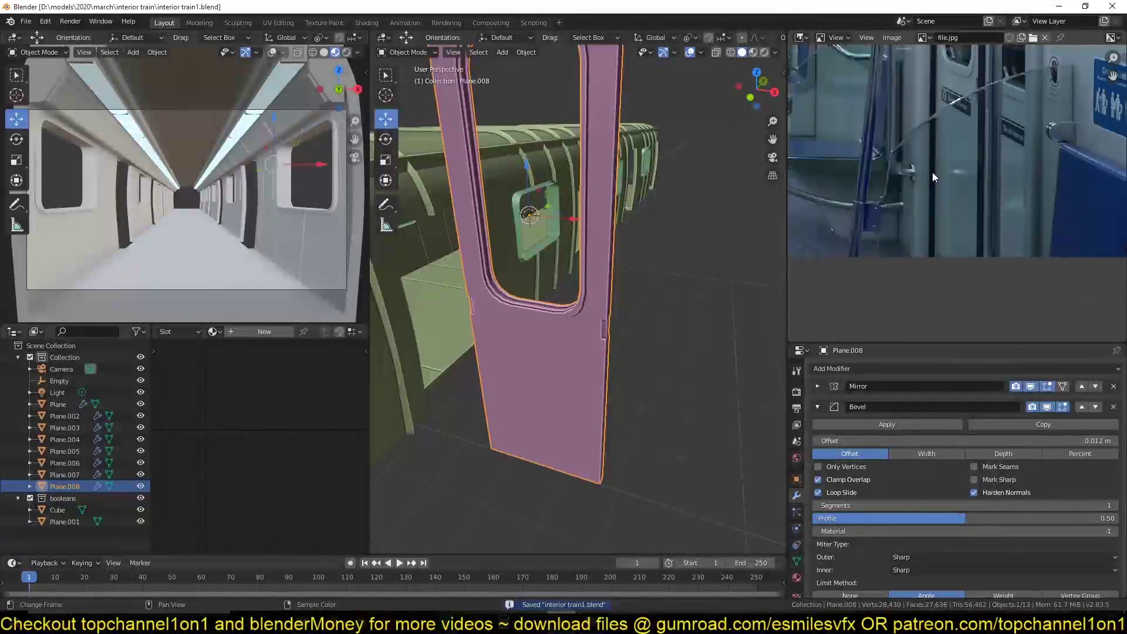
{"action": "scroll", "coordinate": [932, 171], "scroll_direction": "down", "scroll_amount": 4}
{"action": "middle_click_drag", "start_coordinate": [995, 142], "coordinate": [1008, 216]}
{"action": "scroll", "coordinate": [597, 214], "scroll_direction": "down", "scroll_amount": 2}
Save the file, collapse the Bevel modifier's settings, and move the door panel in top view onto the train's side wall.
{"action": "key", "text": "ctrl+s"}
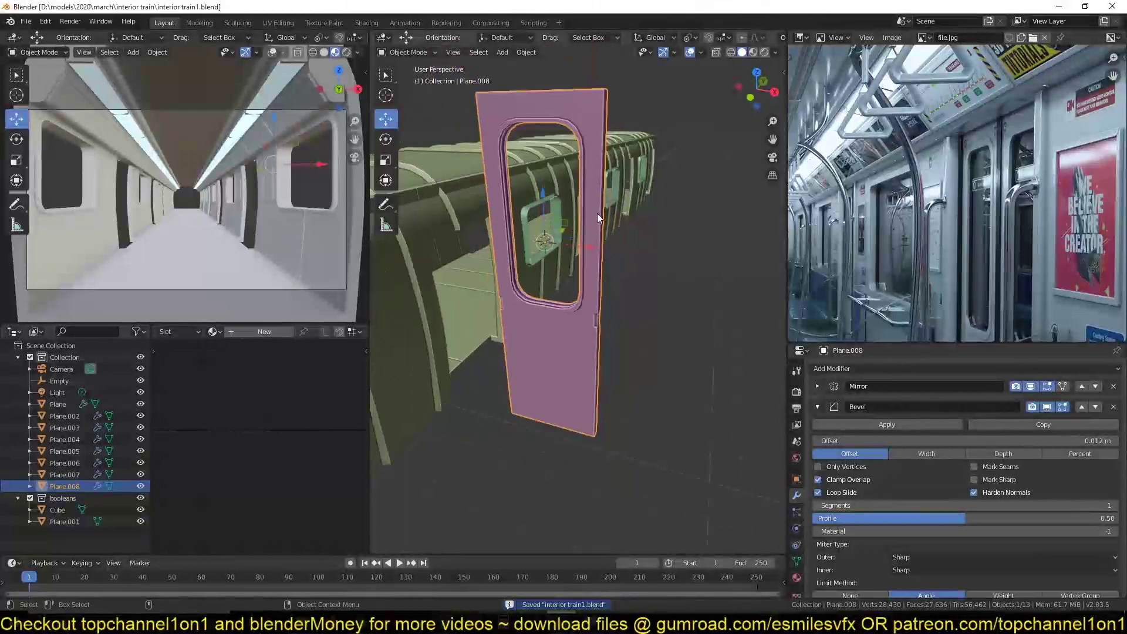
{"action": "key", "text": "alt+a"}
{"action": "middle_click_drag", "start_coordinate": [590, 219], "coordinate": [581, 207]}
{"action": "scroll", "coordinate": [581, 215], "scroll_direction": "down", "scroll_amount": 1}
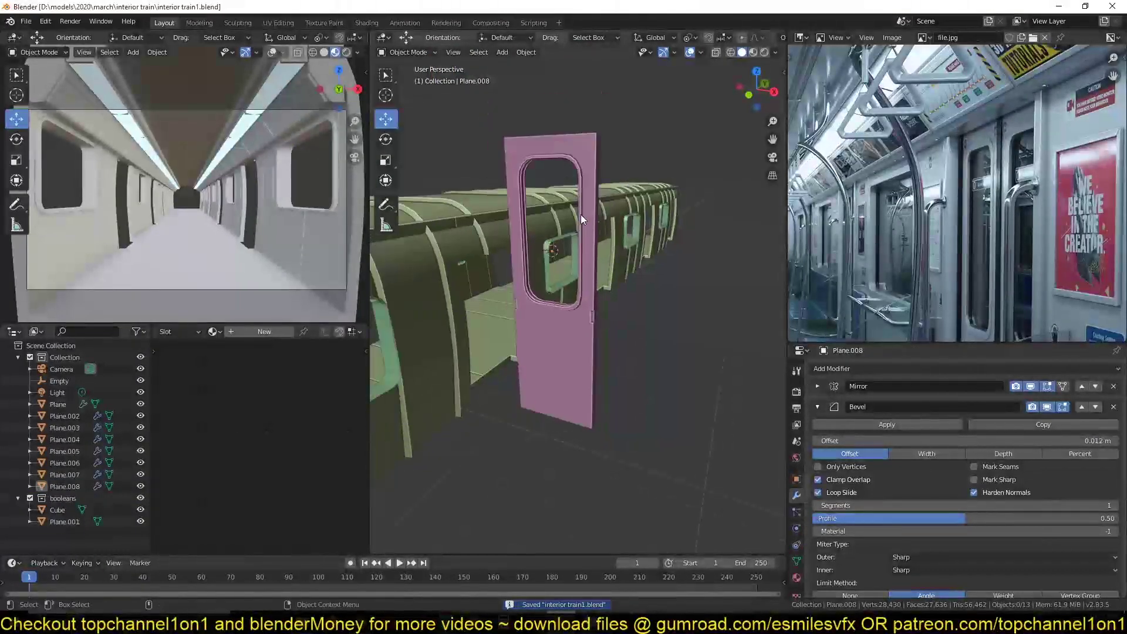
{"action": "left_click", "coordinate": [580, 214]}
{"action": "scroll", "coordinate": [604, 261], "scroll_direction": "up", "scroll_amount": 2}
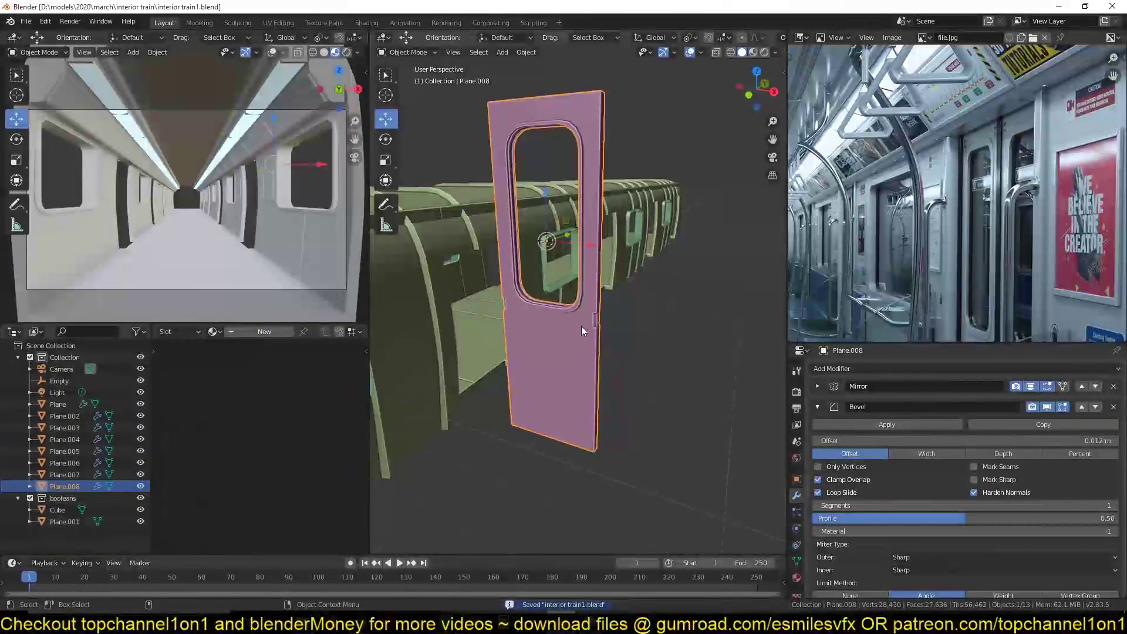
{"action": "left_click", "coordinate": [819, 406]}
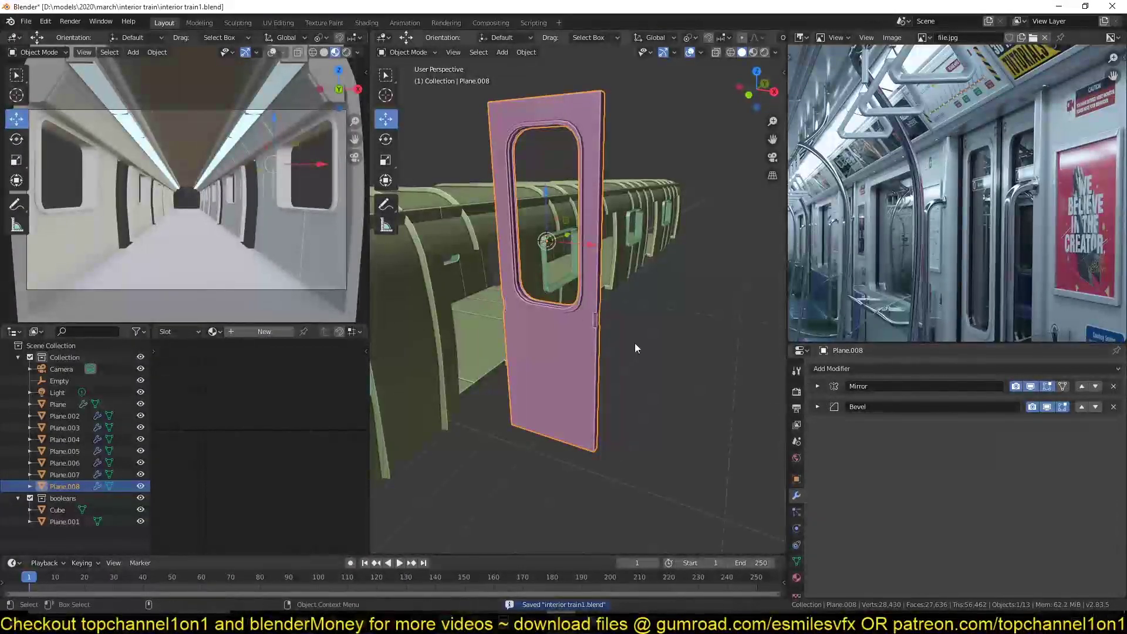
{"action": "key", "text": "KP_7"}
{"action": "scroll", "coordinate": [588, 319], "scroll_direction": "down", "scroll_amount": 3}
{"action": "middle_click_drag", "start_coordinate": [588, 319], "coordinate": [685, 313], "text": "shift"}
{"action": "scroll", "coordinate": [688, 322], "scroll_direction": "down", "scroll_amount": 5}
{"action": "key", "text": "g"}
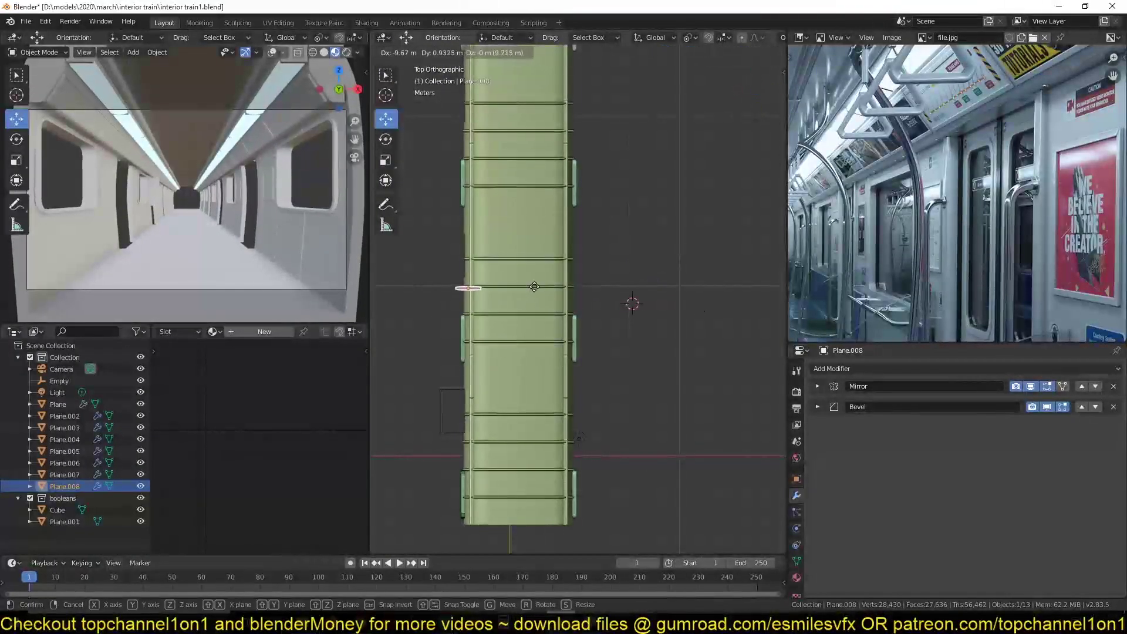
{"action": "left_click", "coordinate": [537, 284]}
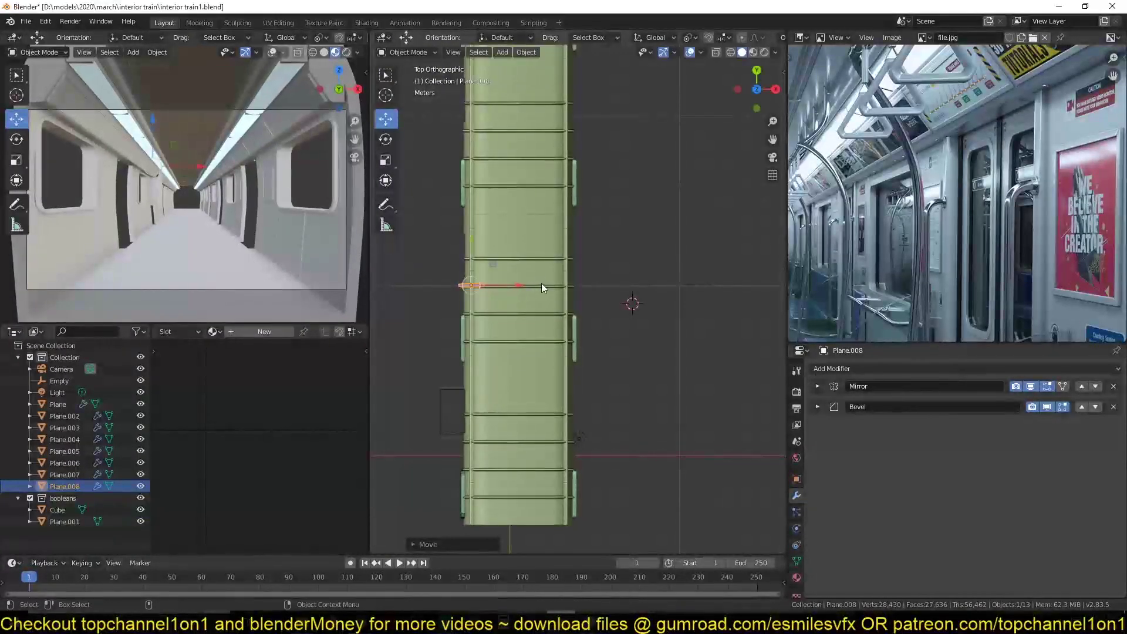
Rotate the door panel 90 degrees in top view so it runs parallel to the train's side wall.
{"action": "type", "text": "r90"}
{"action": "key", "text": "Return"}
{"action": "middle_click_drag", "start_coordinate": [541, 284], "coordinate": [503, 211]}
{"action": "scroll", "coordinate": [503, 211], "scroll_direction": "up", "scroll_amount": 3}
{"action": "scroll", "coordinate": [504, 223], "scroll_direction": "down", "scroll_amount": 4}
Move the door panel along the train's side wall to the door opening nearest the X axis.
{"action": "key", "text": "KP_7"}
{"action": "middle_click_drag", "start_coordinate": [500, 292], "coordinate": [576, 246], "text": "shift"}
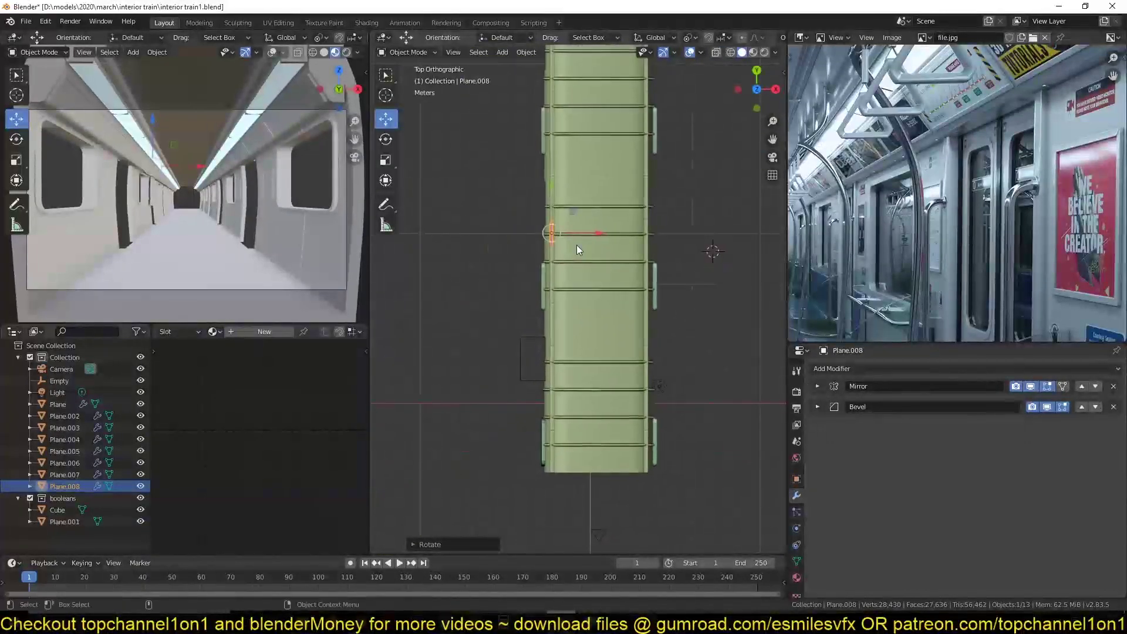
{"action": "key", "text": "g"}
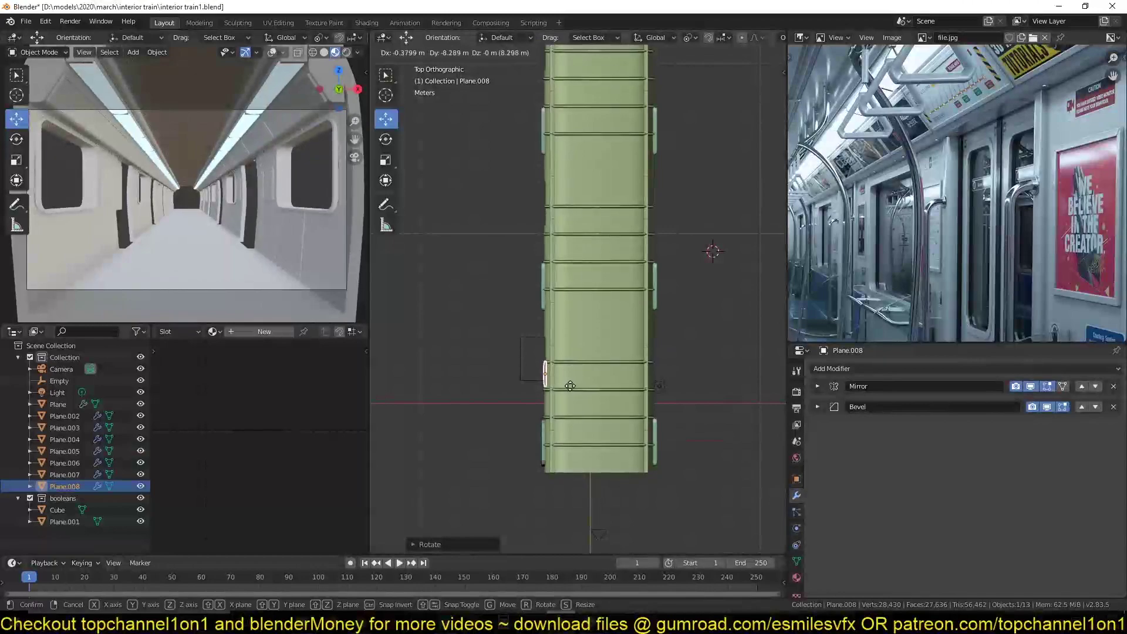
{"action": "left_click", "coordinate": [569, 379]}
Lower the door panel in front view towards the train floor, and save the file.
{"action": "key", "text": "KP_1"}
{"action": "scroll", "coordinate": [586, 358], "scroll_direction": "up", "scroll_amount": 3}
{"action": "left_click_drag", "start_coordinate": [612, 179], "coordinate": [614, 275]}
{"action": "key", "text": "ctrl+s"}
Move the door panel along X into the wall's door opening and compare its placement with the reference photo.
{"action": "middle_click_drag", "start_coordinate": [643, 296], "coordinate": [615, 301]}
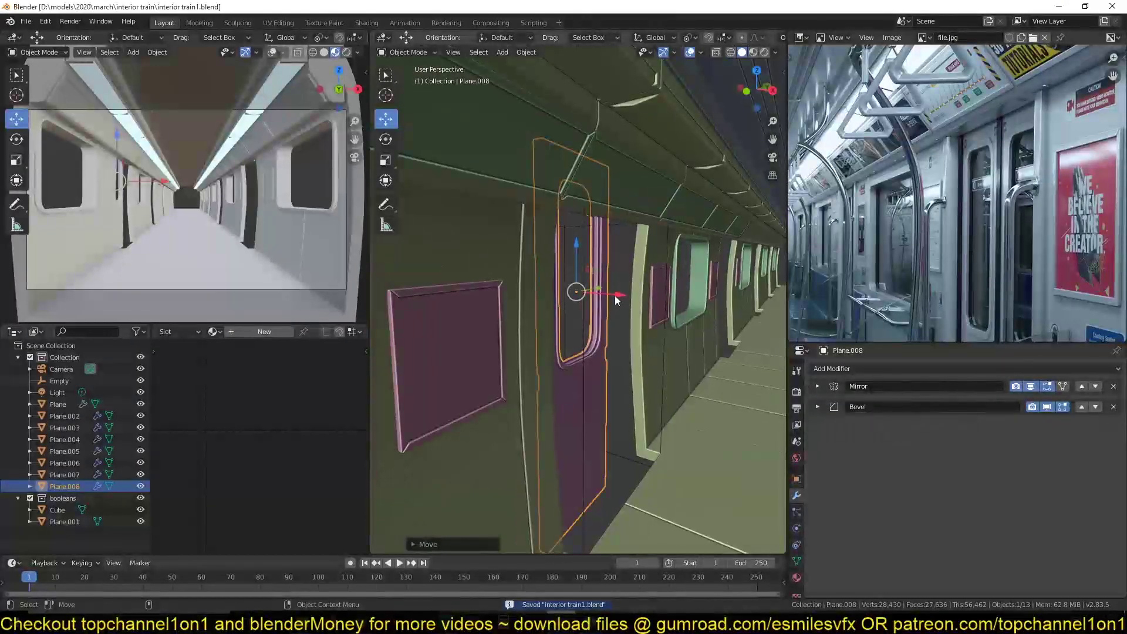
{"action": "left_click_drag", "start_coordinate": [616, 299], "coordinate": [646, 300]}
{"action": "middle_click_drag", "start_coordinate": [913, 205], "coordinate": [962, 78]}
{"action": "middle_click_drag", "start_coordinate": [698, 182], "coordinate": [601, 219]}
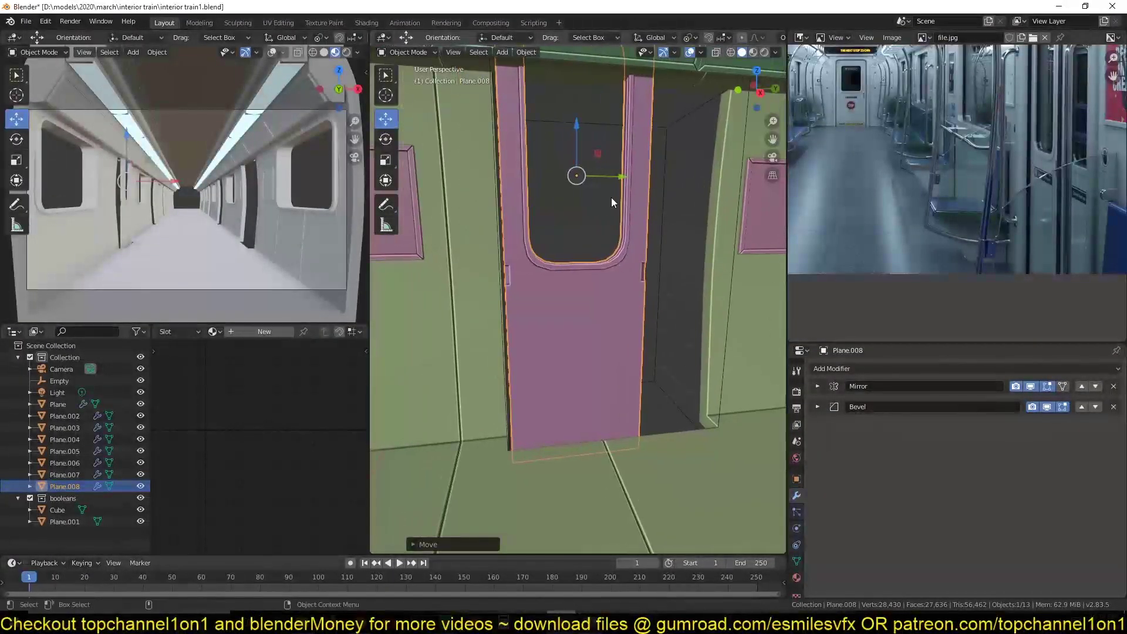
Nudge the door panel along Y in the wall opening and compare its placement with the doors in the reference photo.
{"action": "scroll", "coordinate": [944, 156], "scroll_direction": "down", "scroll_amount": 1}
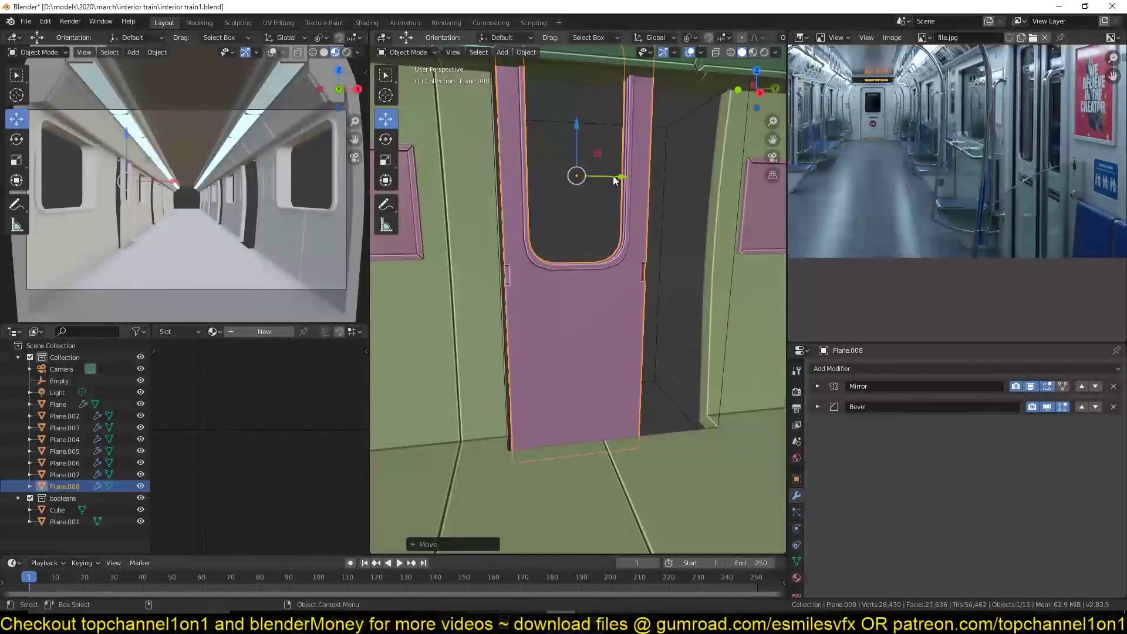
{"action": "left_click_drag", "start_coordinate": [614, 176], "coordinate": [609, 177]}
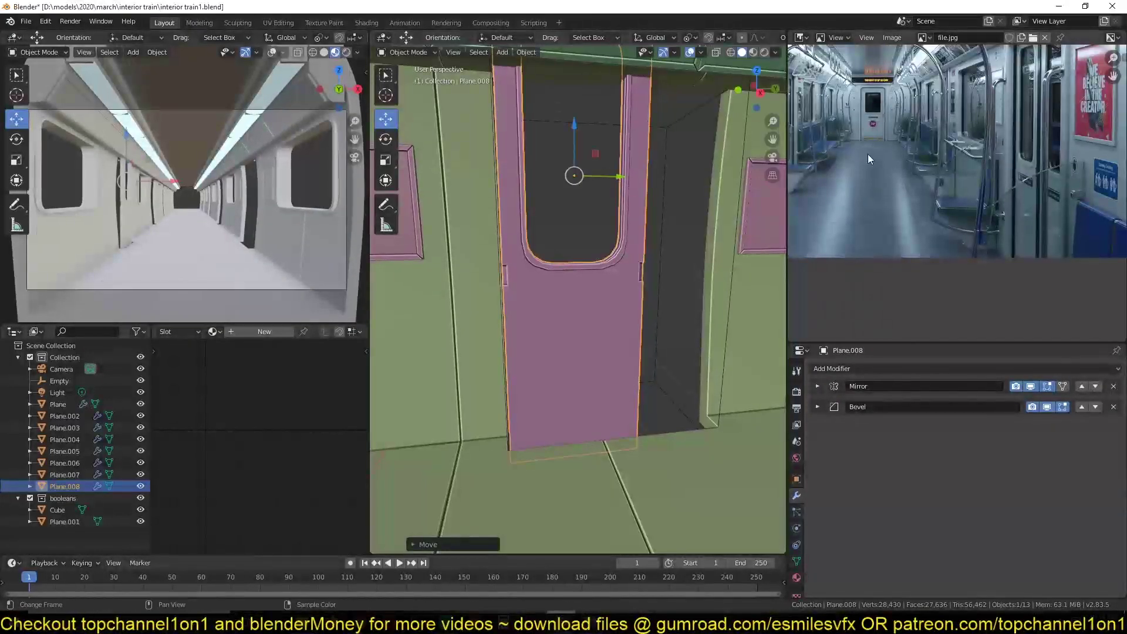
{"action": "middle_click_drag", "start_coordinate": [610, 193], "coordinate": [657, 195]}
{"action": "scroll", "coordinate": [927, 159], "scroll_direction": "up", "scroll_amount": 2}
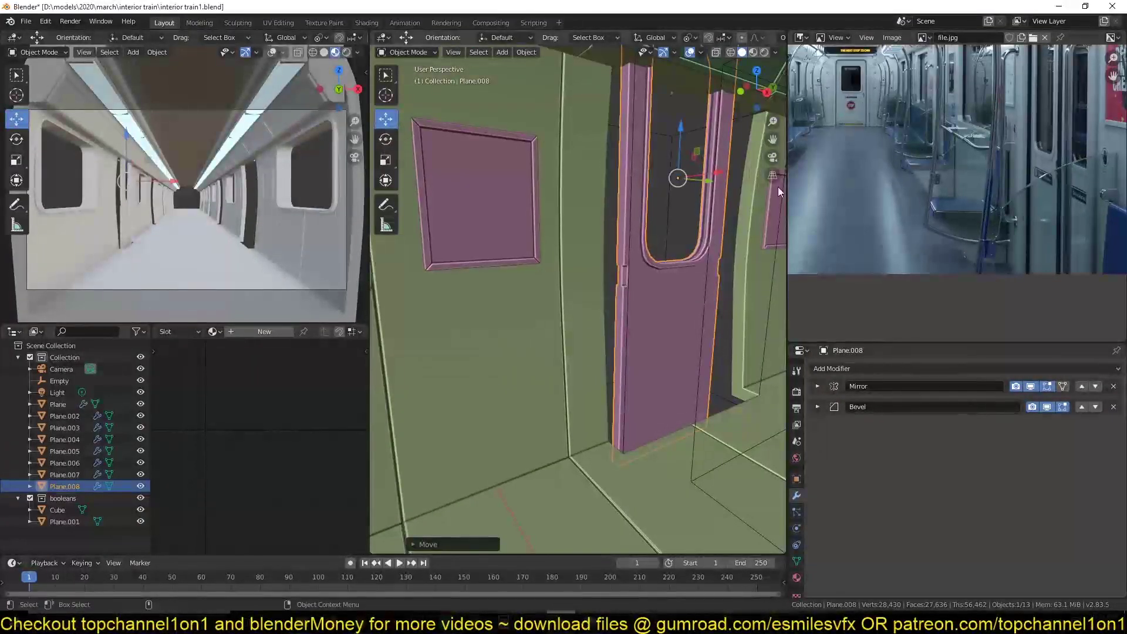
{"action": "middle_click_drag", "start_coordinate": [808, 182], "coordinate": [1015, 170]}
{"action": "scroll", "coordinate": [892, 166], "scroll_direction": "down", "scroll_amount": 2}
{"action": "middle_click_drag", "start_coordinate": [892, 165], "coordinate": [993, 182]}
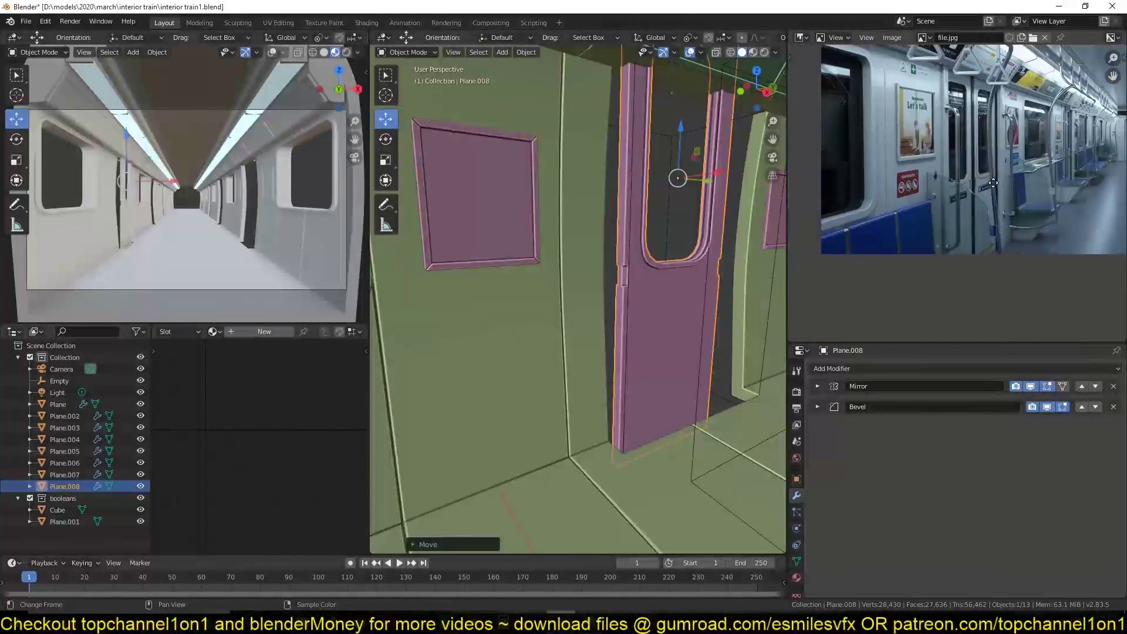
{"action": "scroll", "coordinate": [965, 185], "scroll_direction": "up", "scroll_amount": 1}
{"action": "mouse_move", "coordinate": [707, 226]}
{"action": "middle_mouse_down"}
{"action": "mouse_move", "coordinate": [660, 224]}
{"action": "mouse_move", "coordinate": [709, 230]}
{"action": "middle_mouse_up"}
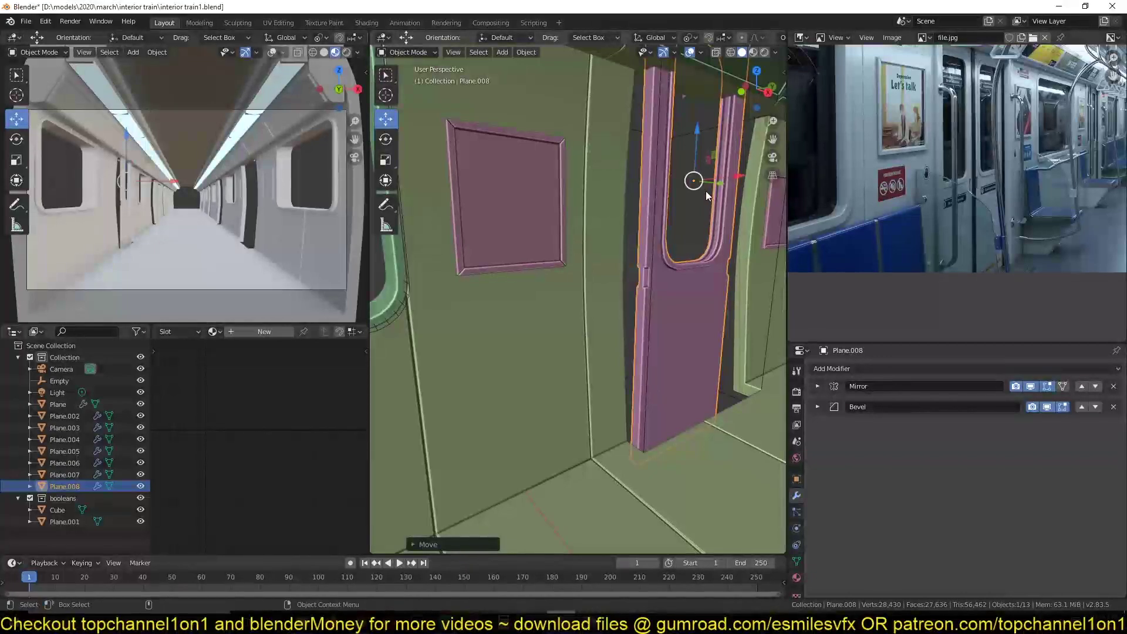
Raise the door panel's bottom edge along Z to the train floor in front wireframe view.
{"action": "key", "text": "KP_1"}
{"action": "scroll", "coordinate": [665, 234], "scroll_direction": "up", "scroll_amount": 2}
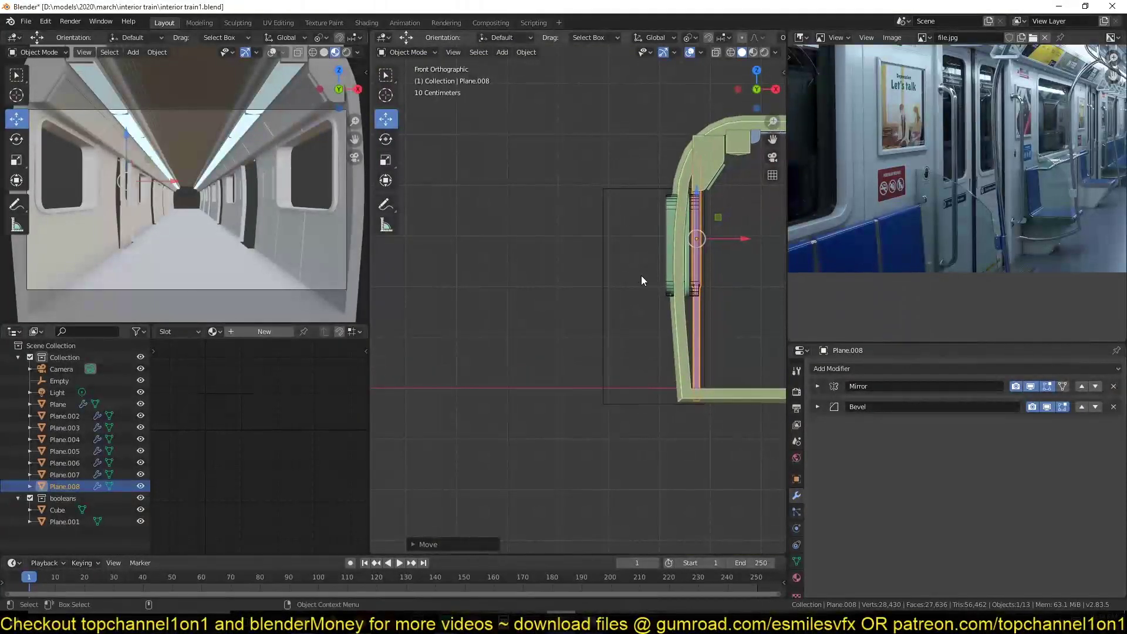
{"action": "key", "text": "z"}
{"action": "left_click", "coordinate": [605, 271]}
{"action": "key", "text": "Tab"}
{"action": "middle_click_drag", "start_coordinate": [654, 251], "coordinate": [608, 263], "text": "shift"}
{"action": "left_click", "coordinate": [649, 406]}
{"action": "key", "text": "g"}
{"action": "key", "text": "z"}
{"action": "left_click", "coordinate": [649, 367]}
Lower all of the door panel's geometry above the bottom edge along Z so its top fits the opening's height.
{"action": "left_click_drag", "start_coordinate": [595, 125], "coordinate": [665, 324]}
{"action": "key", "text": "g"}
{"action": "key", "text": "z"}
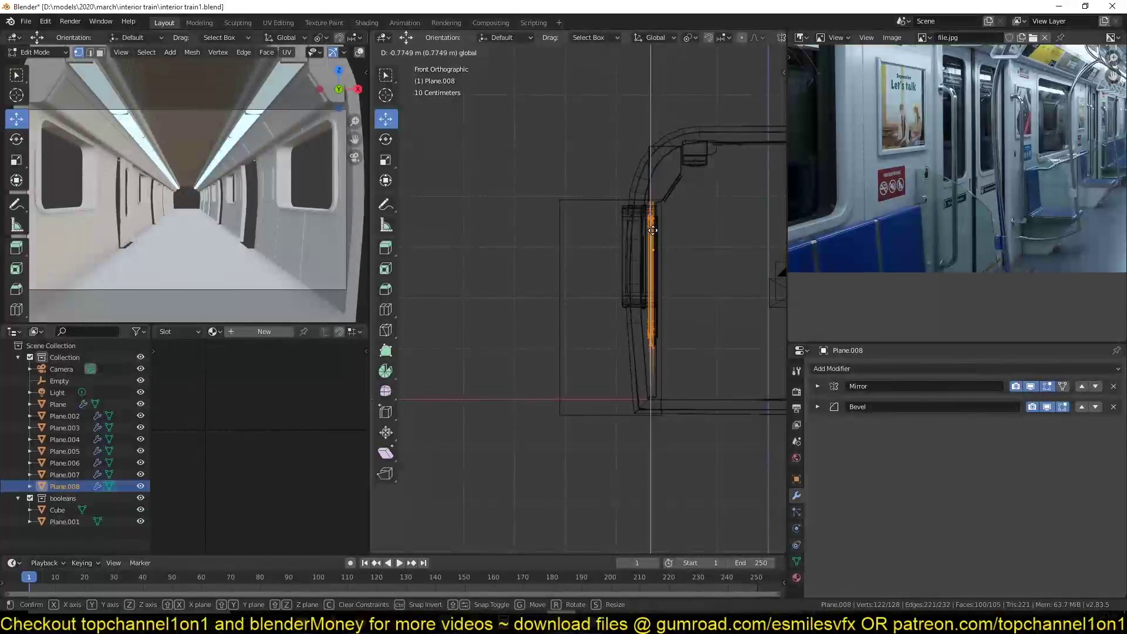
{"action": "left_click", "coordinate": [652, 231]}
Narrow the door panel slightly by moving its outer side vertices inward along Y in wireframe.
{"action": "middle_click_drag", "start_coordinate": [653, 230], "coordinate": [583, 238]}
{"action": "key", "text": "z"}
{"action": "left_click", "coordinate": [675, 234]}
{"action": "key", "text": "shift+z"}
{"action": "mouse_move", "coordinate": [461, 135]}
{"action": "left_mouse_down"}
{"action": "mouse_move", "coordinate": [537, 373]}
{"action": "mouse_move", "coordinate": [537, 453]}
{"action": "left_mouse_up"}
{"action": "key", "text": "g"}
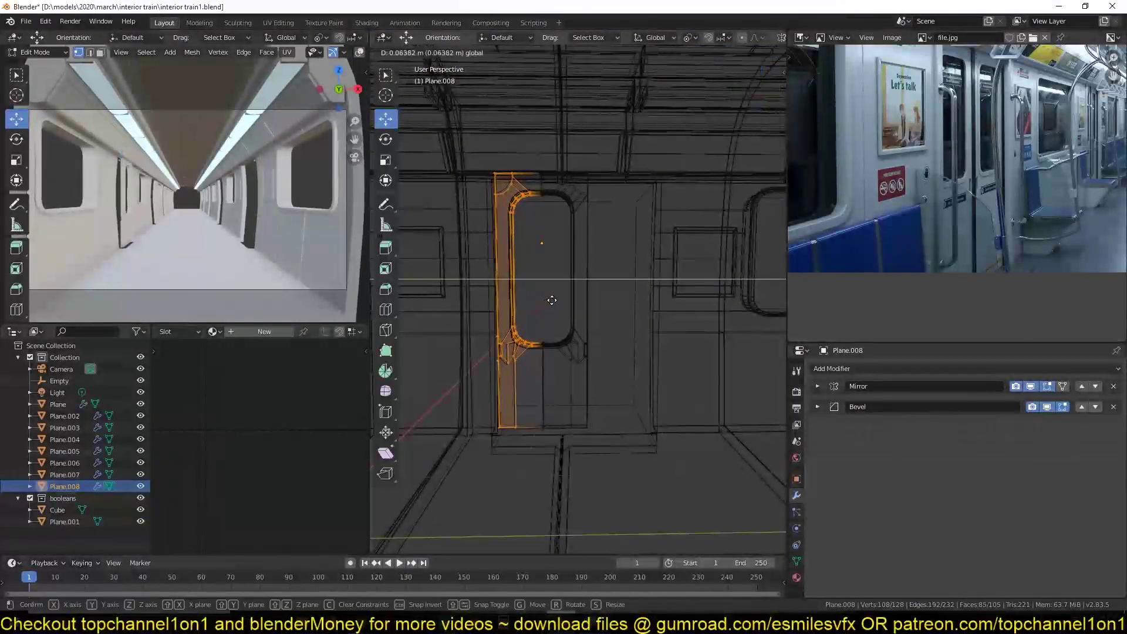
{"action": "left_click", "coordinate": [466, 312]}
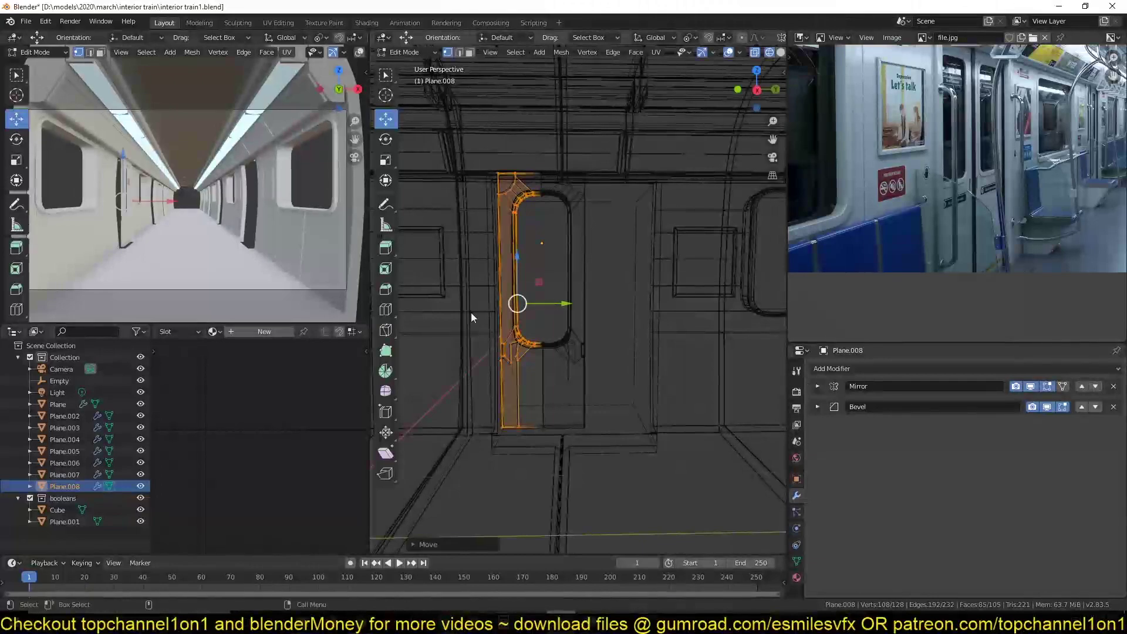
Raise the window's lower edge and the side notch by about 0.59 m along Z, and finish editing the door mesh.
{"action": "left_click_drag", "start_coordinate": [494, 304], "coordinate": [610, 383]}
{"action": "key", "text": "g"}
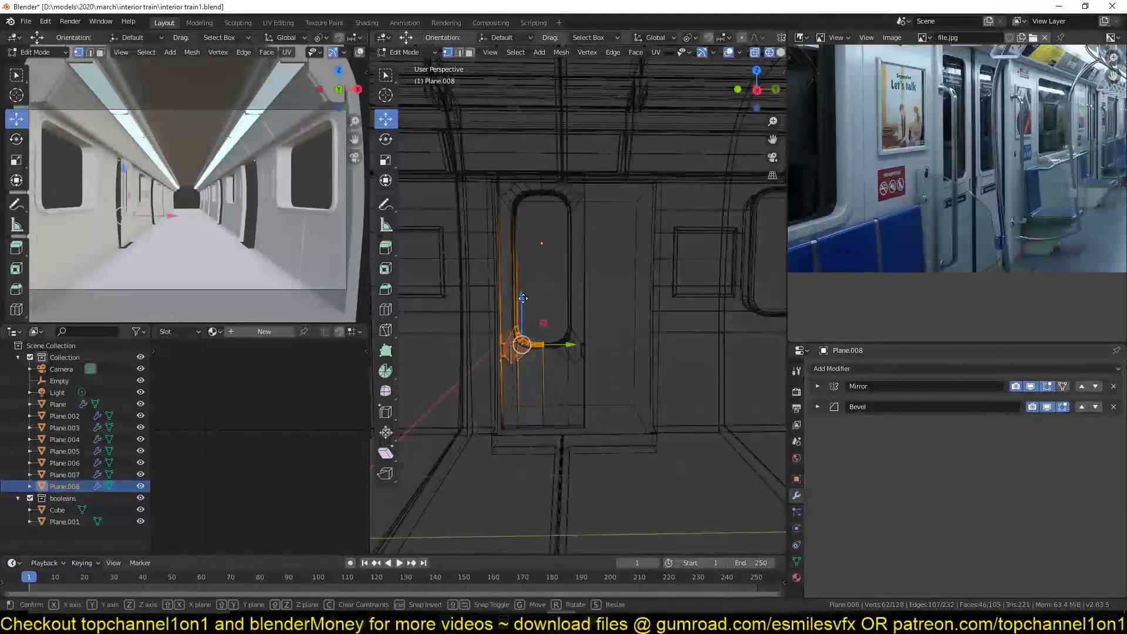
{"action": "key", "text": "z"}
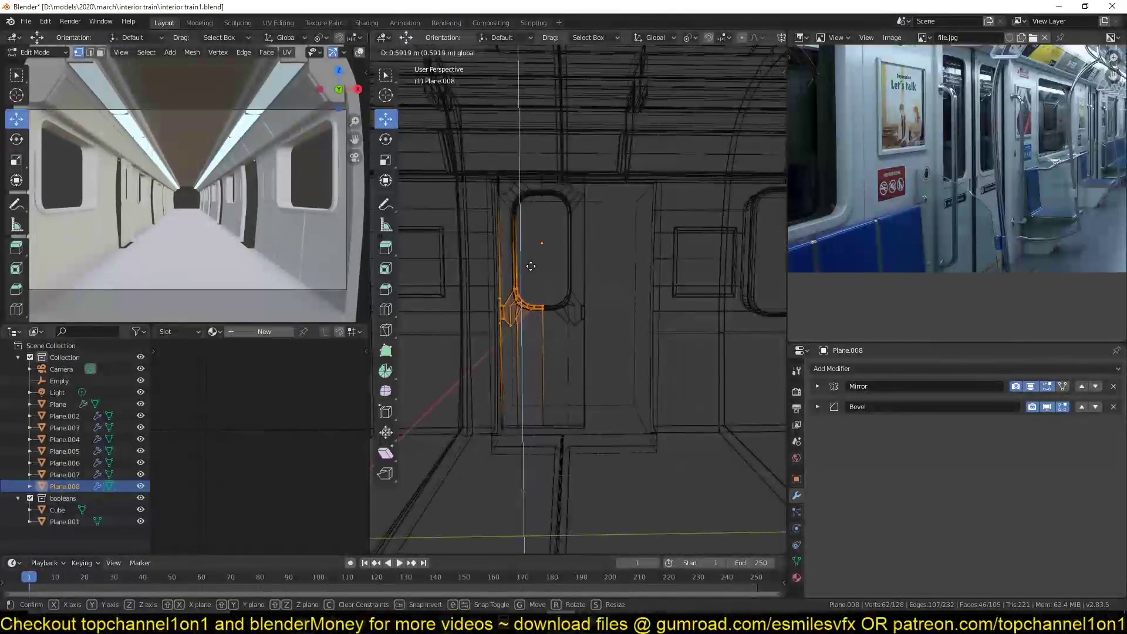
{"action": "key", "text": "Escape"}
{"action": "key", "text": "Tab"}
Shift the door panel along Y to the side edge of the opening and push it along X into the wall.
{"action": "key", "text": "z"}
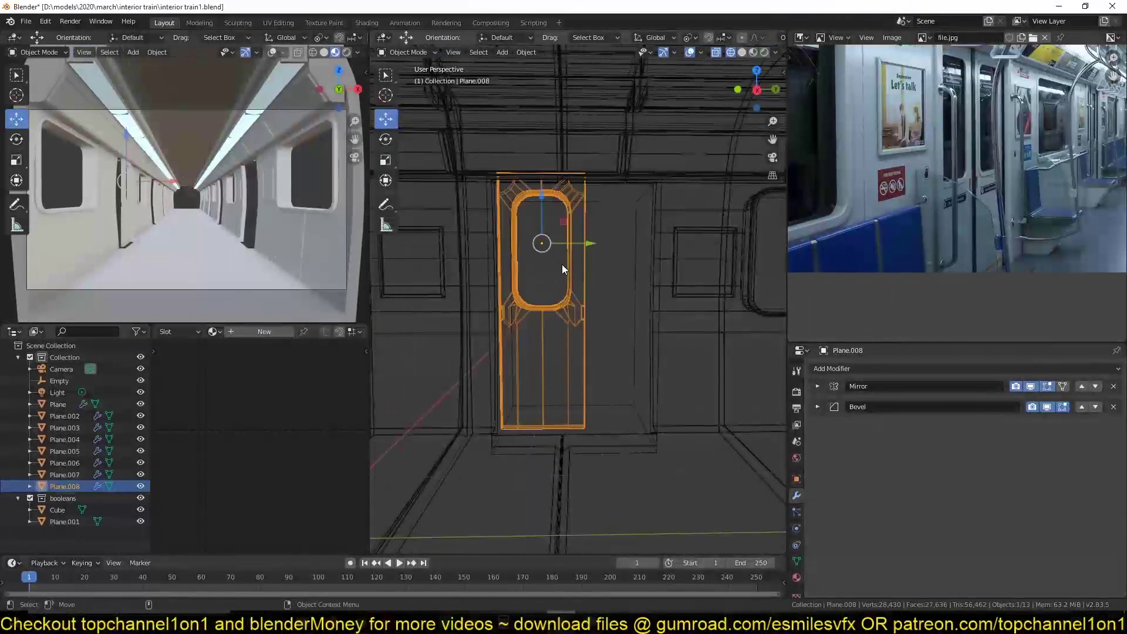
{"action": "left_click_drag", "start_coordinate": [594, 245], "coordinate": [583, 248]}
{"action": "middle_click_drag", "start_coordinate": [598, 250], "coordinate": [558, 212]}
{"action": "left_click_drag", "start_coordinate": [558, 212], "coordinate": [554, 221]}
{"action": "middle_click_drag", "start_coordinate": [555, 221], "coordinate": [645, 279]}
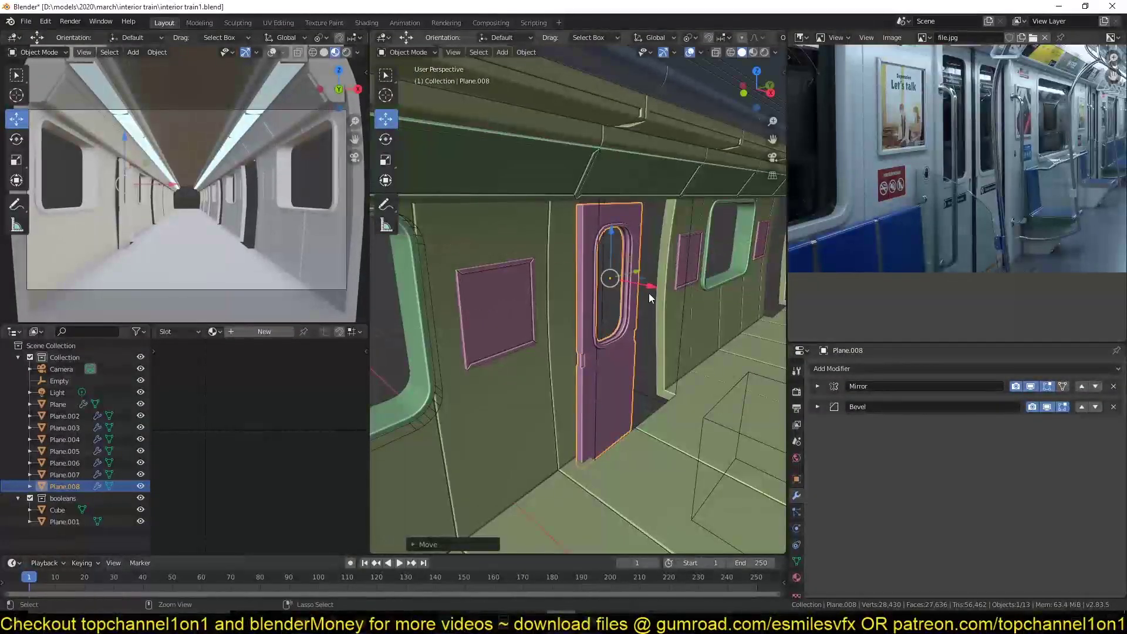
{"action": "key", "text": "g"}
{"action": "key", "text": "x"}
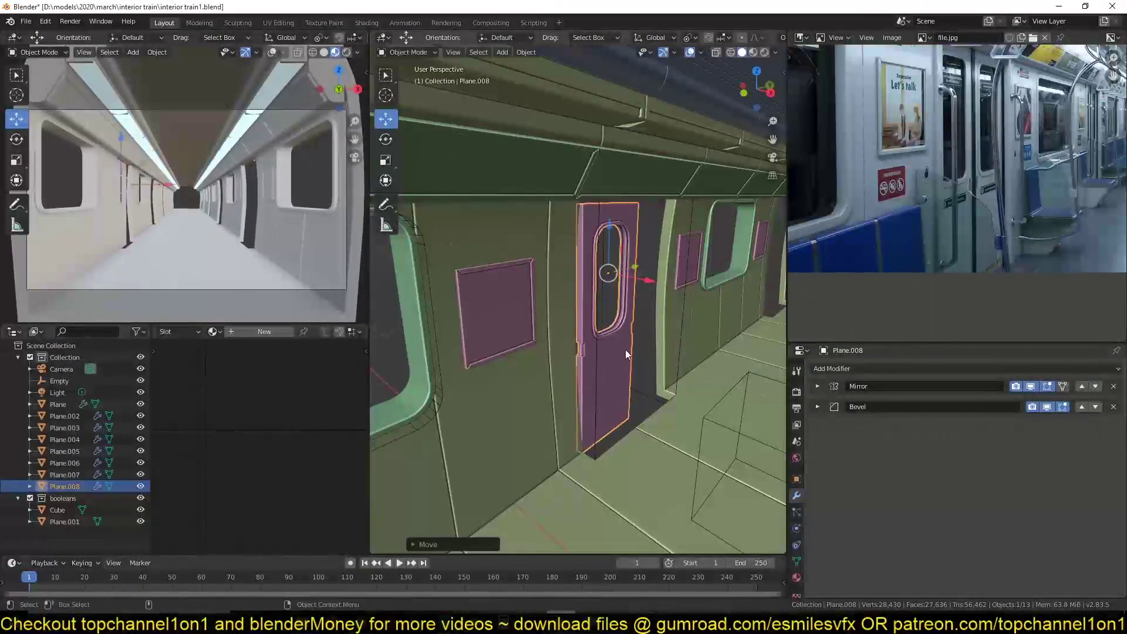
Extend the door panel's bottom edge down towards the floor and its top edge up towards the ceiling trim.
{"action": "key", "text": "Tab"}
{"action": "middle_click_drag", "start_coordinate": [626, 350], "coordinate": [509, 405]}
{"action": "key", "text": "shift+z"}
{"action": "left_click_drag", "start_coordinate": [504, 410], "coordinate": [733, 497]}
{"action": "left_click_drag", "start_coordinate": [558, 402], "coordinate": [559, 409]}
{"action": "left_click_drag", "start_coordinate": [514, 162], "coordinate": [659, 193]}
{"action": "left_click_drag", "start_coordinate": [505, 156], "coordinate": [693, 200]}
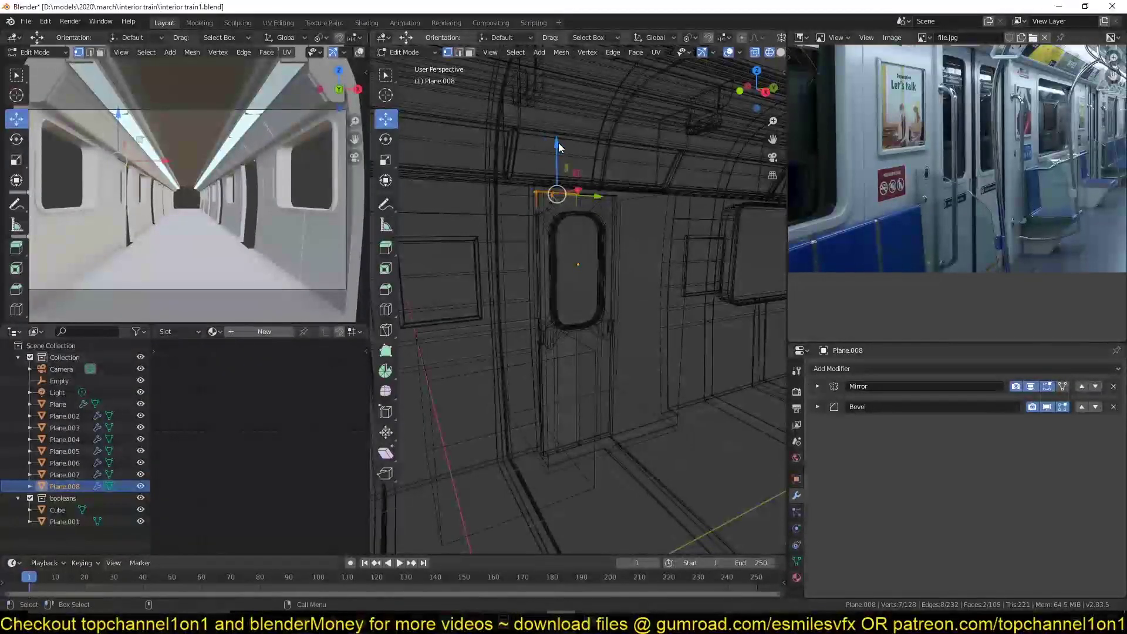
{"action": "key", "text": "Tab"}
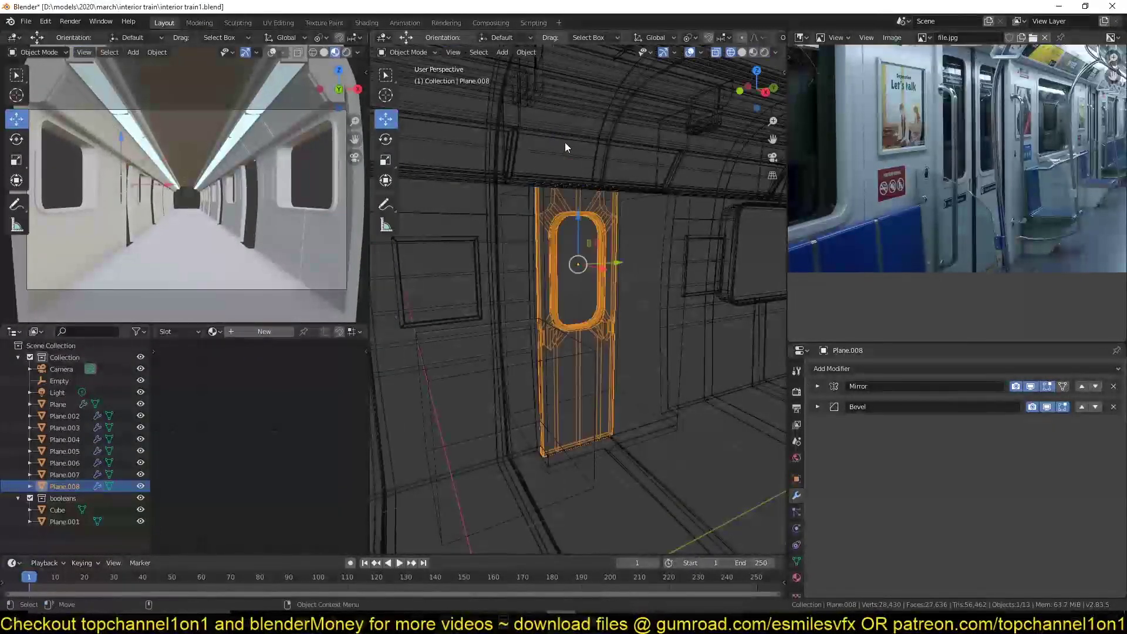
{"action": "key", "text": "shift+z"}
Inspect the door panel's fit in the wall opening and save the file.
{"action": "key", "text": "alt+a"}
{"action": "mouse_move", "coordinate": [594, 191]}
{"action": "middle_mouse_down"}
{"action": "mouse_move", "coordinate": [571, 197]}
{"action": "mouse_move", "coordinate": [569, 255]}
{"action": "mouse_move", "coordinate": [594, 306]}
{"action": "middle_mouse_up"}
{"action": "left_click", "coordinate": [593, 301]}
{"action": "scroll", "coordinate": [587, 265], "scroll_direction": "up", "scroll_amount": 8}
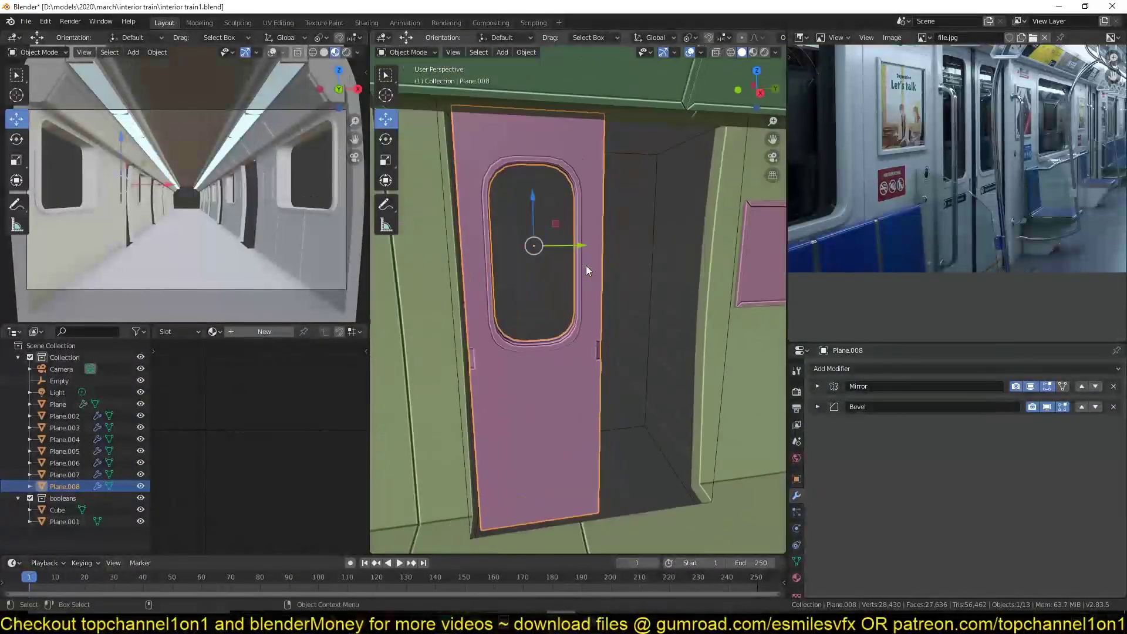
{"action": "middle_click_drag", "start_coordinate": [585, 266], "coordinate": [589, 237]}
{"action": "scroll", "coordinate": [559, 257], "scroll_direction": "up", "scroll_amount": 4}
{"action": "key", "text": "ctrl+s"}
{"action": "key", "text": "alt+a"}
{"action": "scroll", "coordinate": [587, 293], "scroll_direction": "down", "scroll_amount": 2}
{"action": "middle_click_drag", "start_coordinate": [585, 293], "coordinate": [673, 346]}
Add an Array modifier to the door panel with a relative X offset of -1 to create the second door.
{"action": "left_click", "coordinate": [605, 298]}
{"action": "left_click", "coordinate": [857, 368]}
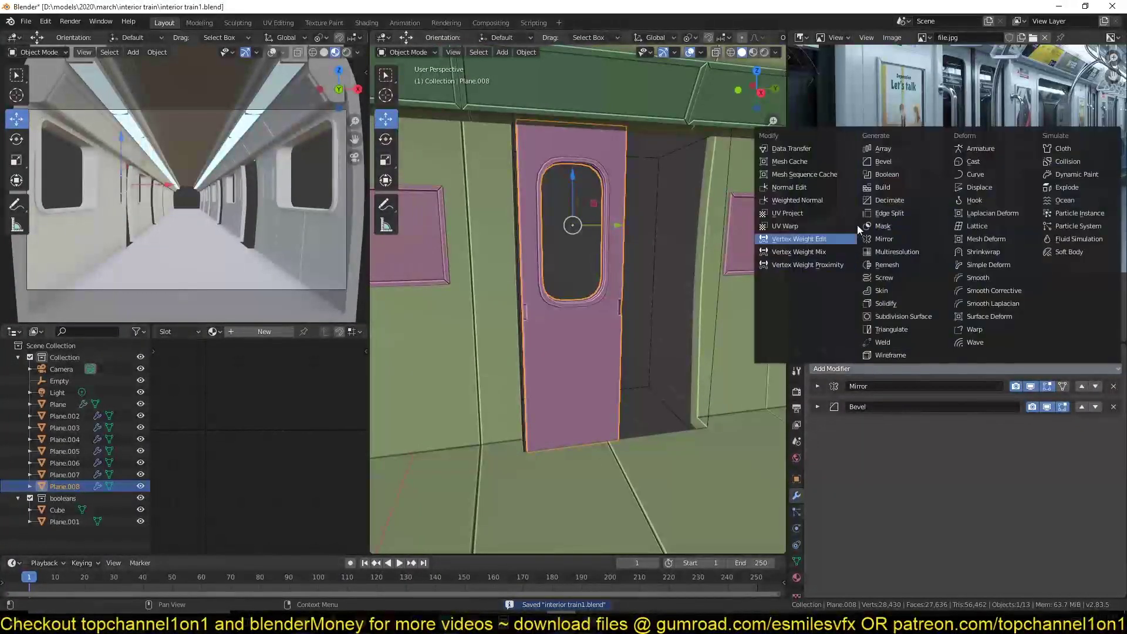
{"action": "left_click", "coordinate": [884, 148]}
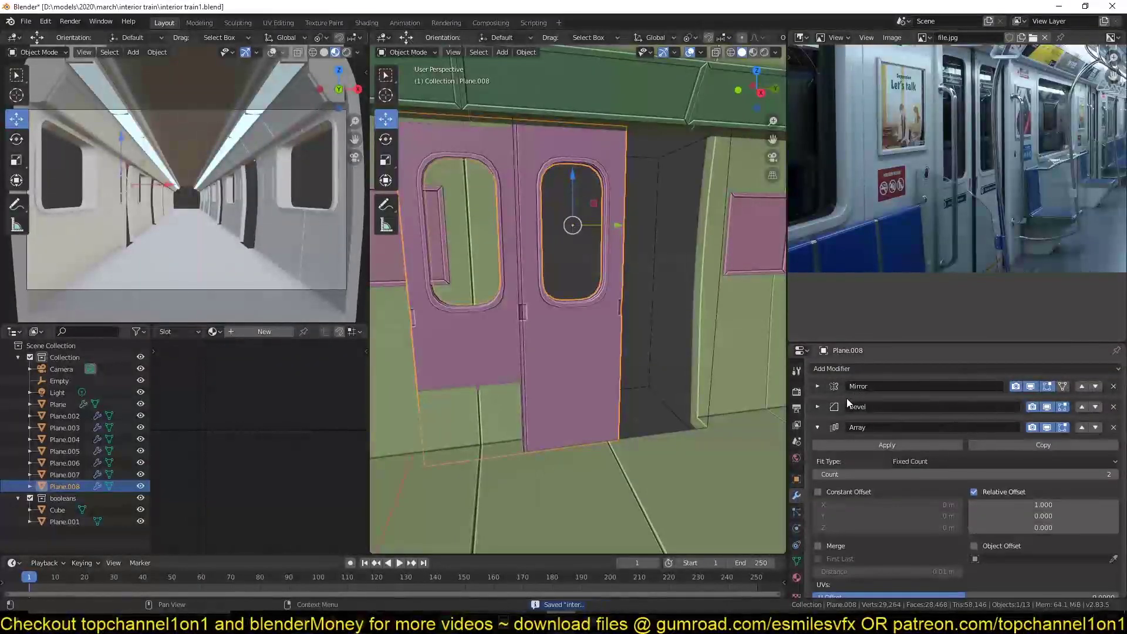
{"action": "left_click", "coordinate": [1043, 504]}
{"action": "type", "text": "-1"}
{"action": "key", "text": "Return"}
Widen the gap between the two doors by setting the array's relative X offset to -1.020.
{"action": "key", "text": "alt+a"}
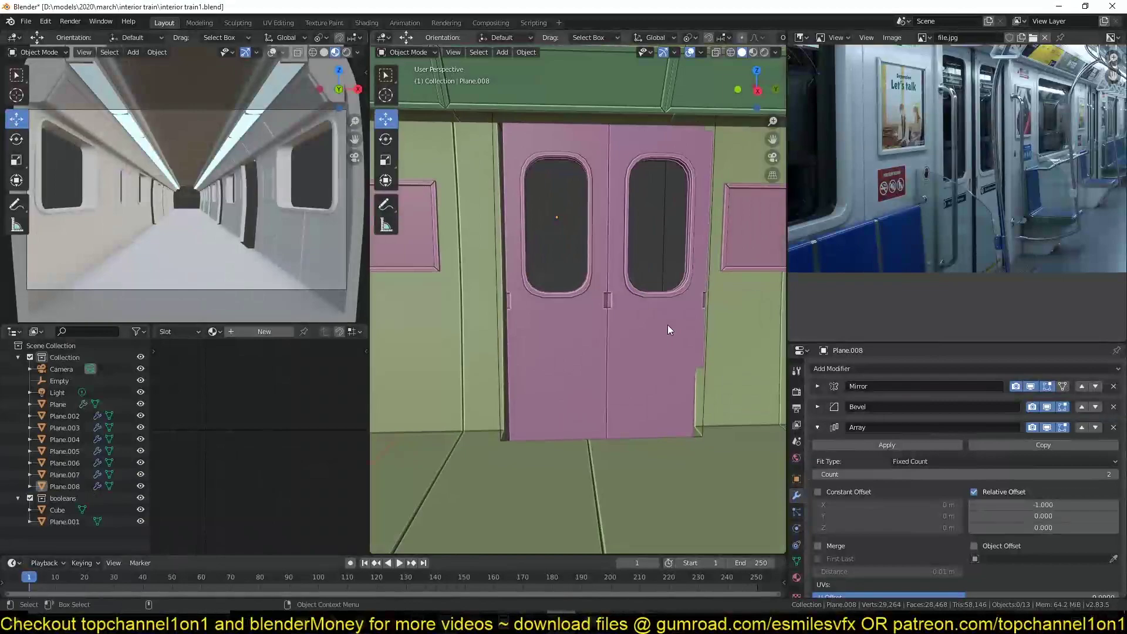
{"action": "scroll", "coordinate": [667, 324], "scroll_direction": "up", "scroll_amount": 2}
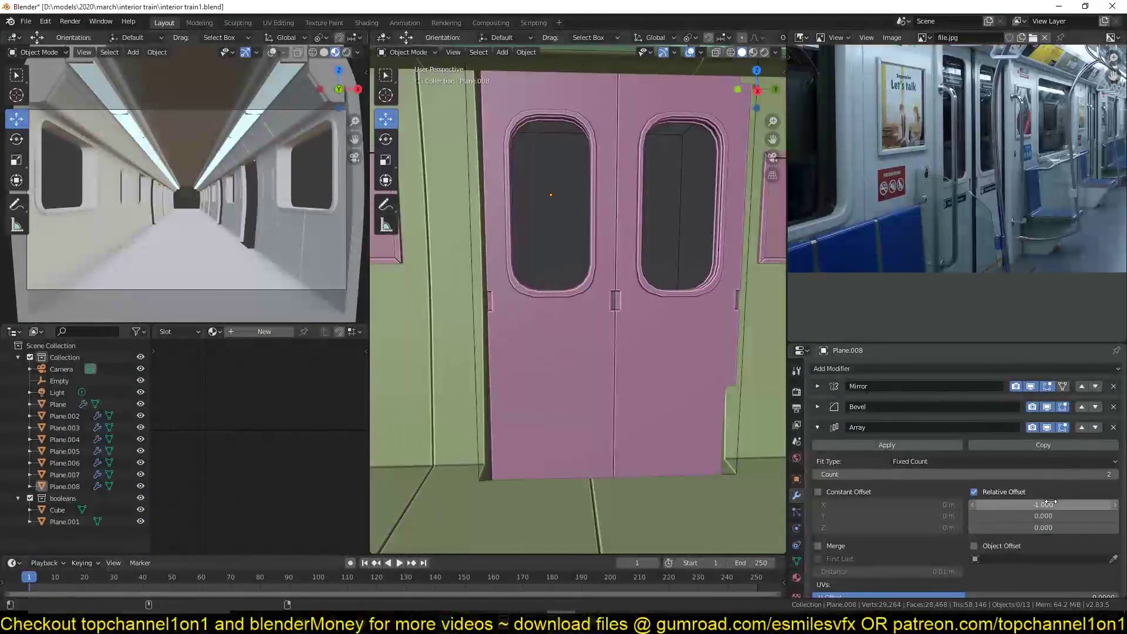
{"action": "left_click_drag", "start_coordinate": [1050, 503], "coordinate": [1042, 503]}
{"action": "middle_click_drag", "start_coordinate": [704, 296], "coordinate": [715, 301]}
Nudge the door pair along Y within the opening, check it against the reference photo, and save the file.
{"action": "left_click", "coordinate": [714, 301]}
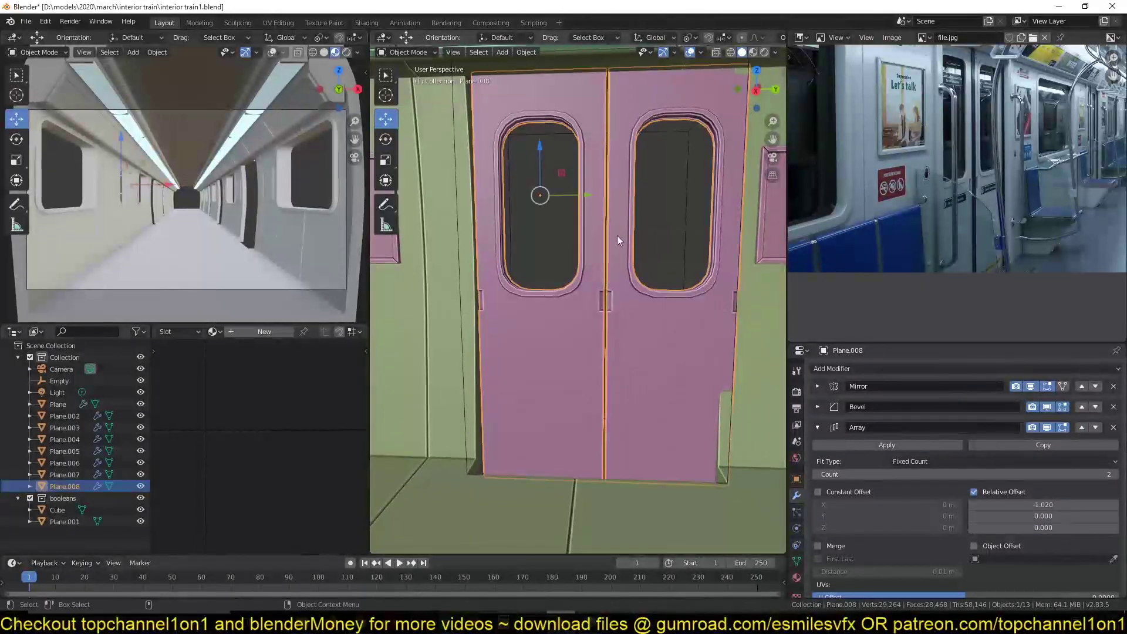
{"action": "left_click_drag", "start_coordinate": [589, 194], "coordinate": [585, 194]}
{"action": "middle_click_drag", "start_coordinate": [586, 196], "coordinate": [670, 248]}
{"action": "scroll", "coordinate": [914, 210], "scroll_direction": "up", "scroll_amount": 2}
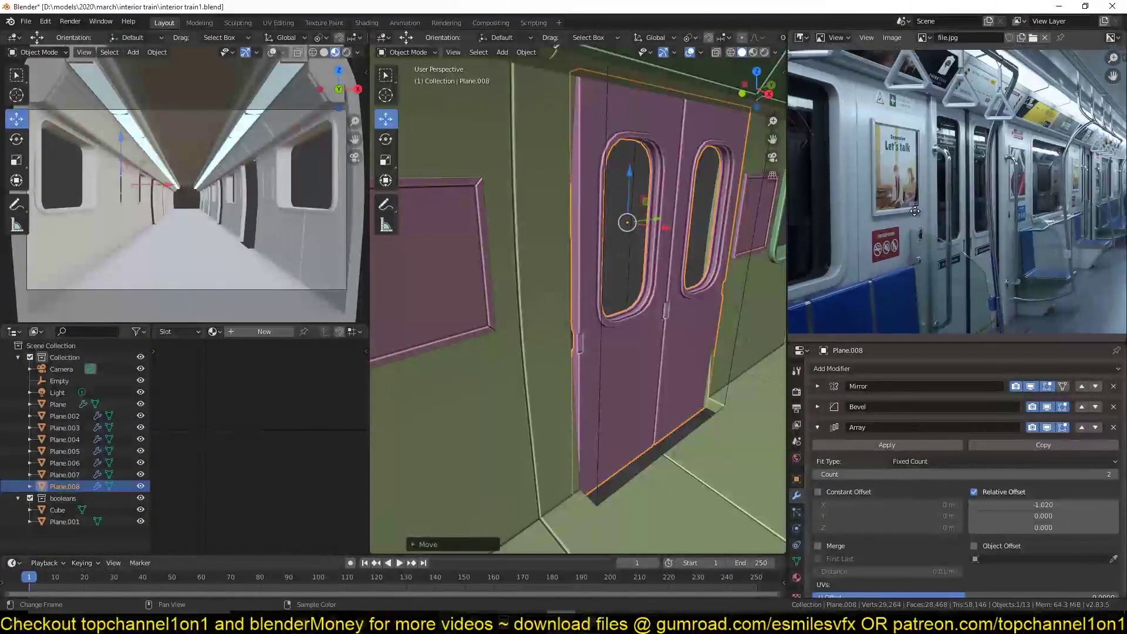
{"action": "middle_click_drag", "start_coordinate": [915, 210], "coordinate": [914, 212]}
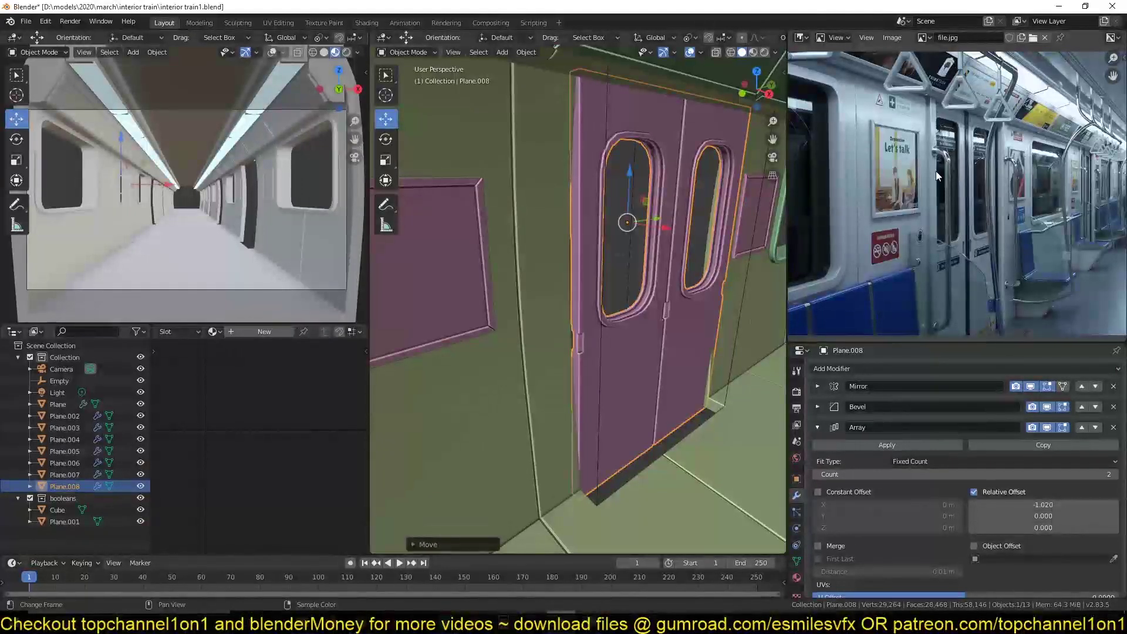
{"action": "middle_click_drag", "start_coordinate": [943, 323], "coordinate": [947, 288]}
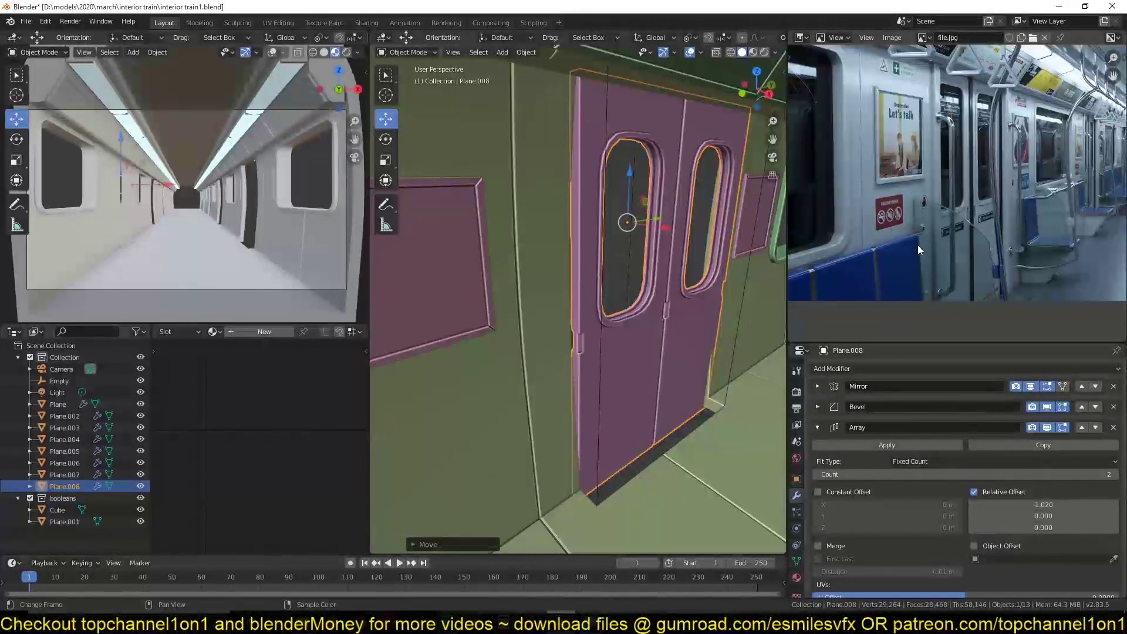
{"action": "key", "text": "ctrl+s"}
Add a cube at the door pair's outer edge in top view and scale it down to about 0.2.
{"action": "scroll", "coordinate": [576, 325], "scroll_direction": "down", "scroll_amount": 5}
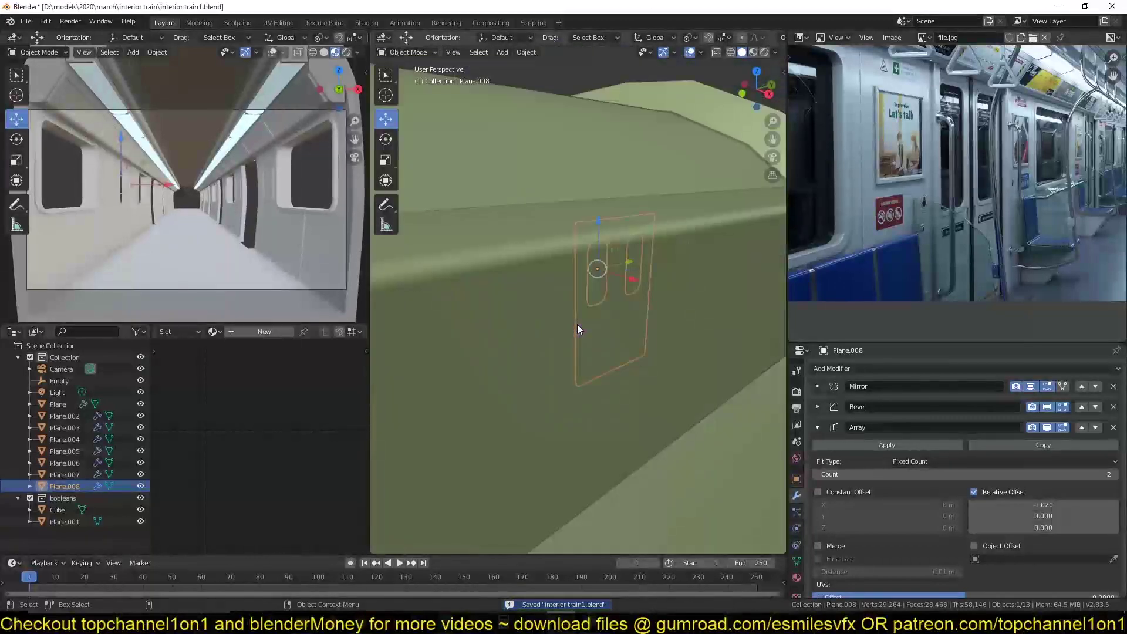
{"action": "key", "text": "KP_7"}
{"action": "key", "text": "shift+z"}
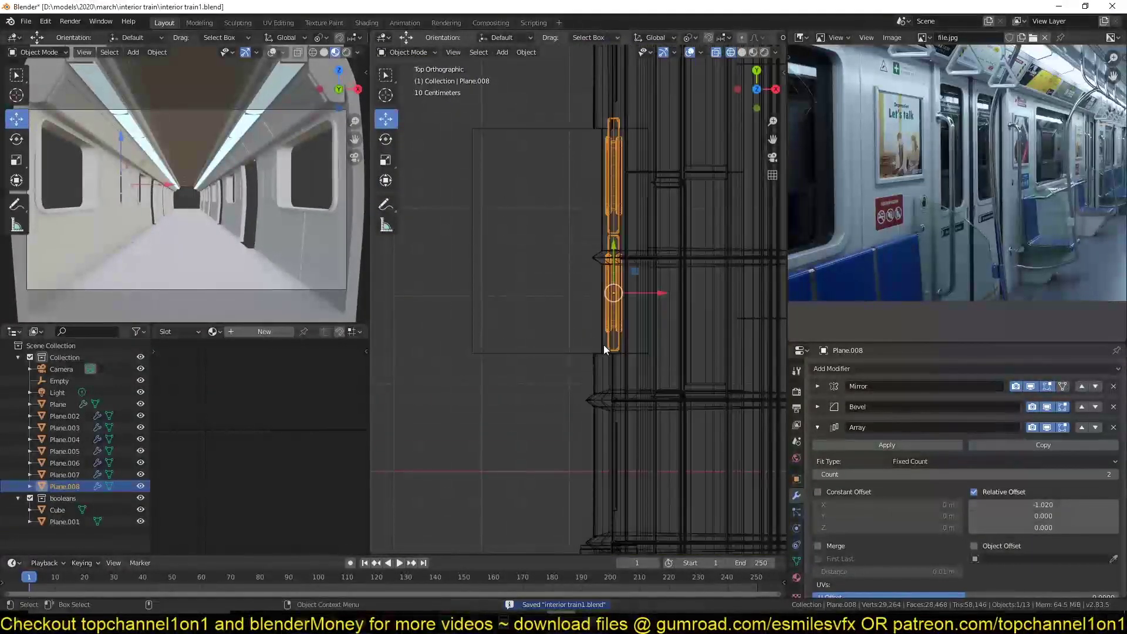
{"action": "key", "text": "shift+a"}
{"action": "mouse_move", "coordinate": [605, 347]}
{"action": "left_click", "coordinate": [649, 361]}
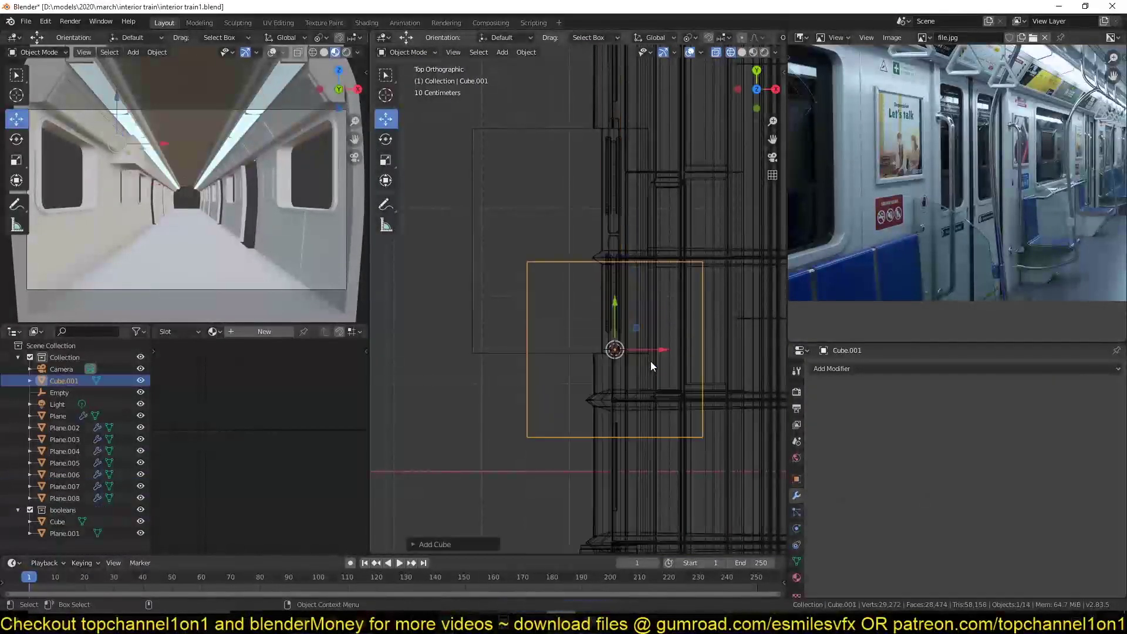
{"action": "key", "text": "s"}
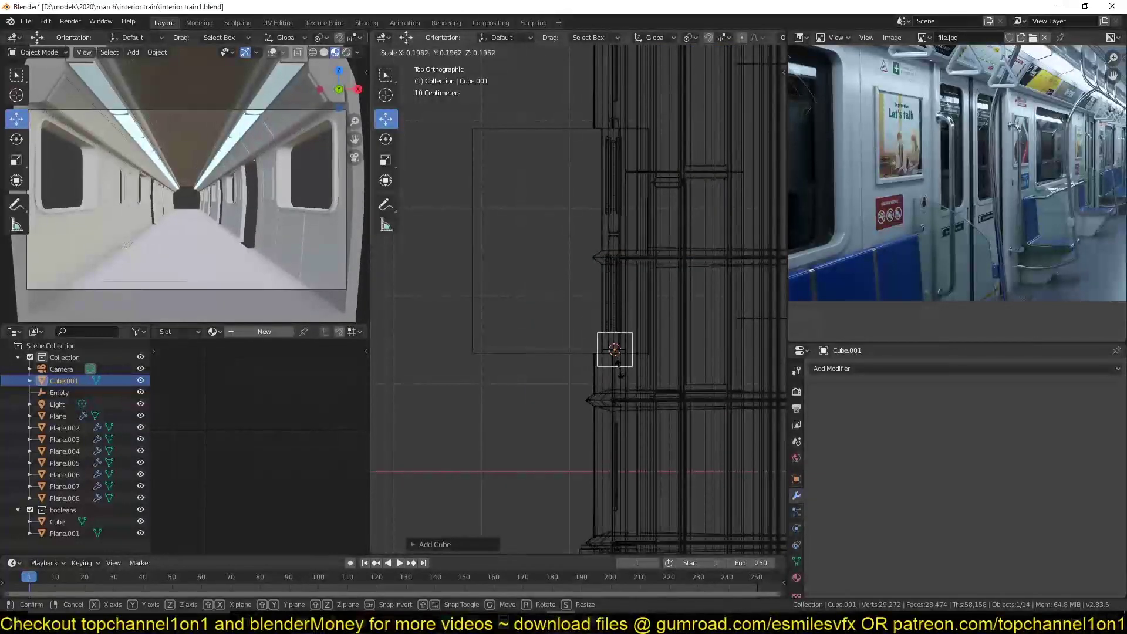
{"action": "left_click", "coordinate": [619, 370]}
Adjust the cube's position and size over the door's outer edge in top view, and return to solid shading.
{"action": "key", "text": "g"}
{"action": "left_click", "coordinate": [616, 365]}
{"action": "key", "text": "s"}
{"action": "left_click", "coordinate": [636, 369]}
{"action": "key", "text": "z"}
{"action": "left_click", "coordinate": [705, 374]}
Lower the cube along Z onto the upper outer corner of the door pair.
{"action": "middle_click_drag", "start_coordinate": [696, 372], "coordinate": [587, 272]}
{"action": "scroll", "coordinate": [596, 266], "scroll_direction": "down", "scroll_amount": 3}
{"action": "key", "text": "g"}
{"action": "key", "text": "z"}
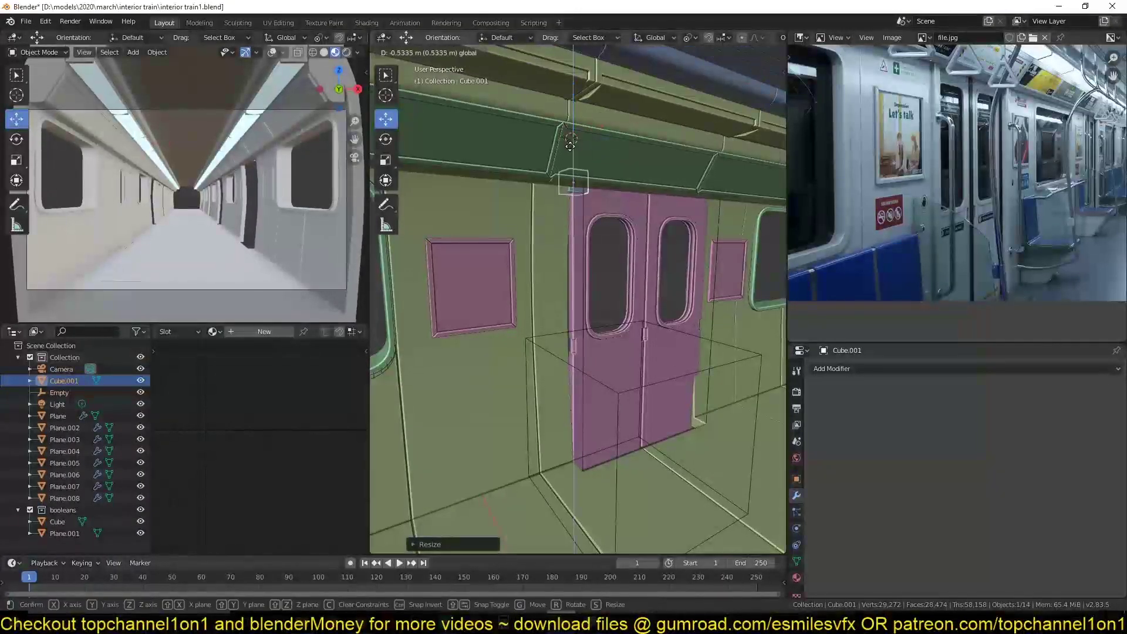
{"action": "left_click", "coordinate": [569, 148]}
{"action": "scroll", "coordinate": [569, 171], "scroll_direction": "up", "scroll_amount": 3}
{"action": "key", "text": "g"}
{"action": "key", "text": "z"}
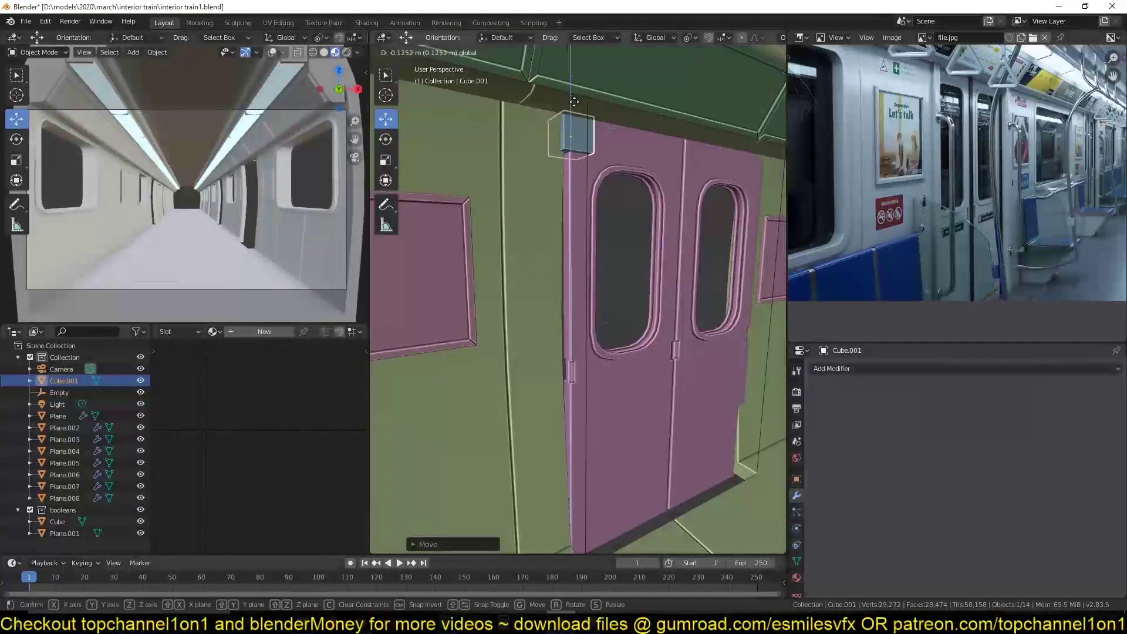
{"action": "left_click", "coordinate": [580, 164]}
Pull the cube's bottom face down about 3.8 m along Z to the floor to form a door post.
{"action": "key", "text": "Tab"}
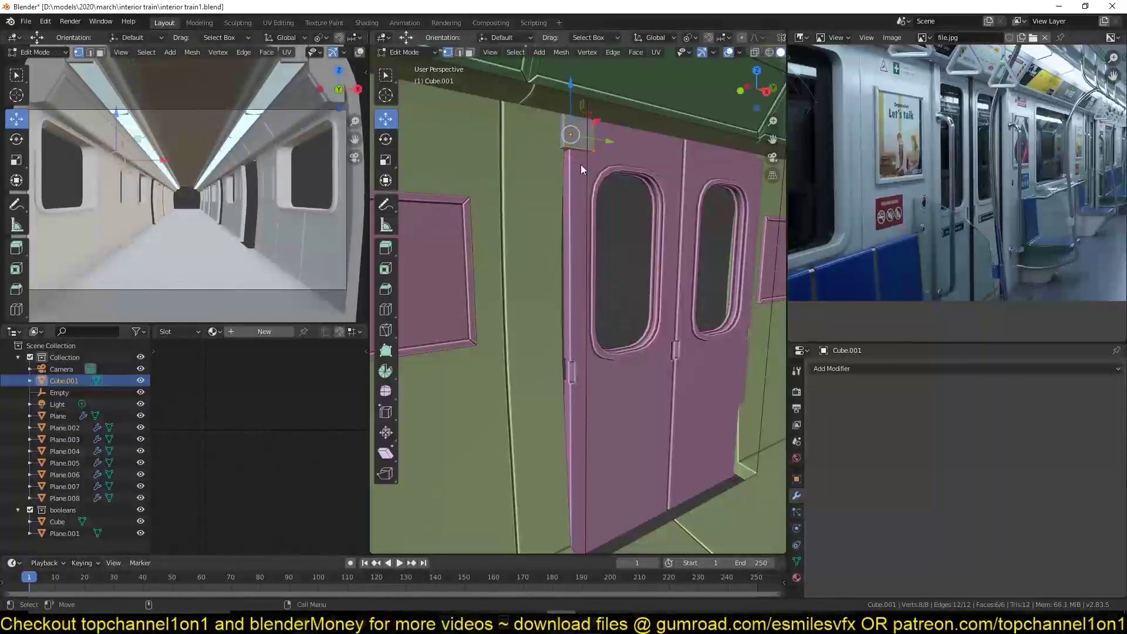
{"action": "key", "text": "3"}
{"action": "left_click", "coordinate": [569, 150]}
{"action": "scroll", "coordinate": [579, 267], "scroll_direction": "down", "scroll_amount": 1}
{"action": "middle_click_drag", "start_coordinate": [580, 267], "coordinate": [594, 198], "text": "shift"}
{"action": "key", "text": "g"}
{"action": "key", "text": "z"}
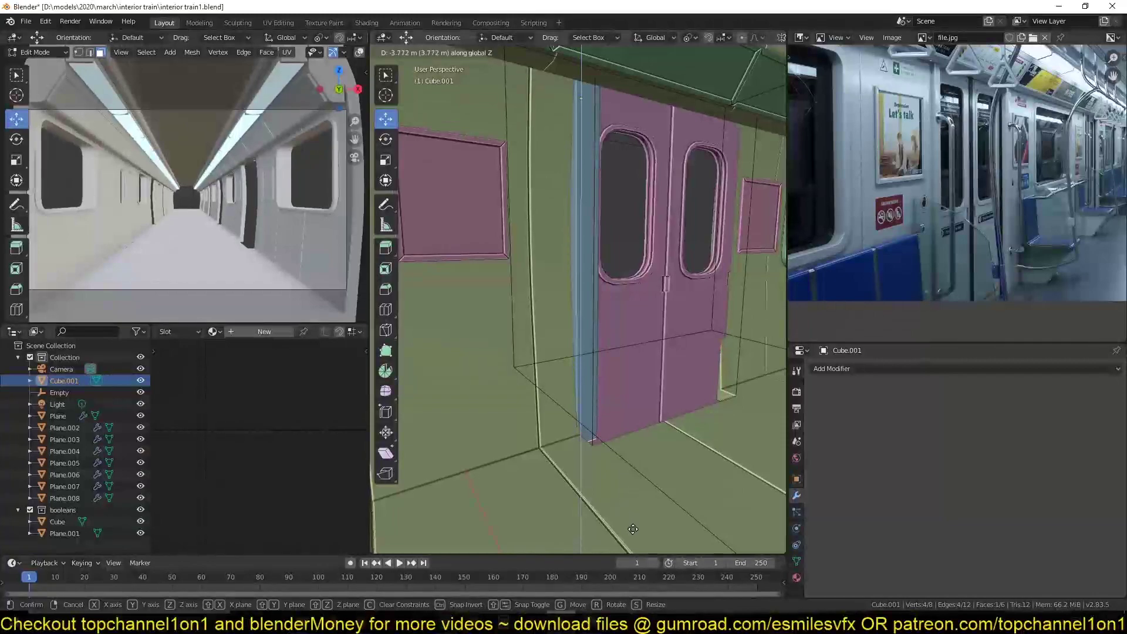
{"action": "left_click", "coordinate": [635, 537]}
{"action": "key", "text": "Tab"}
Apply the door post's object transform and add a Bevel modifier to it.
{"action": "middle_click_drag", "start_coordinate": [577, 336], "coordinate": [588, 362]}
{"action": "scroll", "coordinate": [588, 365], "scroll_direction": "up", "scroll_amount": 3}
{"action": "key", "text": "ctrl+a"}
{"action": "left_click", "coordinate": [590, 363]}
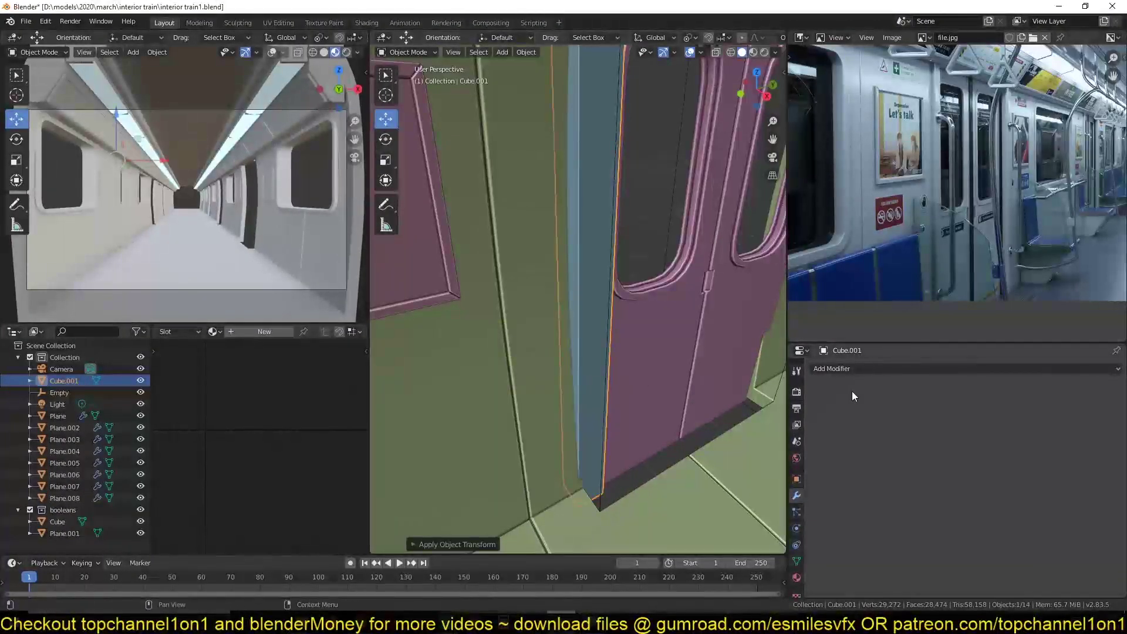
{"action": "left_click", "coordinate": [852, 368]}
{"action": "left_click", "coordinate": [921, 161]}
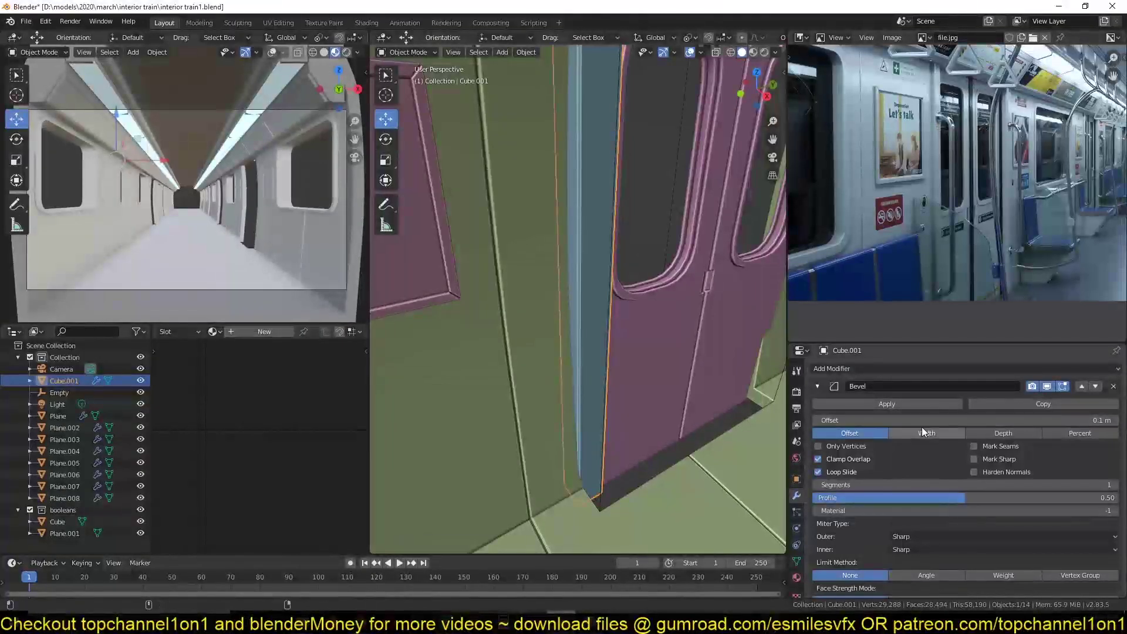
Set the door post's bevel offset to about 0.222 m with more segments, and enable Auto Smooth on its mesh.
{"action": "left_click_drag", "start_coordinate": [933, 420], "coordinate": [992, 420]}
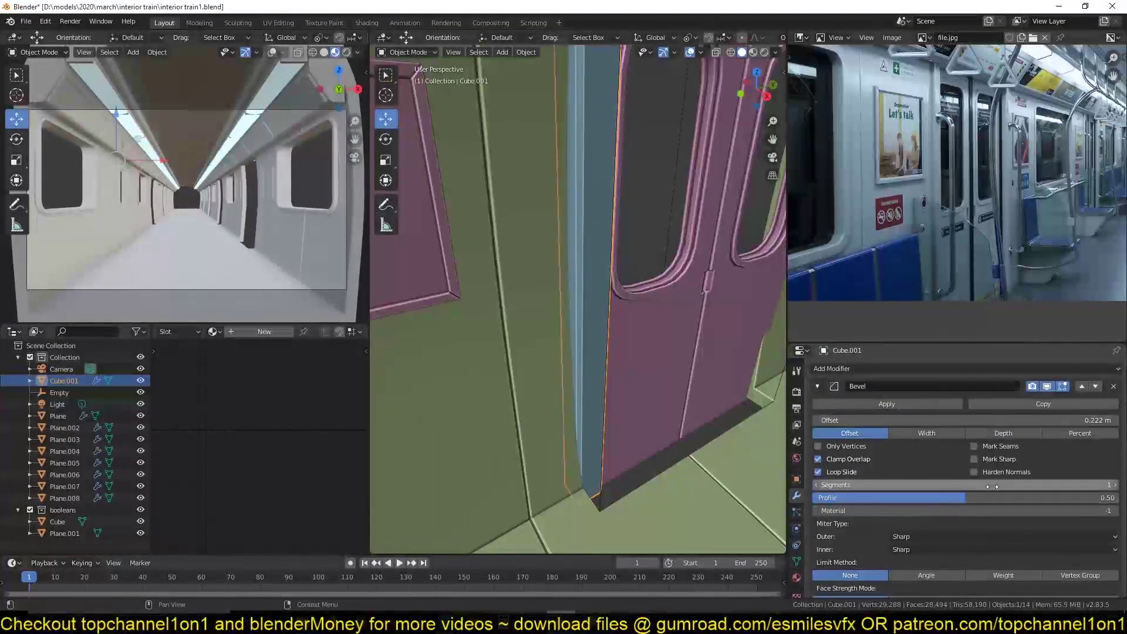
{"action": "left_click_drag", "start_coordinate": [998, 486], "coordinate": [1024, 487]}
{"action": "left_click", "coordinate": [796, 560]}
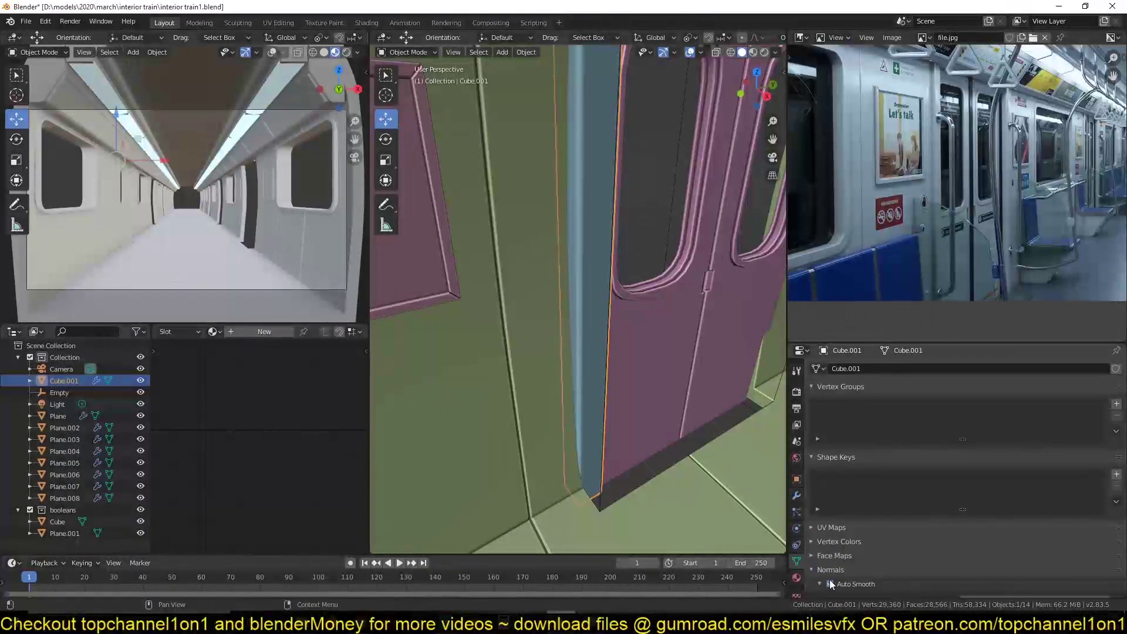
{"action": "key", "text": "alt+a"}
{"action": "scroll", "coordinate": [651, 410], "scroll_direction": "down", "scroll_amount": 2}
{"action": "middle_click_drag", "start_coordinate": [650, 410], "coordinate": [636, 410]}
{"action": "key", "text": "ctrl+s"}
Add an Array modifier with a count of 2 to the door post and set its relative X offset to 0.
{"action": "middle_click_drag", "start_coordinate": [628, 322], "coordinate": [567, 347], "text": "shift"}
{"action": "left_click", "coordinate": [573, 333]}
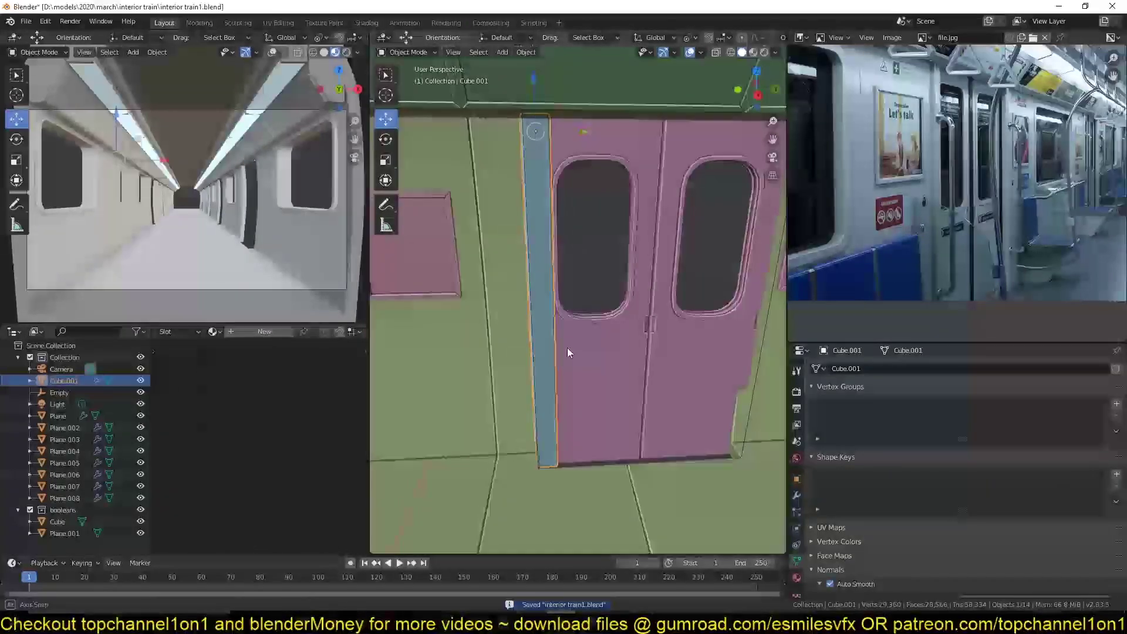
{"action": "left_click", "coordinate": [797, 495]}
{"action": "left_click", "coordinate": [818, 386]}
{"action": "left_click", "coordinate": [871, 368]}
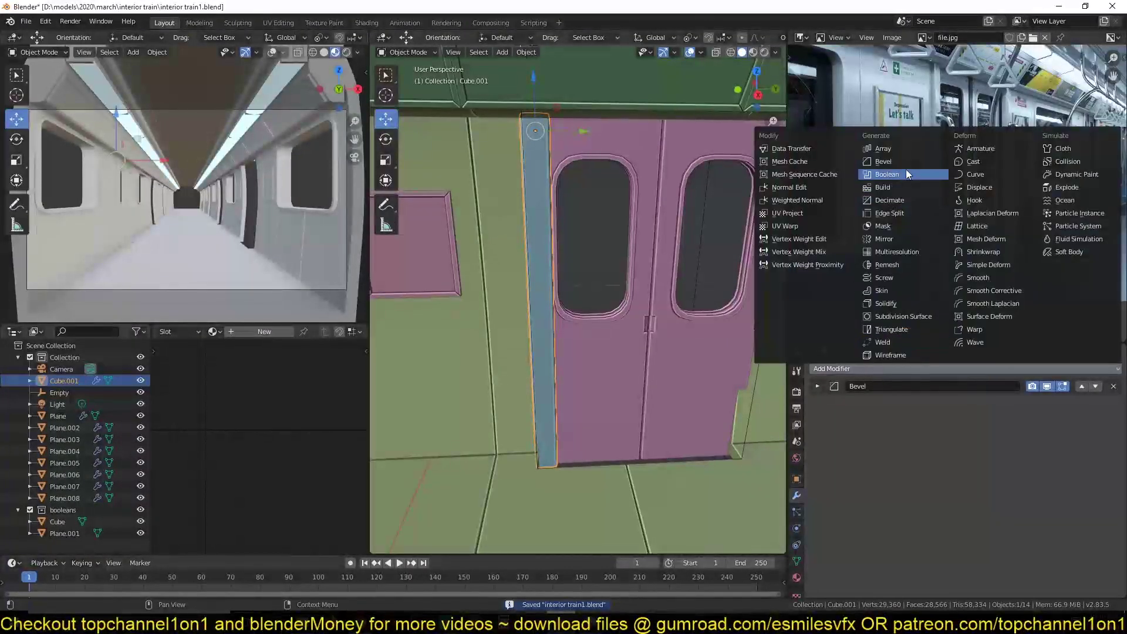
{"action": "left_click", "coordinate": [906, 146]}
{"action": "mouse_move", "coordinate": [992, 484]}
{"action": "left_mouse_down"}
{"action": "mouse_move", "coordinate": [1009, 484]}
{"action": "mouse_move", "coordinate": [976, 483]}
{"action": "left_mouse_up"}
{"action": "left_click", "coordinate": [1070, 480]}
{"action": "type", "text": "0"}
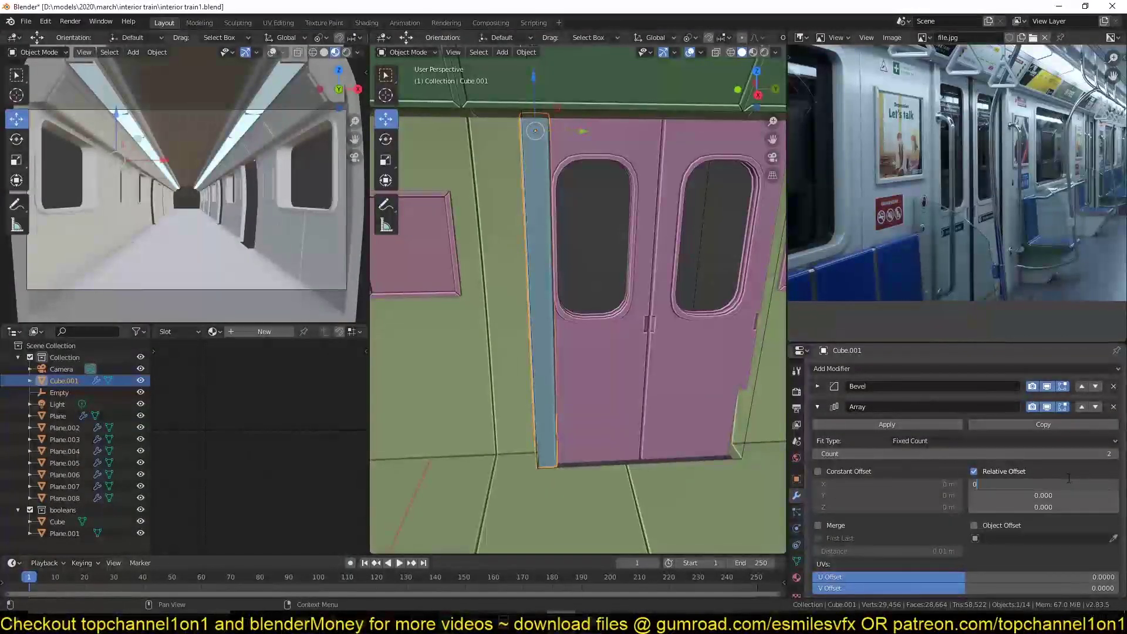
{"action": "key", "text": "Return"}
Apply the post's rotation and space its array copy to the doors' far side with a relative Y offset of 8.88, then save.
{"action": "key", "text": "ctrl+a"}
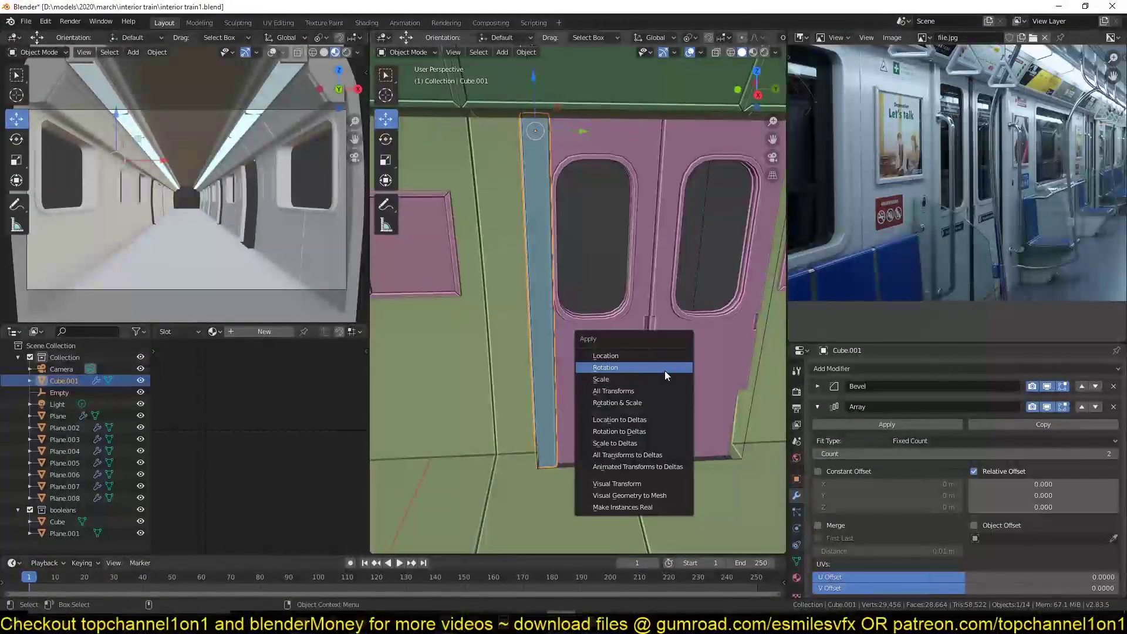
{"action": "left_click", "coordinate": [665, 368]}
{"action": "left_click", "coordinate": [1028, 473]}
{"action": "key", "text": "ctrl+s"}
{"action": "left_click", "coordinate": [974, 471]}
{"action": "left_click_drag", "start_coordinate": [1030, 482], "coordinate": [1101, 495]}
{"action": "left_click", "coordinate": [1030, 482]}
{"action": "type", "text": "0"}
{"action": "key", "text": "Return"}
{"action": "middle_click_drag", "start_coordinate": [708, 431], "coordinate": [640, 393], "text": "shift"}
{"action": "key", "text": "ctrl+s"}
Select the door mesh's outer-edge vertices in wireframe and move them slightly inward along Y.
{"action": "left_click", "coordinate": [611, 431]}
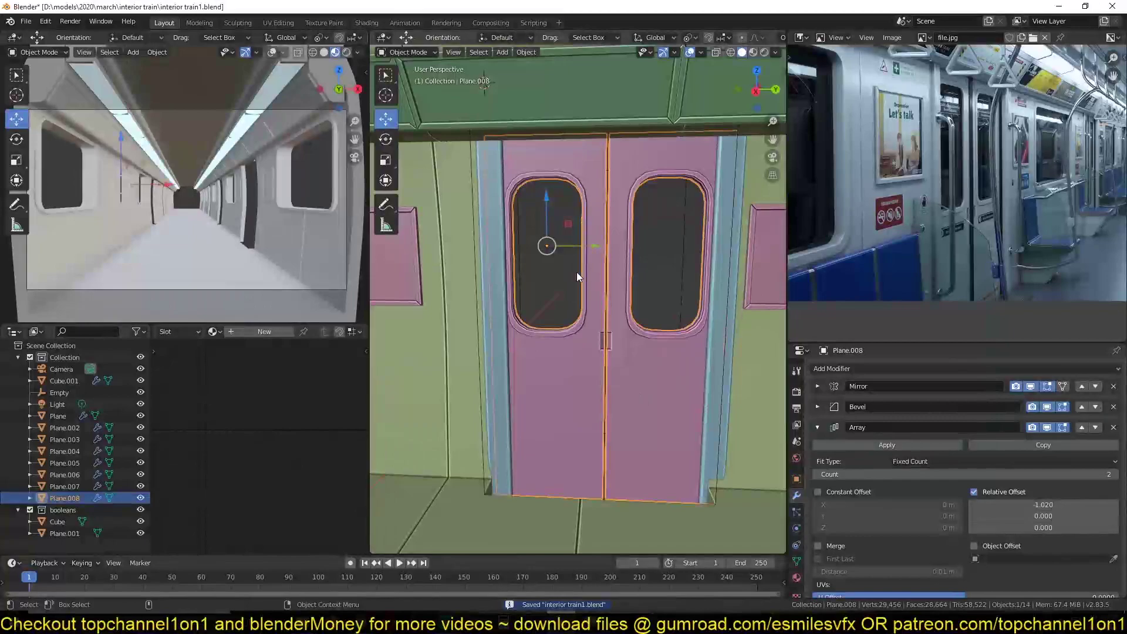
{"action": "key", "text": "Tab"}
{"action": "key", "text": "z"}
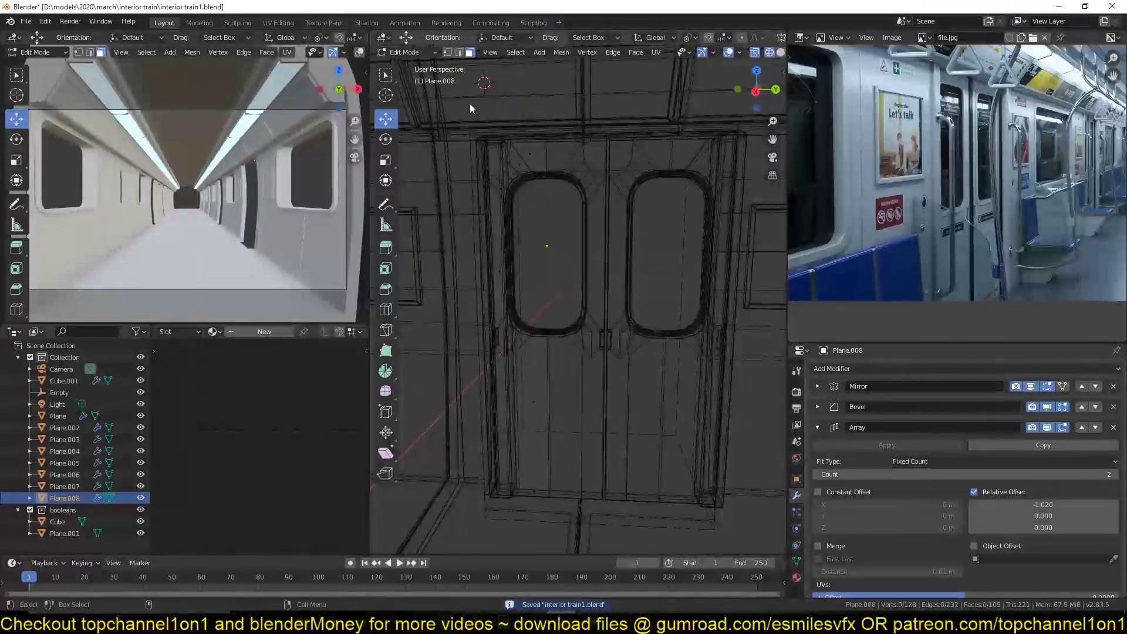
{"action": "key", "text": "1"}
{"action": "left_click_drag", "start_coordinate": [470, 104], "coordinate": [538, 530]}
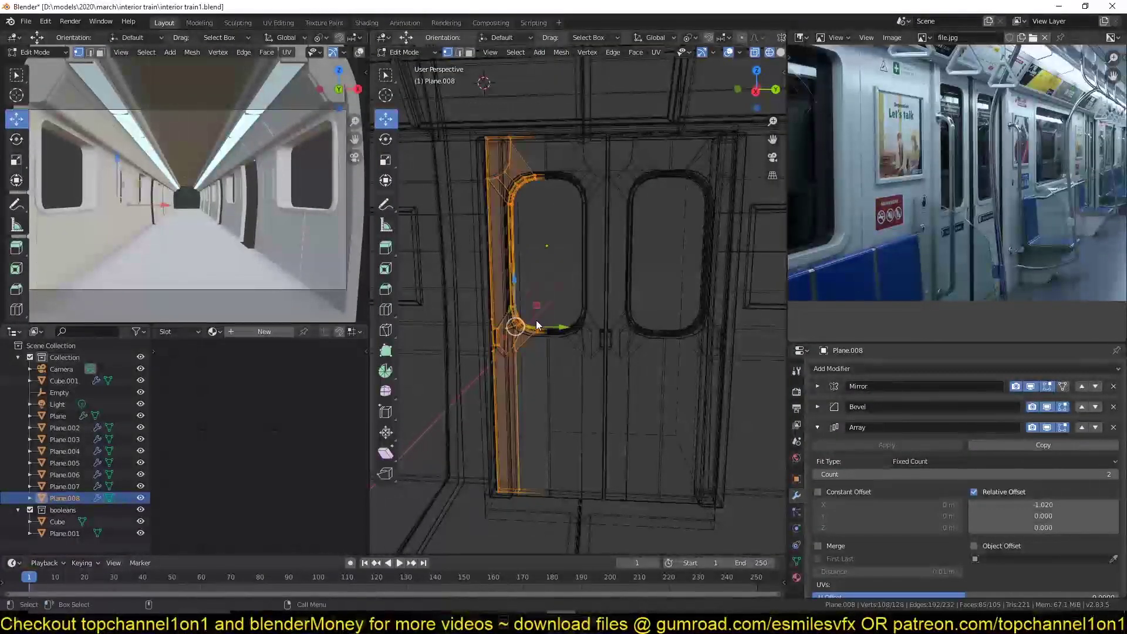
{"action": "scroll", "coordinate": [538, 309], "scroll_direction": "up", "scroll_amount": 1}
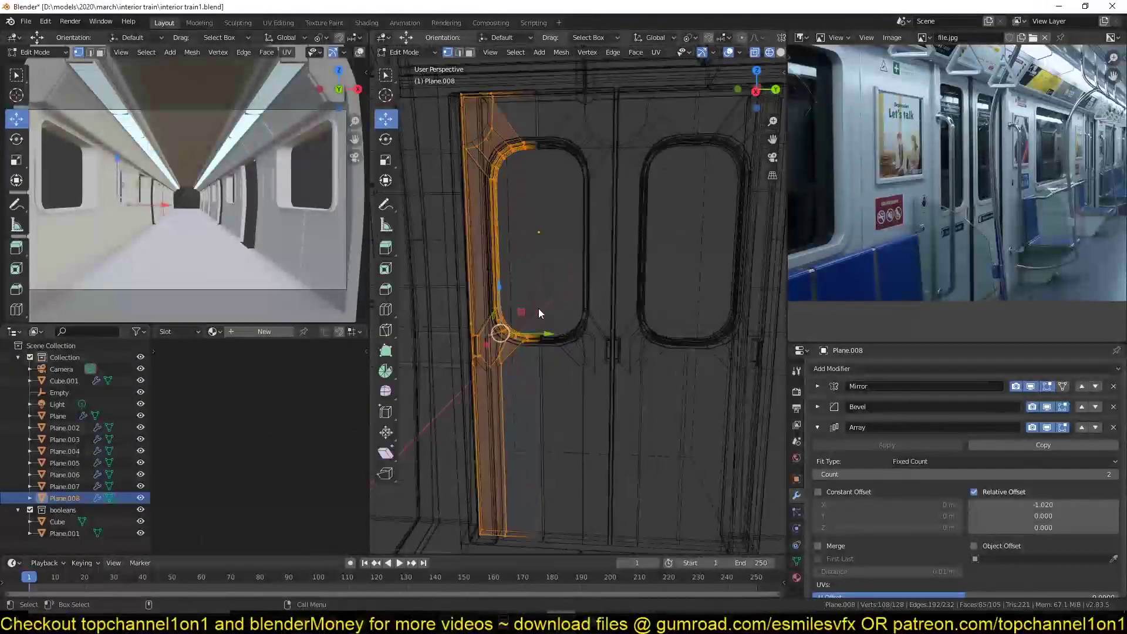
{"action": "middle_click_drag", "start_coordinate": [538, 308], "coordinate": [553, 325], "text": "shift"}
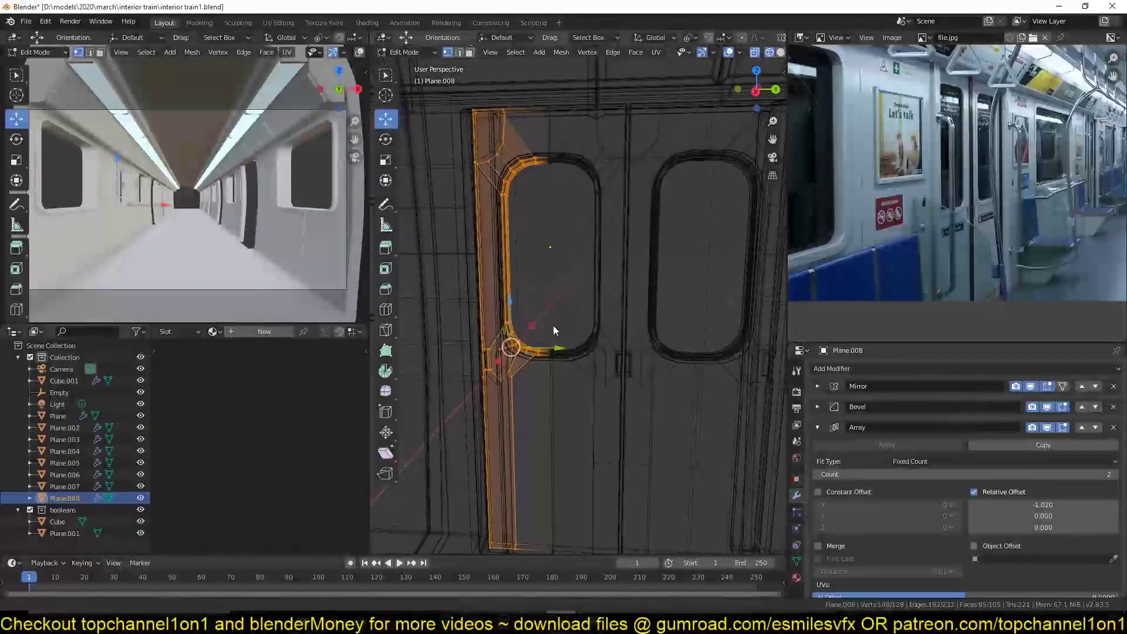
{"action": "scroll", "coordinate": [510, 375], "scroll_direction": "down", "scroll_amount": 3}
{"action": "left_click", "coordinate": [466, 139]}
{"action": "left_click_drag", "start_coordinate": [466, 131], "coordinate": [518, 524]}
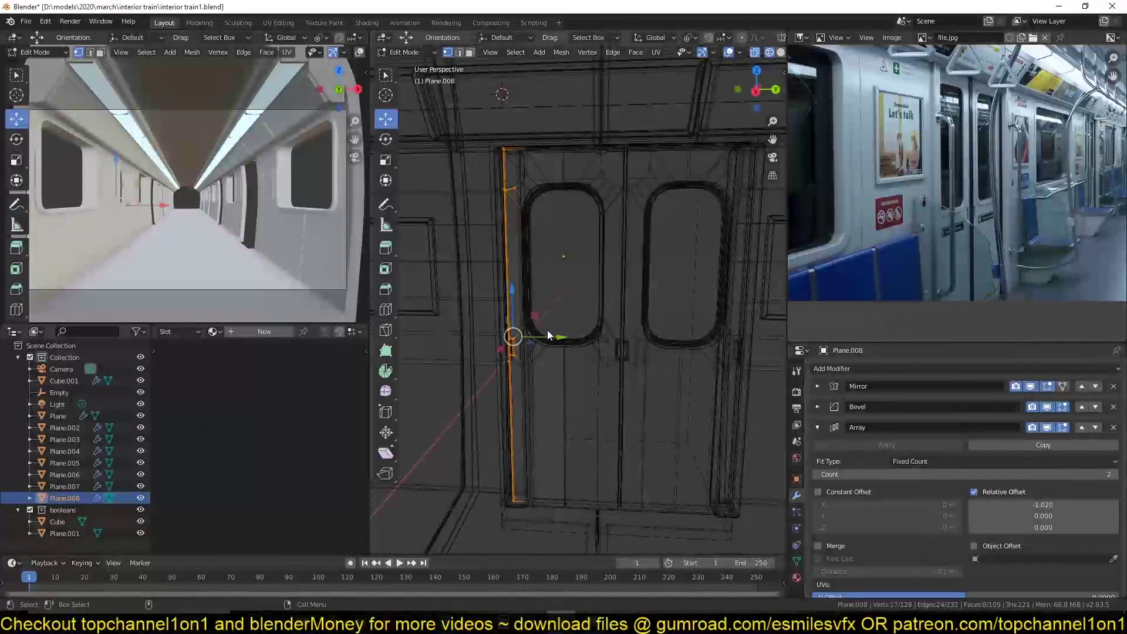
{"action": "left_click_drag", "start_coordinate": [547, 336], "coordinate": [551, 337]}
{"action": "key", "text": "Tab"}
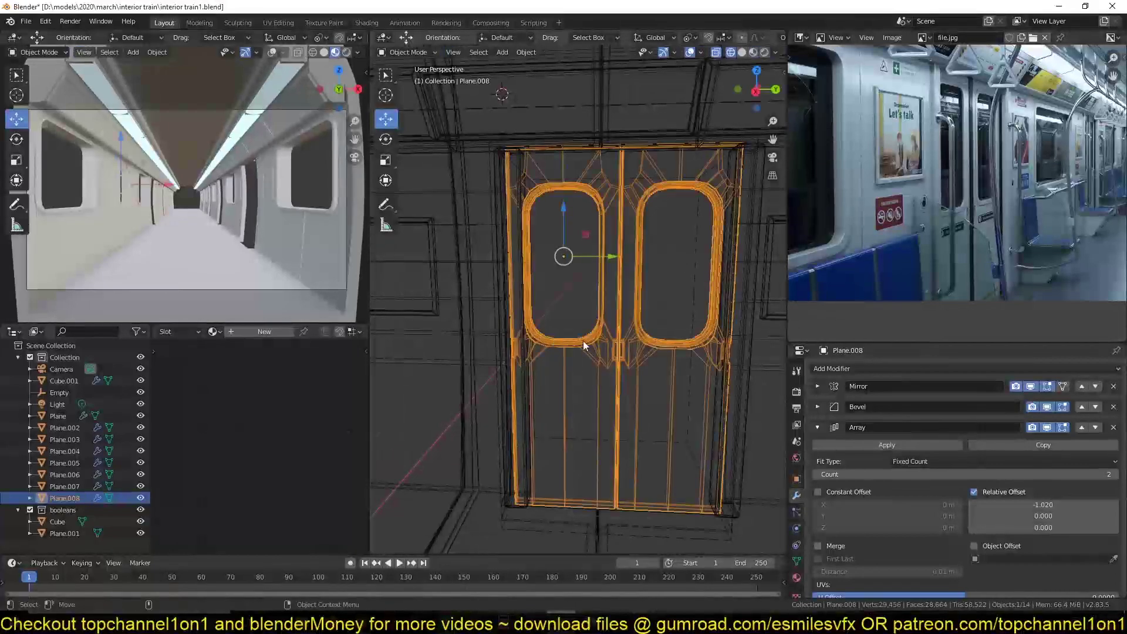
Return to solid shading and shift the door pair slightly along Y to centre it between the posts.
{"action": "key", "text": "shift+z"}
{"action": "left_click_drag", "start_coordinate": [616, 256], "coordinate": [624, 253]}
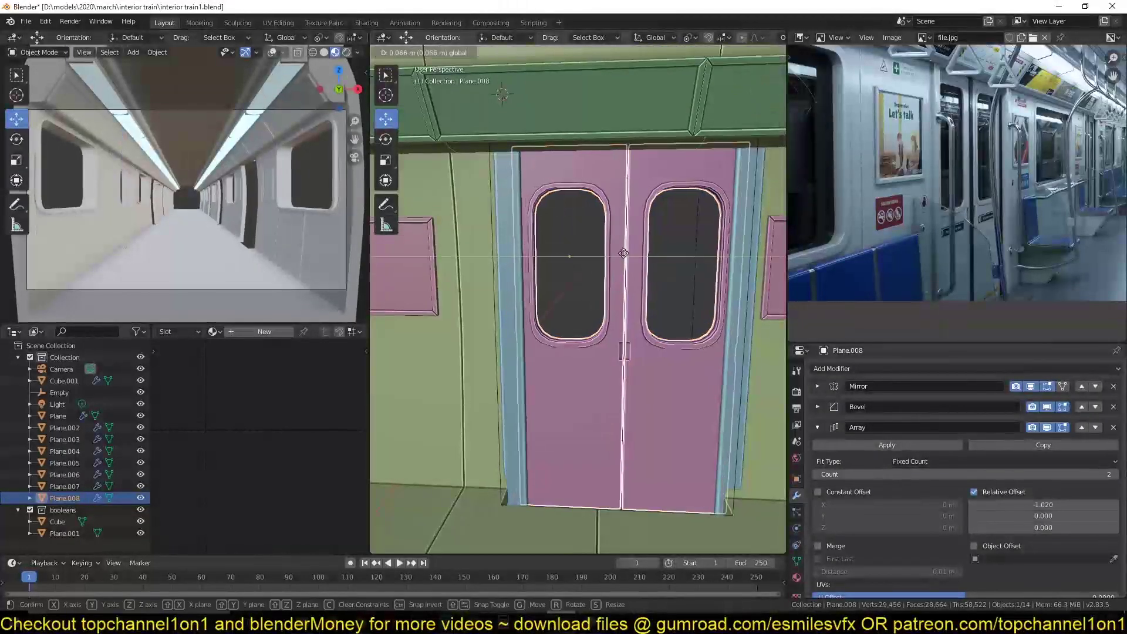
{"action": "left_click", "coordinate": [645, 292]}
{"action": "scroll", "coordinate": [675, 372], "scroll_direction": "down", "scroll_amount": 1}
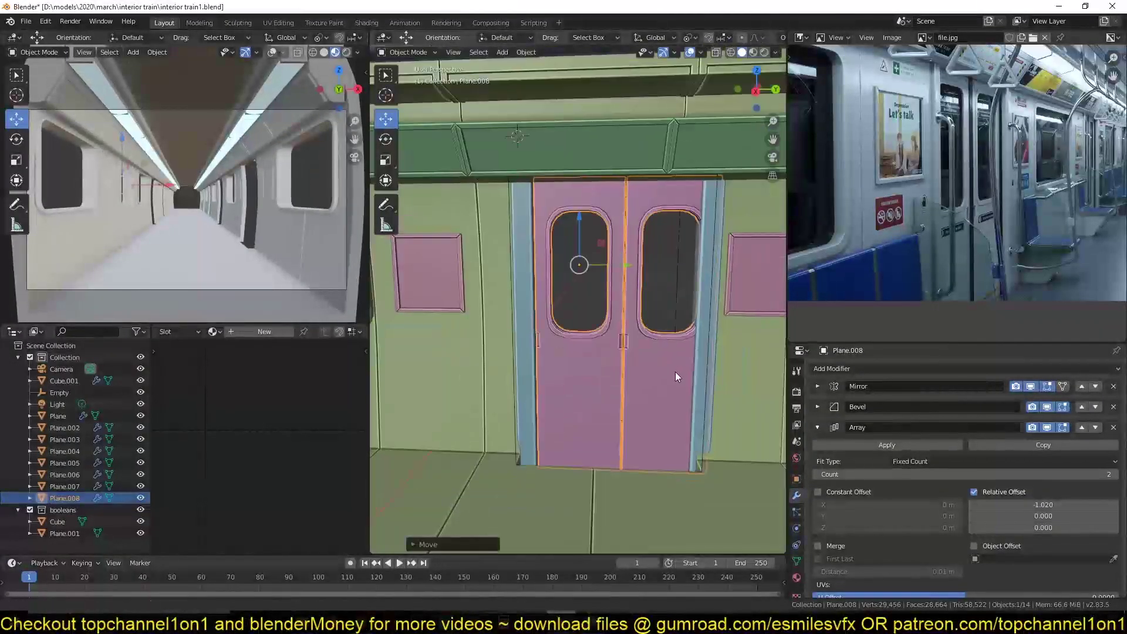
{"action": "middle_click_drag", "start_coordinate": [675, 371], "coordinate": [603, 348], "text": "shift"}
{"action": "left_click", "coordinate": [706, 372]}
{"action": "key", "text": "Tab"}
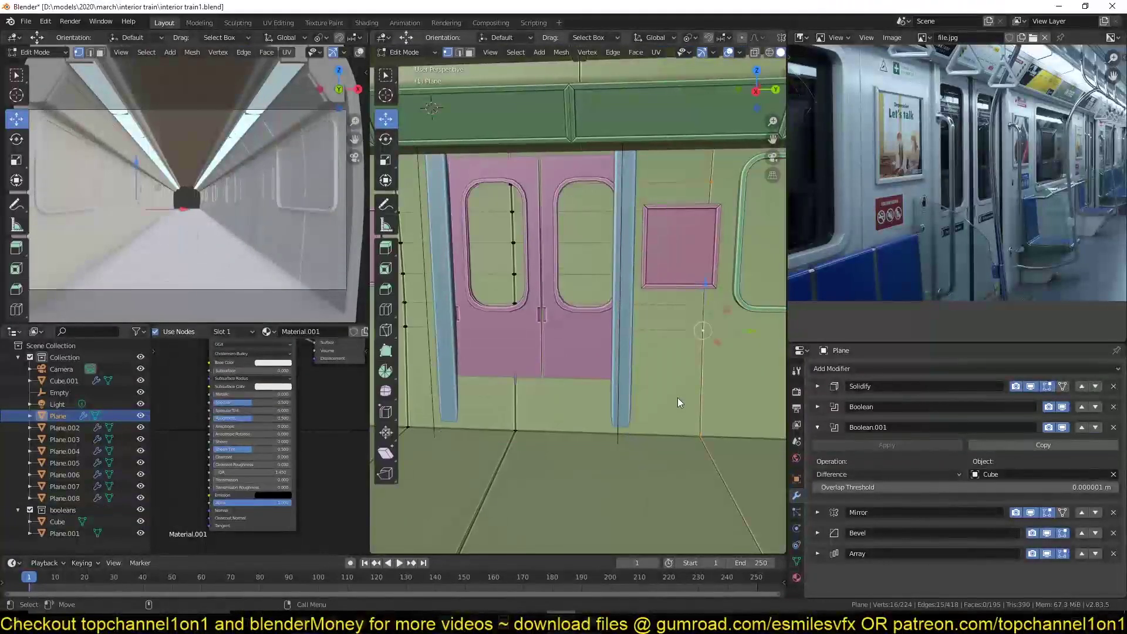
{"action": "key", "text": "shift+z"}
{"action": "middle_click_drag", "start_coordinate": [544, 375], "coordinate": [656, 345]}
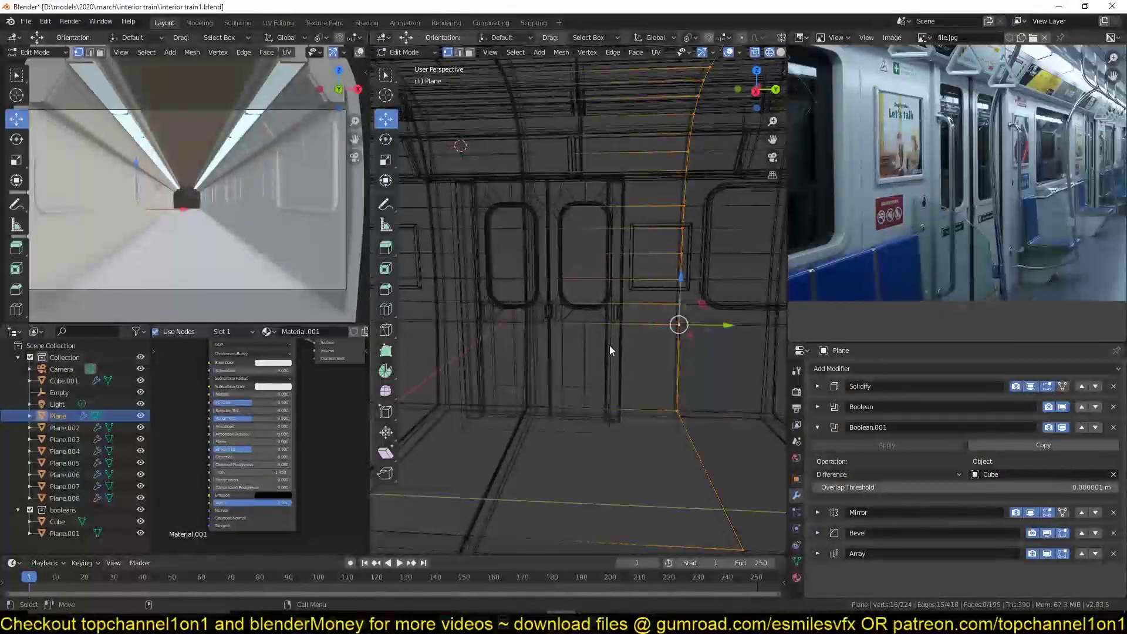
{"action": "key", "text": "Tab"}
{"action": "key", "text": "z"}
{"action": "left_click", "coordinate": [709, 346]}
{"action": "middle_click_drag", "start_coordinate": [557, 280], "coordinate": [517, 294]}
Widen the door opening by moving the side face of the boolean cutter cube about 0.158 m outward along Y.
{"action": "left_click", "coordinate": [65, 521]}
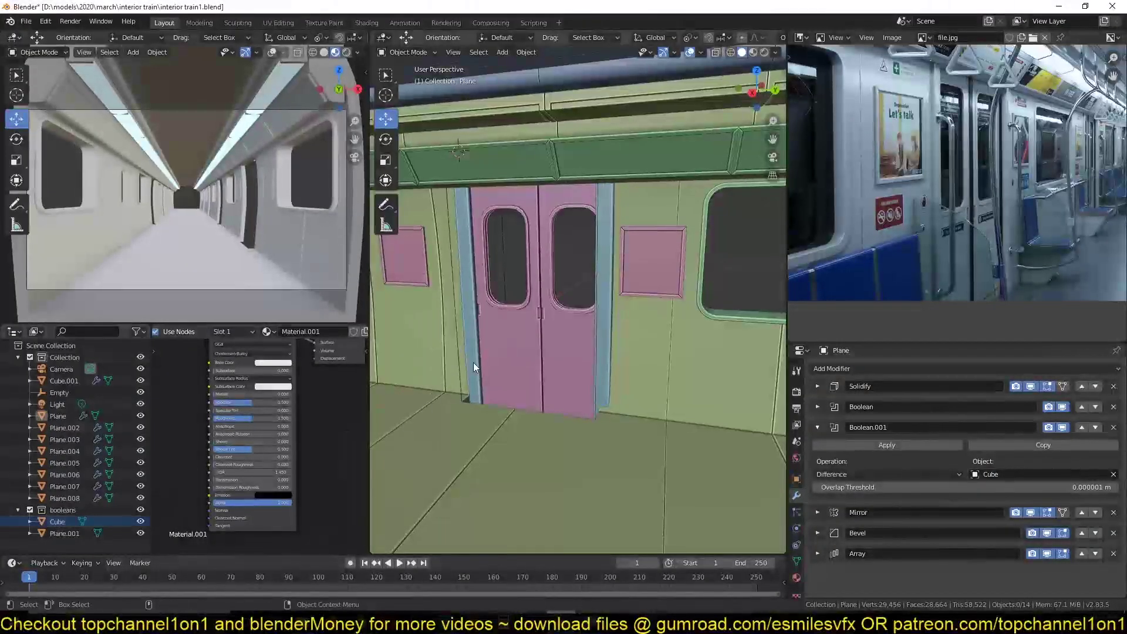
{"action": "scroll", "coordinate": [477, 363], "scroll_direction": "down", "scroll_amount": 1}
{"action": "scroll", "coordinate": [490, 359], "scroll_direction": "up", "scroll_amount": 1}
{"action": "middle_click_drag", "start_coordinate": [487, 358], "coordinate": [461, 346]}
{"action": "left_click", "coordinate": [513, 260]}
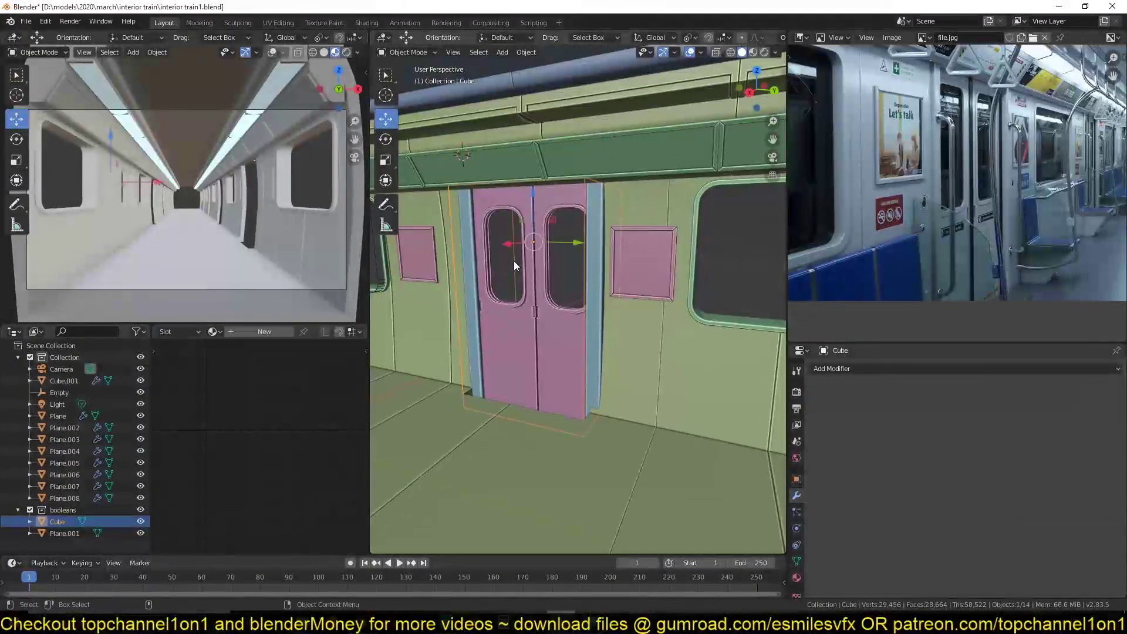
{"action": "key", "text": "Tab"}
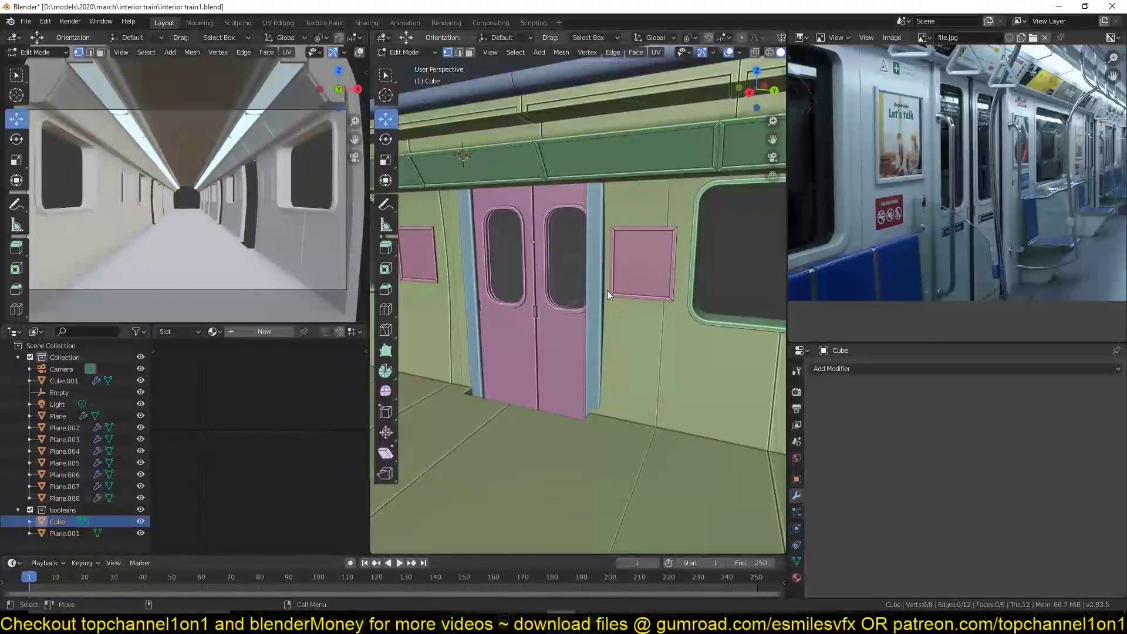
{"action": "key", "text": "3"}
{"action": "left_click", "coordinate": [597, 326]}
{"action": "key", "text": "g"}
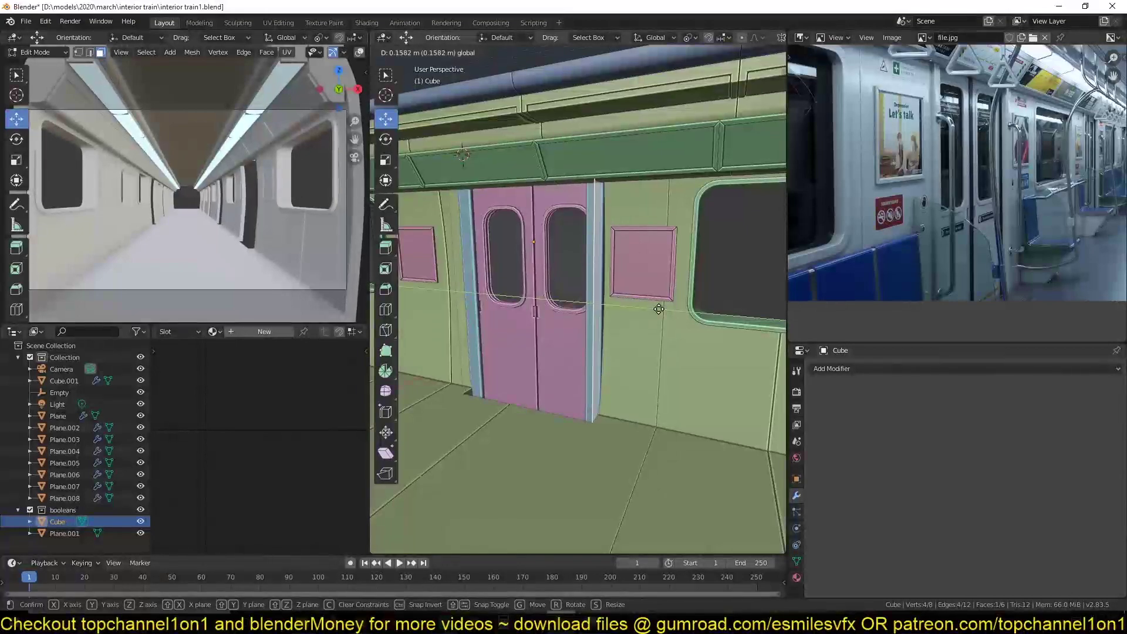
{"action": "left_click", "coordinate": [660, 309]}
{"action": "key", "text": "Tab"}
{"action": "middle_click_drag", "start_coordinate": [562, 263], "coordinate": [596, 269]}
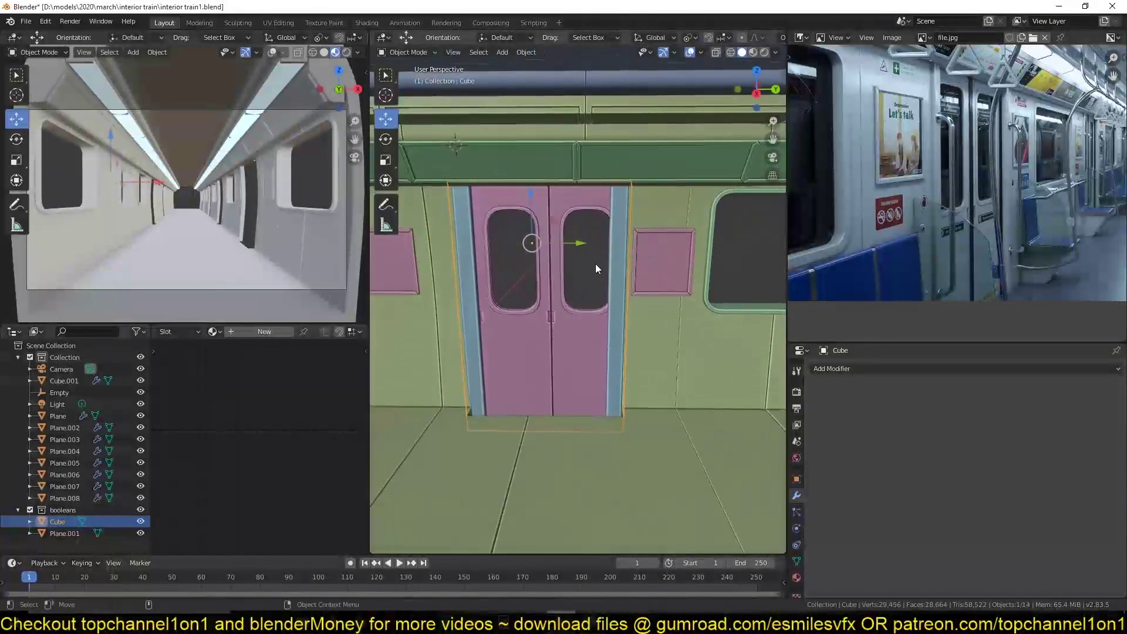
Increase the door post array's relative Y offset and the square wall panel array's relative X offset to suit the widened opening.
{"action": "left_click", "coordinate": [613, 246]}
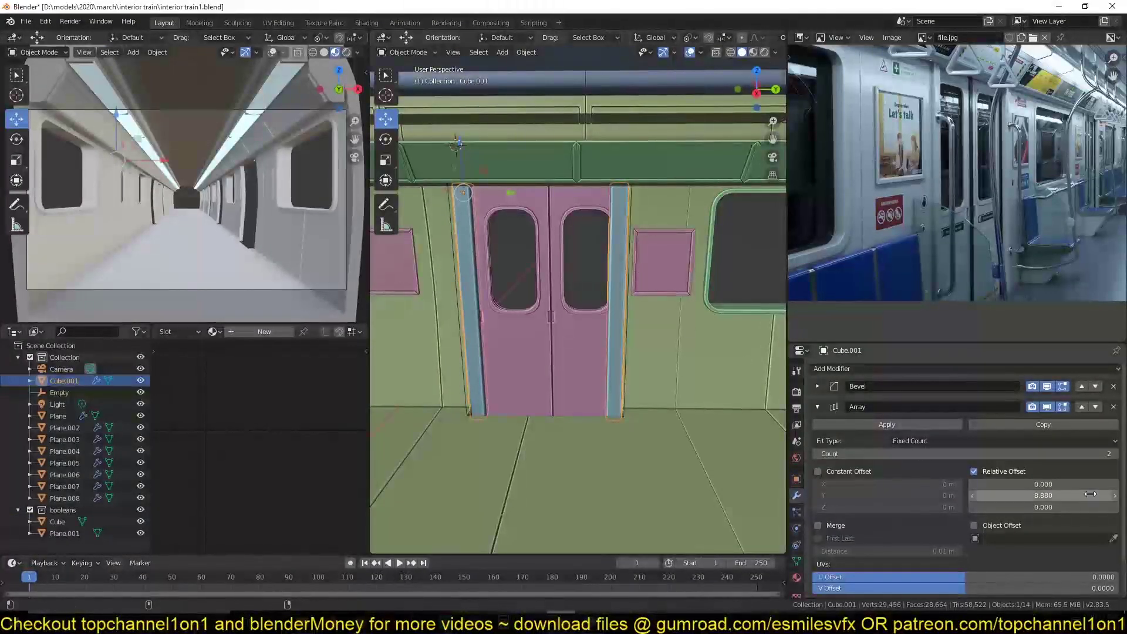
{"action": "left_click_drag", "start_coordinate": [1089, 493], "coordinate": [1122, 494]}
{"action": "left_click", "coordinate": [669, 273]}
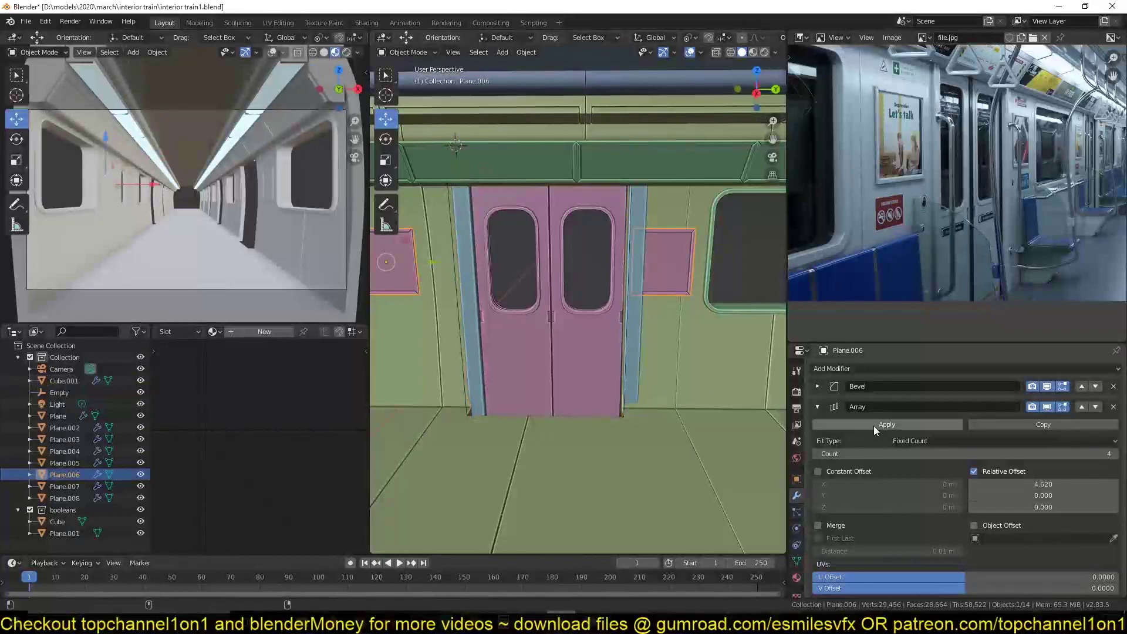
{"action": "left_click_drag", "start_coordinate": [1043, 484], "coordinate": [1057, 483]}
{"action": "key", "text": "alt+a"}
{"action": "scroll", "coordinate": [707, 436], "scroll_direction": "down", "scroll_amount": 2}
{"action": "middle_click_drag", "start_coordinate": [707, 435], "coordinate": [703, 482]}
Set the window frame array's relative Y offset to 3.27.
{"action": "left_click", "coordinate": [701, 359]}
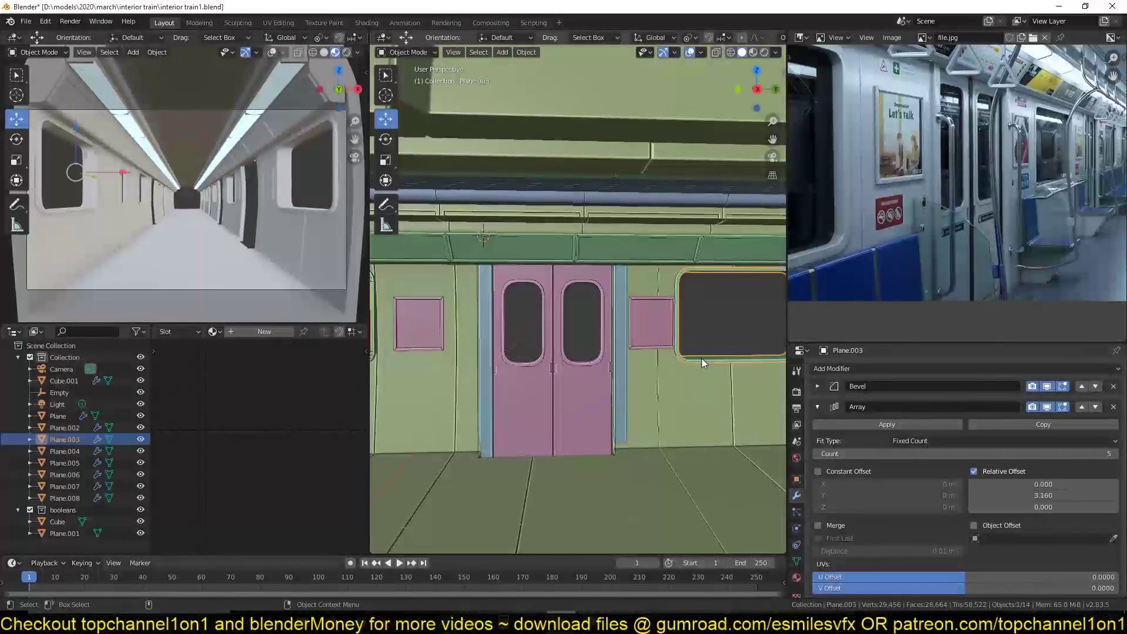
{"action": "left_click_drag", "start_coordinate": [1043, 495], "coordinate": [1050, 494]}
{"action": "scroll", "coordinate": [560, 347], "scroll_direction": "down", "scroll_amount": 3}
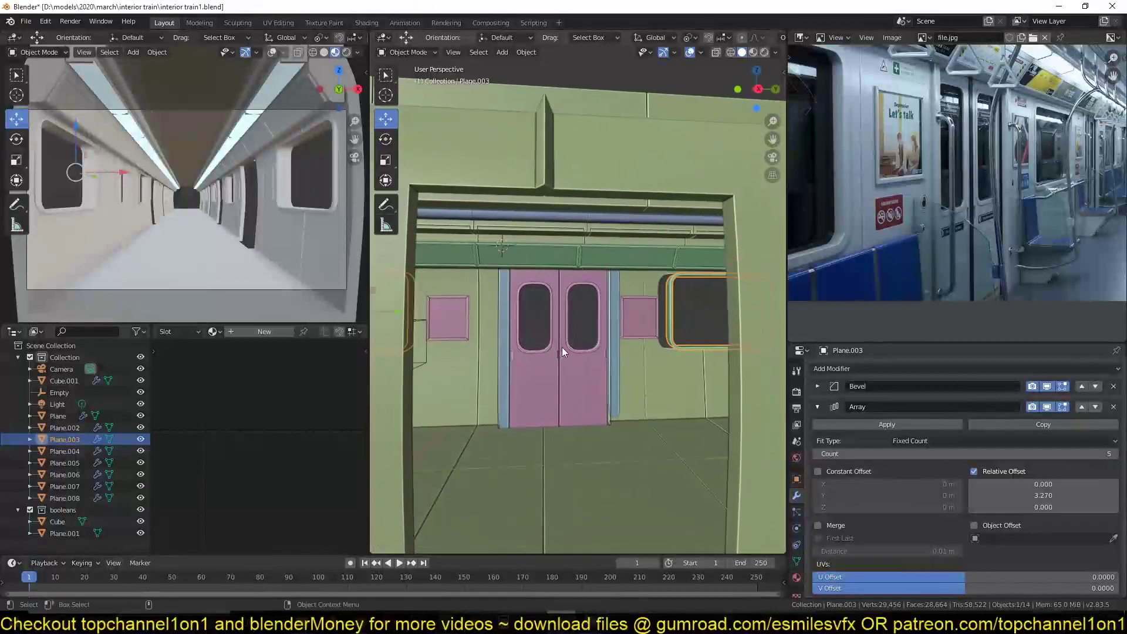
{"action": "scroll", "coordinate": [562, 347], "scroll_direction": "up", "scroll_amount": 3}
Move the wall's vertical seam edges along Y to the edge of the square panel beside the doors.
{"action": "left_click", "coordinate": [714, 382]}
{"action": "key", "text": "Tab"}
{"action": "middle_click_drag", "start_coordinate": [700, 396], "coordinate": [666, 403], "text": "shift"}
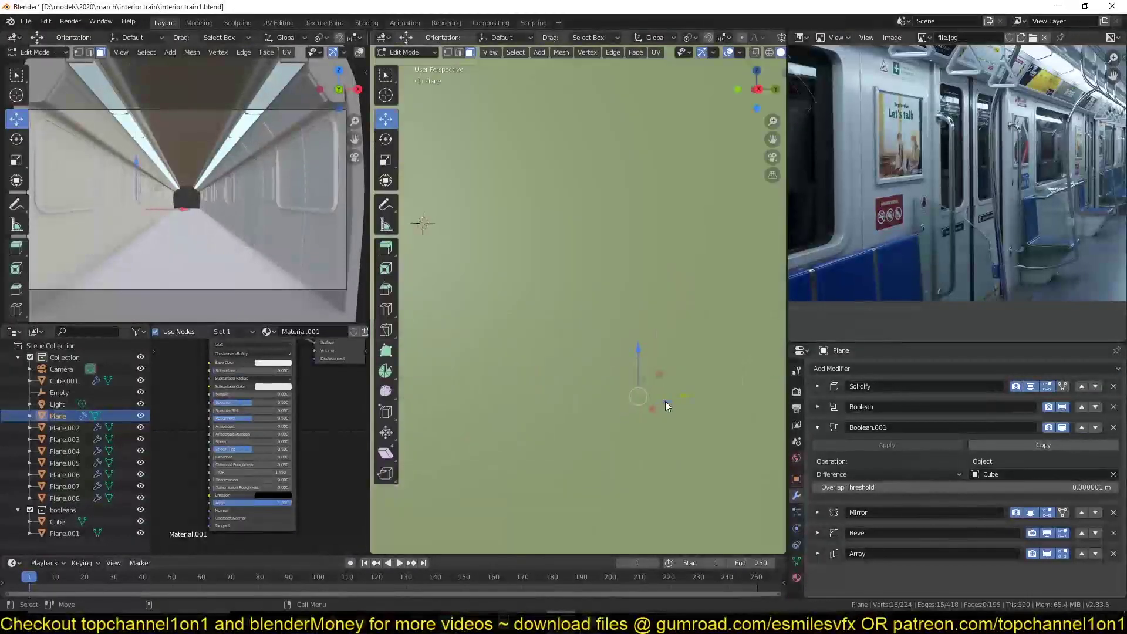
{"action": "scroll", "coordinate": [667, 399], "scroll_direction": "down", "scroll_amount": 4}
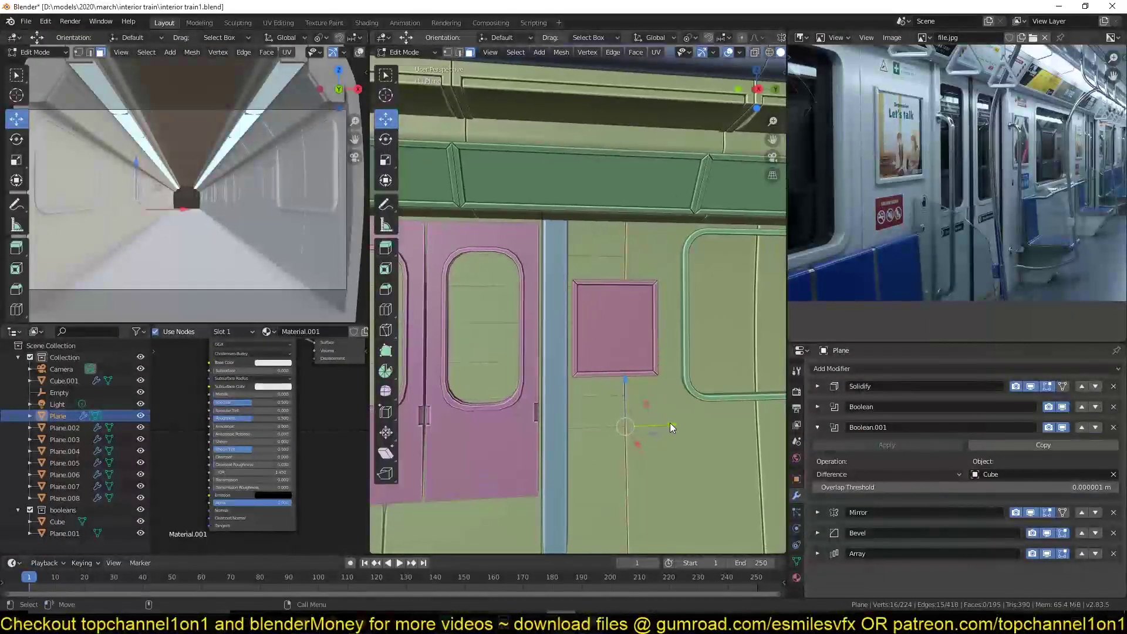
{"action": "key", "text": "g"}
{"action": "left_click", "coordinate": [698, 427]}
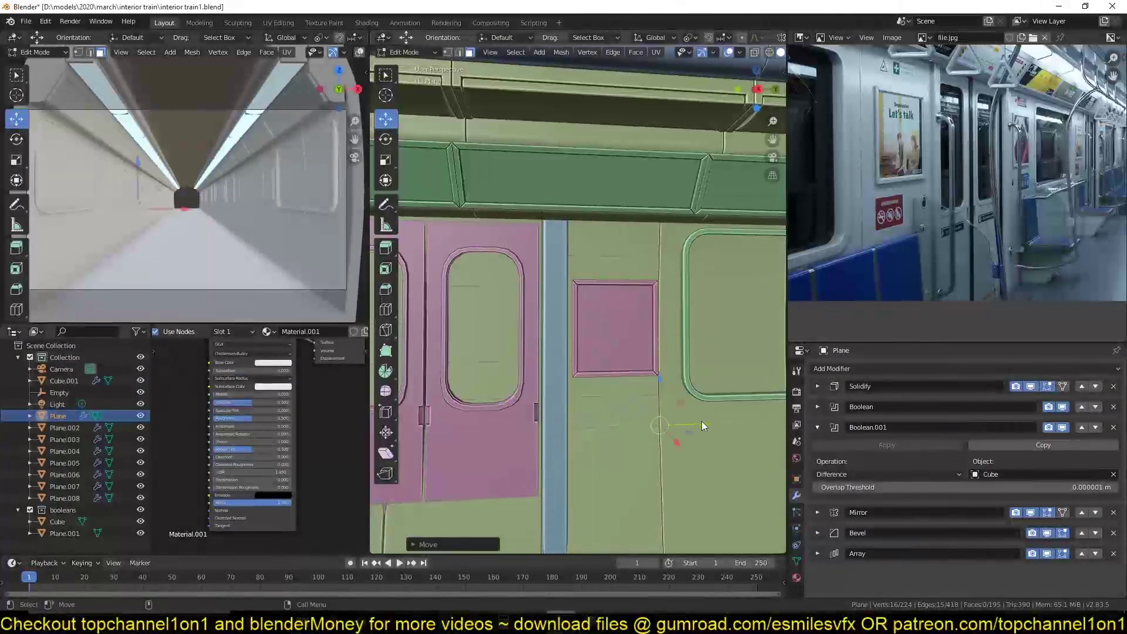
{"action": "key", "text": "Tab"}
Refine the window frame array's relative offset to 0.03 in X and 3.29 in Y, then save the file.
{"action": "scroll", "coordinate": [648, 428], "scroll_direction": "down", "scroll_amount": 2}
{"action": "middle_click_drag", "start_coordinate": [648, 428], "coordinate": [525, 402]}
{"action": "scroll", "coordinate": [642, 414], "scroll_direction": "up", "scroll_amount": 2}
{"action": "left_click", "coordinate": [730, 441]}
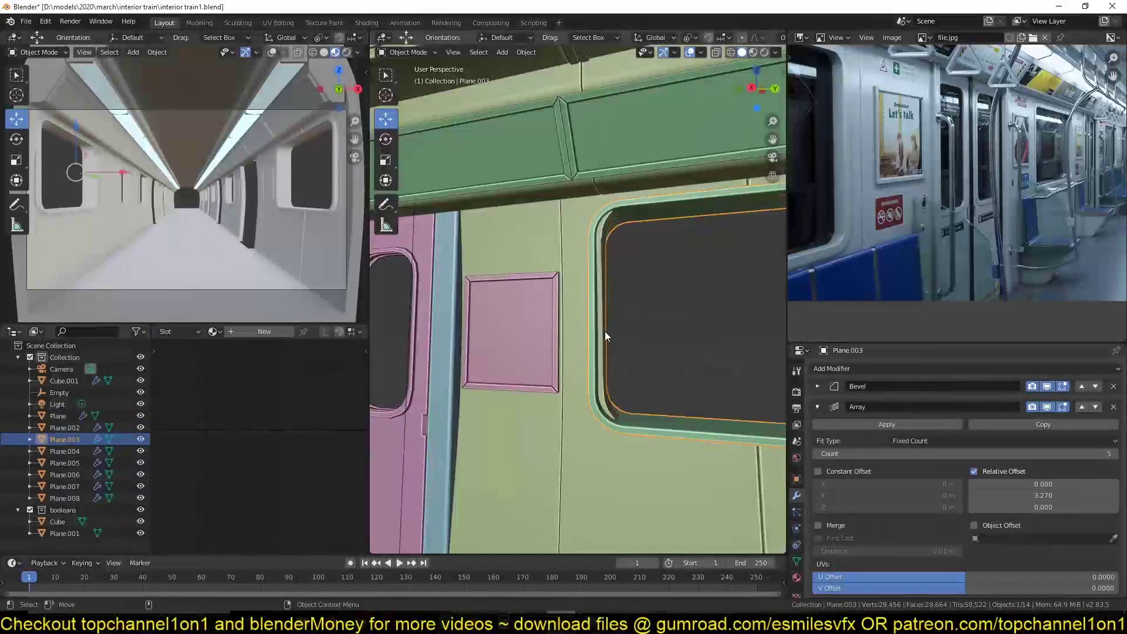
{"action": "left_click_drag", "start_coordinate": [1001, 485], "coordinate": [1027, 496]}
{"action": "key", "text": "alt+a"}
{"action": "middle_click_drag", "start_coordinate": [584, 389], "coordinate": [630, 384]}
{"action": "scroll", "coordinate": [615, 407], "scroll_direction": "down", "scroll_amount": 5}
{"action": "scroll", "coordinate": [646, 399], "scroll_direction": "up", "scroll_amount": 2}
{"action": "key", "text": "ctrl+s"}
Check the door handrails in the reference photo, then add a scaled-down plane near the doors in top view.
{"action": "scroll", "coordinate": [943, 182], "scroll_direction": "up", "scroll_amount": 4}
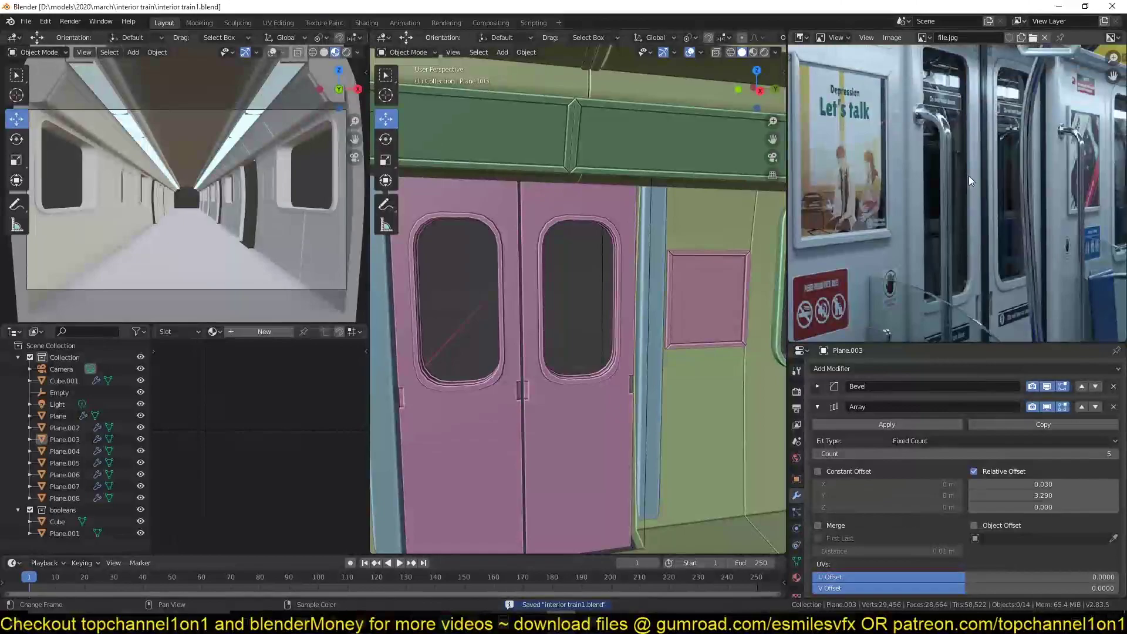
{"action": "middle_click_drag", "start_coordinate": [985, 75], "coordinate": [982, 138]}
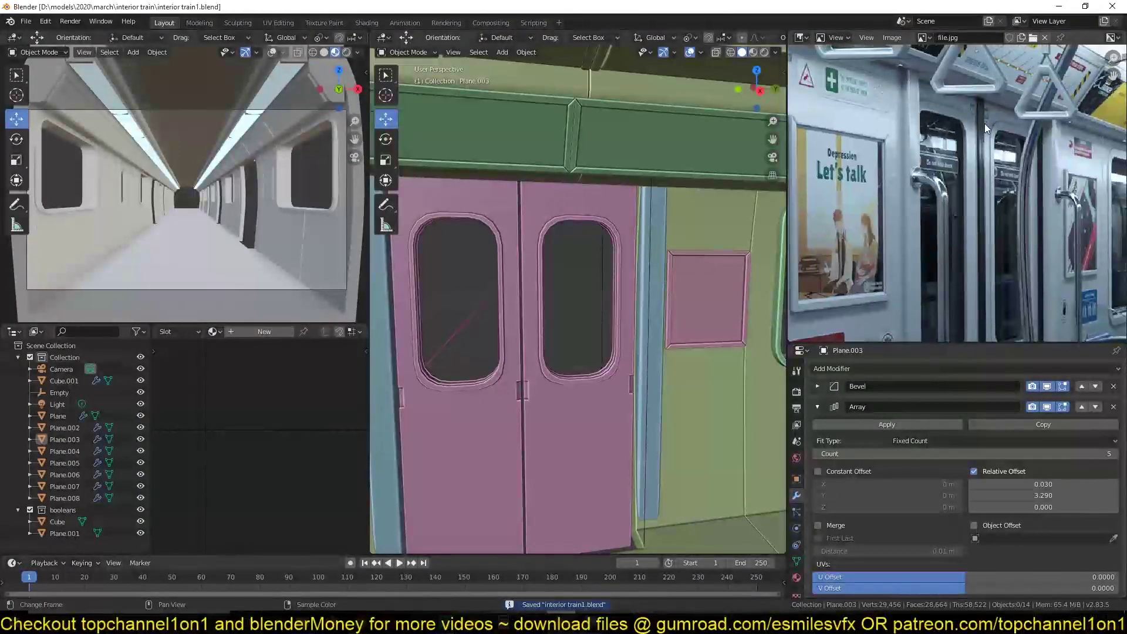
{"action": "left_click", "coordinate": [528, 271]}
{"action": "key", "text": "KP_7"}
{"action": "key", "text": "ctrl+s"}
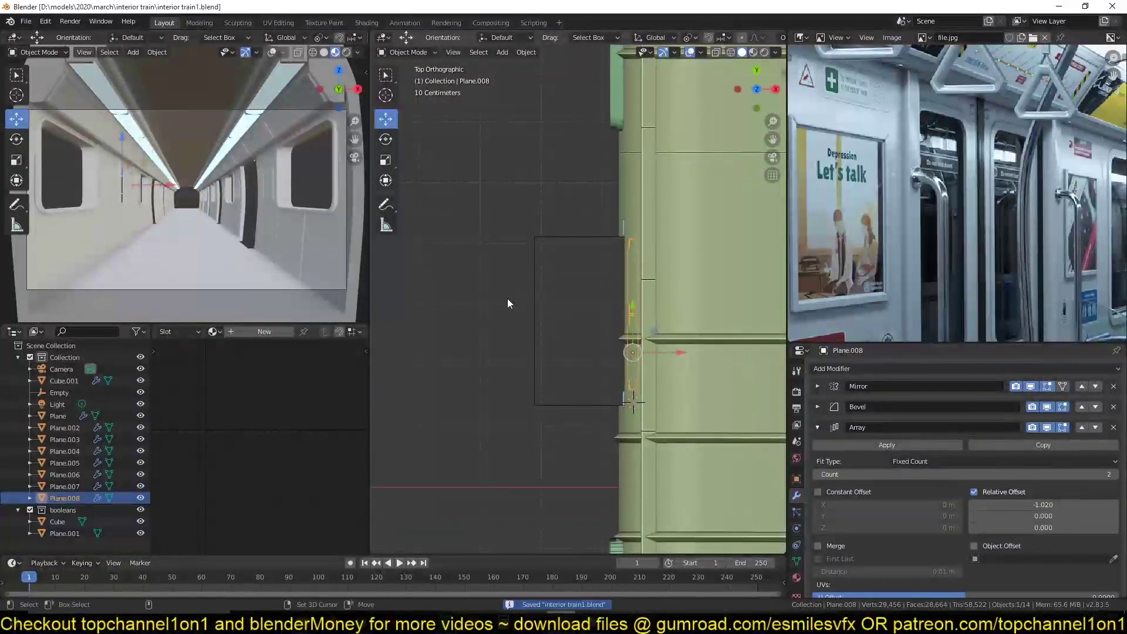
{"action": "key", "text": "shift+a"}
{"action": "left_click", "coordinate": [549, 298]}
{"action": "key", "text": "s"}
{"action": "left_click", "coordinate": [520, 324]}
Isolate the new plane in local view and add a centred loop cut to it.
{"action": "key", "text": "KP_Divide"}
{"action": "key", "text": "Tab"}
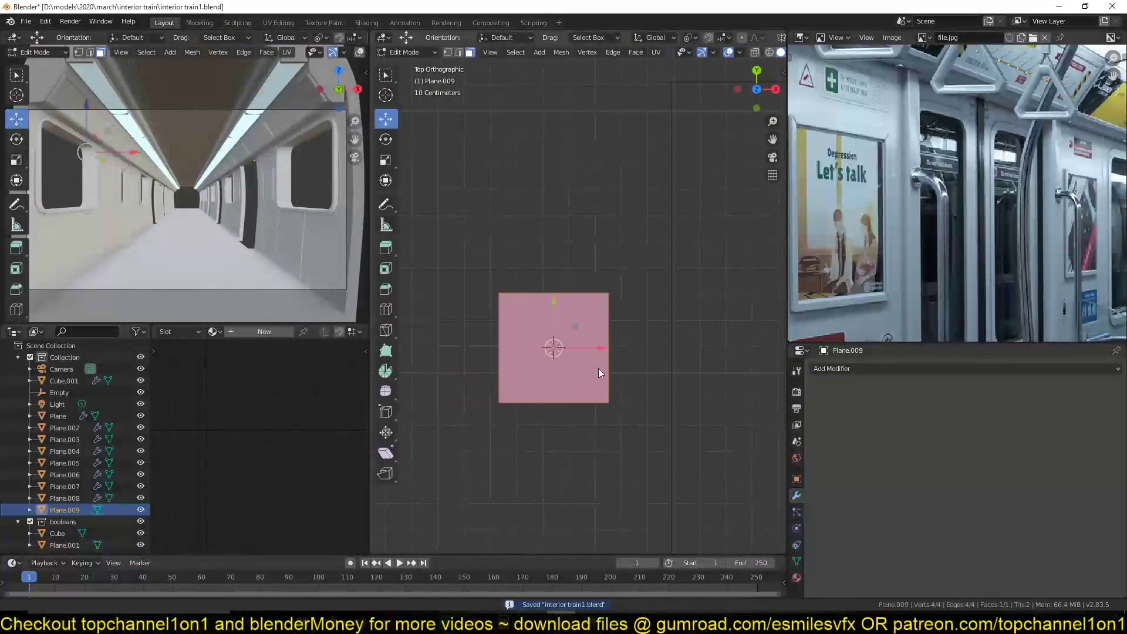
{"action": "key", "text": "ctrl+r"}
{"action": "left_click", "coordinate": [601, 298]}
{"action": "right_click", "coordinate": [601, 298]}
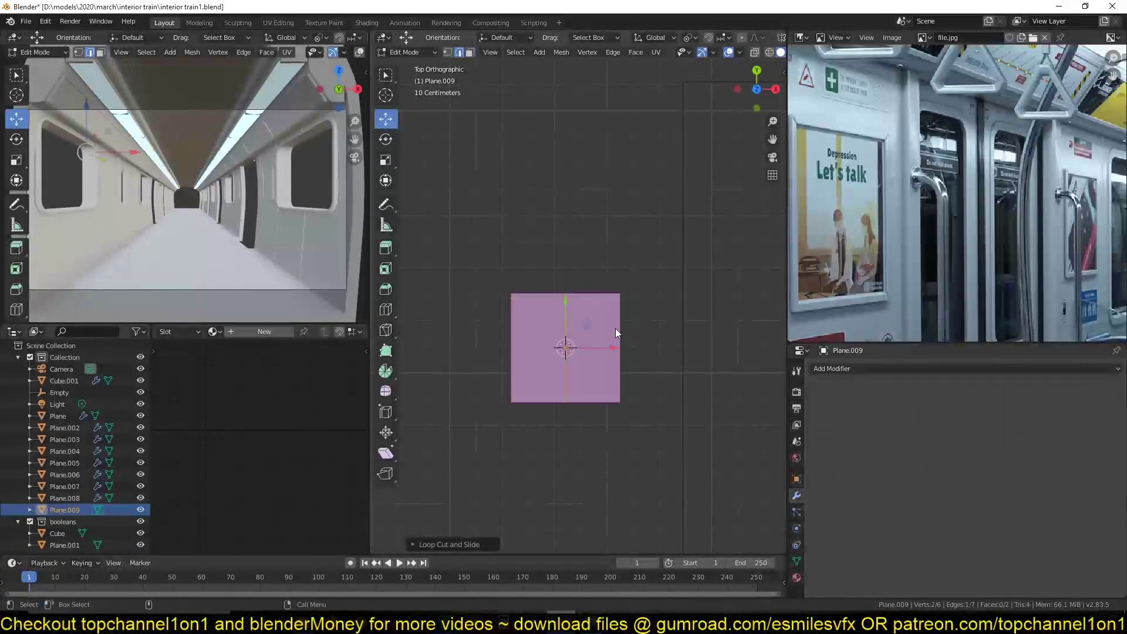
Add a centred horizontal loop cut to the plane and bevel it into a narrow band.
{"action": "key", "text": "ctrl+r"}
{"action": "left_click", "coordinate": [624, 346]}
{"action": "right_click", "coordinate": [624, 347]}
{"action": "key", "text": "ctrl+b"}
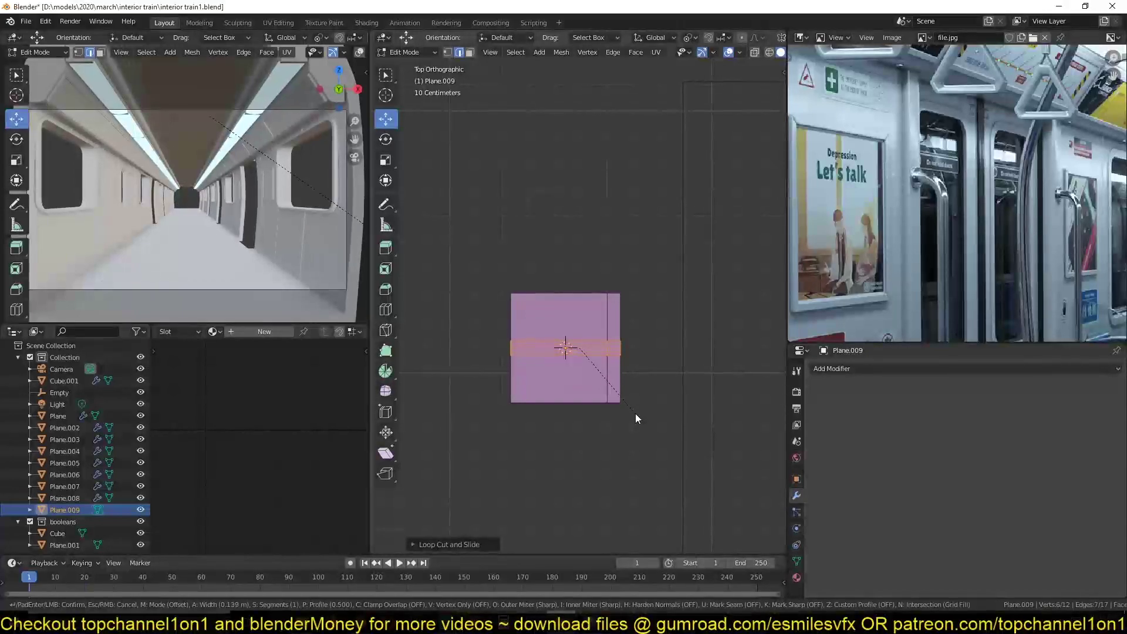
{"action": "left_click", "coordinate": [635, 414]}
Delete the large faces above and below the band to leave a T-shaped profile.
{"action": "key", "text": "3"}
{"action": "left_click", "coordinate": [555, 314]}
{"action": "left_click", "coordinate": [555, 361], "text": "shift"}
{"action": "key", "text": "x"}
{"action": "left_click", "coordinate": [555, 361]}
Move the two middle vertices on the T head's outer edge outward along X and scale them apart.
{"action": "scroll", "coordinate": [619, 368], "scroll_direction": "up", "scroll_amount": 2}
{"action": "key", "text": "1"}
{"action": "left_click", "coordinate": [621, 358]}
{"action": "left_click", "coordinate": [639, 358]}
{"action": "left_click_drag", "start_coordinate": [675, 338], "coordinate": [628, 392]}
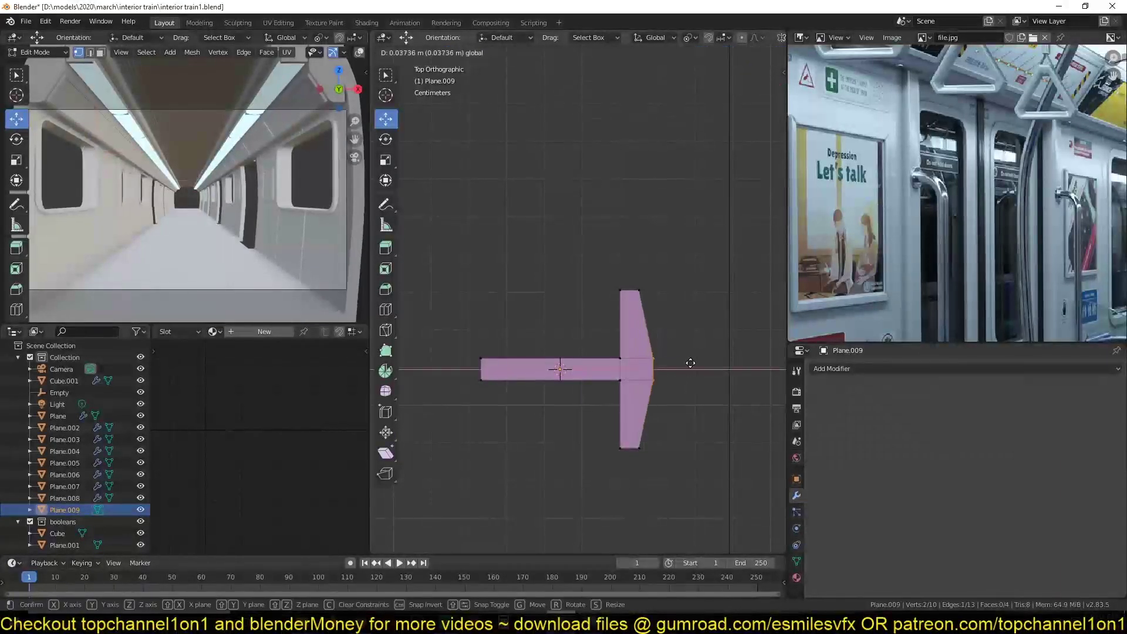
{"action": "left_click", "coordinate": [691, 362]}
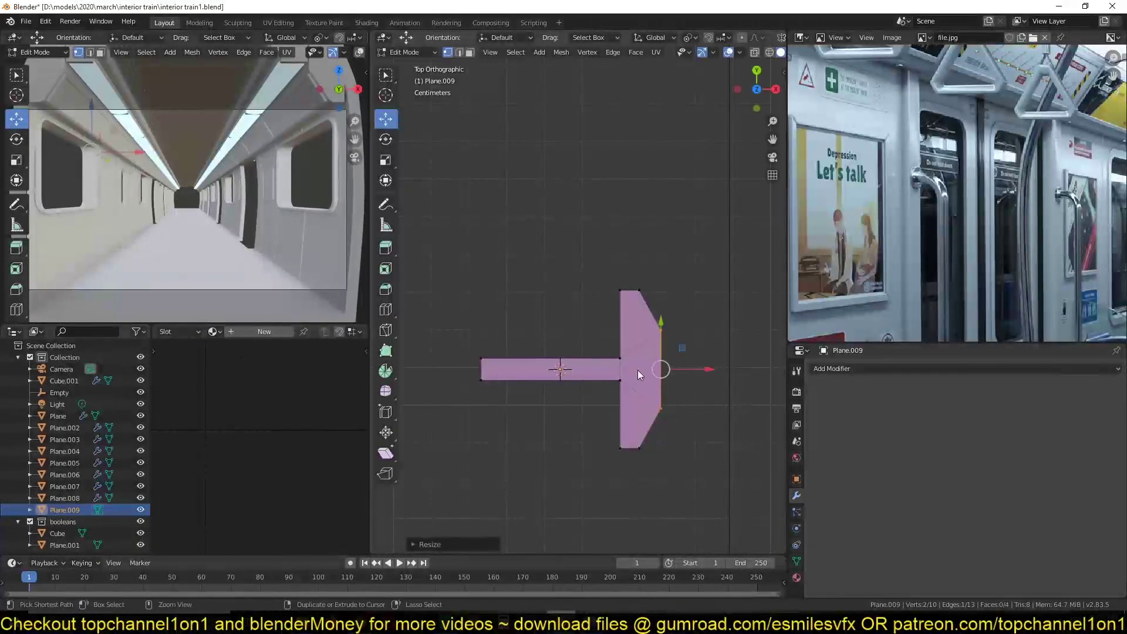
Add a centred lengthwise loop cut through the T profile and move its outer vertex outward to round the head.
{"action": "key", "text": "ctrl+r"}
{"action": "left_click", "coordinate": [652, 365]}
{"action": "right_click", "coordinate": [661, 367]}
{"action": "left_click", "coordinate": [680, 369]}
{"action": "left_click_drag", "start_coordinate": [680, 368], "coordinate": [688, 369]}
Scale the two outer corner vertices of the T head slightly apart, then save the file.
{"action": "left_click", "coordinate": [641, 294]}
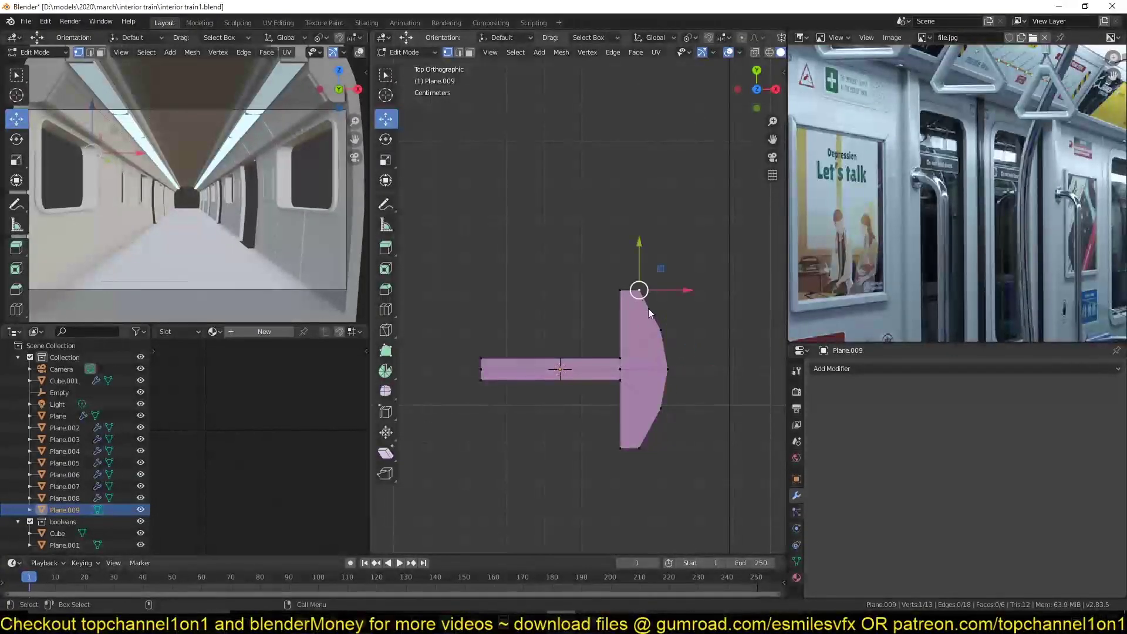
{"action": "left_click", "coordinate": [638, 448]}
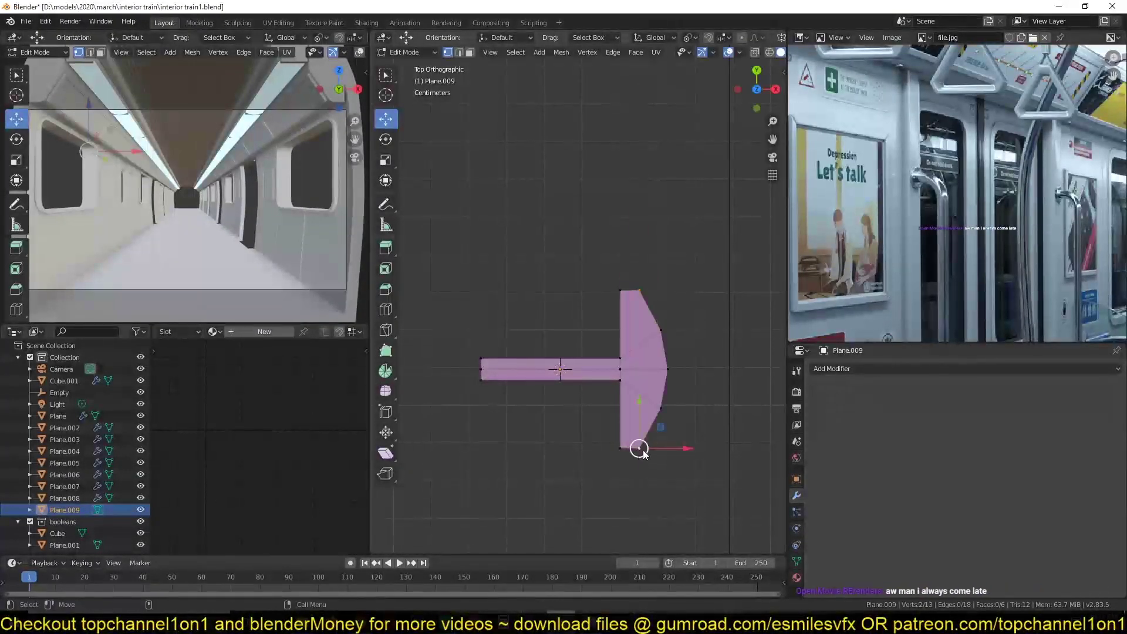
{"action": "key", "text": "period"}
{"action": "left_click", "coordinate": [657, 340]}
{"action": "key", "text": "s"}
{"action": "left_click", "coordinate": [649, 469]}
{"action": "key", "text": "Tab"}
{"action": "key", "text": "Tab"}
{"action": "key", "text": "Tab"}
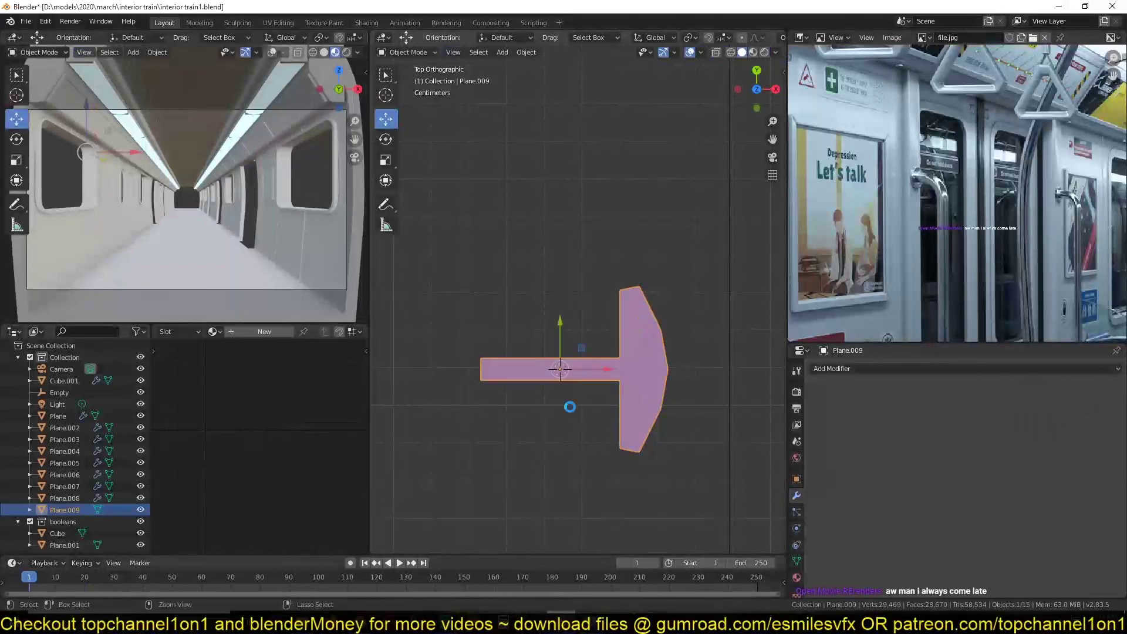
{"action": "key", "text": "ctrl+s"}
Move the T profile in front view to the side wall, about 2.18 m in X and -0.57 m in Z.
{"action": "key", "text": "KP_1"}
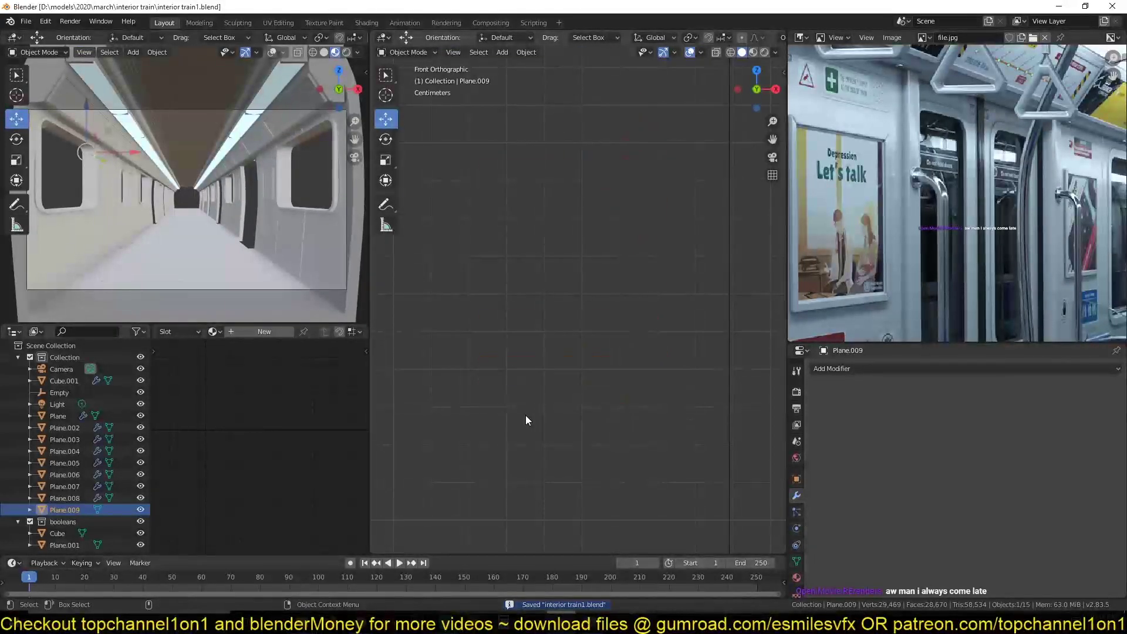
{"action": "scroll", "coordinate": [599, 381], "scroll_direction": "down", "scroll_amount": 5}
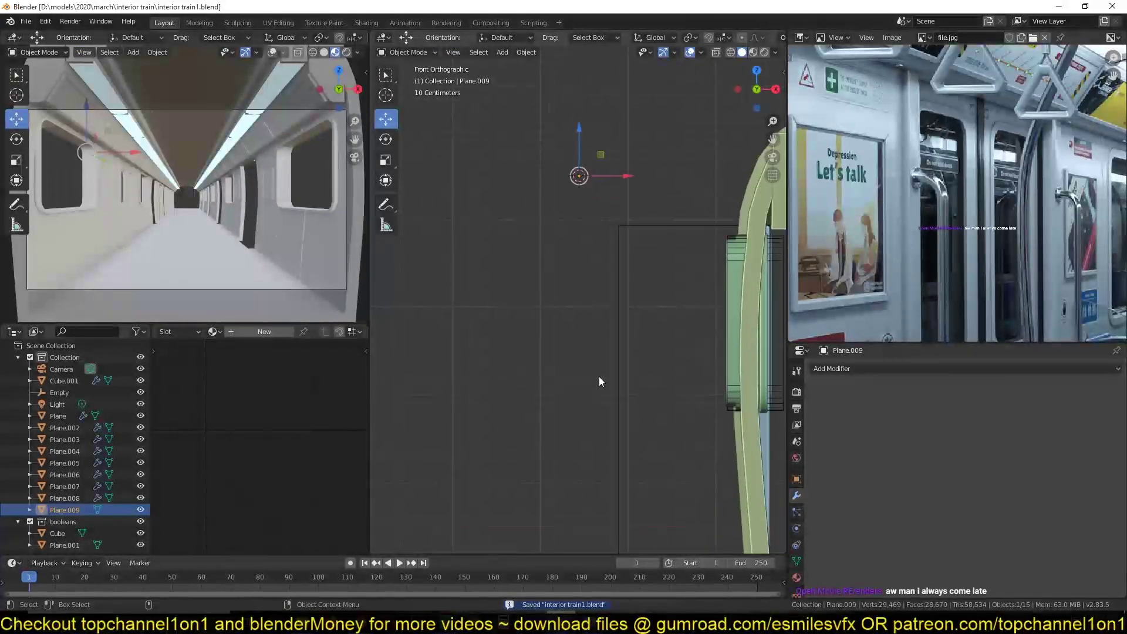
{"action": "middle_click_drag", "start_coordinate": [599, 382], "coordinate": [537, 383], "text": "shift"}
{"action": "key", "text": "g"}
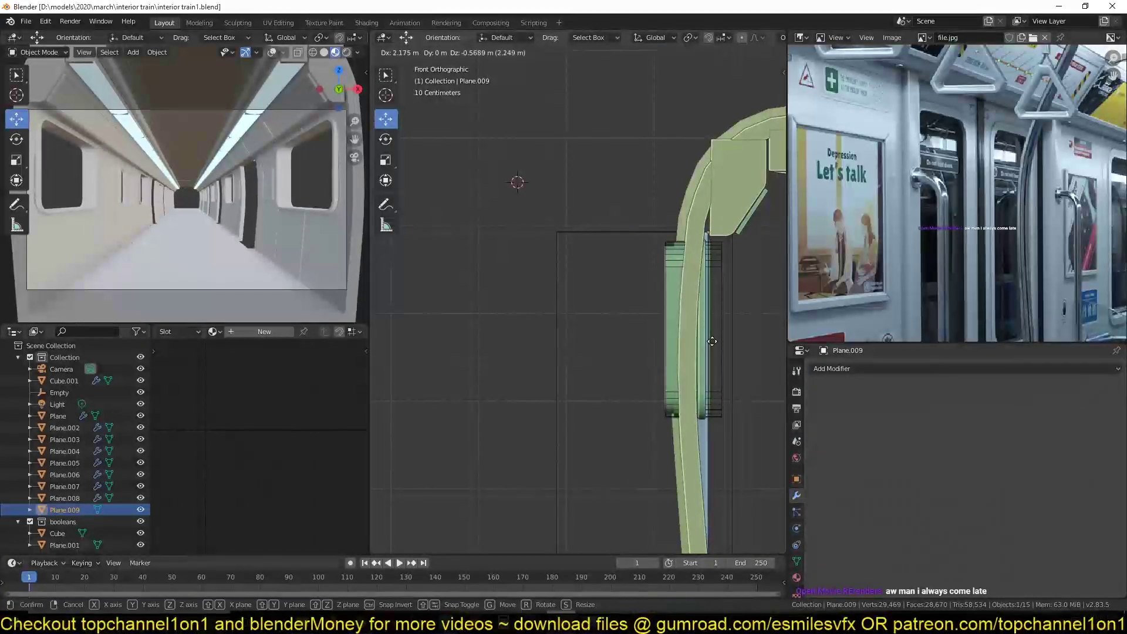
{"action": "left_click", "coordinate": [712, 340]}
Save the file and scale the T profile down to fit the door thickness in wireframe top view.
{"action": "scroll", "coordinate": [711, 340], "scroll_direction": "up", "scroll_amount": 5}
{"action": "key", "text": "KP_7"}
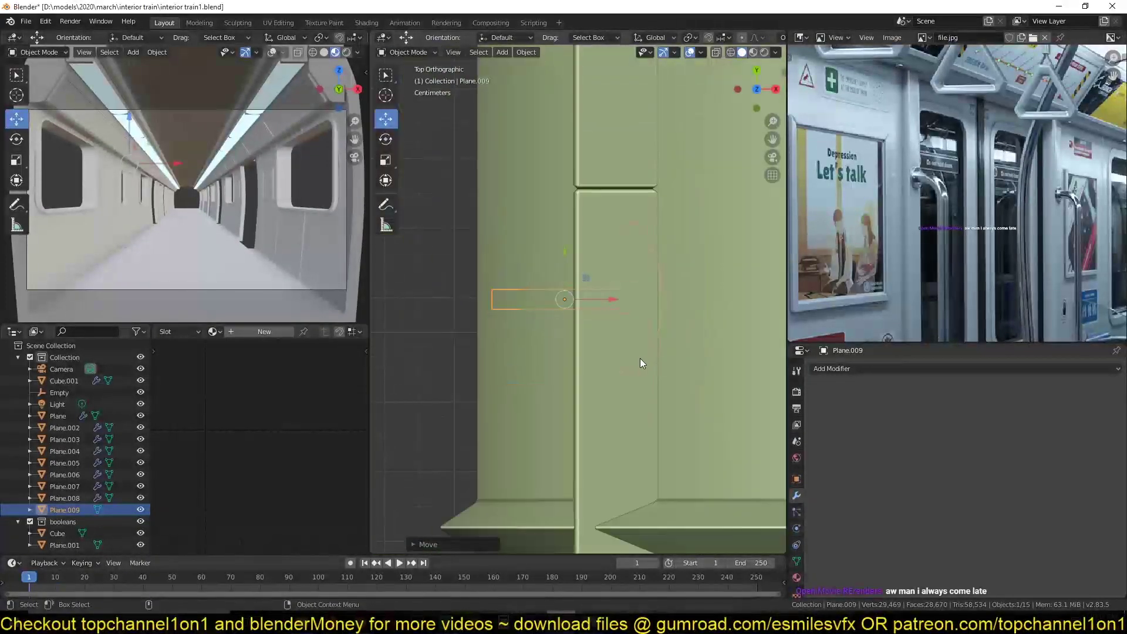
{"action": "key", "text": "z"}
{"action": "left_click", "coordinate": [536, 359]}
{"action": "middle_click_drag", "start_coordinate": [577, 330], "coordinate": [574, 359], "text": "shift"}
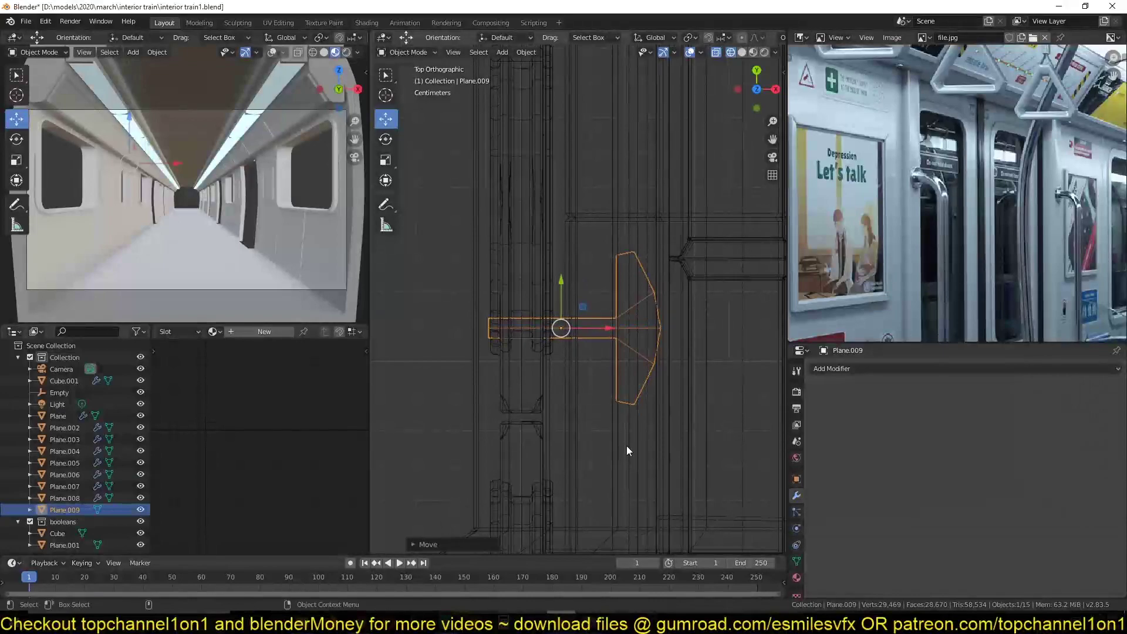
{"action": "key", "text": "ctrl+s"}
{"action": "key", "text": "s"}
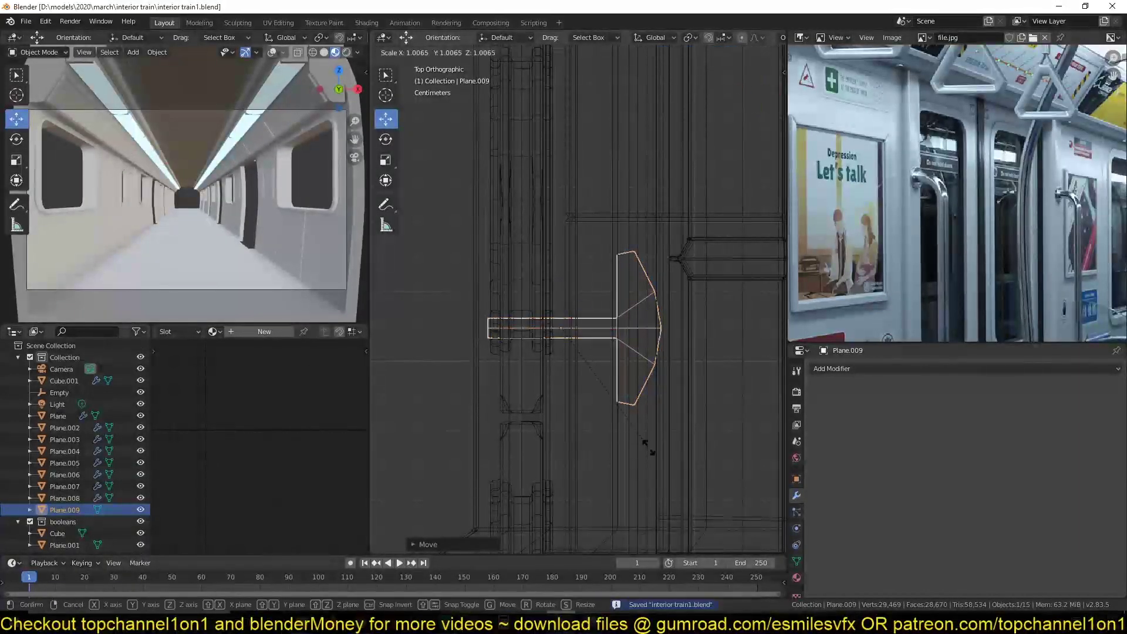
{"action": "left_click", "coordinate": [580, 399]}
Move the T profile along Y in side view to the seam between the two door leaves.
{"action": "scroll", "coordinate": [582, 399], "scroll_direction": "down", "scroll_amount": 2}
{"action": "key", "text": "KP_3"}
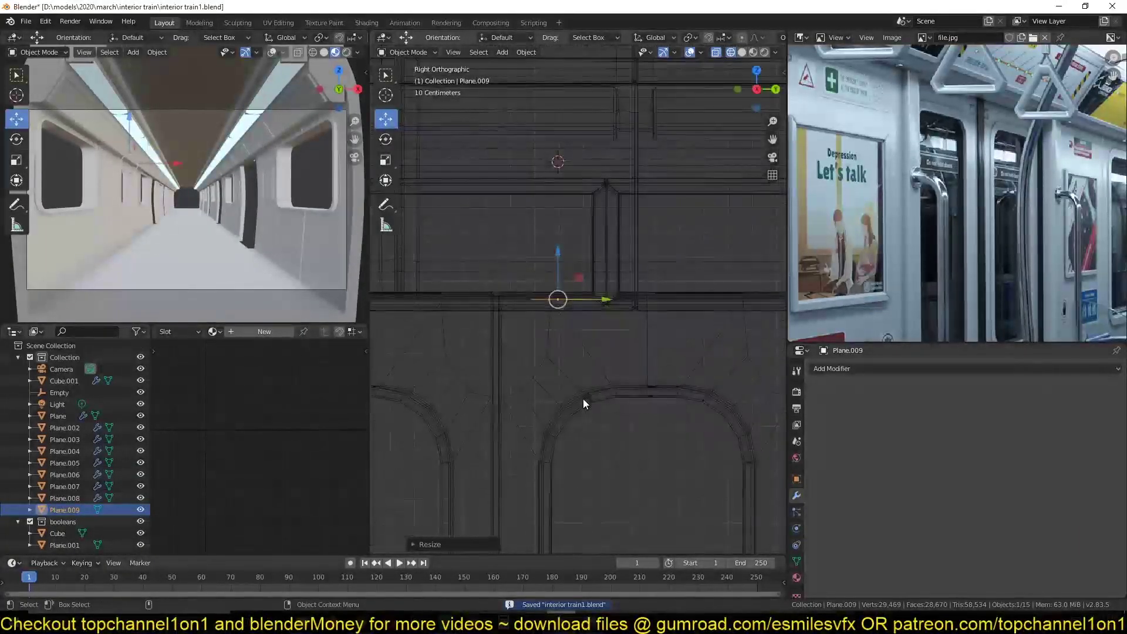
{"action": "key", "text": "z"}
{"action": "left_click", "coordinate": [642, 375]}
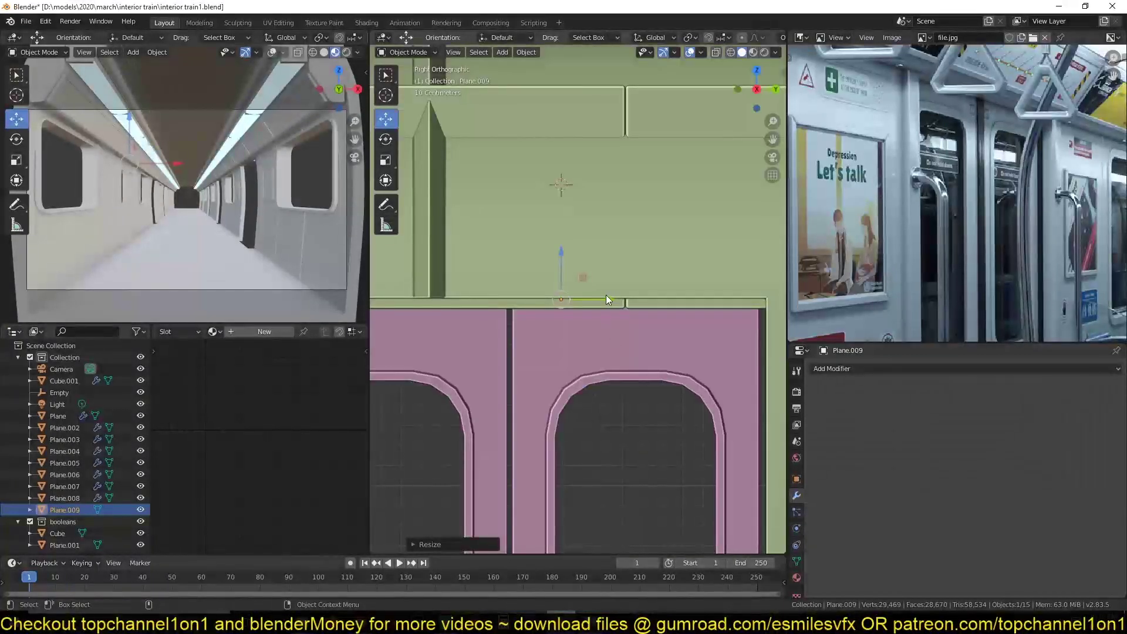
{"action": "left_click_drag", "start_coordinate": [606, 295], "coordinate": [551, 320]}
{"action": "middle_click_drag", "start_coordinate": [550, 320], "coordinate": [526, 297]}
Extrude the T profile downward into a vertical strip covering the upper part of the door seam.
{"action": "key", "text": "Tab"}
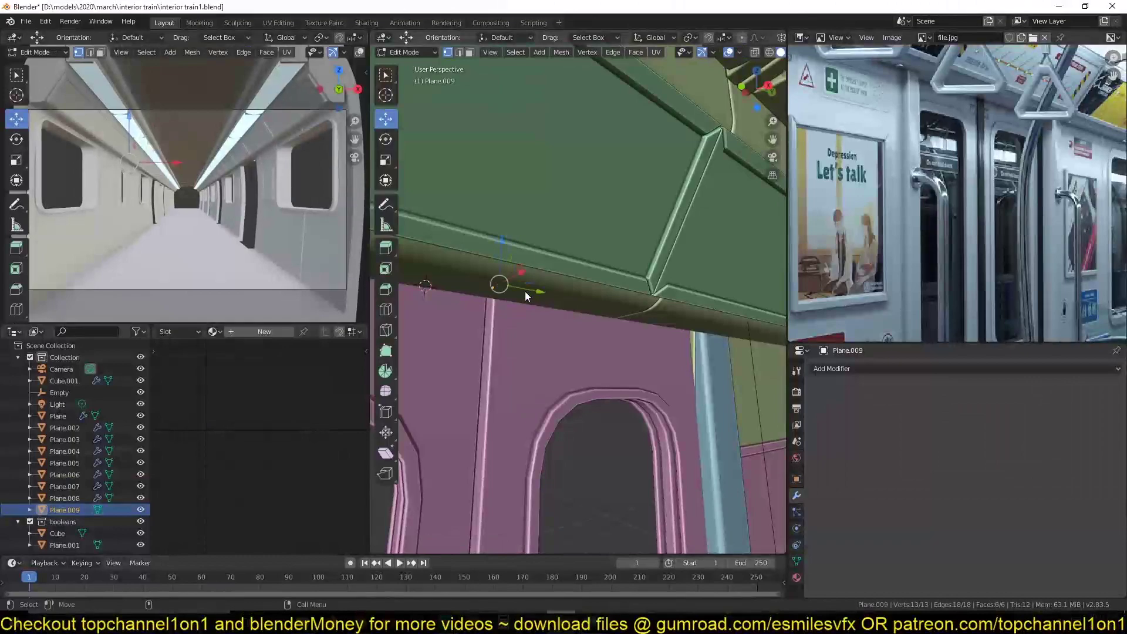
{"action": "key", "text": "e"}
{"action": "left_click", "coordinate": [534, 516]}
{"action": "key", "text": "Tab"}
Shade the door strip smooth and enable Auto Smooth for its normals.
{"action": "right_click", "coordinate": [503, 396]}
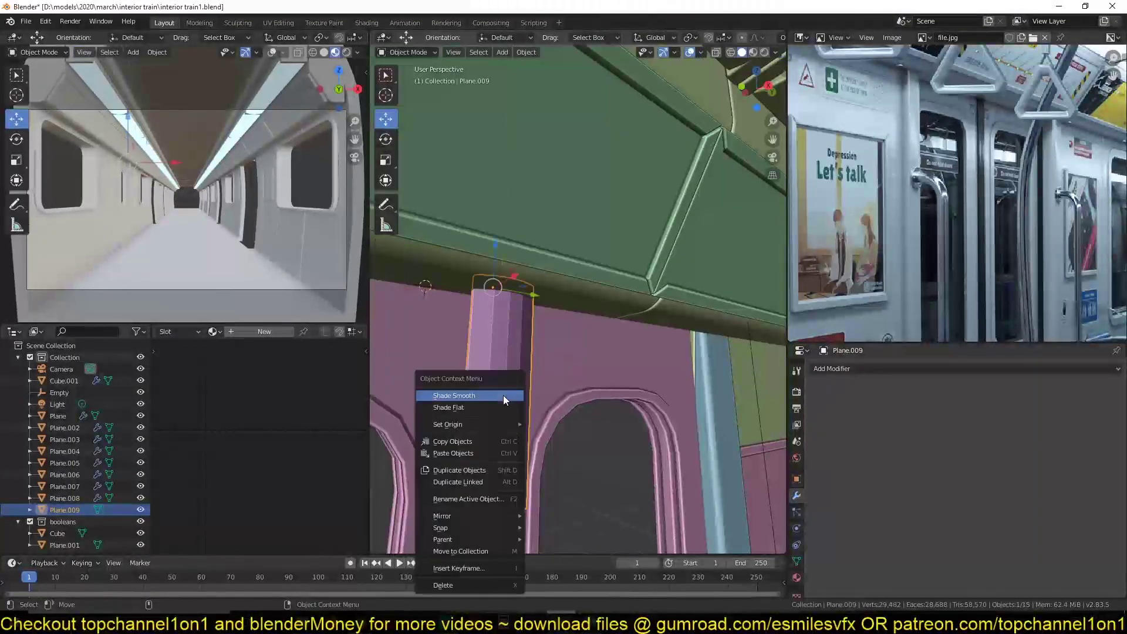
{"action": "left_click", "coordinate": [502, 396]}
{"action": "left_click", "coordinate": [798, 562]}
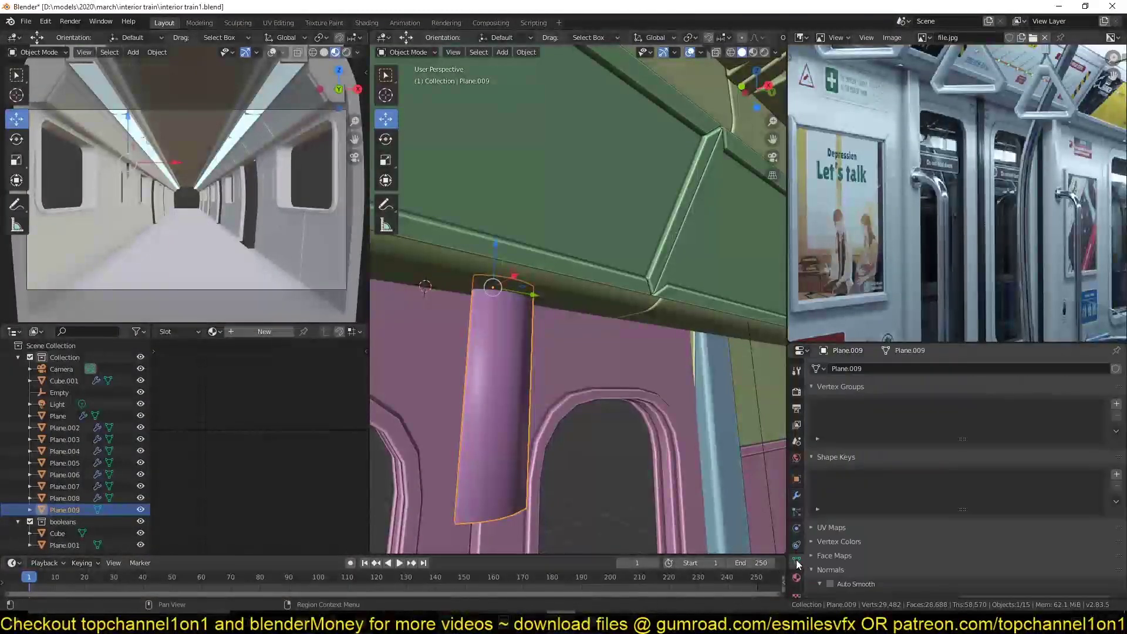
{"action": "scroll", "coordinate": [846, 550], "scroll_direction": "down", "scroll_amount": 3}
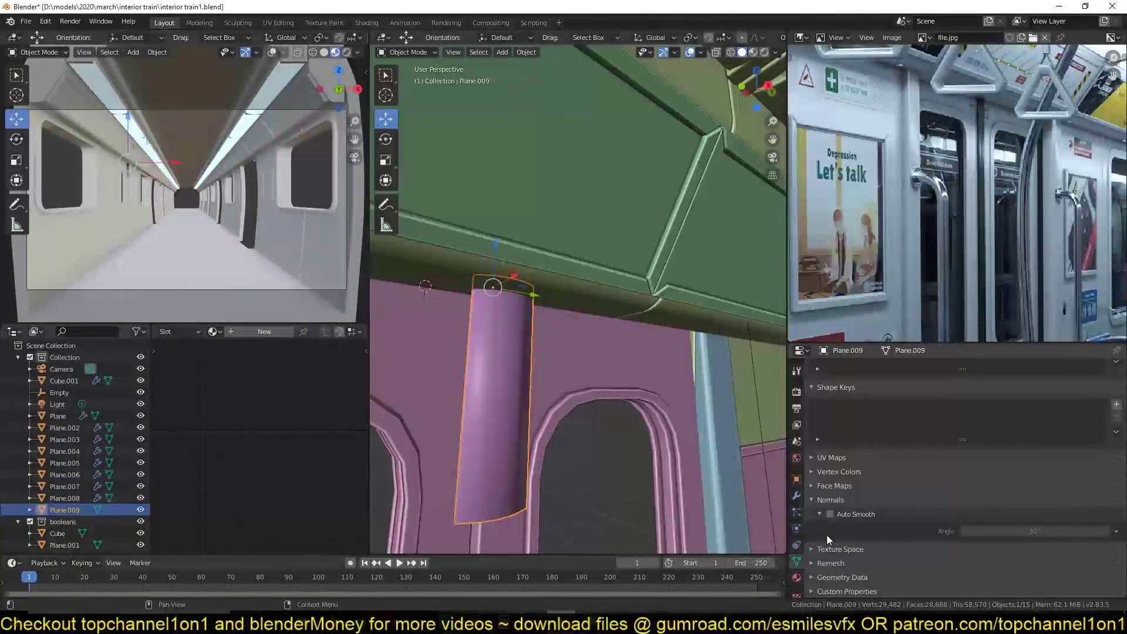
{"action": "left_click", "coordinate": [830, 514]}
Bevel the edge loop running down the centre of the strip's rounded face, using an additional segment.
{"action": "key", "text": "Tab"}
{"action": "middle_click_drag", "start_coordinate": [511, 429], "coordinate": [487, 431]}
{"action": "key", "text": "alt+a"}
{"action": "key", "text": "2"}
{"action": "left_click", "coordinate": [487, 431], "text": "alt"}
{"action": "key", "text": "ctrl+b"}
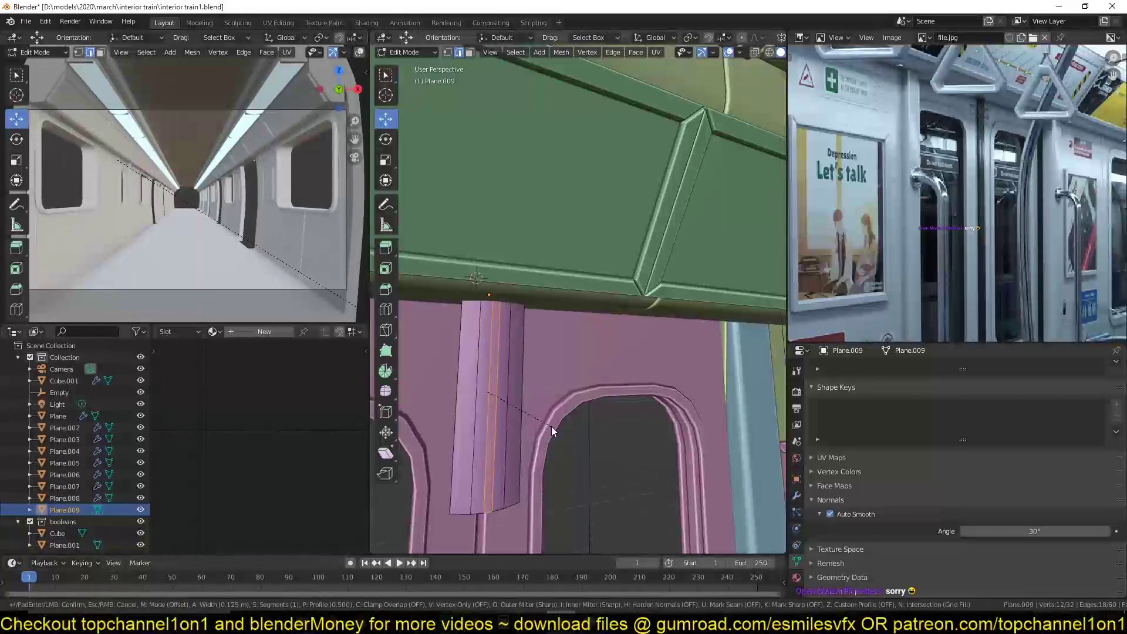
{"action": "scroll", "coordinate": [552, 426], "scroll_direction": "up", "scroll_amount": 1}
{"action": "left_click", "coordinate": [552, 426]}
Move the bevel's centre loop about 0.01 m to form a groove, then shift the strip toward the doors.
{"action": "middle_click_drag", "start_coordinate": [490, 433], "coordinate": [580, 429]}
{"action": "key", "text": "g"}
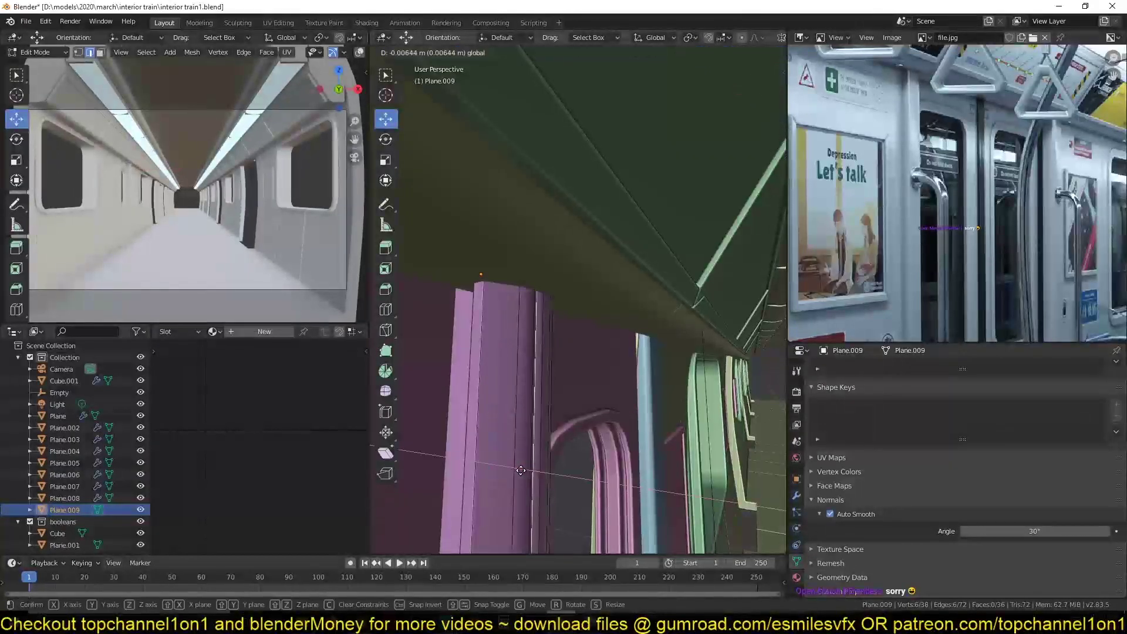
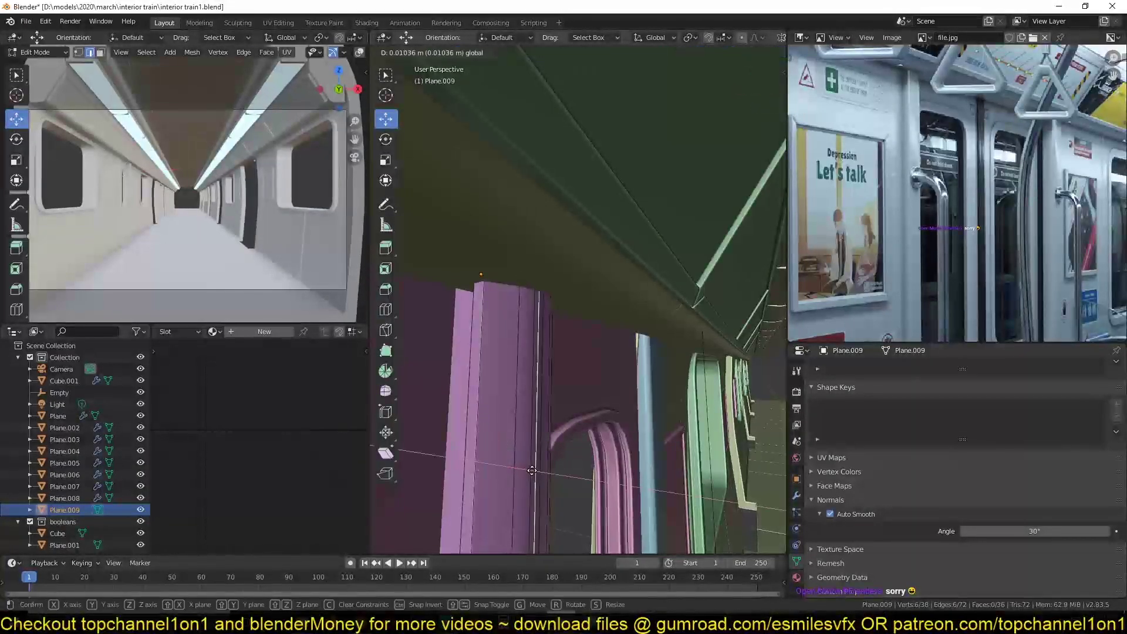
{"action": "left_click", "coordinate": [532, 470]}
{"action": "key", "text": "Tab"}
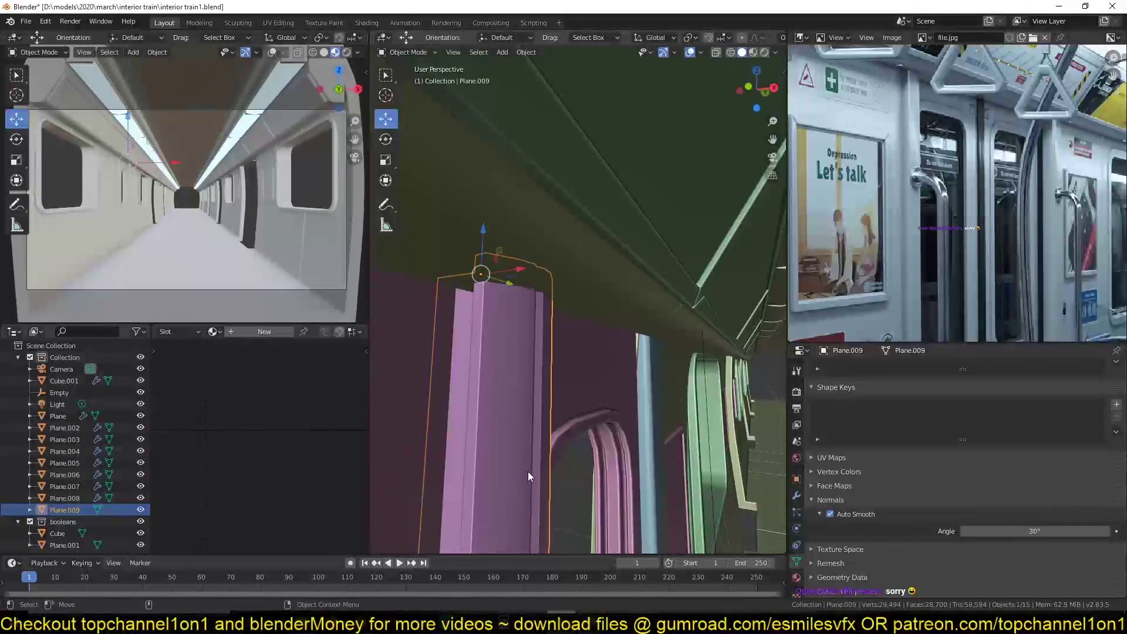
{"action": "middle_click_drag", "start_coordinate": [526, 473], "coordinate": [631, 380]}
{"action": "scroll", "coordinate": [446, 479], "scroll_direction": "down", "scroll_amount": 2}
{"action": "left_click_drag", "start_coordinate": [614, 269], "coordinate": [587, 271]}
Extend the strip down to the floor by moving its bottom vertices along Z in wireframe front view.
{"action": "key", "text": "Tab"}
{"action": "key", "text": "shift+z"}
{"action": "key", "text": "b"}
{"action": "left_click_drag", "start_coordinate": [483, 388], "coordinate": [591, 426]}
{"action": "scroll", "coordinate": [599, 432], "scroll_direction": "down", "scroll_amount": 3}
{"action": "key", "text": "KP_1"}
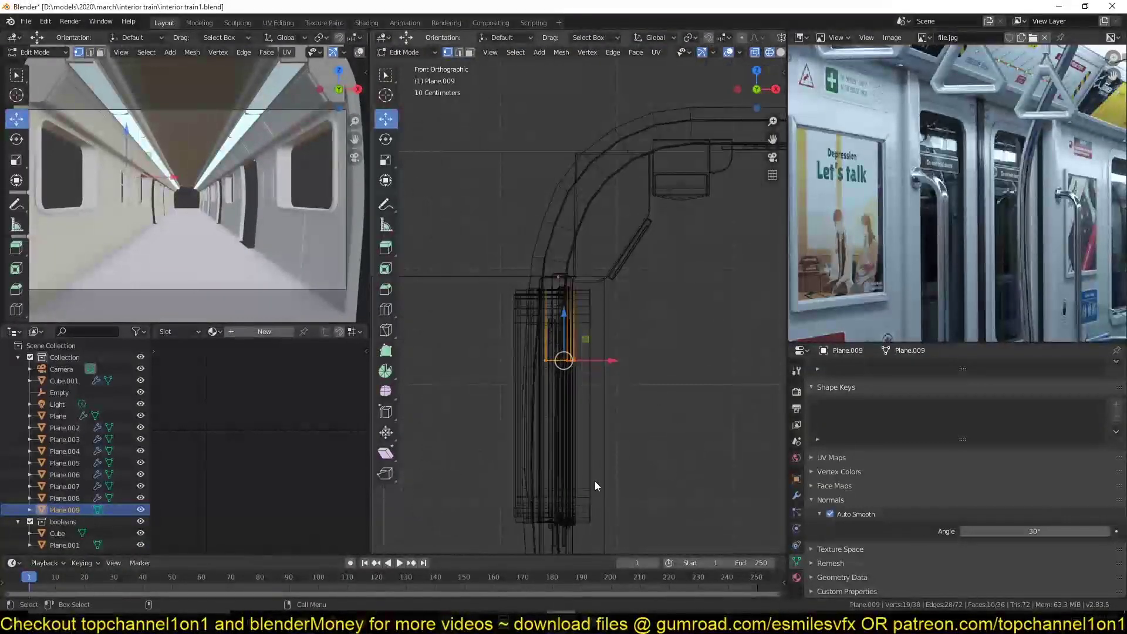
{"action": "middle_click_drag", "start_coordinate": [594, 481], "coordinate": [622, 381], "text": "shift"}
{"action": "scroll", "coordinate": [621, 380], "scroll_direction": "up", "scroll_amount": 1}
{"action": "scroll", "coordinate": [622, 391], "scroll_direction": "down", "scroll_amount": 3}
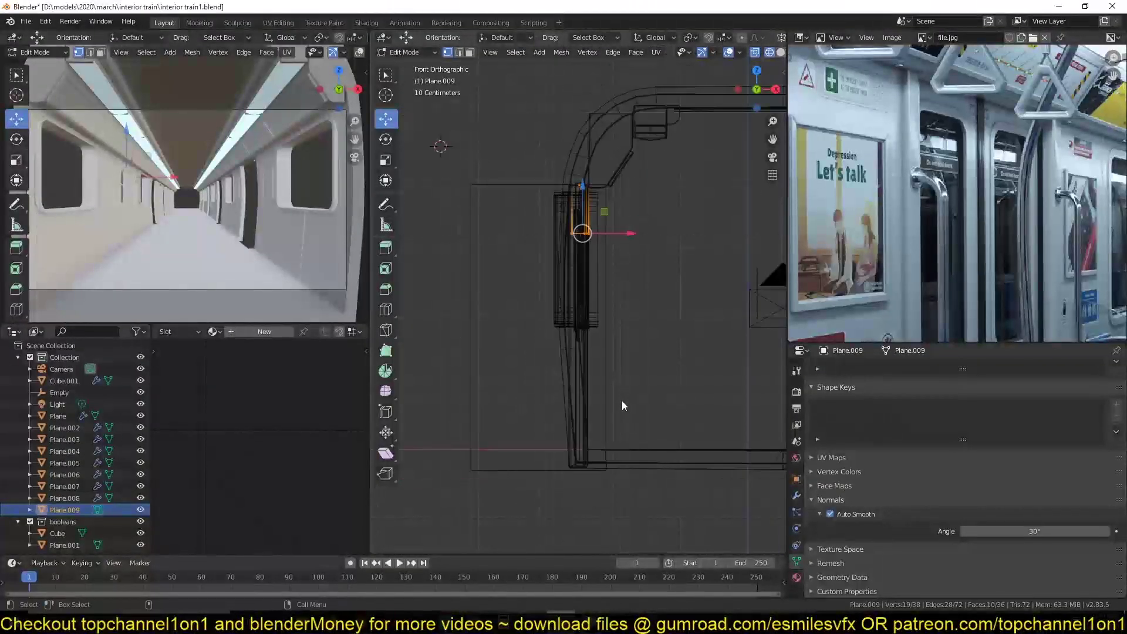
{"action": "left_click_drag", "start_coordinate": [569, 218], "coordinate": [569, 483]}
Inspect how the strip fits along the door seam from the floor to the top of the doors.
{"action": "key", "text": "Tab"}
{"action": "key", "text": "z"}
{"action": "left_click", "coordinate": [680, 396]}
{"action": "mouse_move", "coordinate": [681, 397]}
{"action": "middle_mouse_down"}
{"action": "mouse_move", "coordinate": [611, 388]}
{"action": "mouse_move", "coordinate": [574, 398]}
{"action": "mouse_move", "coordinate": [599, 421]}
{"action": "mouse_move", "coordinate": [600, 396]}
{"action": "middle_mouse_up"}
{"action": "scroll", "coordinate": [611, 387], "scroll_direction": "up", "scroll_amount": 1}
{"action": "key", "text": "Tab"}
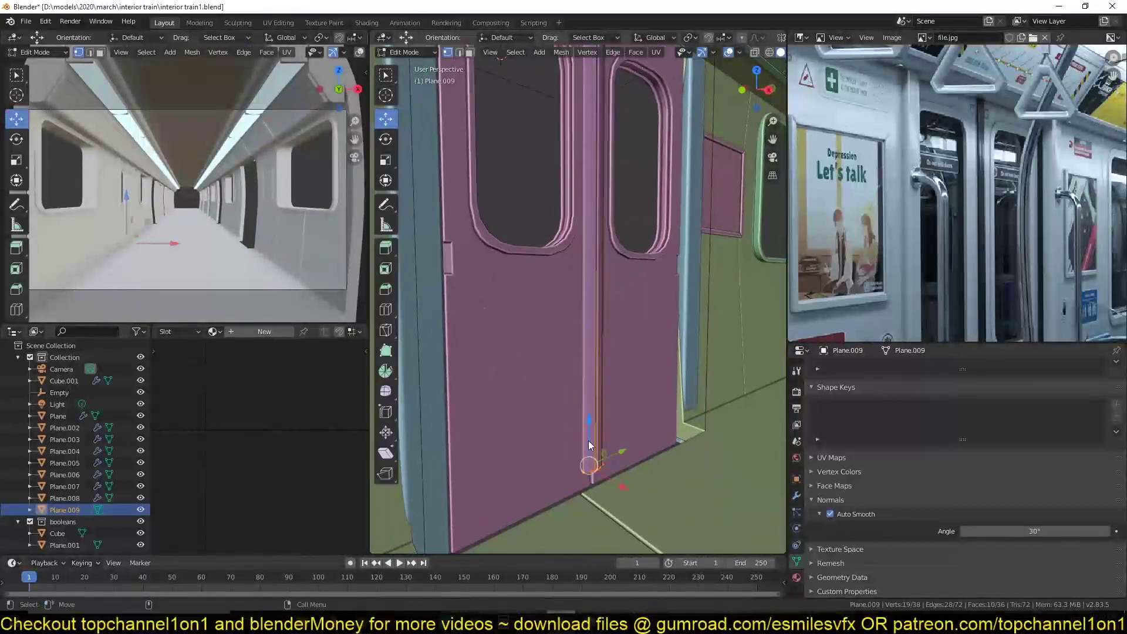
{"action": "middle_click_drag", "start_coordinate": [600, 321], "coordinate": [579, 279]}
{"action": "key", "text": "Tab"}
{"action": "scroll", "coordinate": [572, 267], "scroll_direction": "up", "scroll_amount": 5}
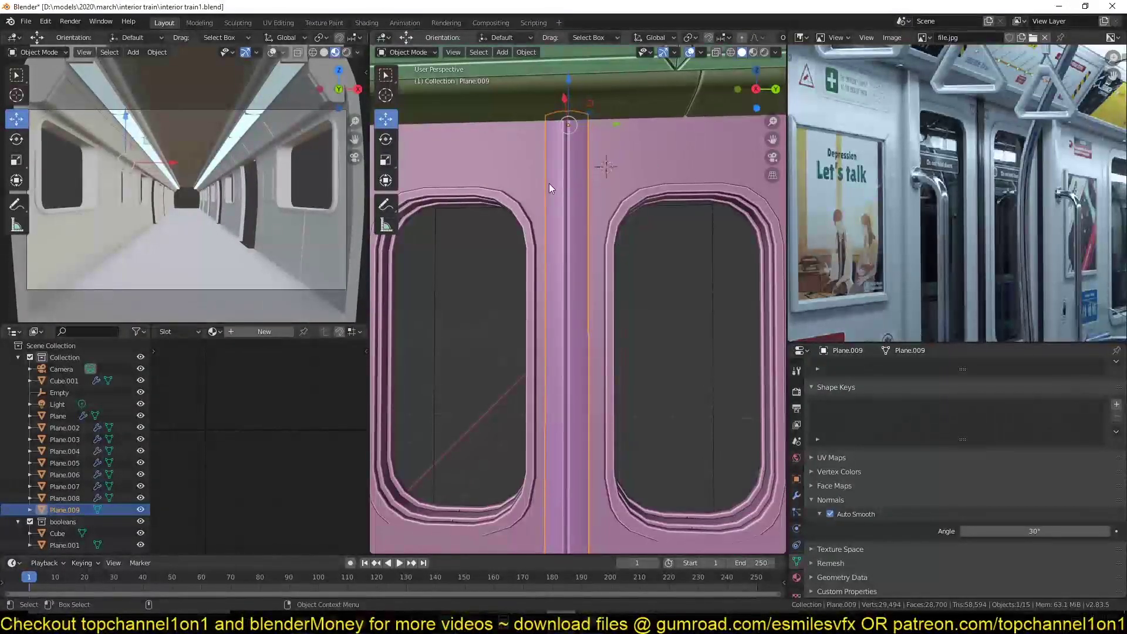
Save the file and add a horizontal loop cut across the door strip at window height.
{"action": "left_click", "coordinate": [487, 181]}
{"action": "middle_click_drag", "start_coordinate": [538, 213], "coordinate": [604, 352]}
{"action": "left_click", "coordinate": [611, 320], "text": "ctrl"}
{"action": "left_click", "coordinate": [610, 321]}
{"action": "key", "text": "Tab"}
{"action": "key", "text": "shift+z"}
{"action": "key", "text": "ctrl+r"}
{"action": "left_click", "coordinate": [614, 324]}
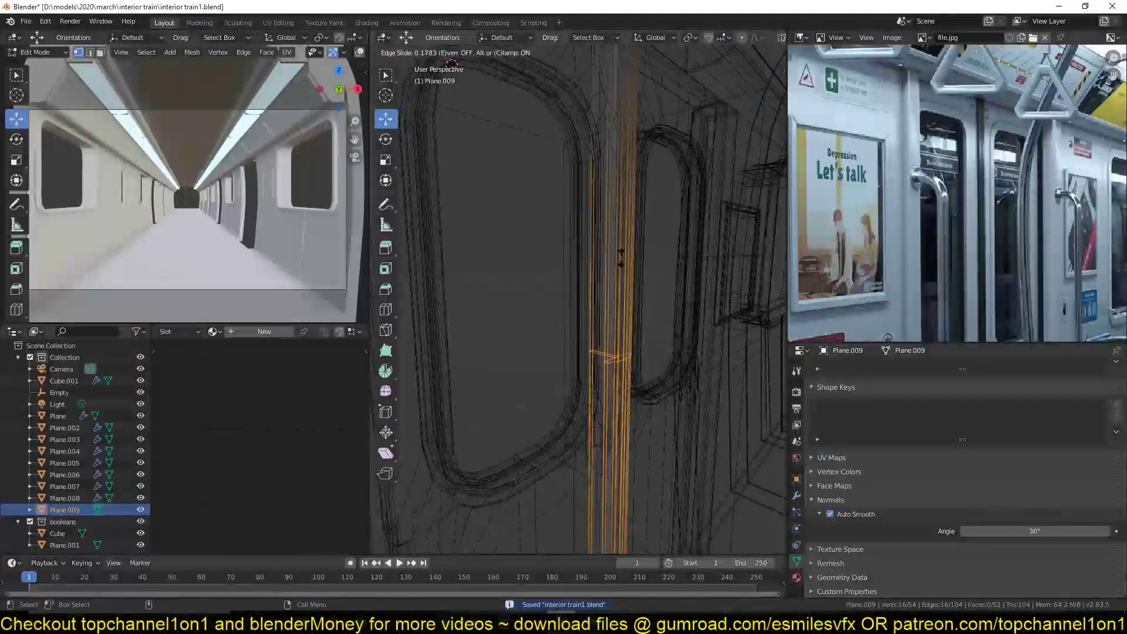
{"action": "left_click", "coordinate": [676, 225]}
Move the new loop along X to follow the doors, bevel it to soften the bend, and save the file.
{"action": "key", "text": "shift+z"}
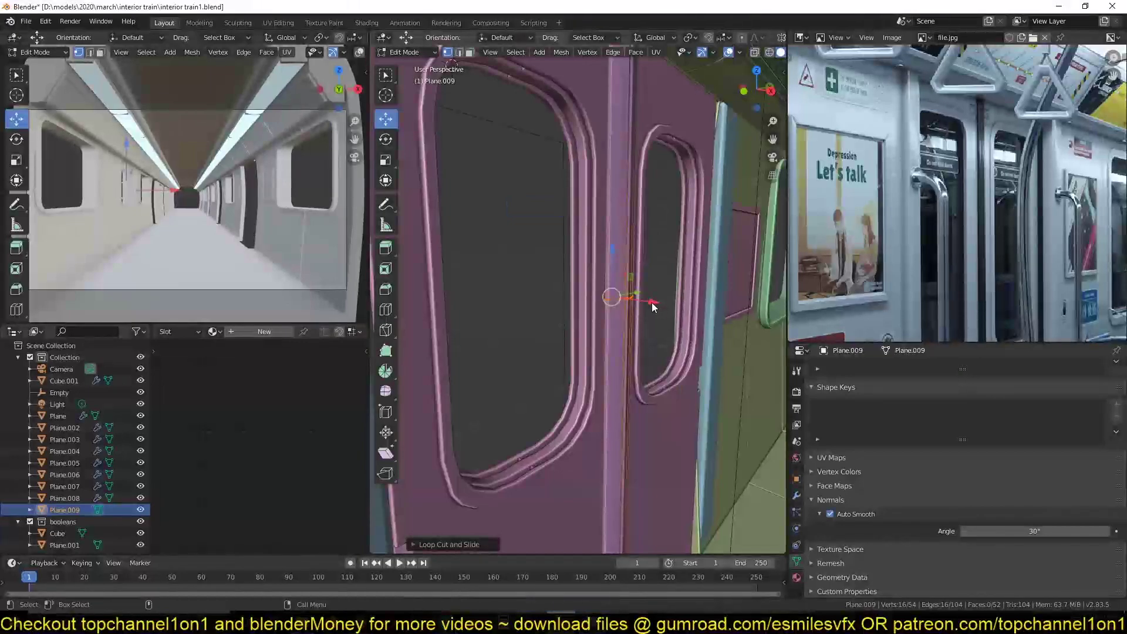
{"action": "key", "text": "g"}
{"action": "key", "text": "x"}
{"action": "left_click", "coordinate": [646, 322]}
{"action": "key", "text": "ctrl+b"}
{"action": "left_click", "coordinate": [700, 523]}
{"action": "key", "text": "Tab"}
{"action": "scroll", "coordinate": [625, 343], "scroll_direction": "down", "scroll_amount": 5}
{"action": "middle_click_drag", "start_coordinate": [625, 343], "coordinate": [538, 348]}
{"action": "key", "text": "alt+a"}
{"action": "scroll", "coordinate": [537, 349], "scroll_direction": "down", "scroll_amount": 2}
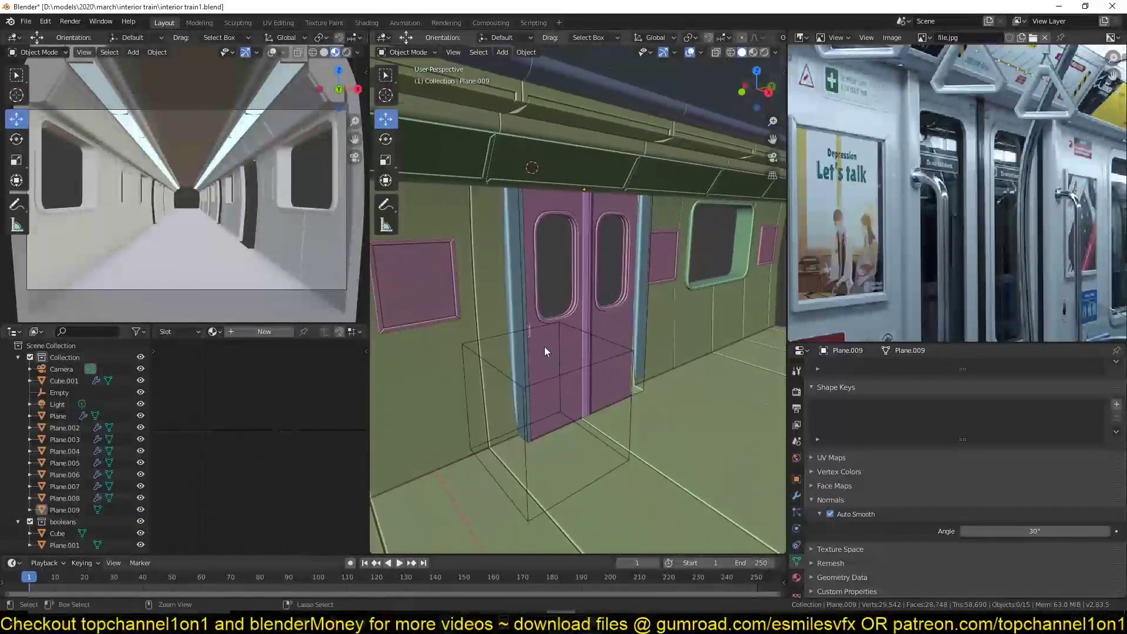
{"action": "key", "text": "ctrl+s"}
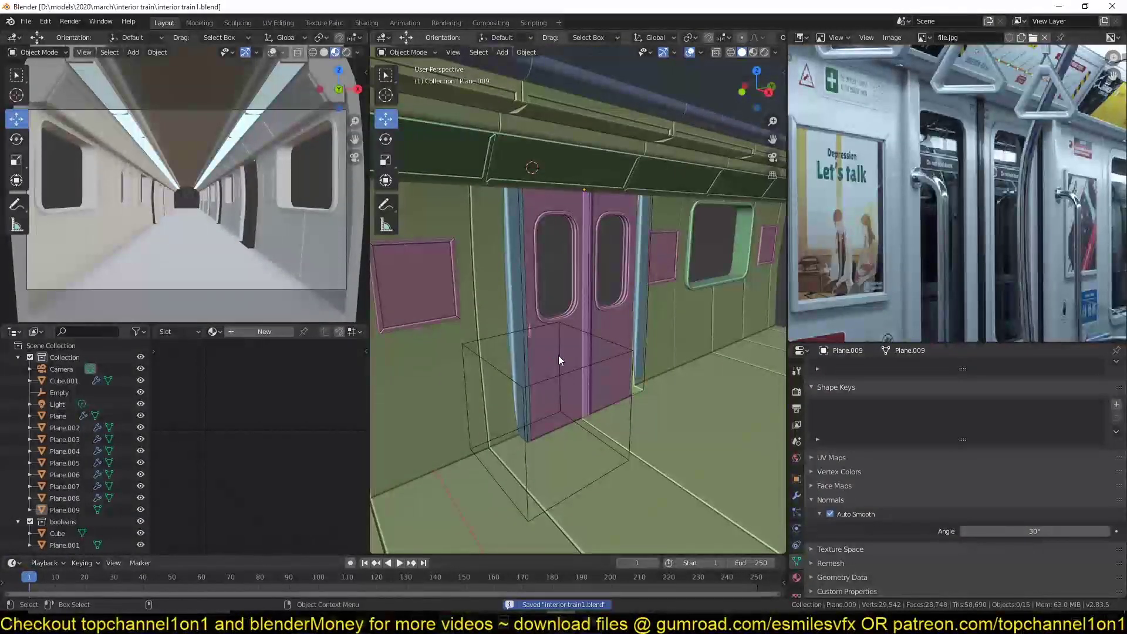
Examine the finished door strip from several angles and compare the doors with the reference photo.
{"action": "scroll", "coordinate": [558, 355], "scroll_direction": "down", "scroll_amount": 2}
{"action": "scroll", "coordinate": [565, 361], "scroll_direction": "down", "scroll_amount": 3}
{"action": "scroll", "coordinate": [565, 360], "scroll_direction": "up", "scroll_amount": 1}
{"action": "middle_click_drag", "start_coordinate": [565, 361], "coordinate": [449, 296], "text": "shift"}
{"action": "scroll", "coordinate": [569, 355], "scroll_direction": "up", "scroll_amount": 1}
{"action": "scroll", "coordinate": [615, 311], "scroll_direction": "up", "scroll_amount": 3}
{"action": "middle_click_drag", "start_coordinate": [600, 317], "coordinate": [522, 384]}
{"action": "scroll", "coordinate": [488, 325], "scroll_direction": "up", "scroll_amount": 3}
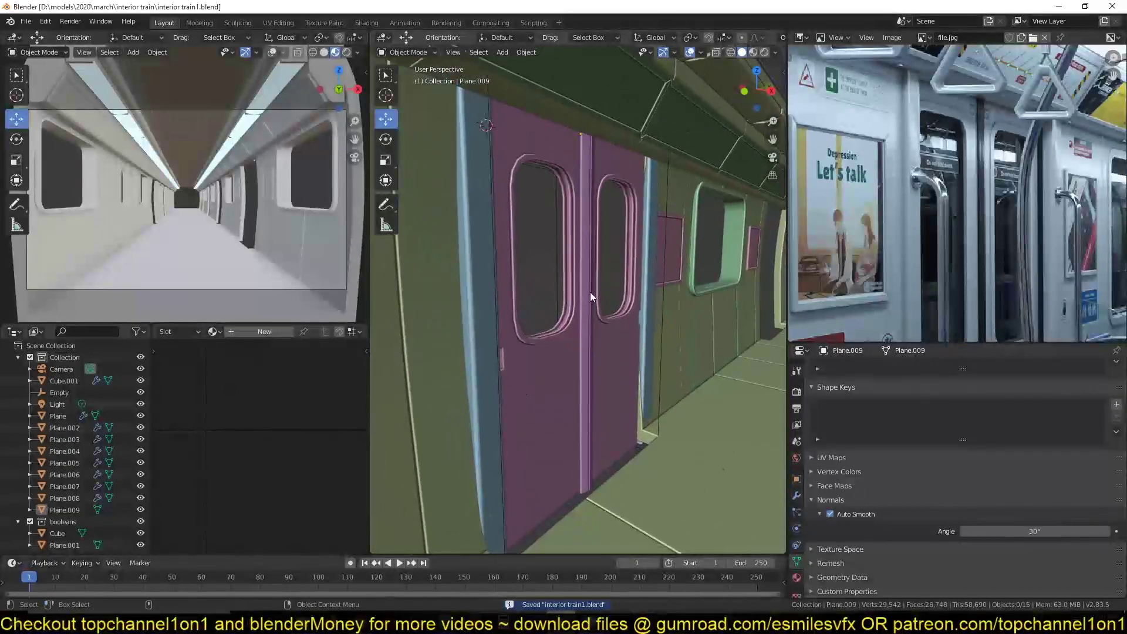
{"action": "middle_click_drag", "start_coordinate": [590, 291], "coordinate": [566, 299]}
{"action": "scroll", "coordinate": [854, 246], "scroll_direction": "down", "scroll_amount": 3}
{"action": "middle_click_drag", "start_coordinate": [867, 234], "coordinate": [924, 150]}
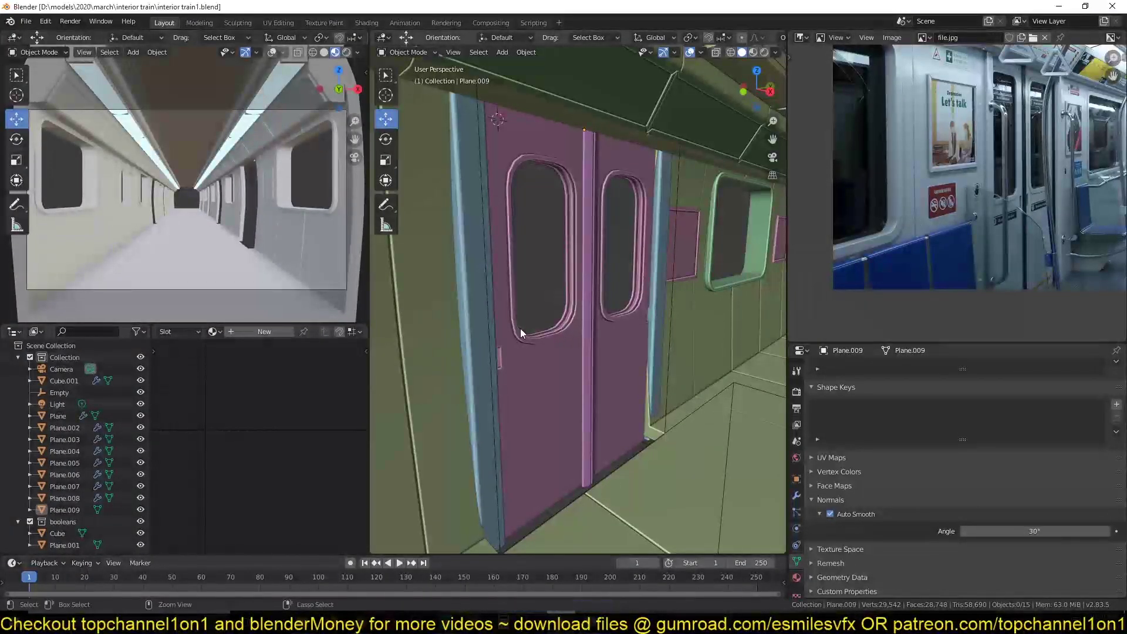
{"action": "scroll", "coordinate": [240, 250], "scroll_direction": "up", "scroll_amount": 1}
{"action": "scroll", "coordinate": [535, 268], "scroll_direction": "down", "scroll_amount": 2}
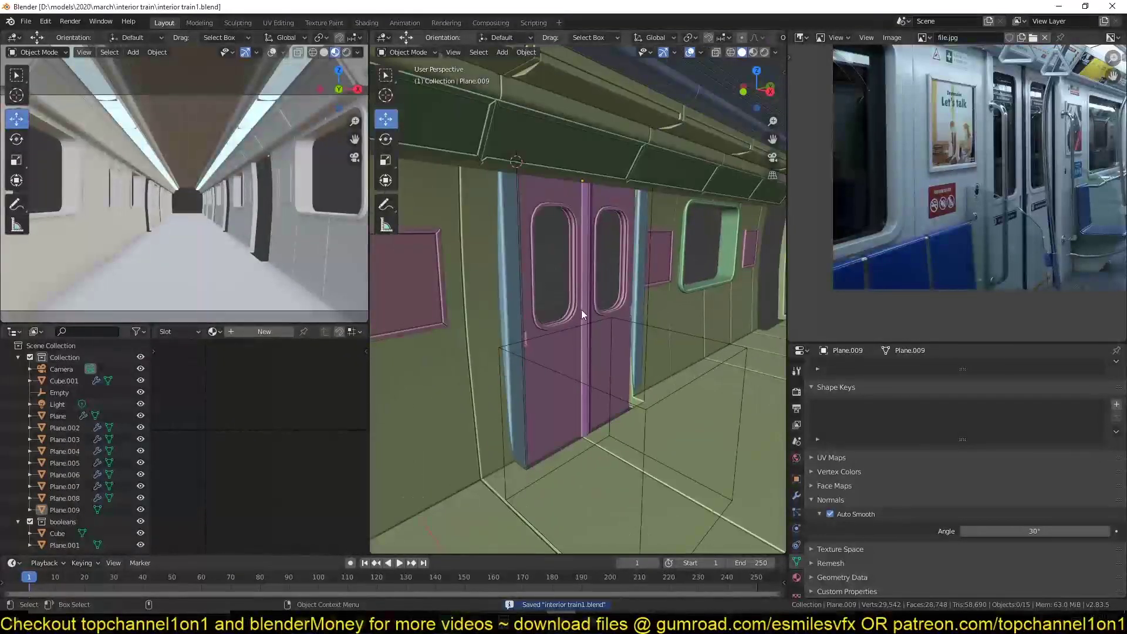
Save the scene under the file name interior train.blend.
{"action": "key", "text": "ctrl+shift+s"}
{"action": "double_click", "coordinate": [534, 219]}
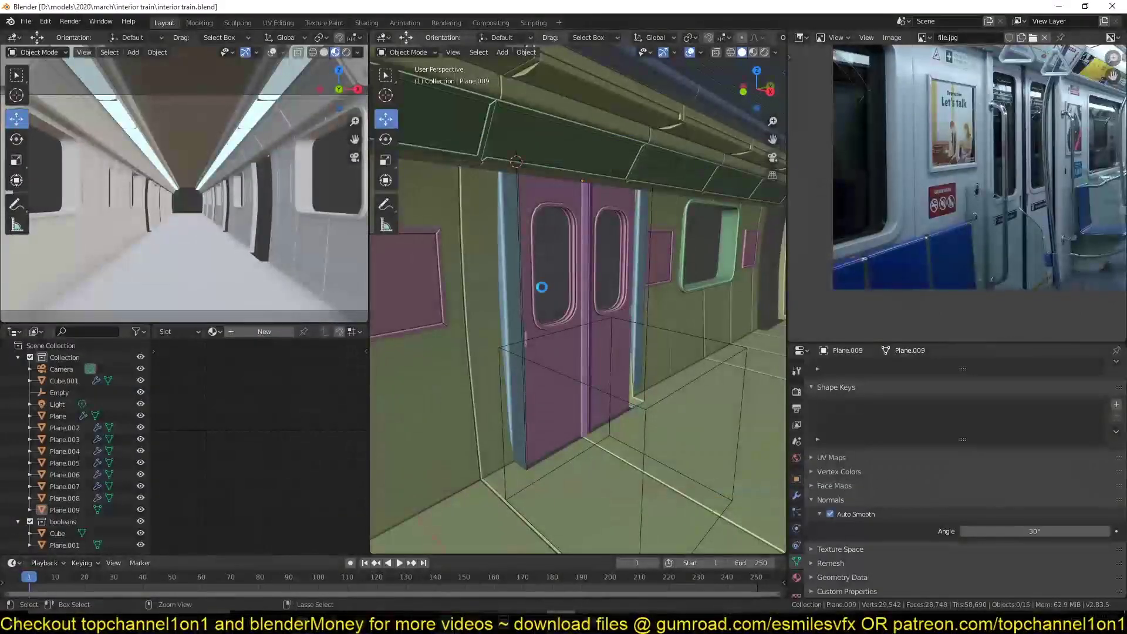
{"action": "key", "text": "KP_1"}
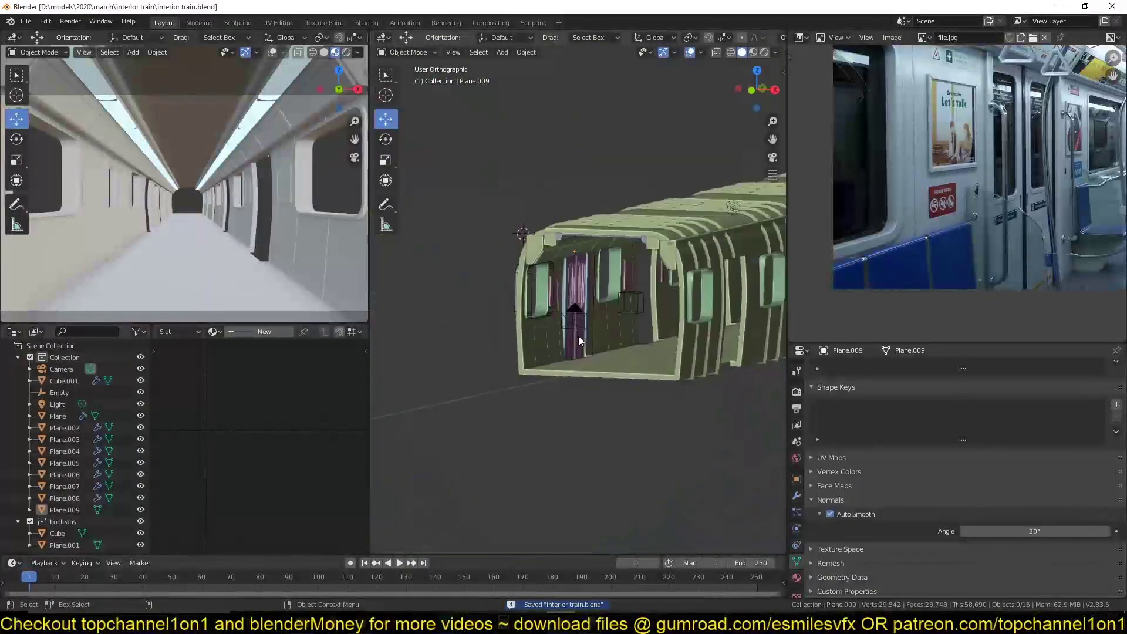
Move the point light from outside the train to the upper interior, near the ceiling lamp along one side wall.
{"action": "middle_click_drag", "start_coordinate": [611, 340], "coordinate": [508, 333], "text": "shift"}
{"action": "left_click", "coordinate": [636, 207]}
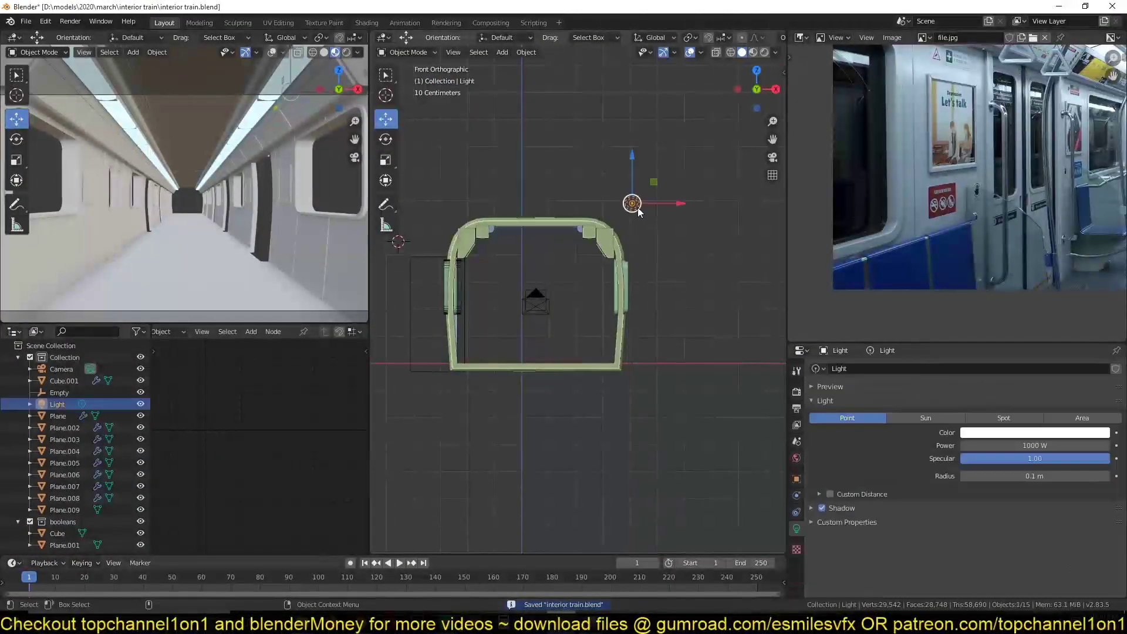
{"action": "key", "text": "g"}
{"action": "left_click", "coordinate": [491, 286]}
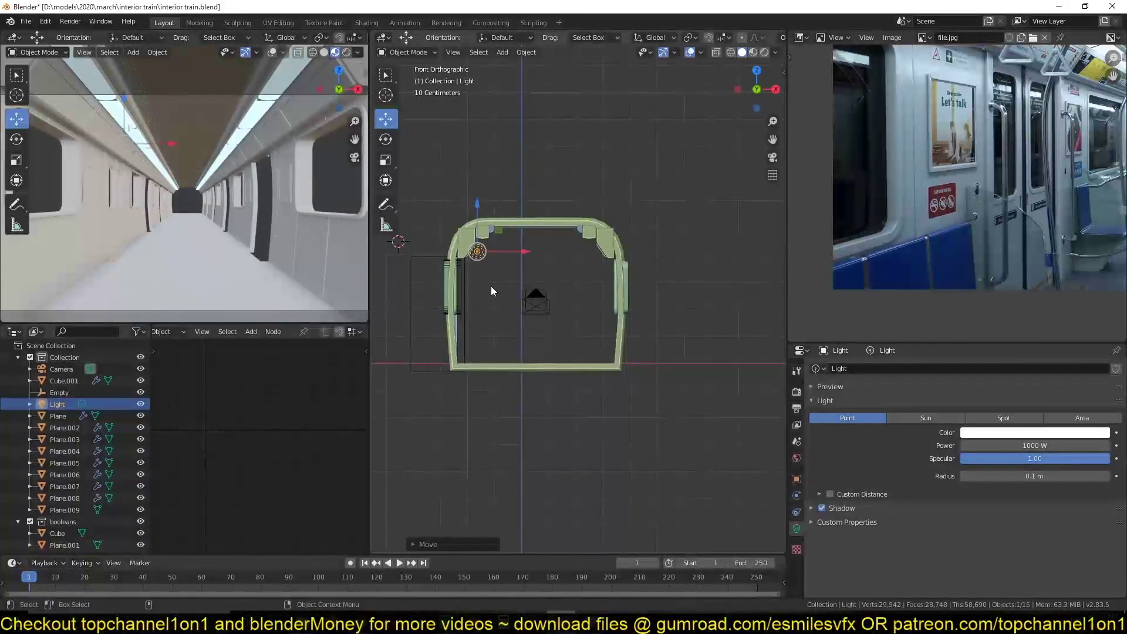
Move the light along Y to the front end of the carriage.
{"action": "key", "text": "KP_7"}
{"action": "scroll", "coordinate": [500, 303], "scroll_direction": "down", "scroll_amount": 3}
{"action": "key", "text": "shift+z"}
{"action": "key", "text": "g"}
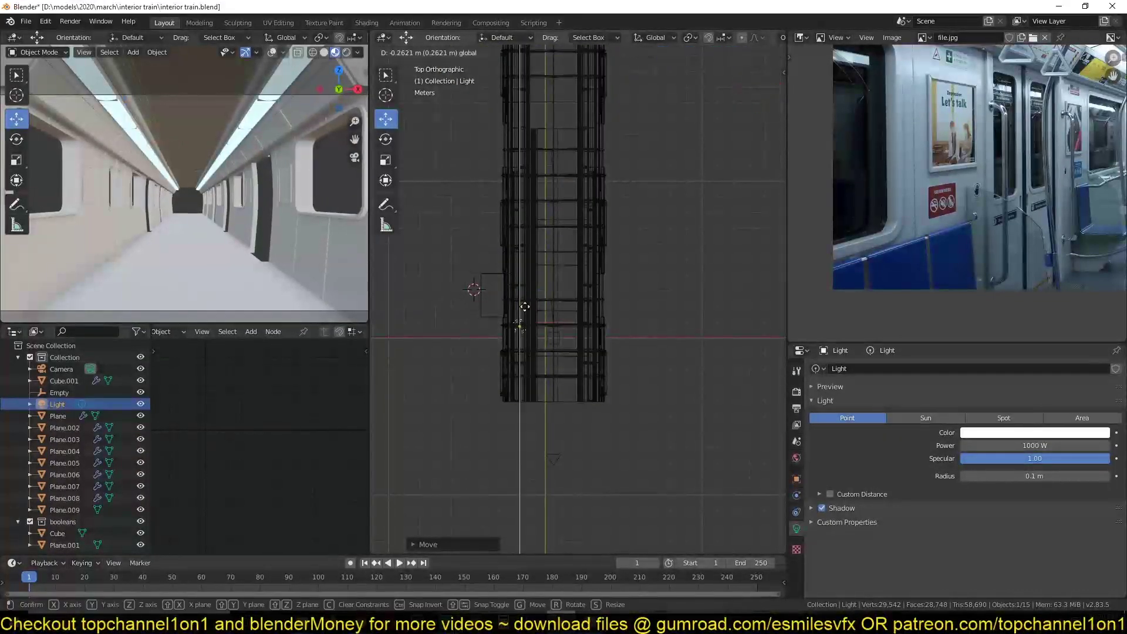
{"action": "left_click_drag", "start_coordinate": [536, 360], "coordinate": [536, 361]}
{"action": "left_click", "coordinate": [557, 385]}
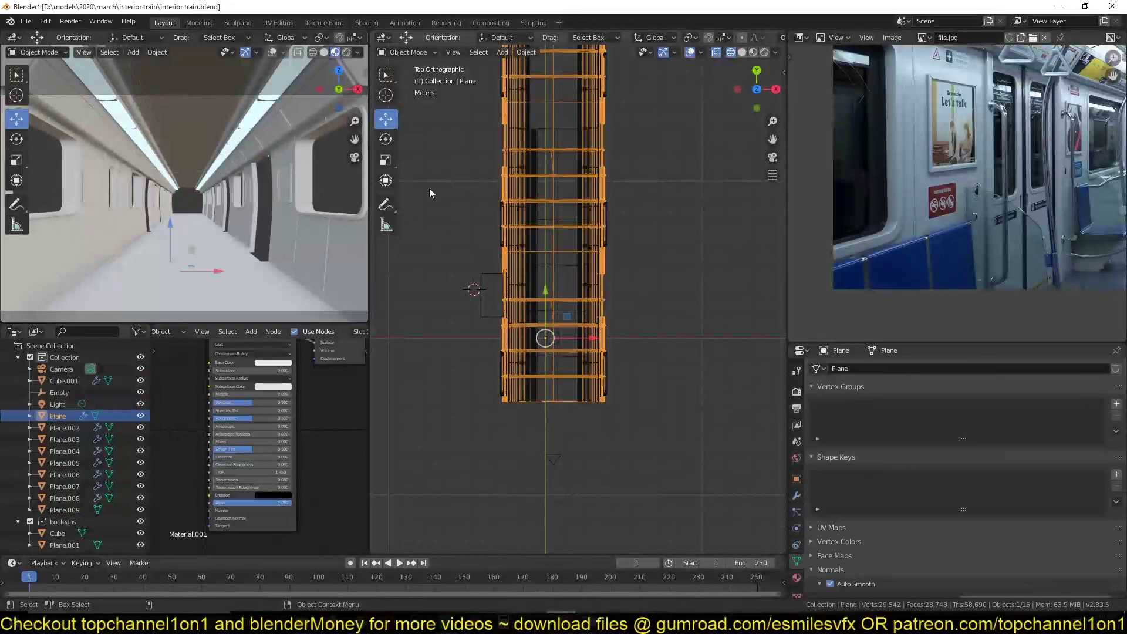
{"action": "left_click", "coordinate": [541, 414]}
Return the modelling view to solid shading, reselect the light and enable Scene Lights in the camera preview's shading.
{"action": "mouse_move", "coordinate": [541, 414]}
{"action": "middle_mouse_down"}
{"action": "mouse_move", "coordinate": [530, 302]}
{"action": "mouse_move", "coordinate": [514, 293]}
{"action": "middle_mouse_up"}
{"action": "key", "text": "z"}
{"action": "left_click", "coordinate": [583, 323]}
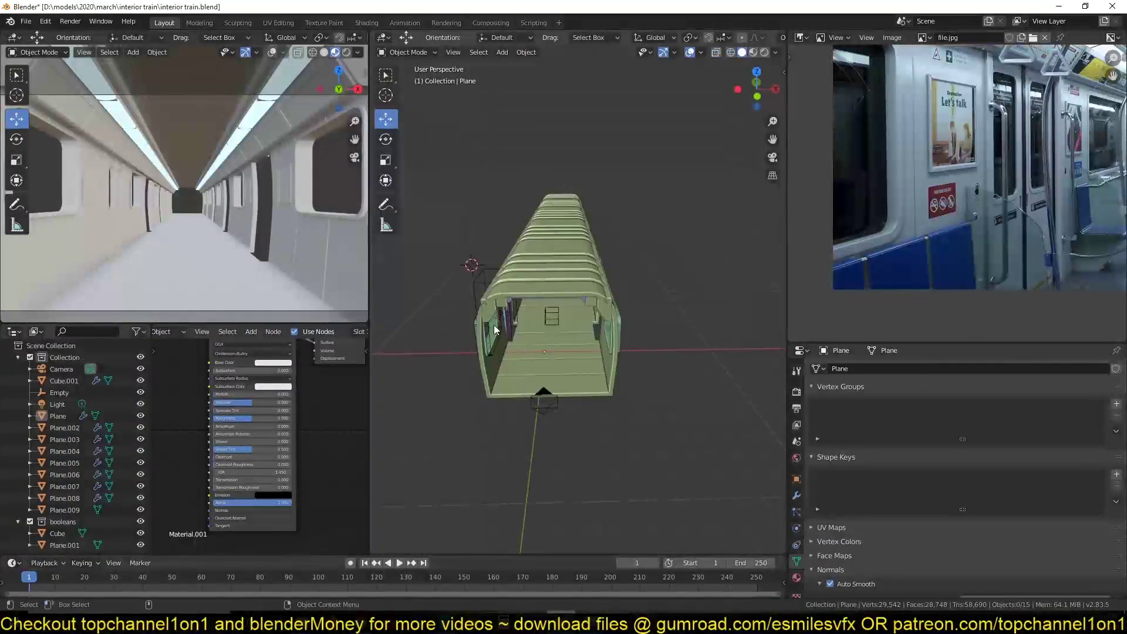
{"action": "left_click", "coordinate": [500, 315]}
{"action": "left_click", "coordinate": [357, 52]}
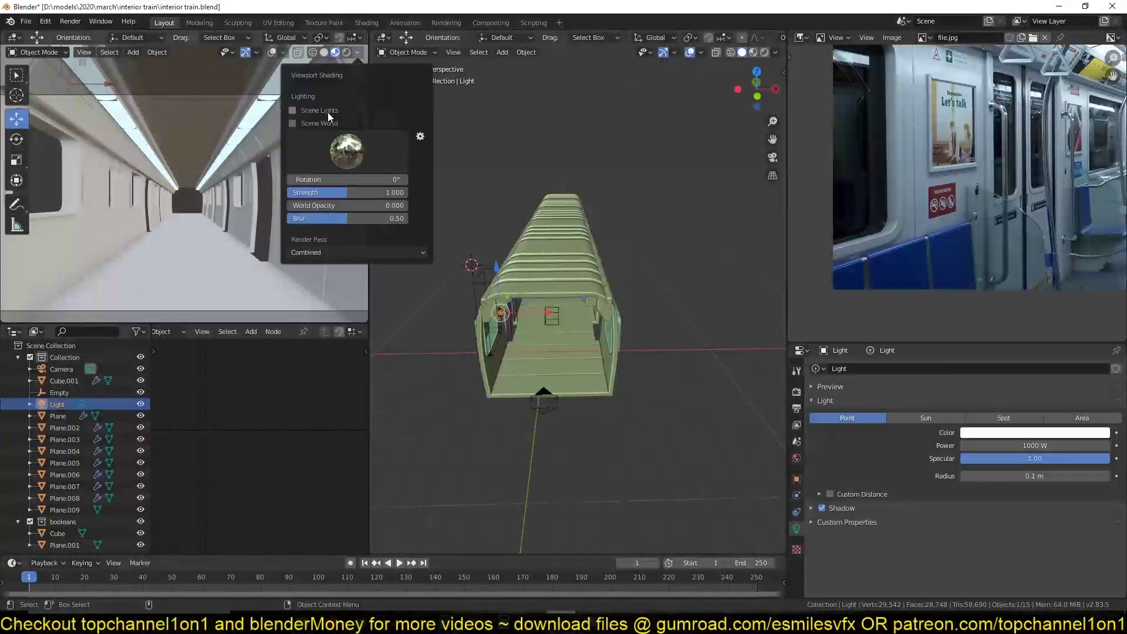
{"action": "left_click", "coordinate": [326, 110]}
Tint the light pale blue to match the reference photo and save the file.
{"action": "key", "text": "KP_7"}
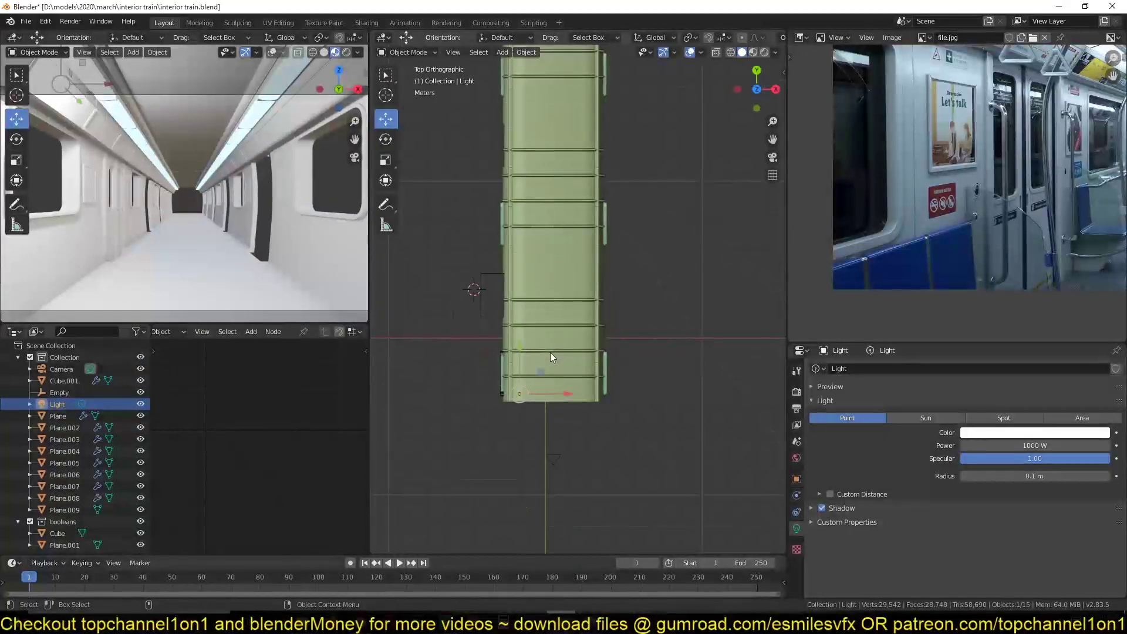
{"action": "middle_click_drag", "start_coordinate": [551, 352], "coordinate": [593, 315], "text": "shift"}
{"action": "key", "text": "shift+z"}
{"action": "scroll", "coordinate": [905, 223], "scroll_direction": "down", "scroll_amount": 3}
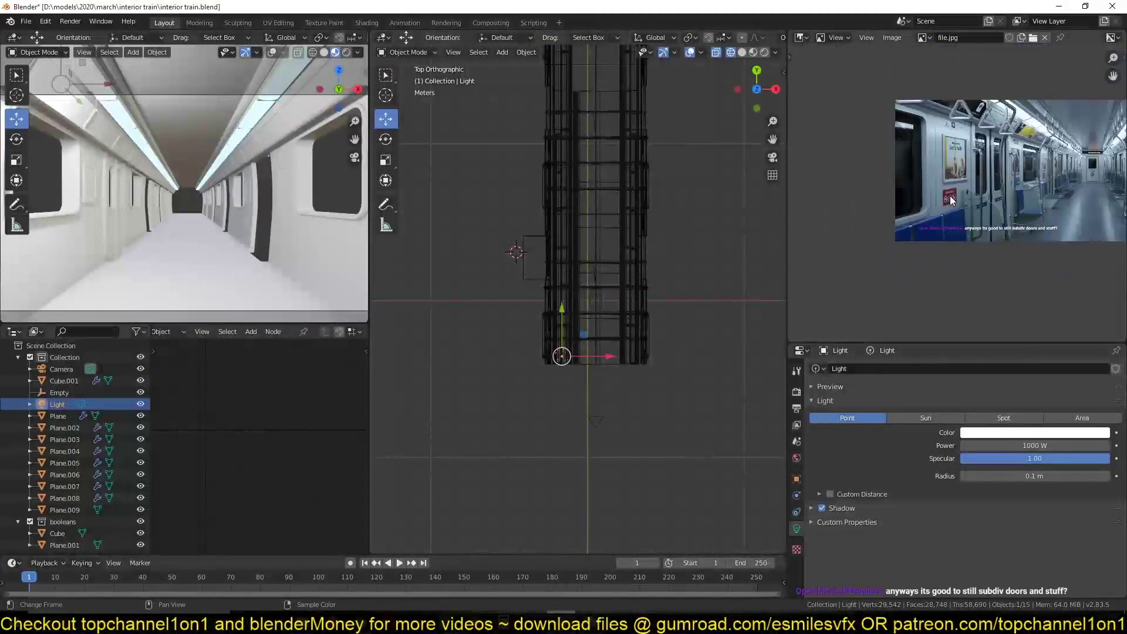
{"action": "scroll", "coordinate": [905, 223], "scroll_direction": "up", "scroll_amount": 1}
{"action": "scroll", "coordinate": [905, 223], "scroll_direction": "up", "scroll_amount": 2}
{"action": "left_click", "coordinate": [1034, 433]}
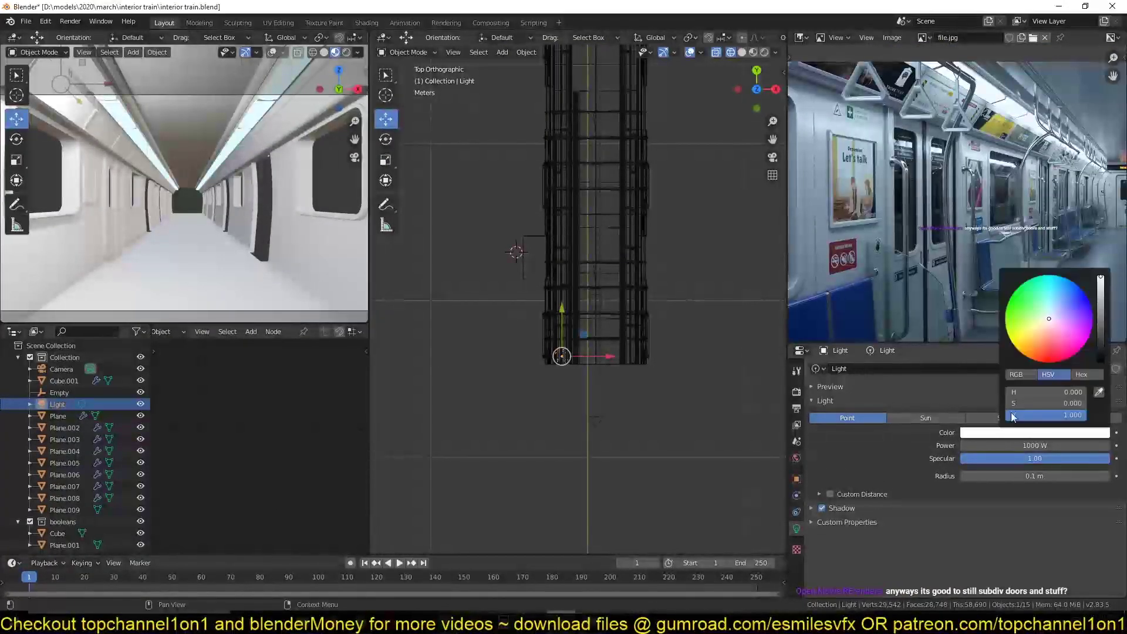
{"action": "left_click", "coordinate": [1055, 304]}
{"action": "scroll", "coordinate": [735, 290], "scroll_direction": "up", "scroll_amount": 3}
{"action": "key", "text": "ctrl+s"}
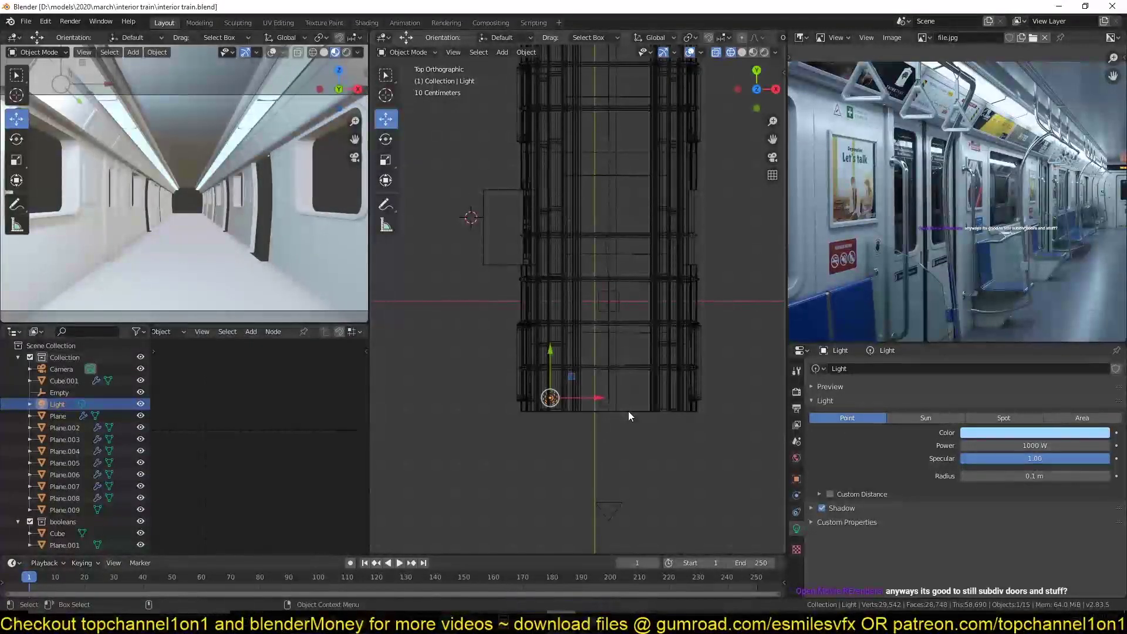
Move the light close to the ceiling lamp in the front view and enable Contact Shadows for it.
{"action": "key", "text": "KP_1"}
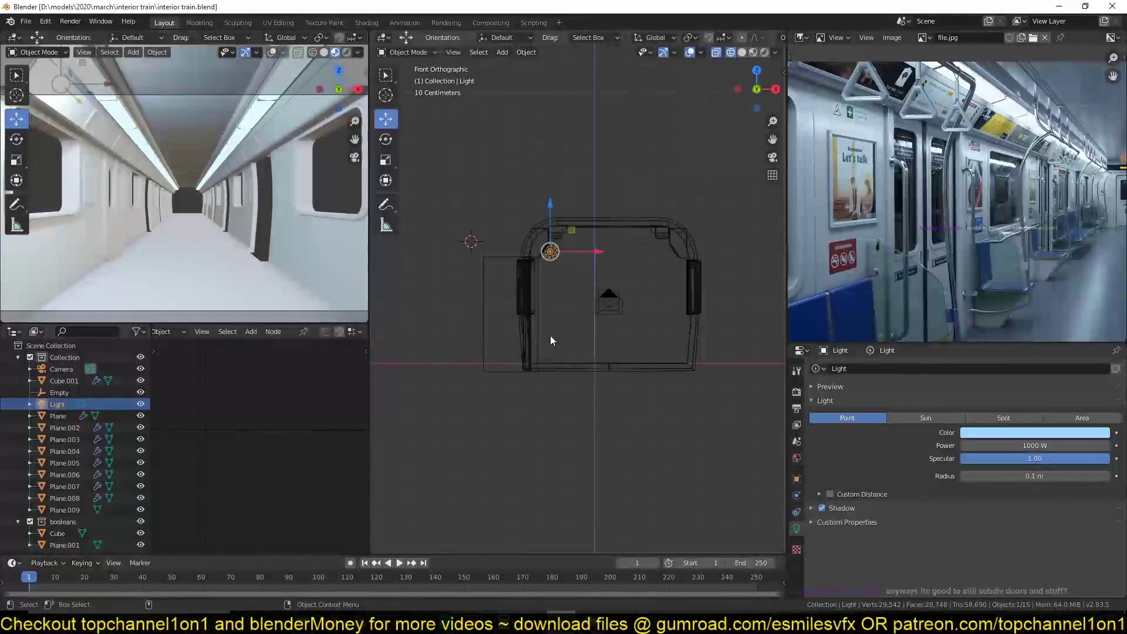
{"action": "scroll", "coordinate": [560, 367], "scroll_direction": "up", "scroll_amount": 3}
{"action": "middle_click_drag", "start_coordinate": [560, 368], "coordinate": [572, 385], "text": "shift"}
{"action": "scroll", "coordinate": [572, 385], "scroll_direction": "up", "scroll_amount": 4}
{"action": "key", "text": "g"}
{"action": "left_click", "coordinate": [575, 362]}
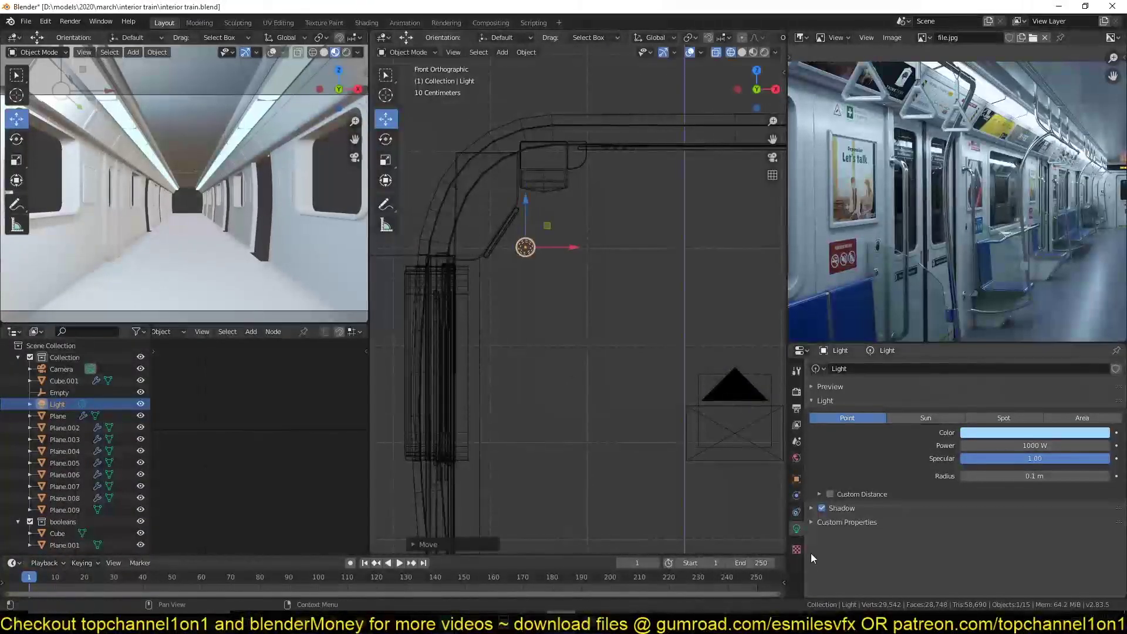
{"action": "left_click", "coordinate": [848, 513]}
{"action": "left_click", "coordinate": [829, 556]}
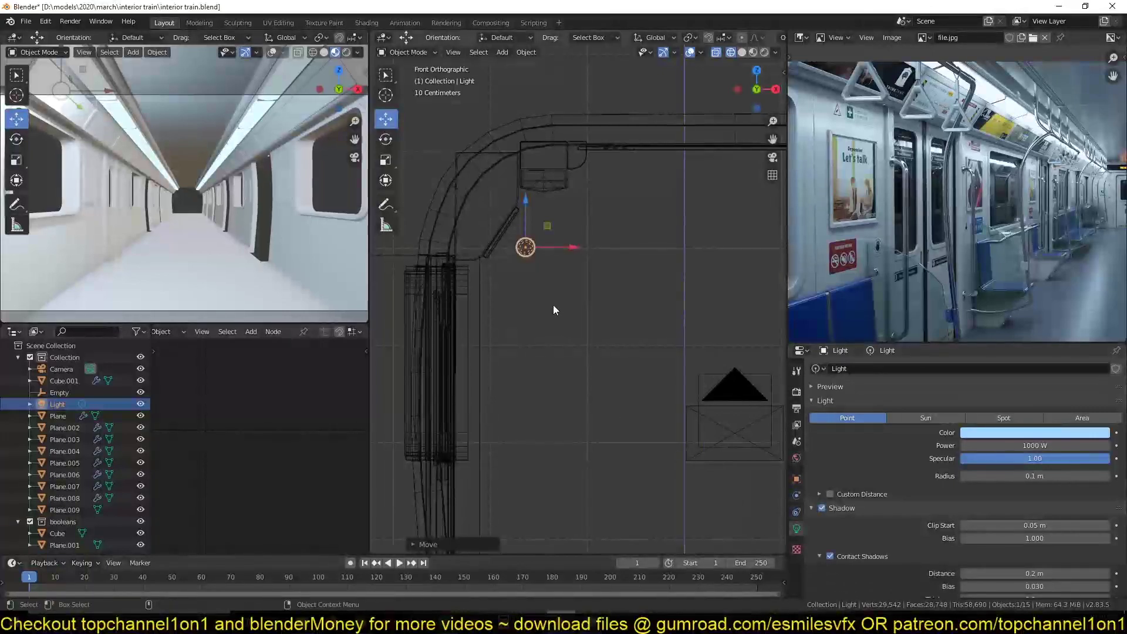
Raise the light in the front view so it sits directly beneath the lamp housing.
{"action": "scroll", "coordinate": [562, 305], "scroll_direction": "down", "scroll_amount": 2}
{"action": "key", "text": "KP_7"}
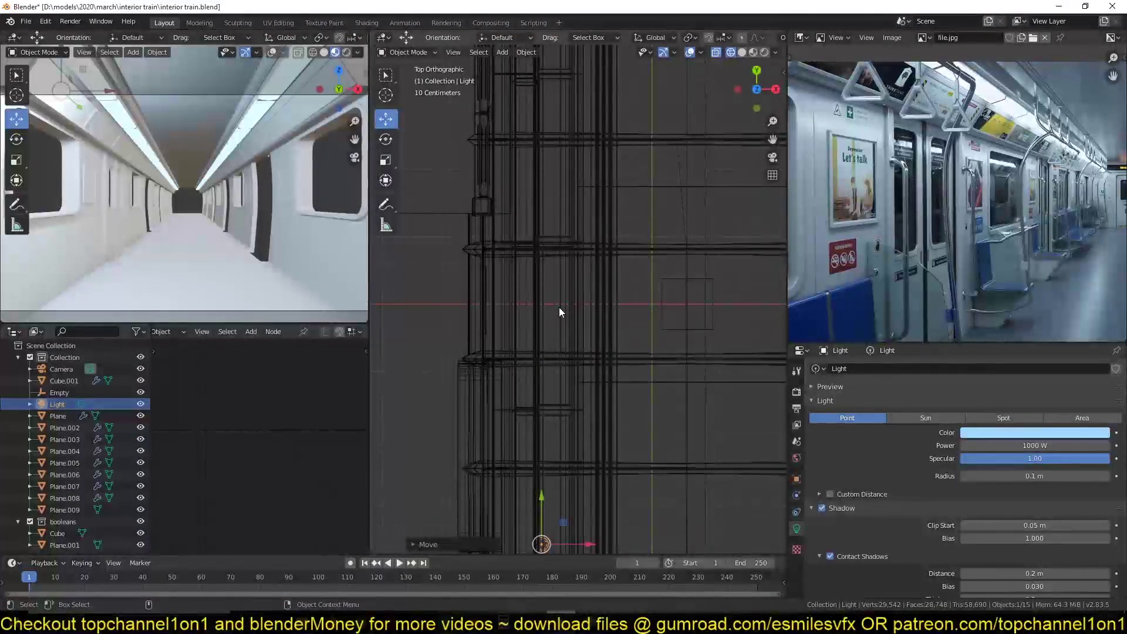
{"action": "key", "text": "KP_1"}
{"action": "scroll", "coordinate": [556, 313], "scroll_direction": "up", "scroll_amount": 2}
{"action": "key", "text": "g"}
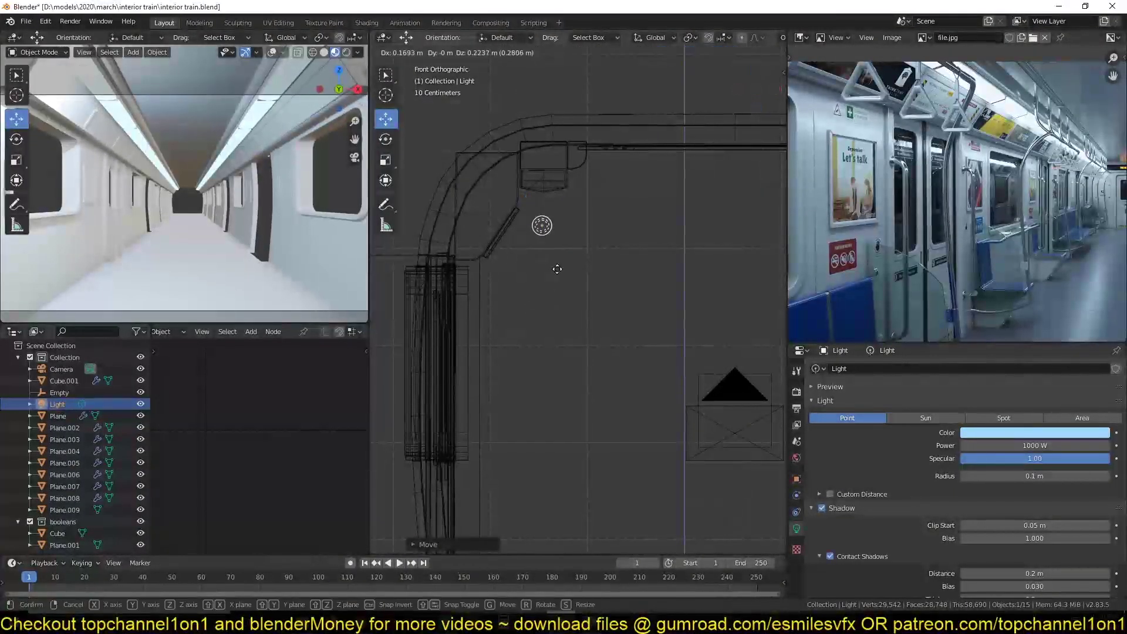
{"action": "left_click", "coordinate": [557, 255]}
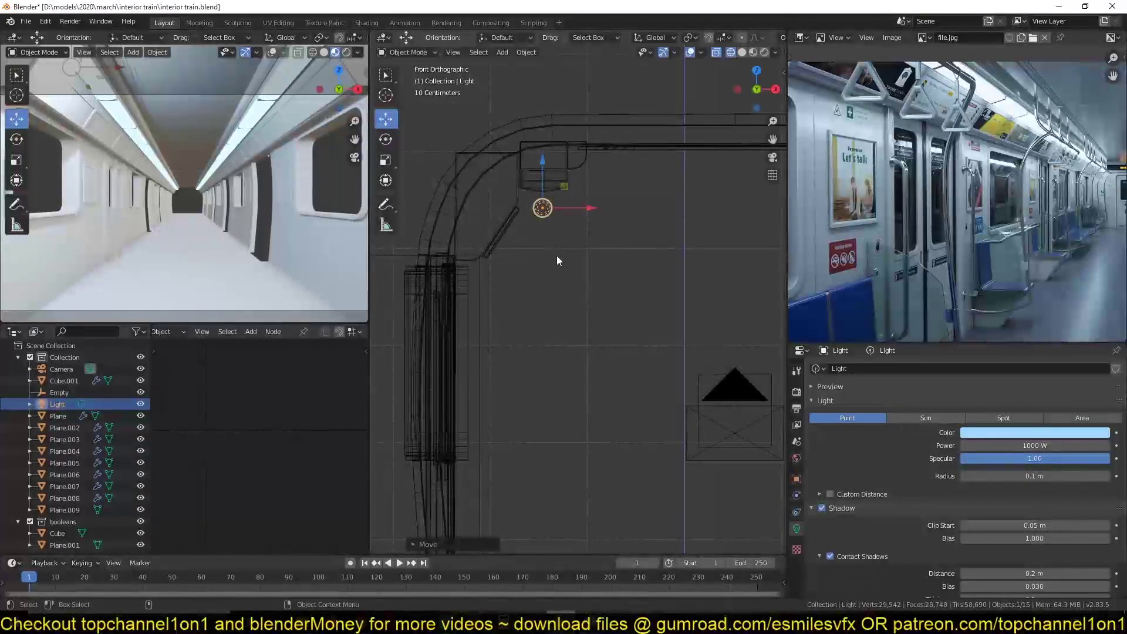
Set the Shadow Mode of the lamp housing's LIGHT material to None, keeping its Blend Mode Opaque.
{"action": "scroll", "coordinate": [561, 256], "scroll_direction": "up", "scroll_amount": 2}
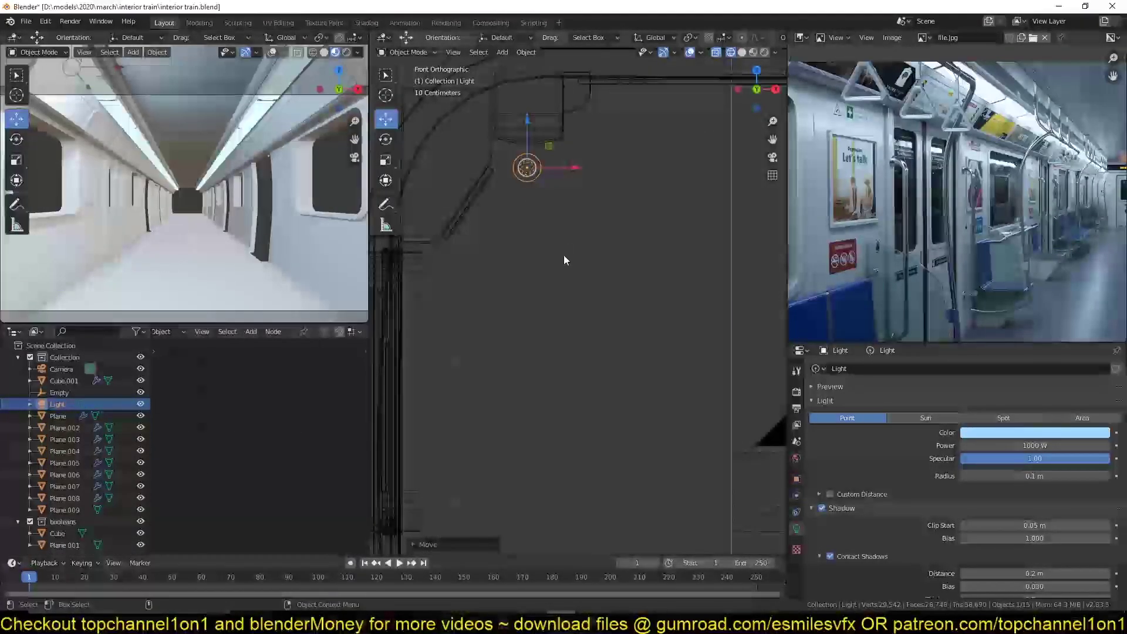
{"action": "left_click", "coordinate": [551, 140]}
{"action": "left_click", "coordinate": [797, 577]}
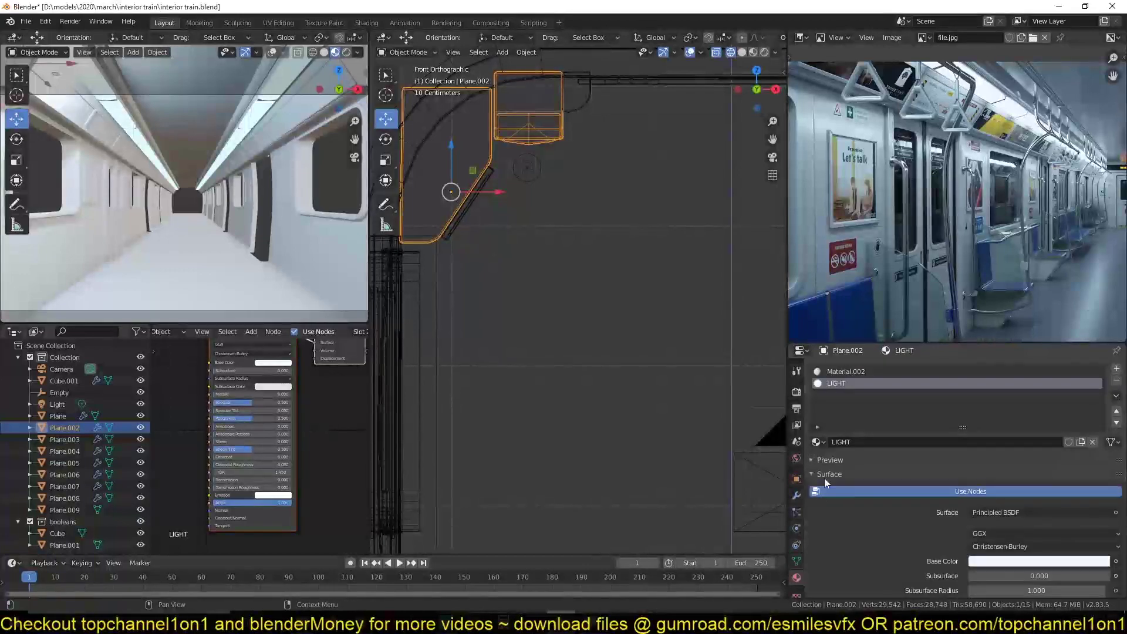
{"action": "scroll", "coordinate": [906, 522], "scroll_direction": "down", "scroll_amount": 15}
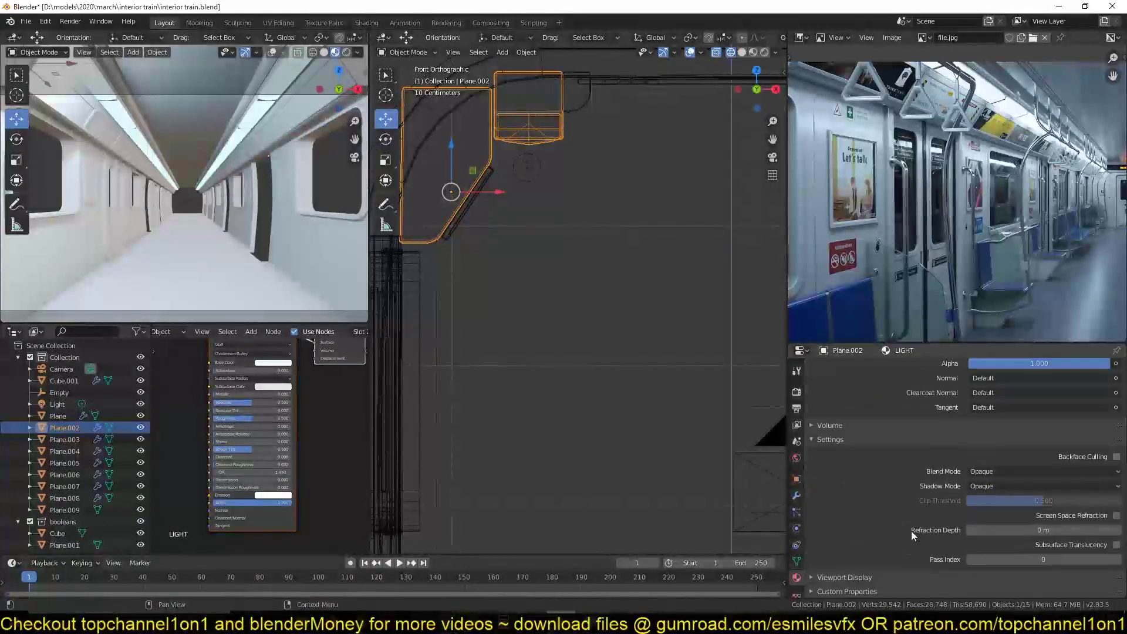
{"action": "left_click", "coordinate": [992, 473]}
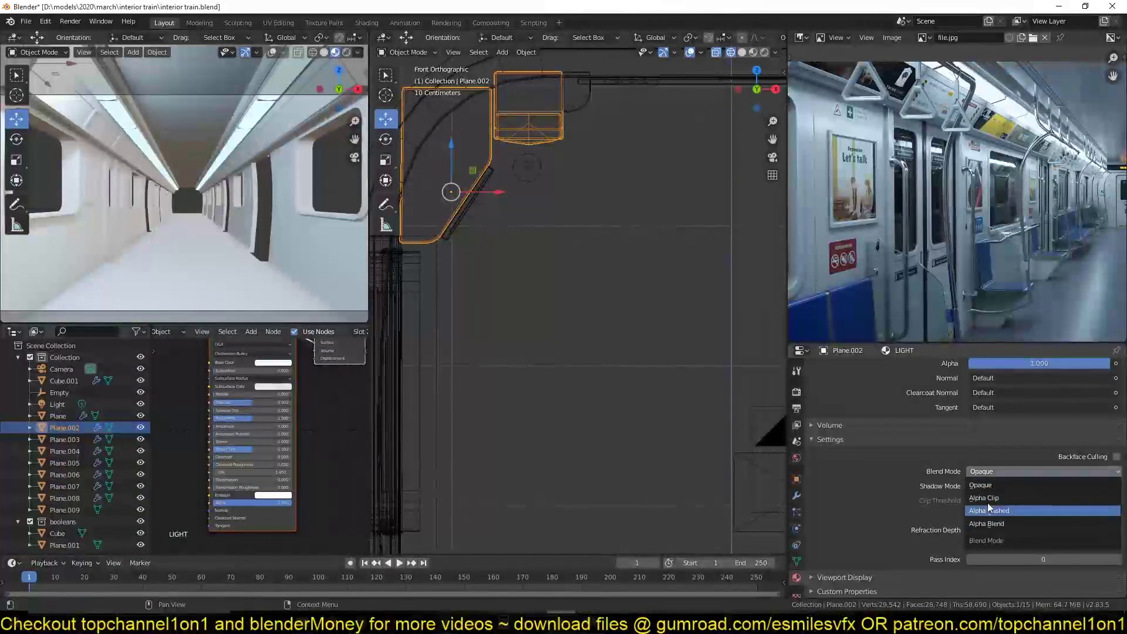
{"action": "left_click", "coordinate": [973, 482]}
{"action": "left_click", "coordinate": [973, 486]}
{"action": "left_click", "coordinate": [991, 500]}
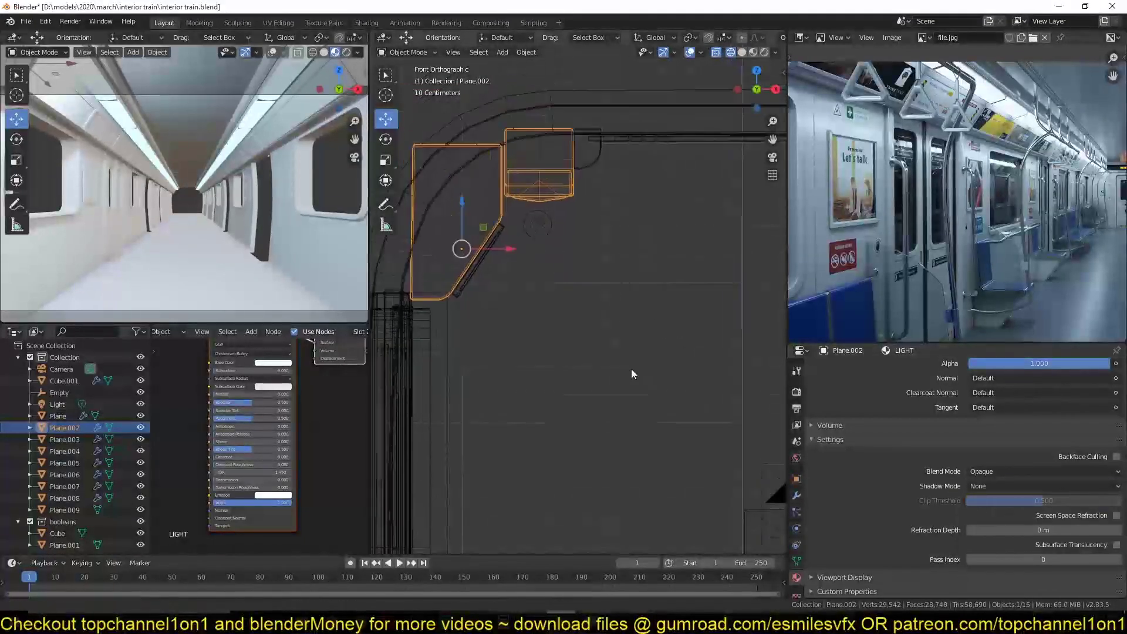
Save the file and place a linked duplicate of the light further along the carriage in Y.
{"action": "left_click", "coordinate": [554, 250]}
{"action": "key", "text": "KP_7"}
{"action": "scroll", "coordinate": [553, 297], "scroll_direction": "down", "scroll_amount": 7}
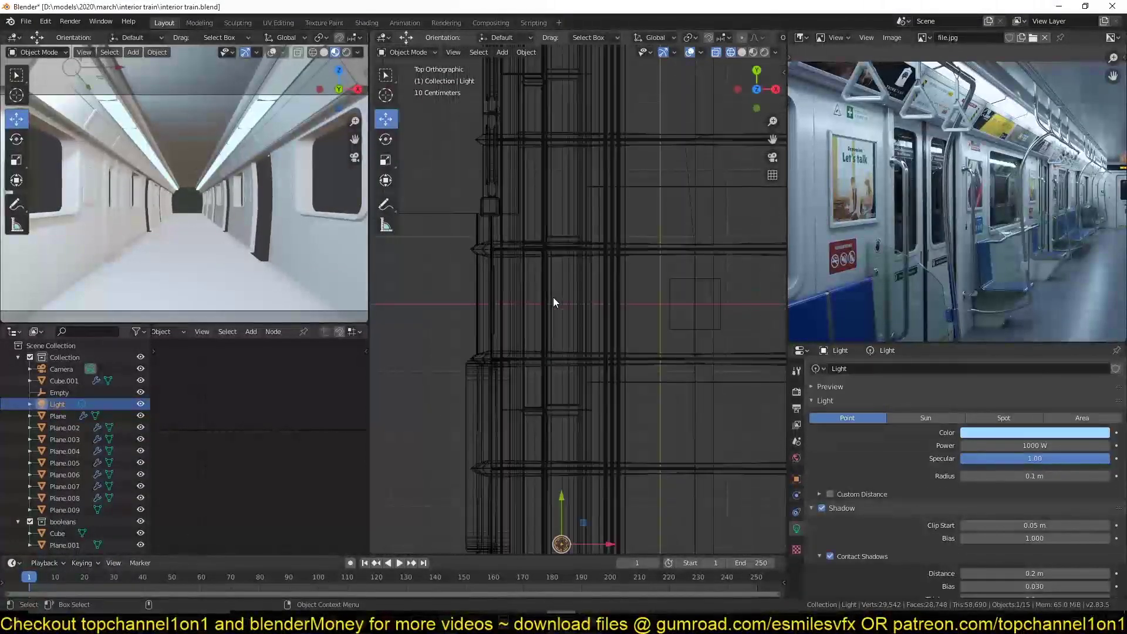
{"action": "key", "text": "ctrl+s"}
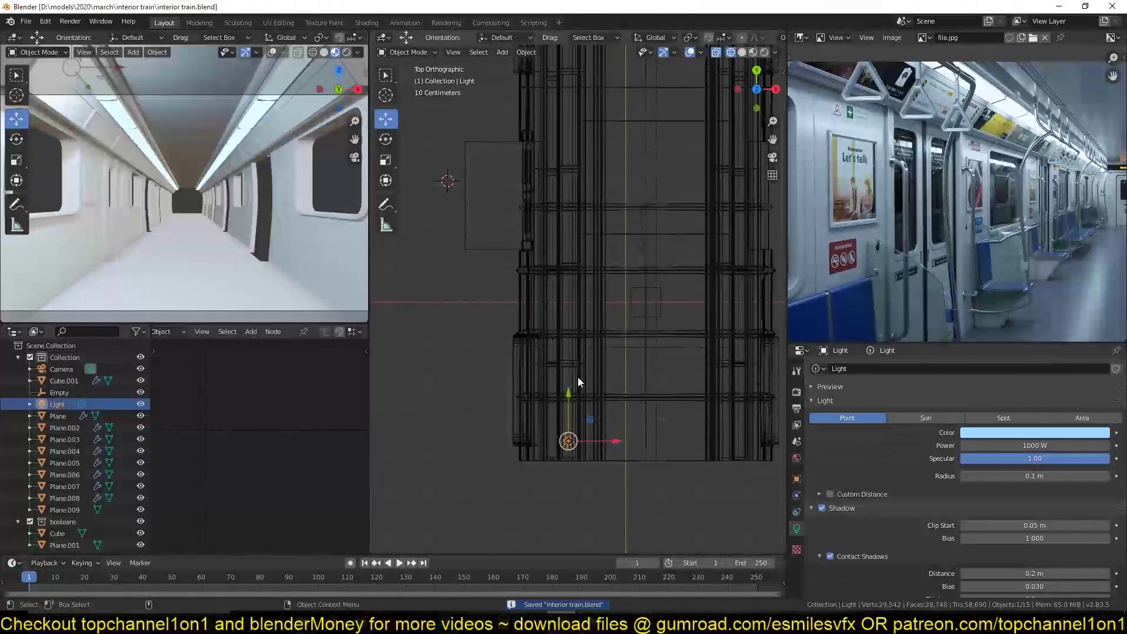
{"action": "key", "text": "shift+d"}
{"action": "key", "text": "y"}
{"action": "left_click", "coordinate": [611, 282]}
{"action": "scroll", "coordinate": [611, 284], "scroll_direction": "down", "scroll_amount": 1}
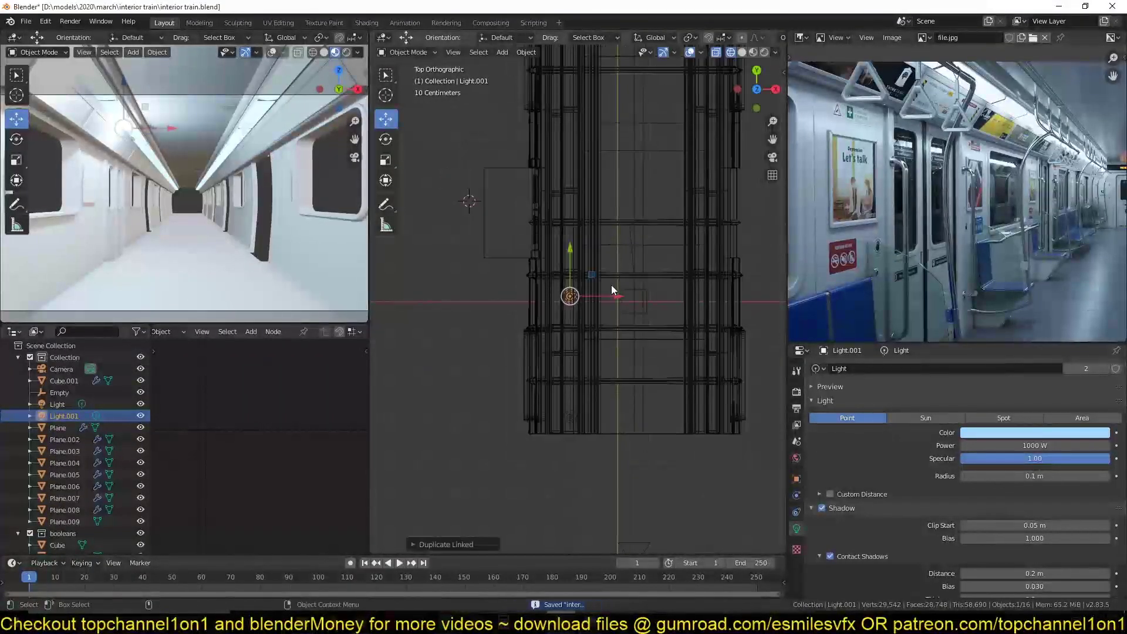
Repeat the linked duplication along the carriage until the row under the lamp strip has thirteen lights.
{"action": "middle_click_drag", "start_coordinate": [611, 285], "coordinate": [618, 363], "text": "shift"}
{"action": "key", "text": "shift+r"}
{"action": "key", "text": "shift+r"}
{"action": "key", "text": "shift+r"}
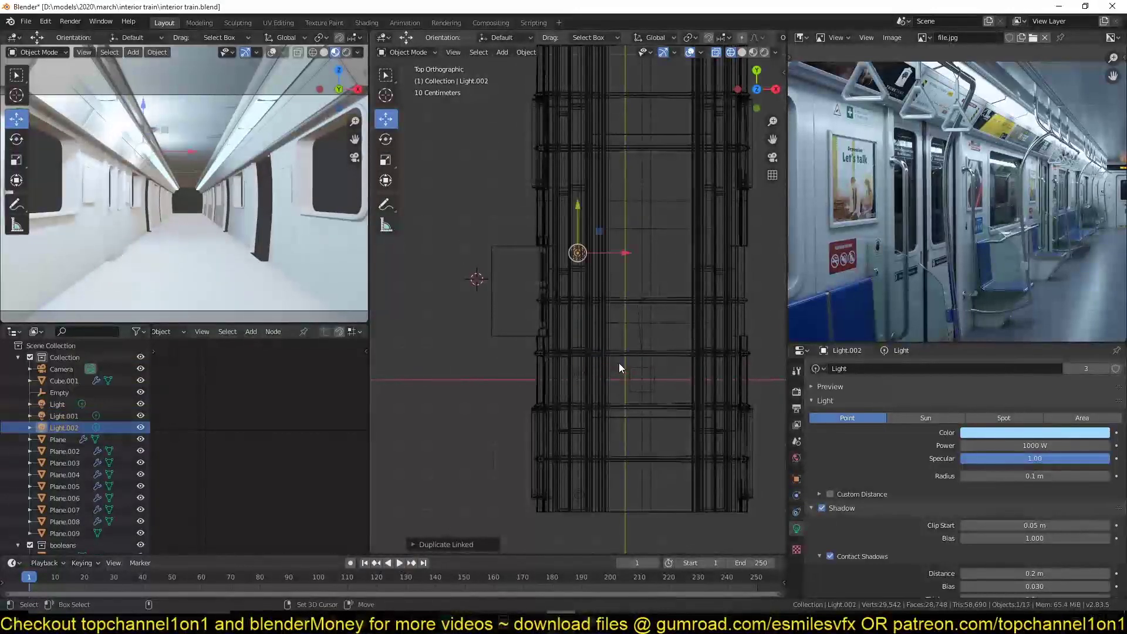
{"action": "key", "text": "shift+r"}
{"action": "key", "text": "shift+r"}
{"action": "key", "text": "shift+r"}
{"action": "key", "text": "shift+r"}
{"action": "key", "text": "shift+r"}
{"action": "key", "text": "shift+r"}
{"action": "key", "text": "shift+r"}
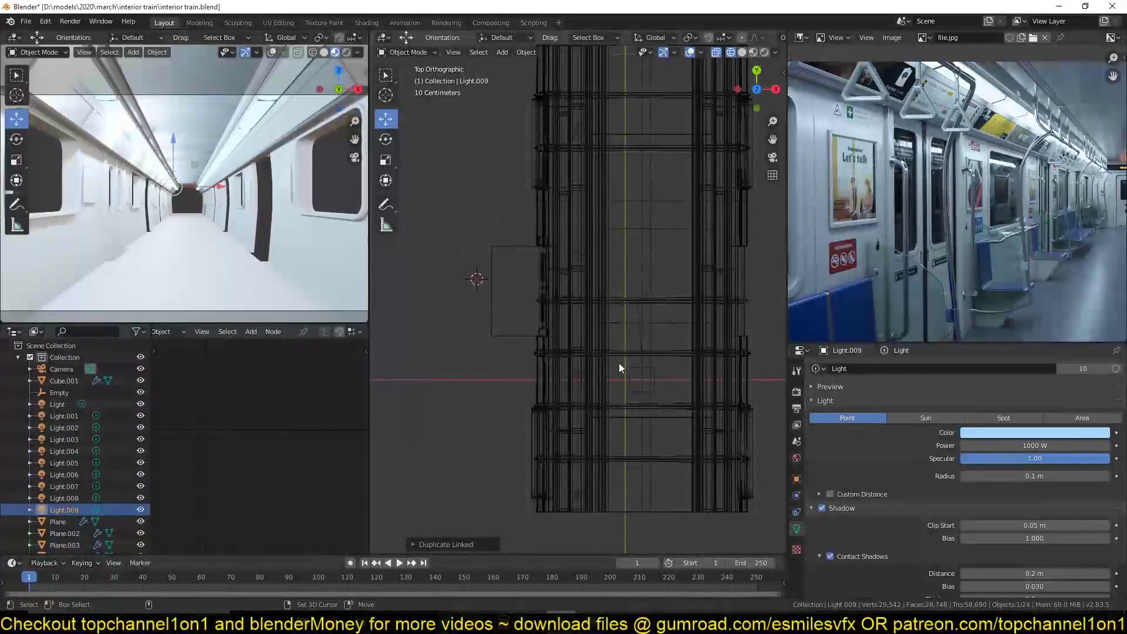
{"action": "key", "text": "shift+r"}
Select the whole row of thirteen lights in the front view.
{"action": "key", "text": "KP_1"}
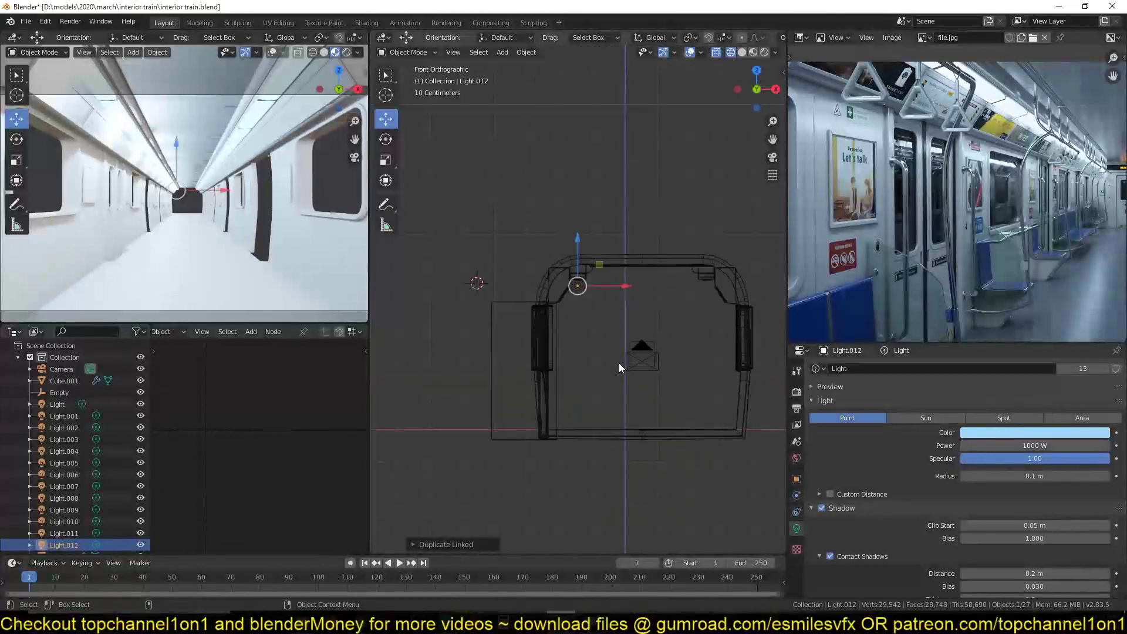
{"action": "scroll", "coordinate": [619, 363], "scroll_direction": "up", "scroll_amount": 3}
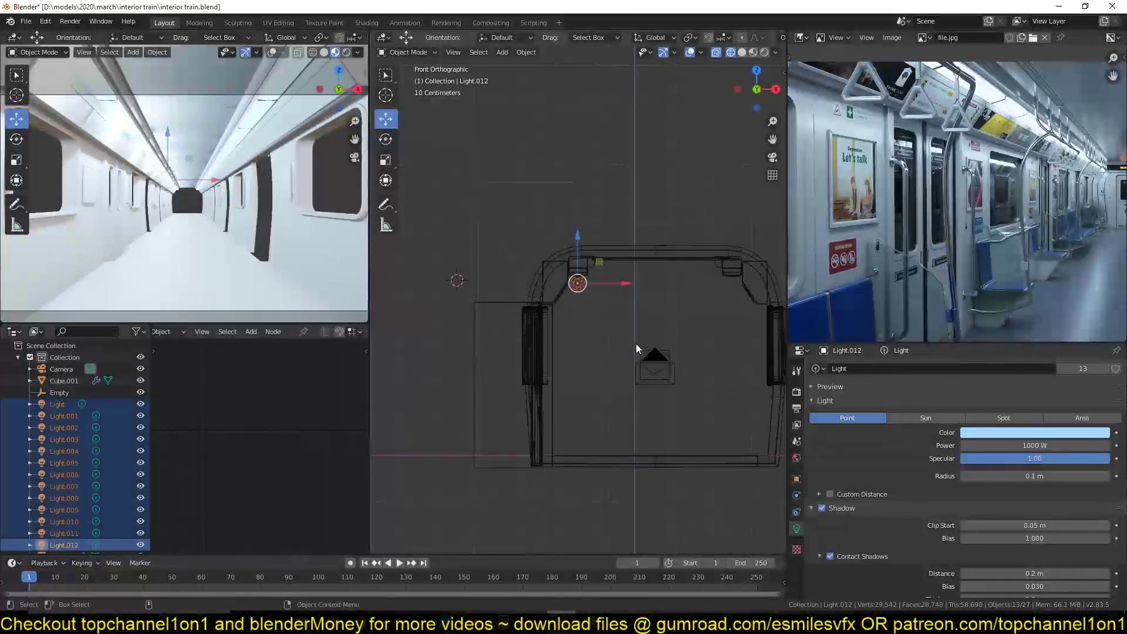